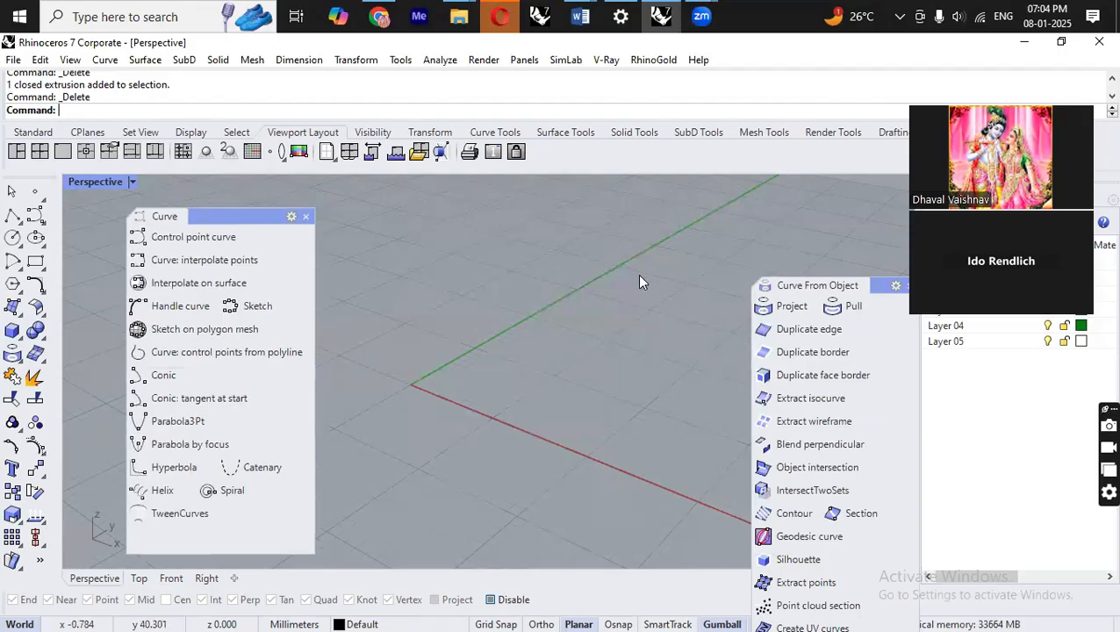
{"action": "left_click_drag", "start_coordinate": [861, 279], "coordinate": [865, 194]}
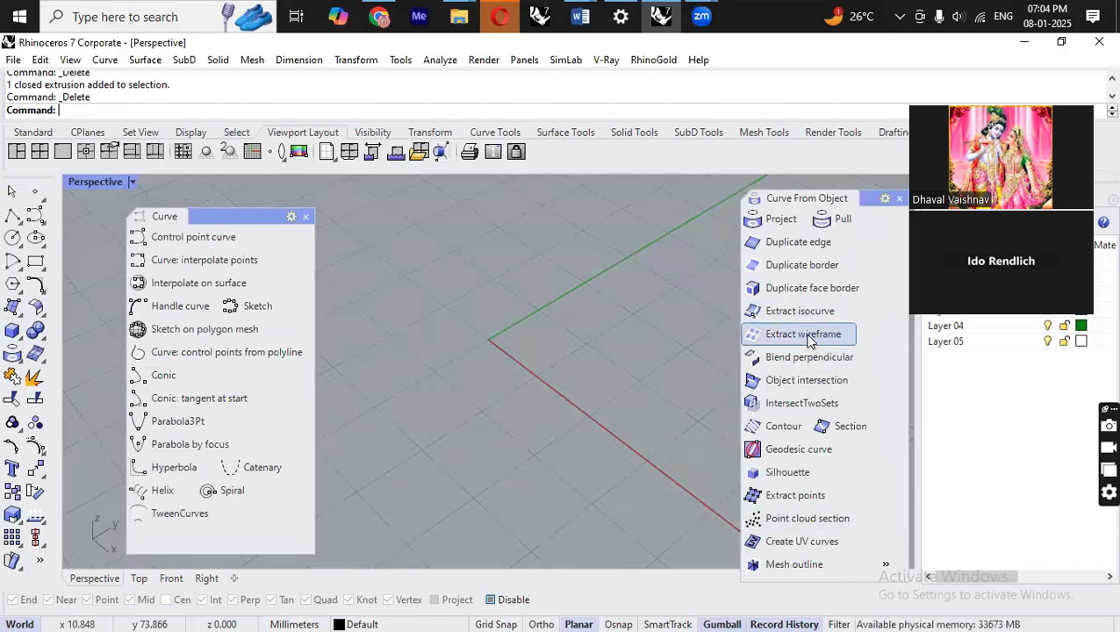
{"action": "right_click_drag", "start_coordinate": [403, 362], "coordinate": [437, 289]}
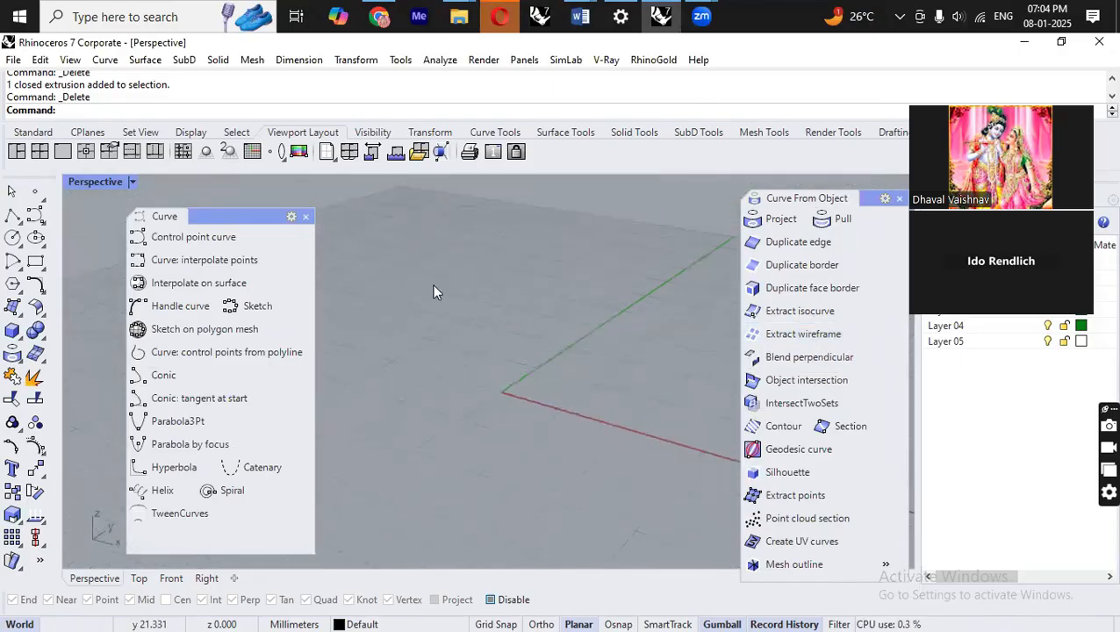
{"action": "left_click", "coordinate": [23, 344]}
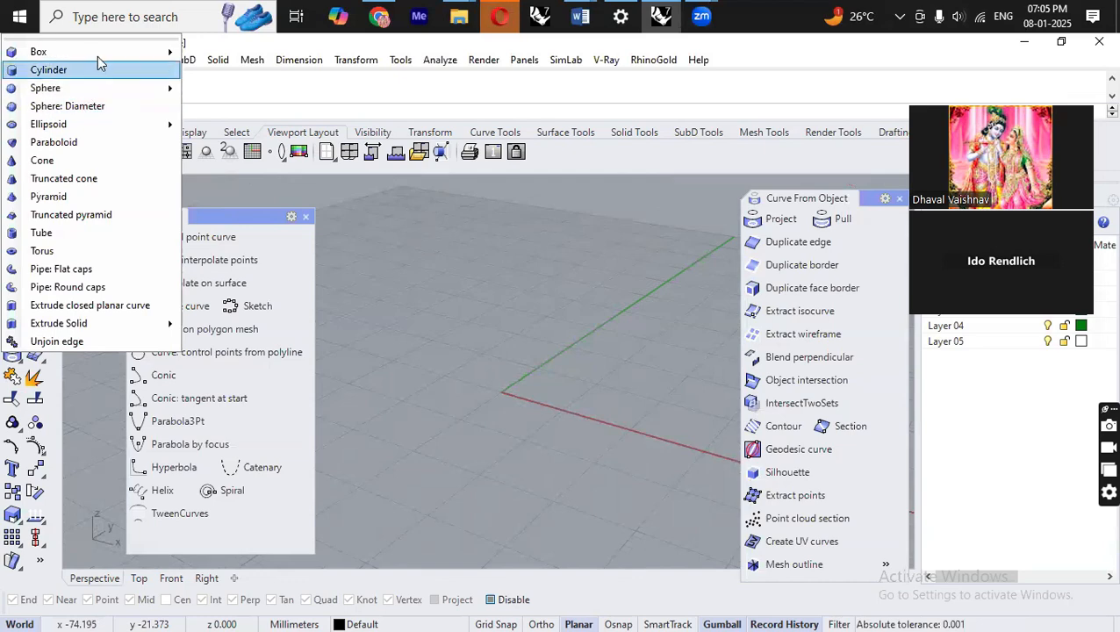
{"action": "mouse_move", "coordinate": [97, 53]}
{"action": "left_click", "coordinate": [387, 277]}
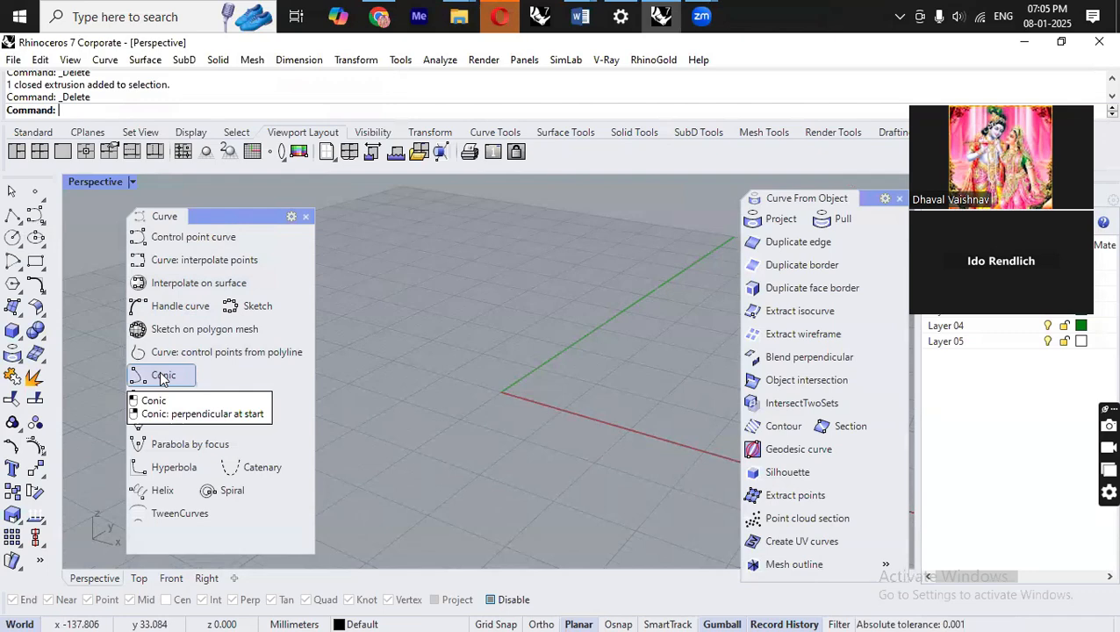
Draw a conic curve in the Perspective view by picking its start, end, apex and curvature point.
{"action": "left_click", "coordinate": [161, 378]}
{"action": "right_click_drag", "start_coordinate": [392, 353], "coordinate": [460, 465]}
{"action": "left_click", "coordinate": [409, 371]}
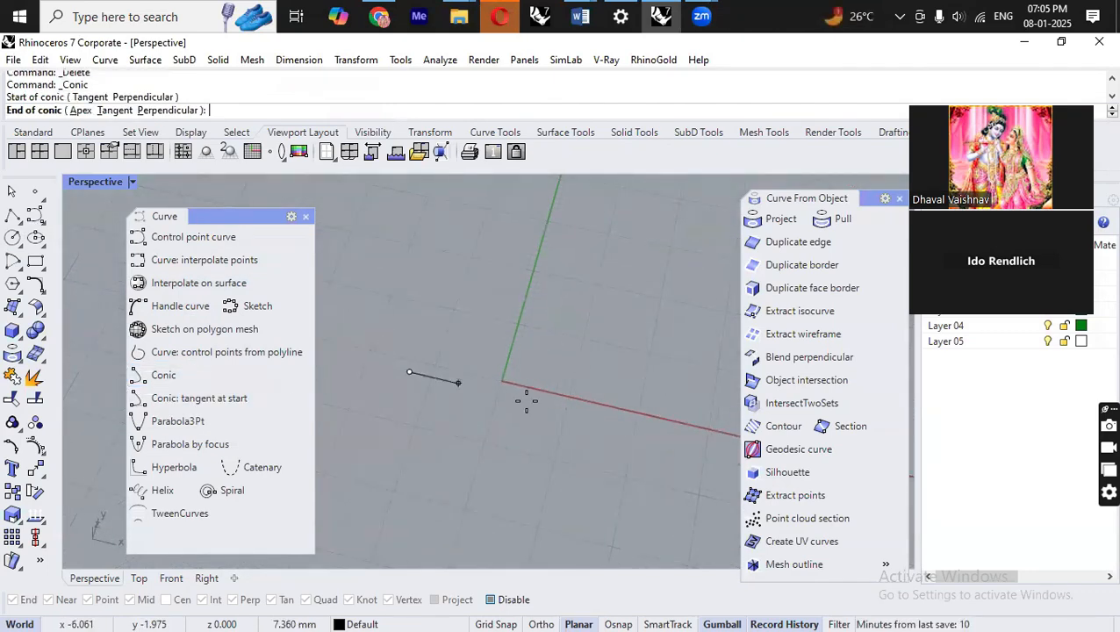
{"action": "left_click", "coordinate": [626, 422]}
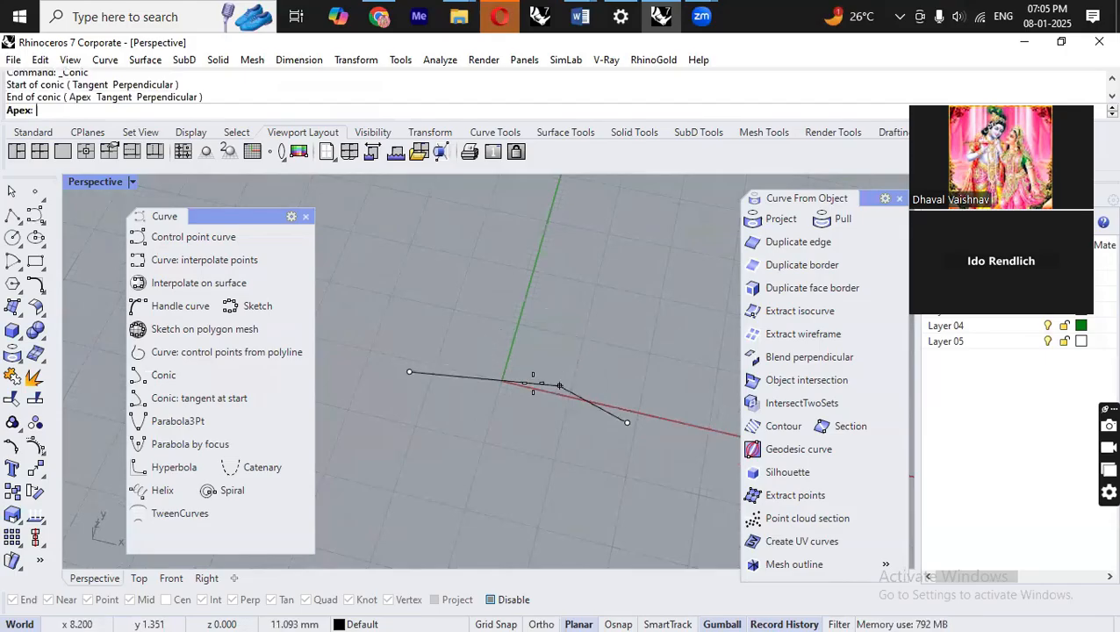
{"action": "left_click", "coordinate": [549, 292]}
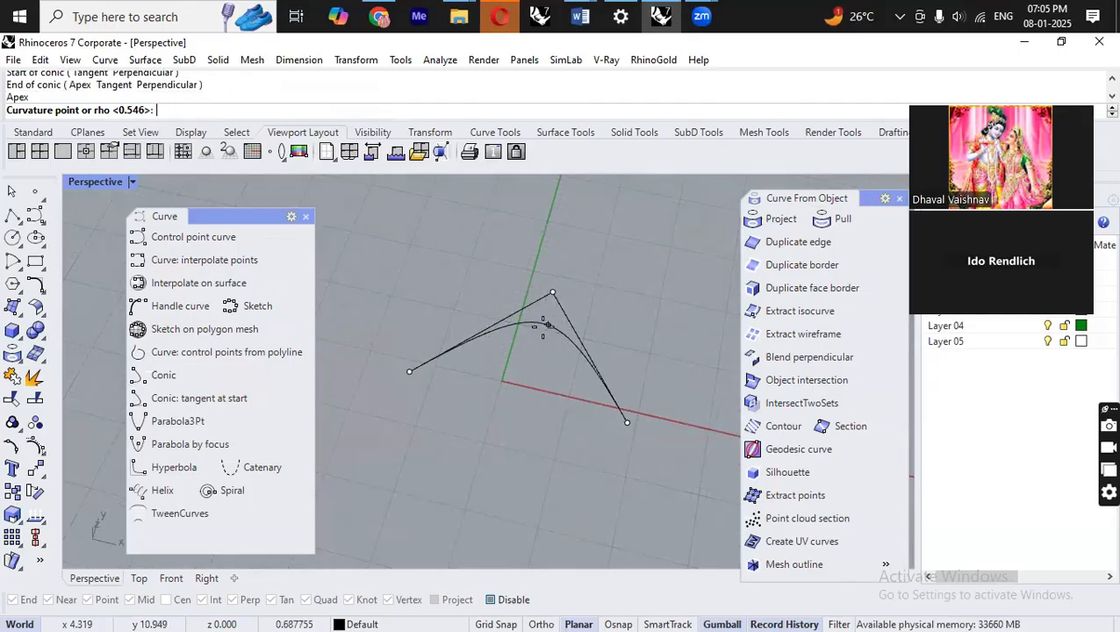
{"action": "left_click", "coordinate": [537, 332]}
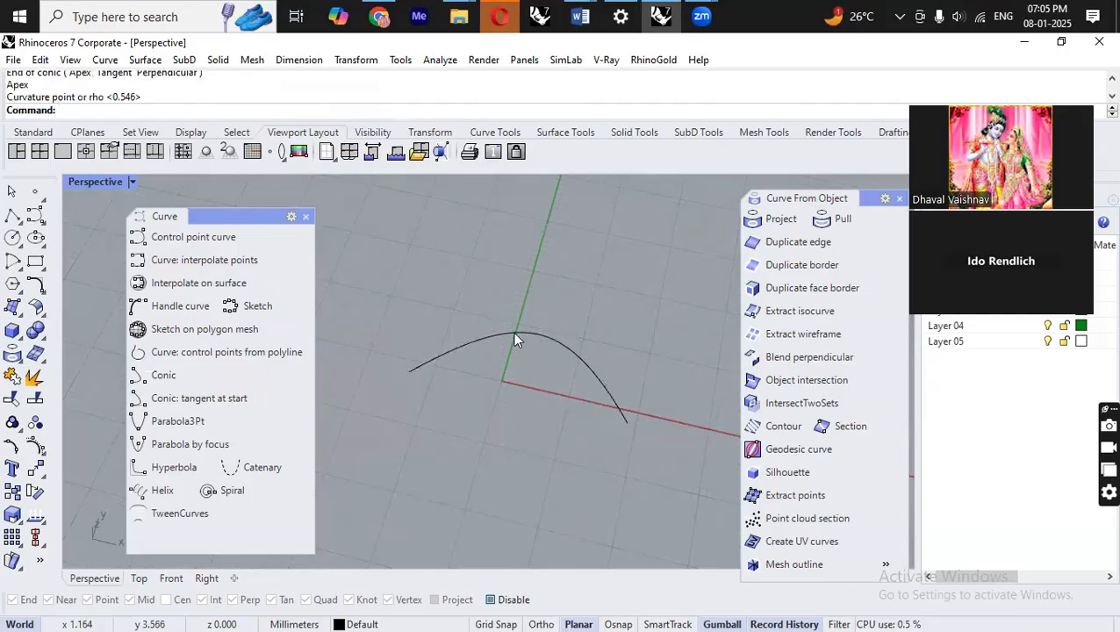
{"action": "right_click_drag", "start_coordinate": [504, 400], "coordinate": [491, 360]}
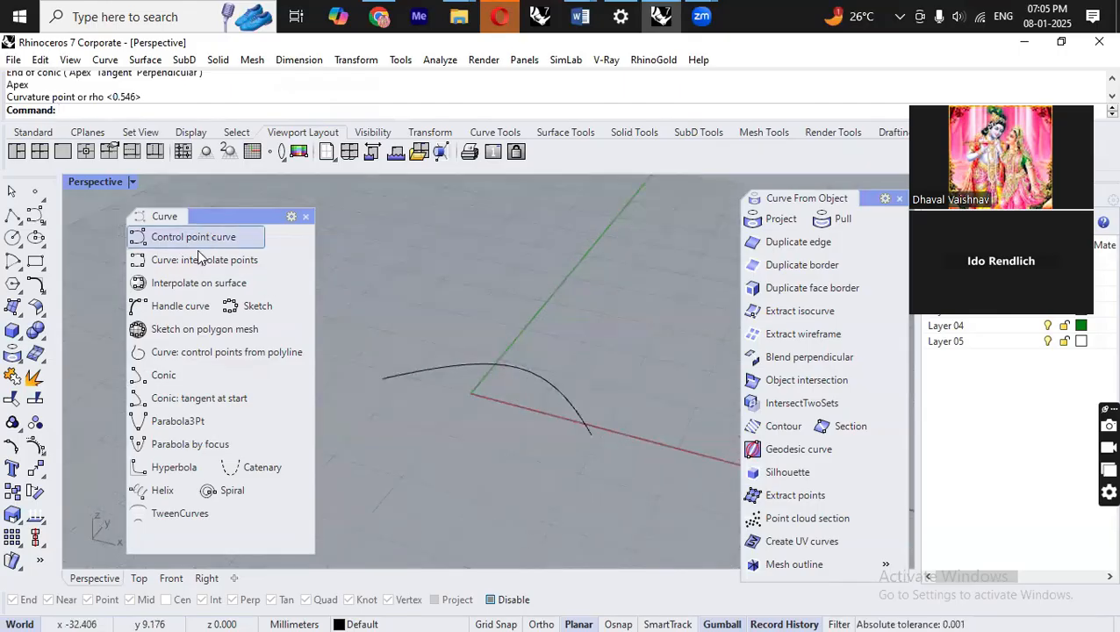
{"action": "left_click", "coordinate": [161, 377]}
{"action": "right_click_drag", "start_coordinate": [530, 420], "coordinate": [608, 392]}
{"action": "key", "text": "Escape"}
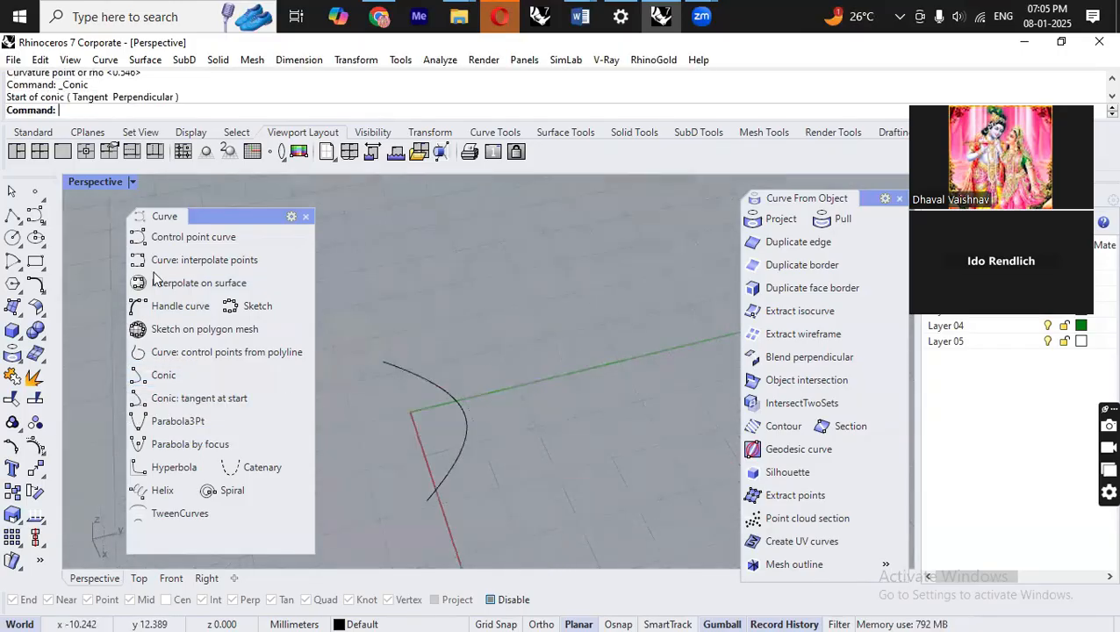
Draw a rectangle on the ground plane by picking two opposite corners.
{"action": "left_click", "coordinate": [44, 268]}
{"action": "left_click", "coordinate": [144, 294]}
{"action": "left_click", "coordinate": [486, 368]}
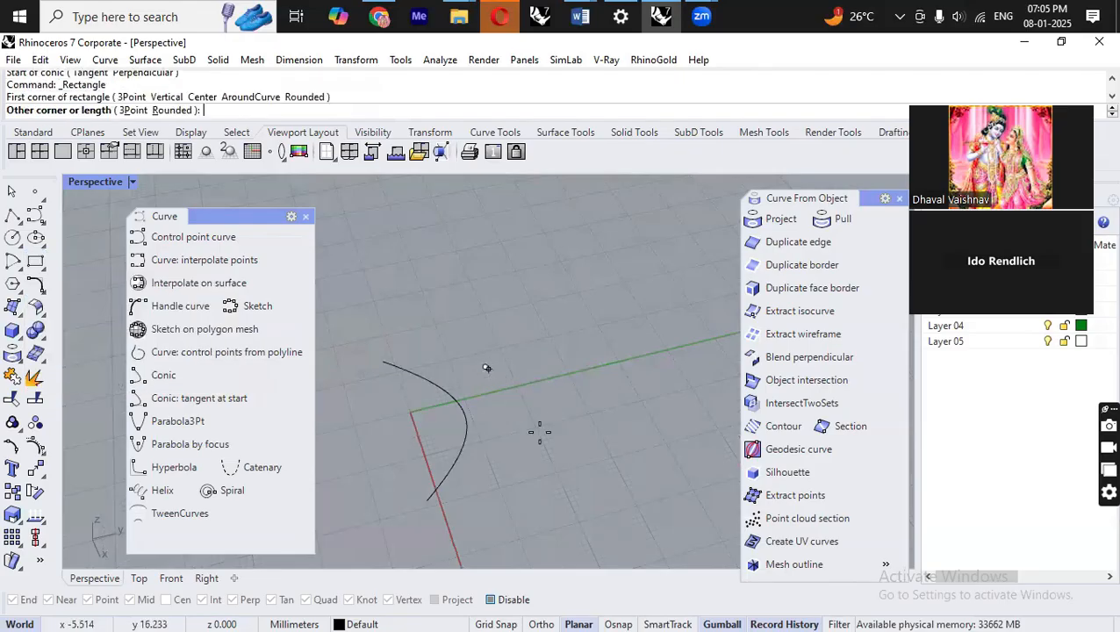
{"action": "left_click", "coordinate": [683, 390]}
Turn on object snaps and draw a conic between the rectangle's two lower corners with its apex at the far edge's midpoint.
{"action": "scroll", "coordinate": [632, 368], "scroll_direction": "up", "scroll_amount": 3}
{"action": "scroll", "coordinate": [580, 390], "scroll_direction": "down", "scroll_amount": 2}
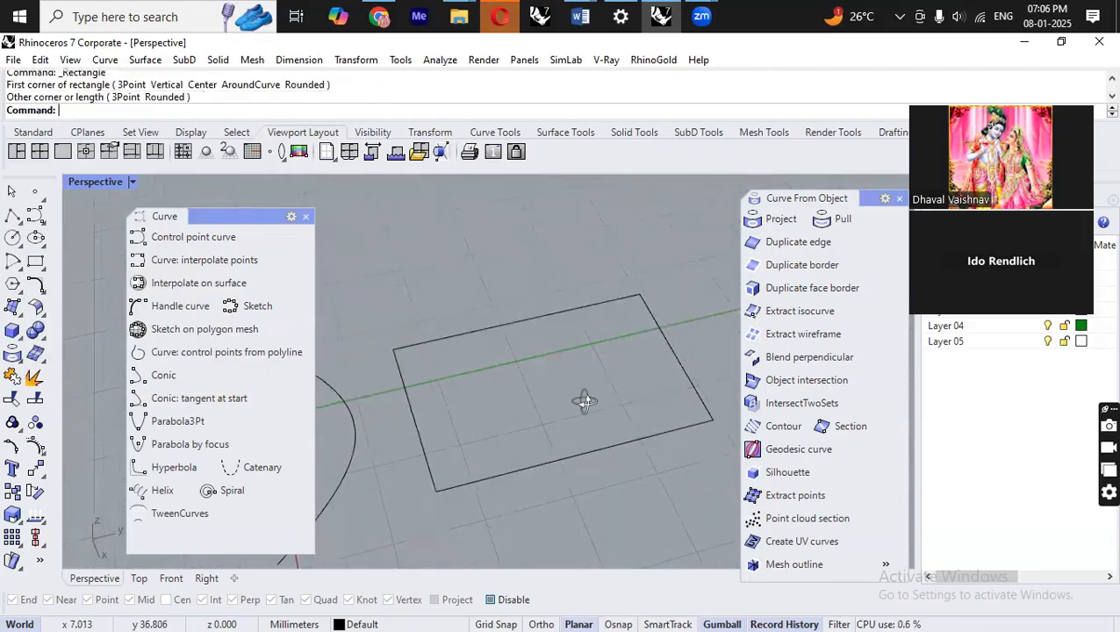
{"action": "left_click", "coordinate": [175, 376]}
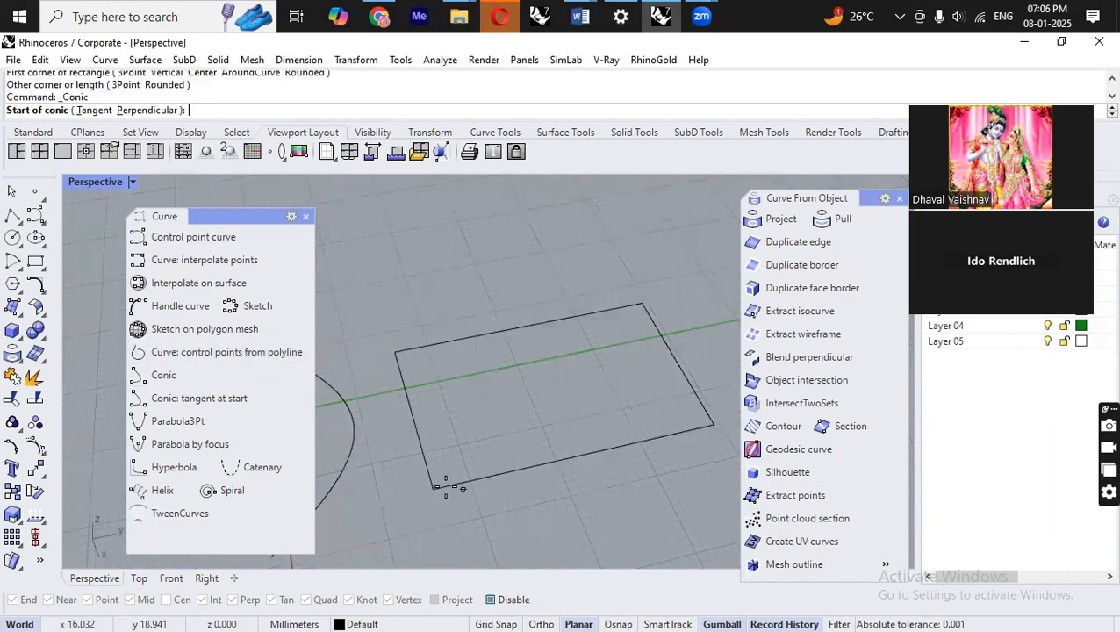
{"action": "left_click", "coordinate": [619, 623]}
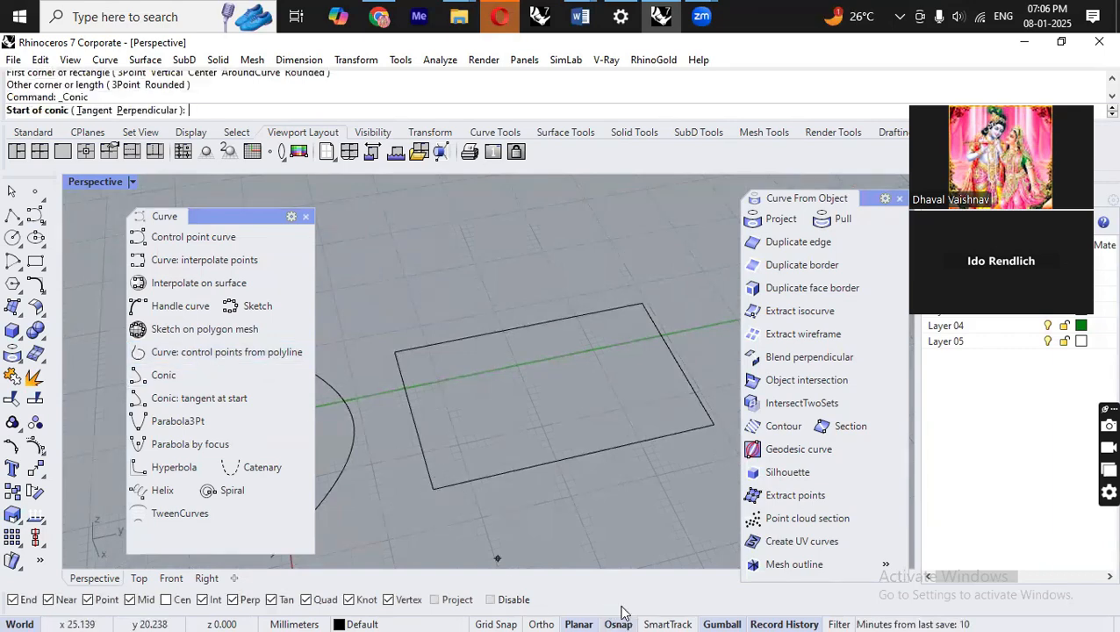
{"action": "left_click", "coordinate": [434, 488]}
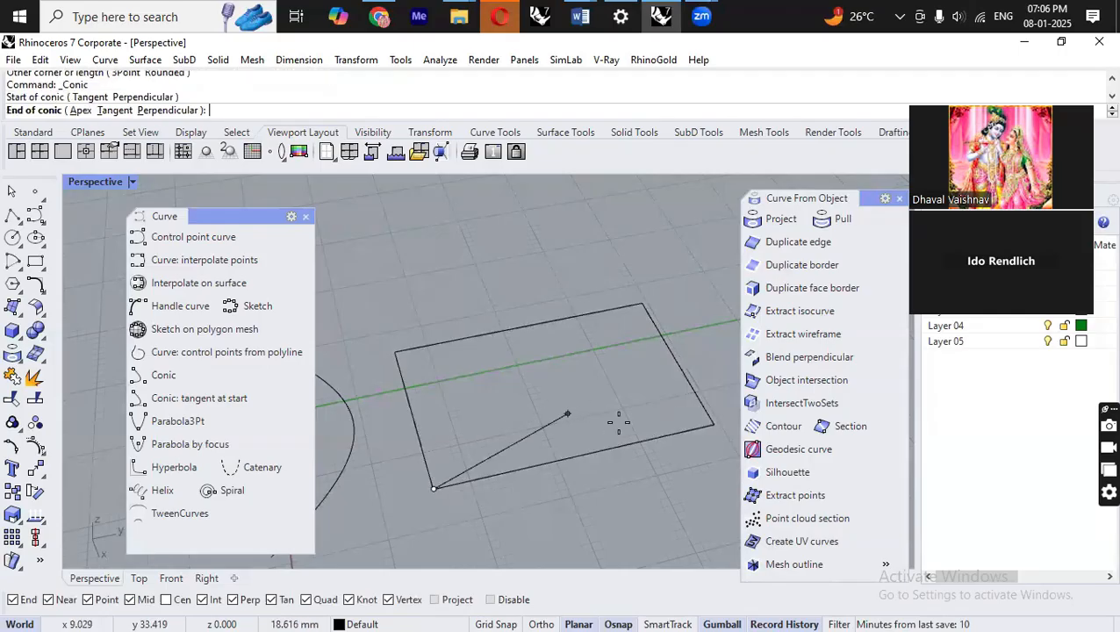
{"action": "left_click", "coordinate": [714, 424]}
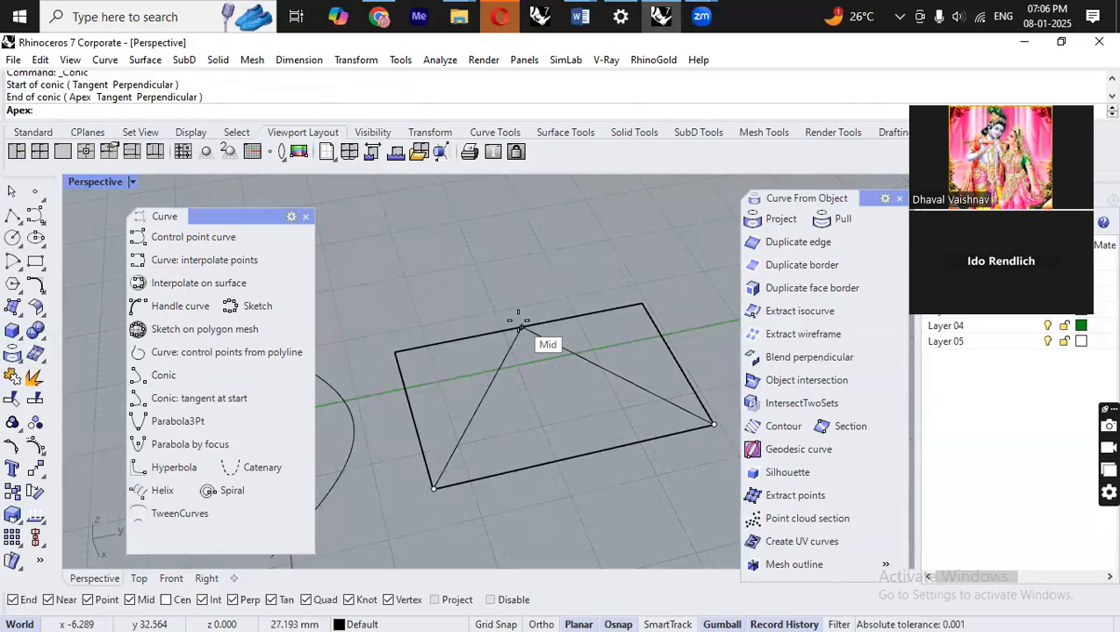
{"action": "left_click", "coordinate": [522, 327]}
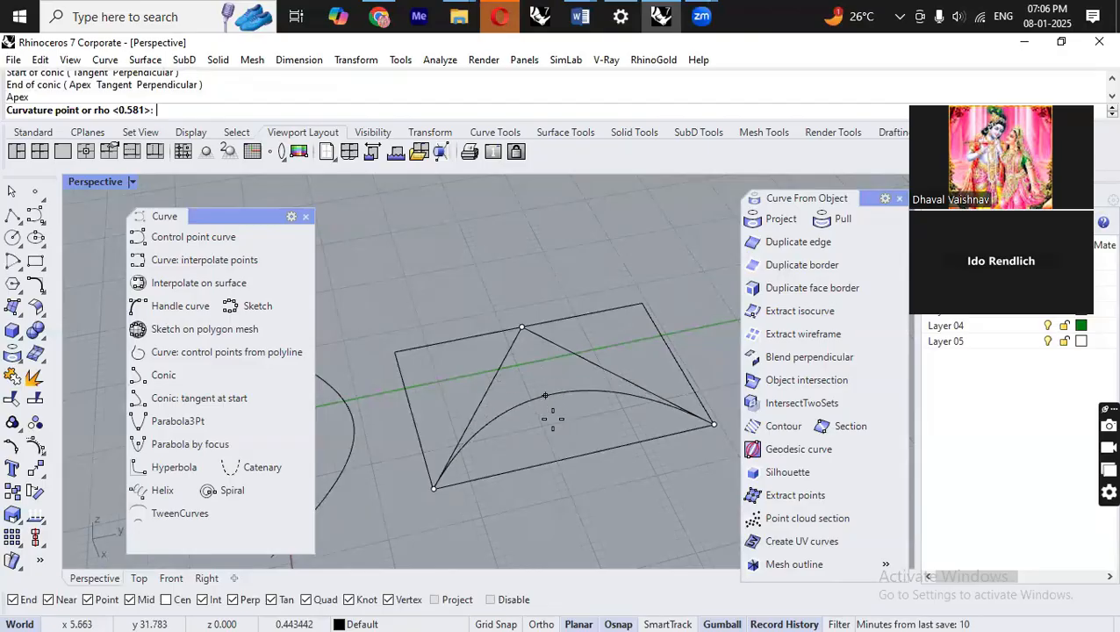
{"action": "left_click", "coordinate": [536, 358]}
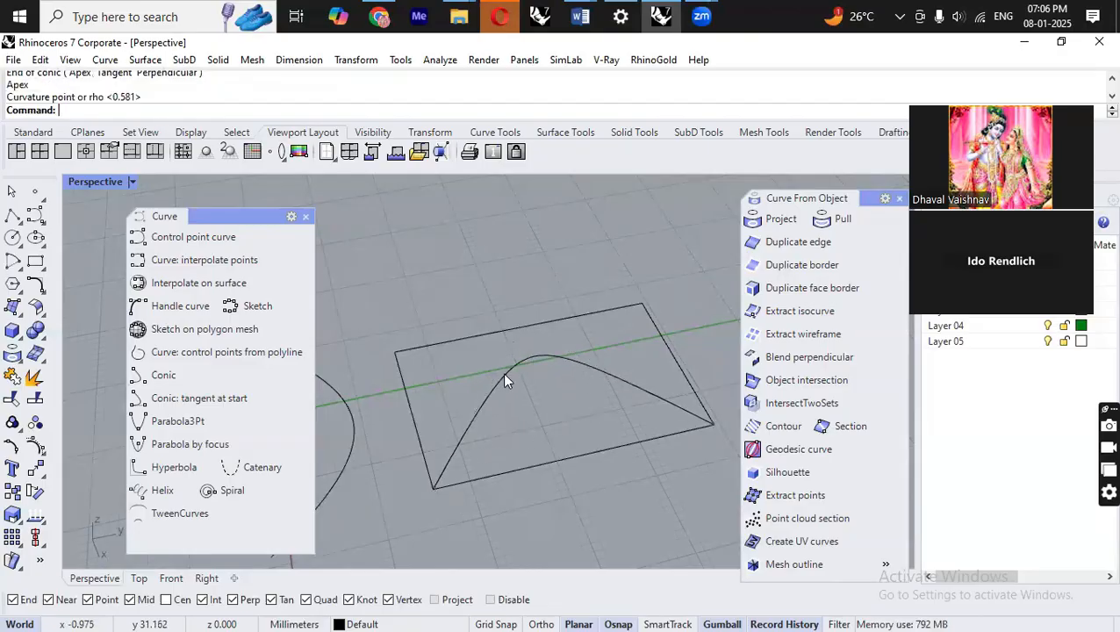
Draw a circle by diameter inside the rectangle, from the near edge up to the conic's peak.
{"action": "left_click", "coordinate": [14, 261]}
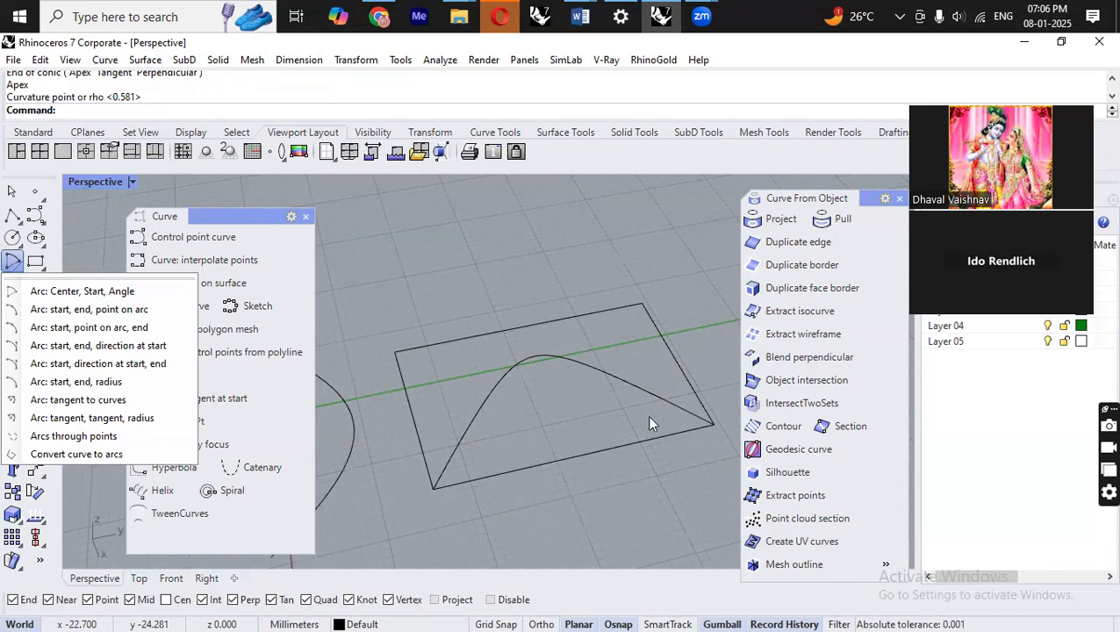
{"action": "left_click", "coordinate": [463, 245]}
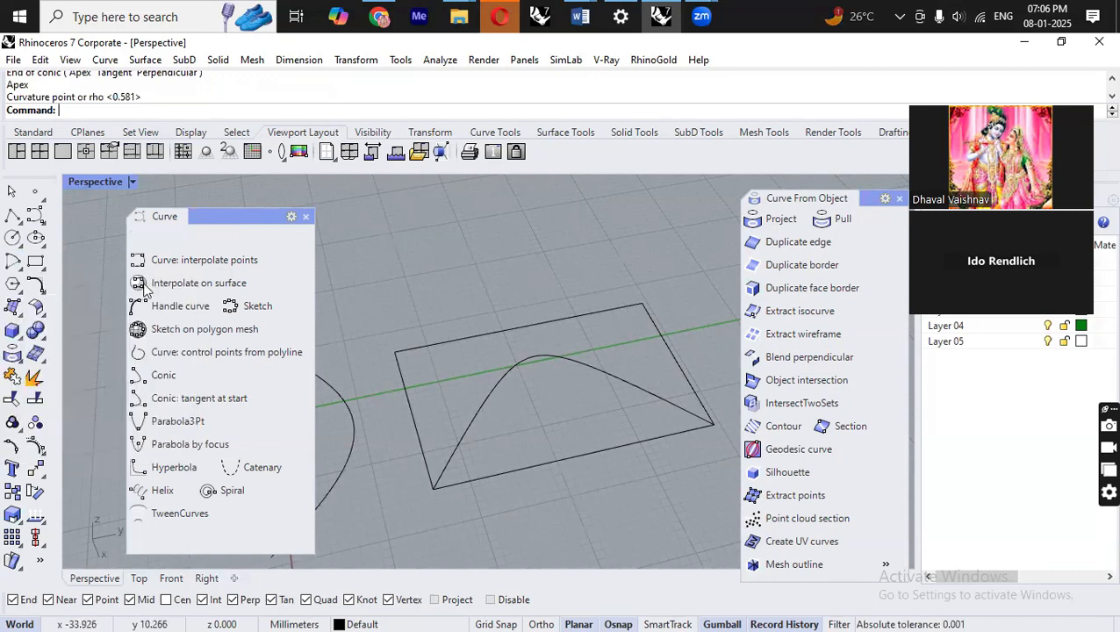
{"action": "left_click", "coordinate": [21, 245]}
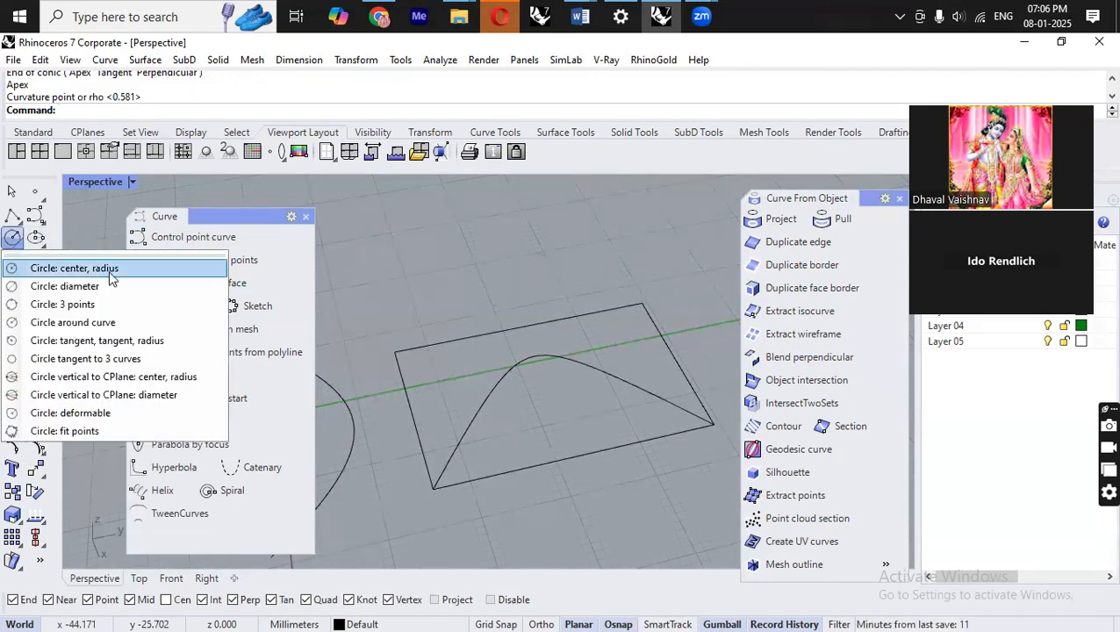
{"action": "left_click", "coordinate": [64, 286]}
{"action": "left_click", "coordinate": [586, 449]}
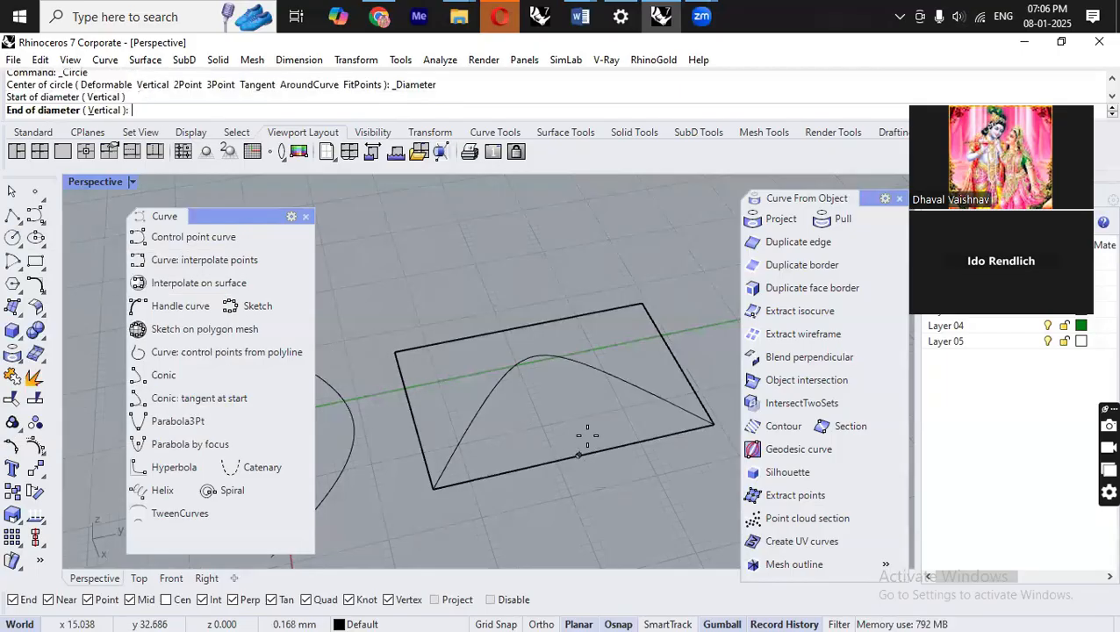
{"action": "left_click", "coordinate": [553, 380]}
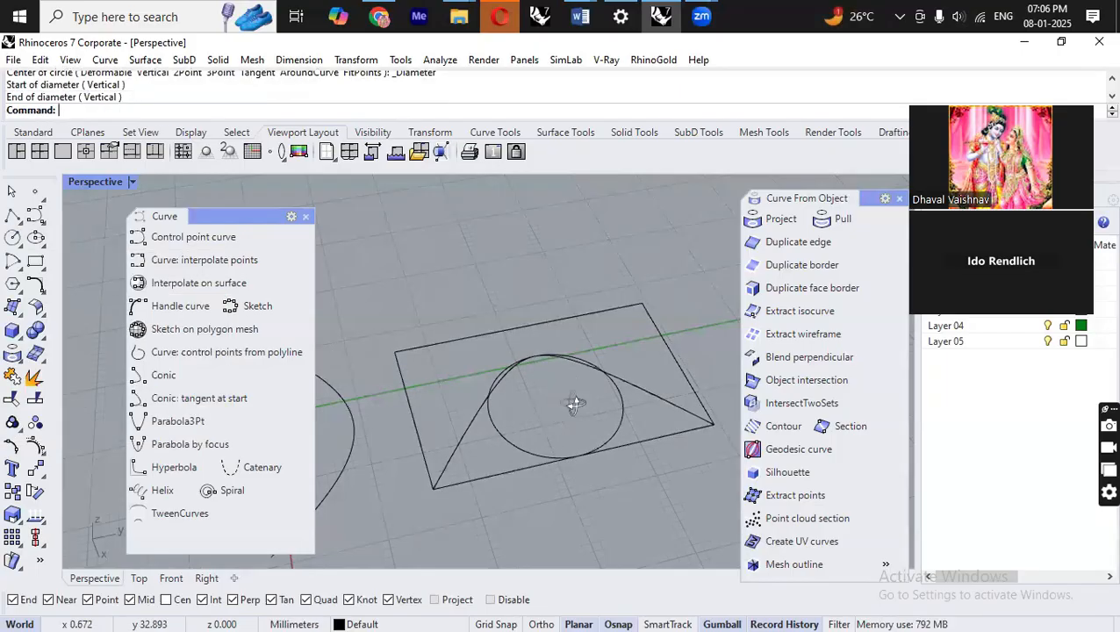
Draw an arc from one lower rectangle corner to the other, passing through the top of the circle.
{"action": "scroll", "coordinate": [574, 404], "scroll_direction": "up", "scroll_amount": 5}
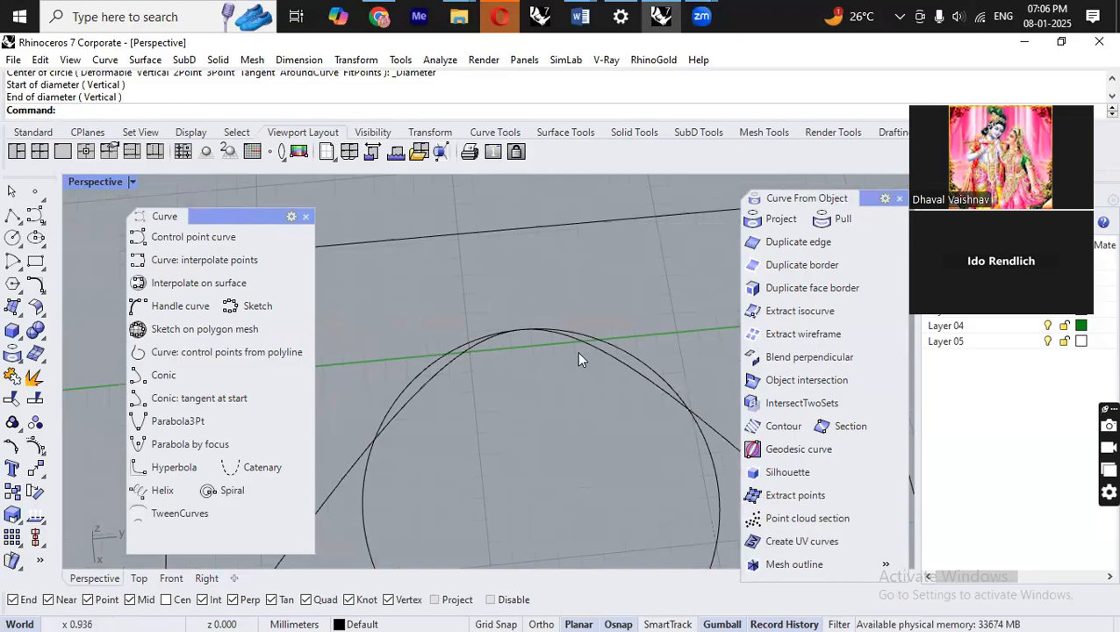
{"action": "scroll", "coordinate": [650, 381], "scroll_direction": "down", "scroll_amount": 3}
{"action": "right_click_drag", "start_coordinate": [579, 300], "coordinate": [586, 342]}
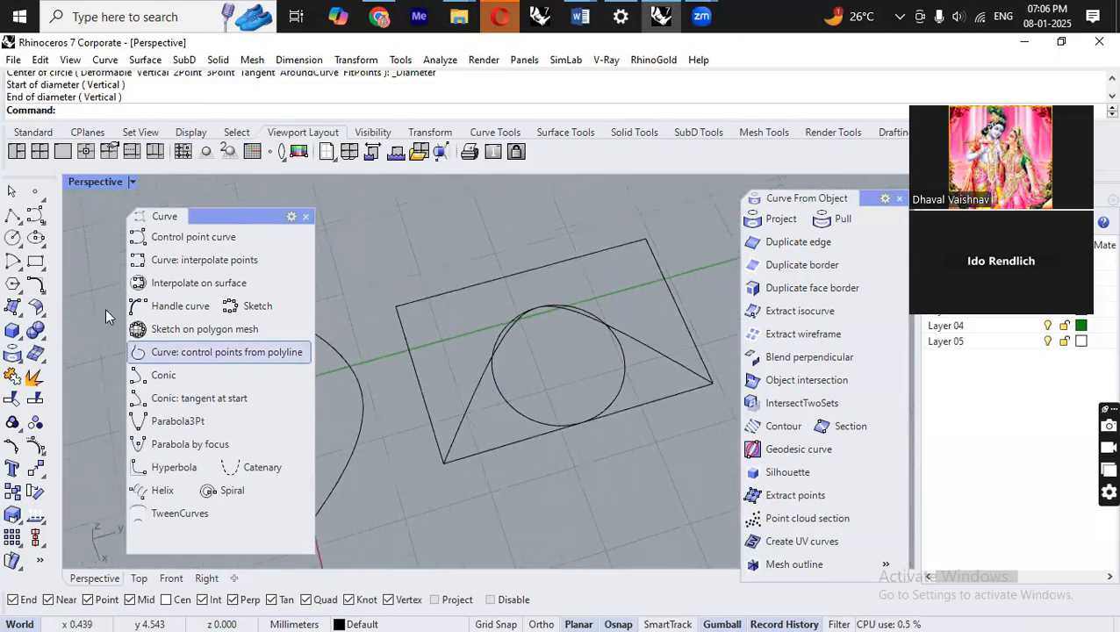
{"action": "left_click", "coordinate": [22, 268]}
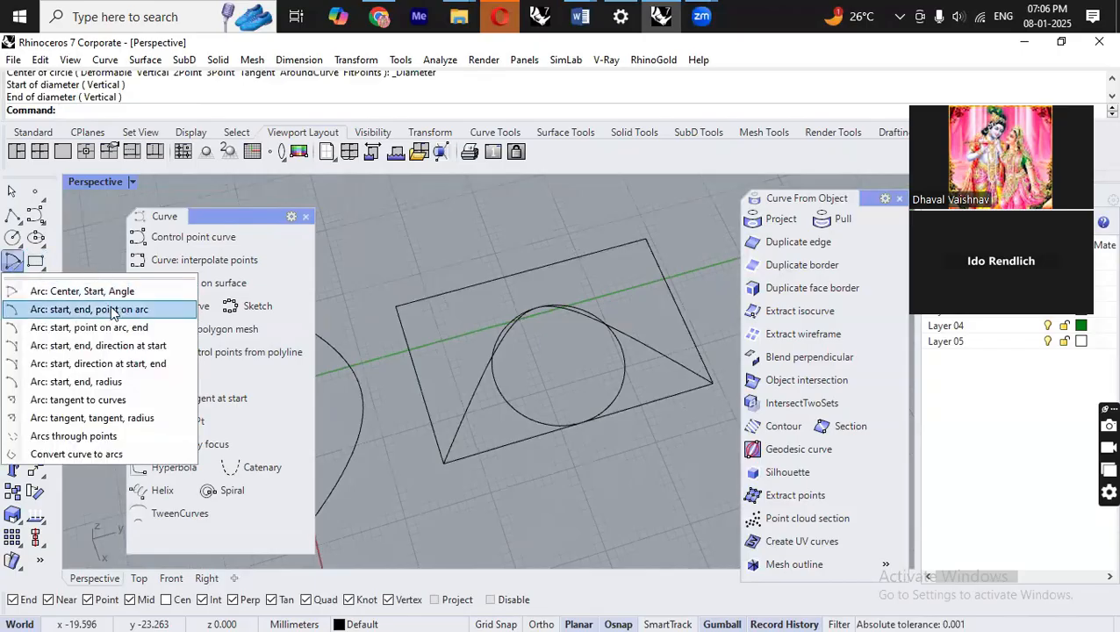
{"action": "left_click", "coordinate": [147, 310]}
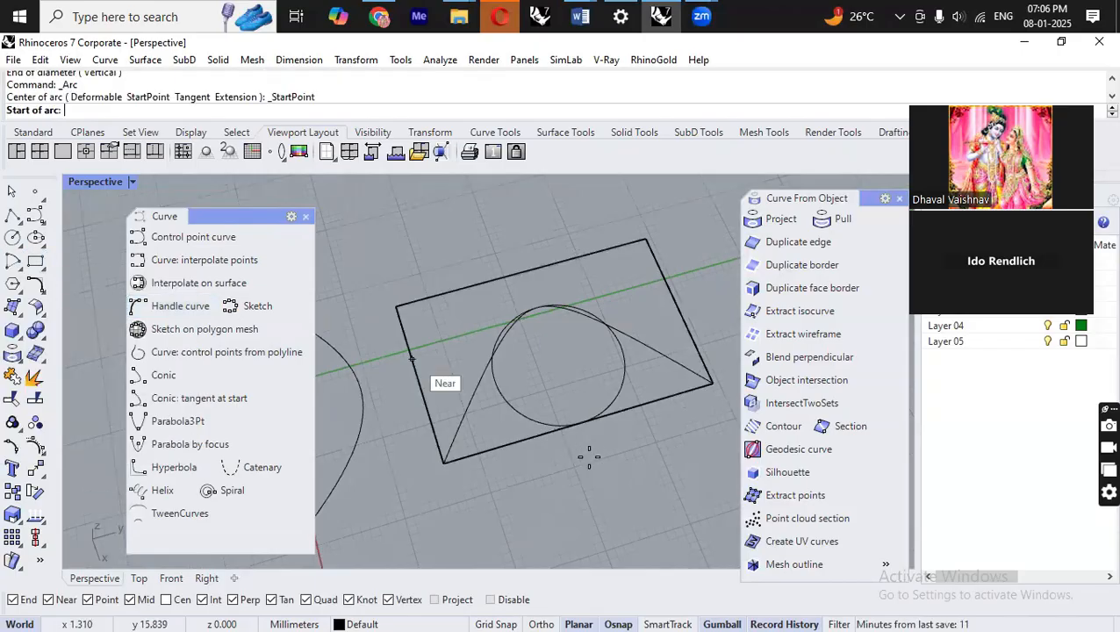
{"action": "left_click", "coordinate": [445, 459]}
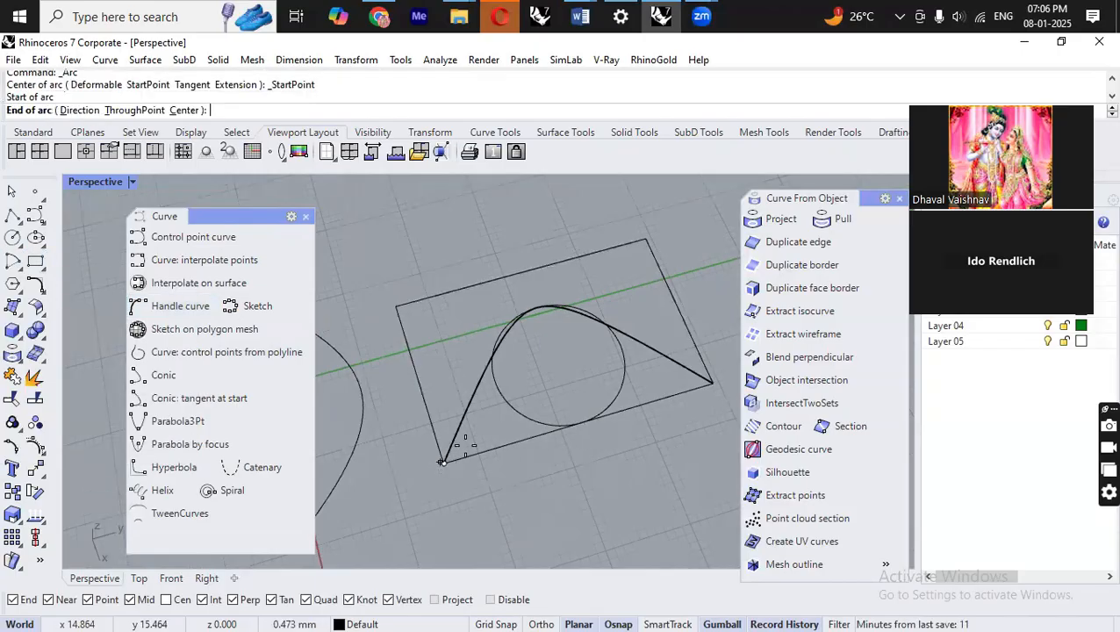
{"action": "left_click", "coordinate": [712, 382]}
{"action": "left_click", "coordinate": [540, 307]}
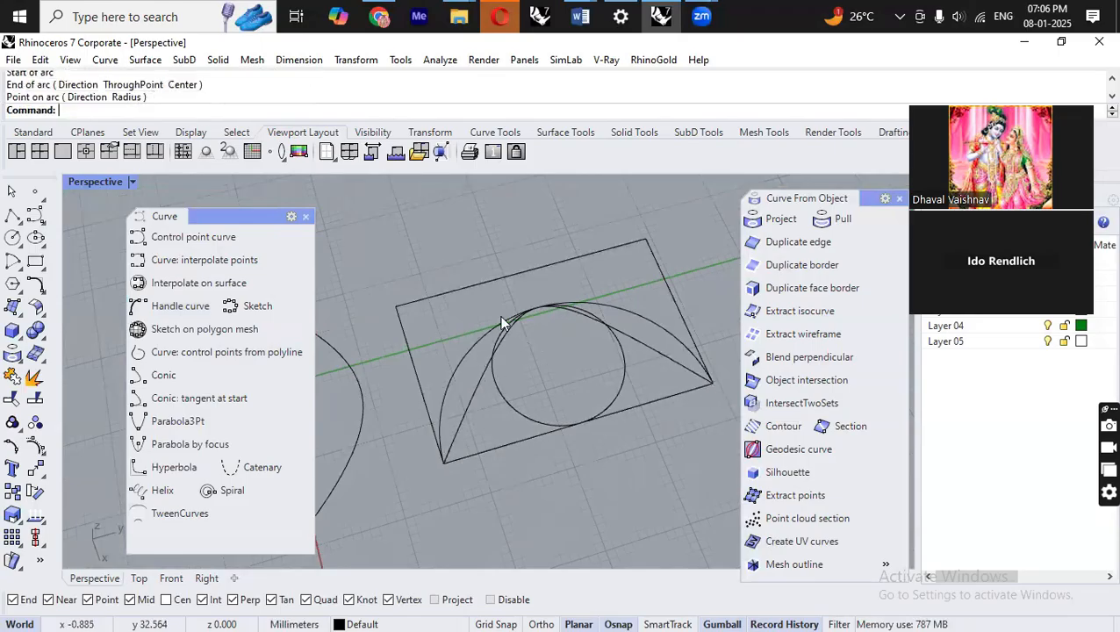
Inspect the new arc and conic by selecting them, clearing the selection and orbiting the view.
{"action": "left_click", "coordinate": [468, 353]}
{"action": "left_click", "coordinate": [486, 369]}
{"action": "left_click", "coordinate": [649, 480]}
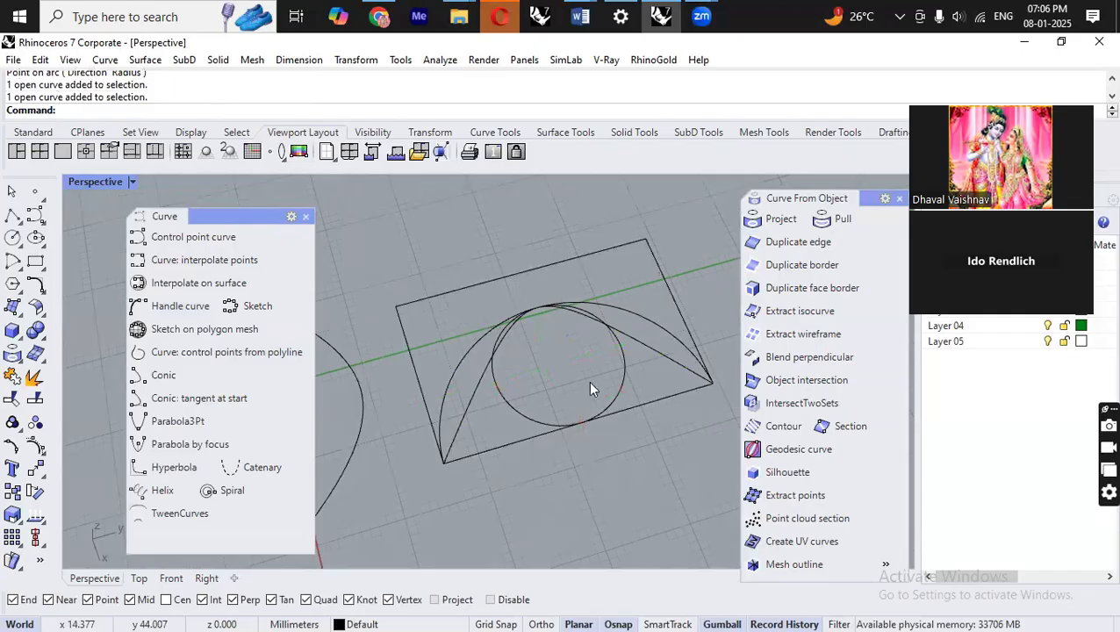
{"action": "scroll", "coordinate": [590, 386], "scroll_direction": "down", "scroll_amount": 9}
{"action": "right_click_drag", "start_coordinate": [672, 507], "coordinate": [546, 323]}
{"action": "scroll", "coordinate": [586, 302], "scroll_direction": "up", "scroll_amount": 9}
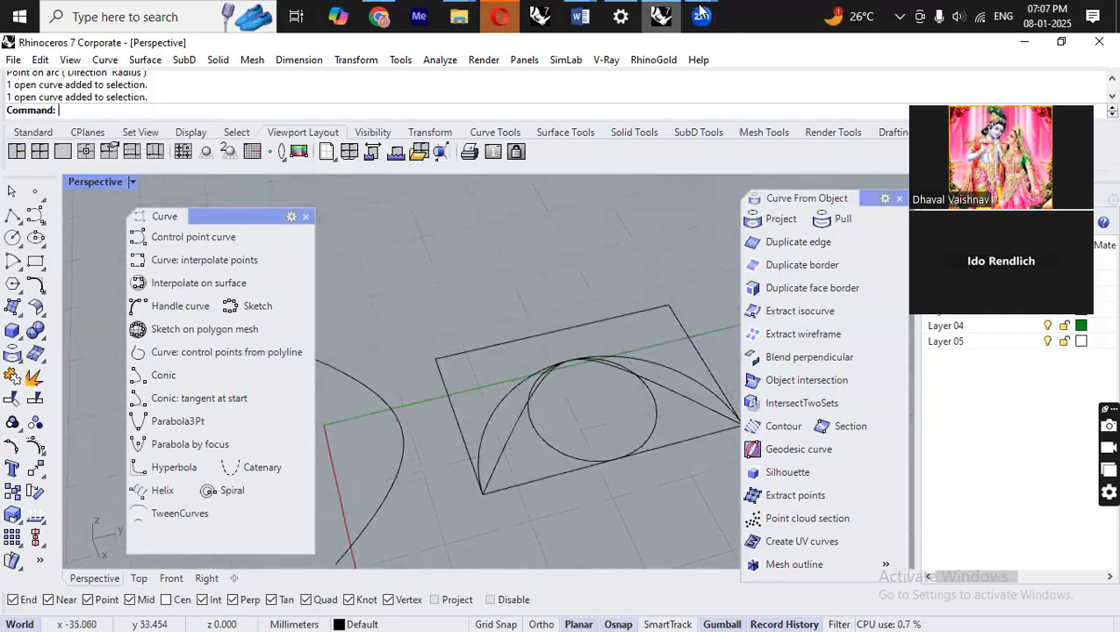
Switch to Word, open the session notes document and scroll through its notes.
{"action": "left_click", "coordinate": [581, 16]}
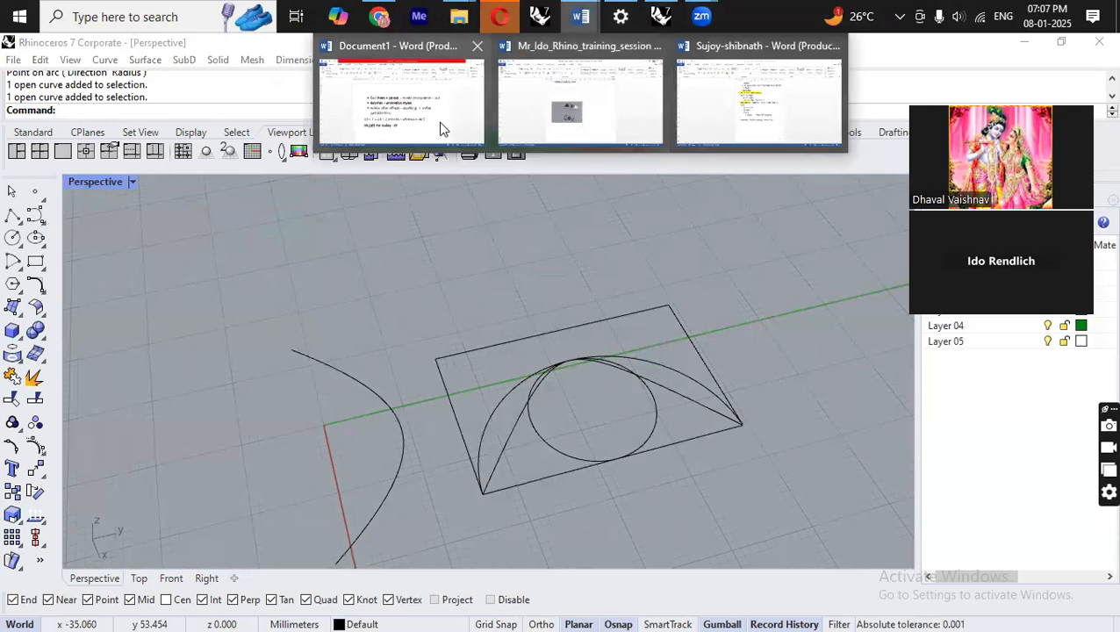
{"action": "left_click", "coordinate": [760, 97]}
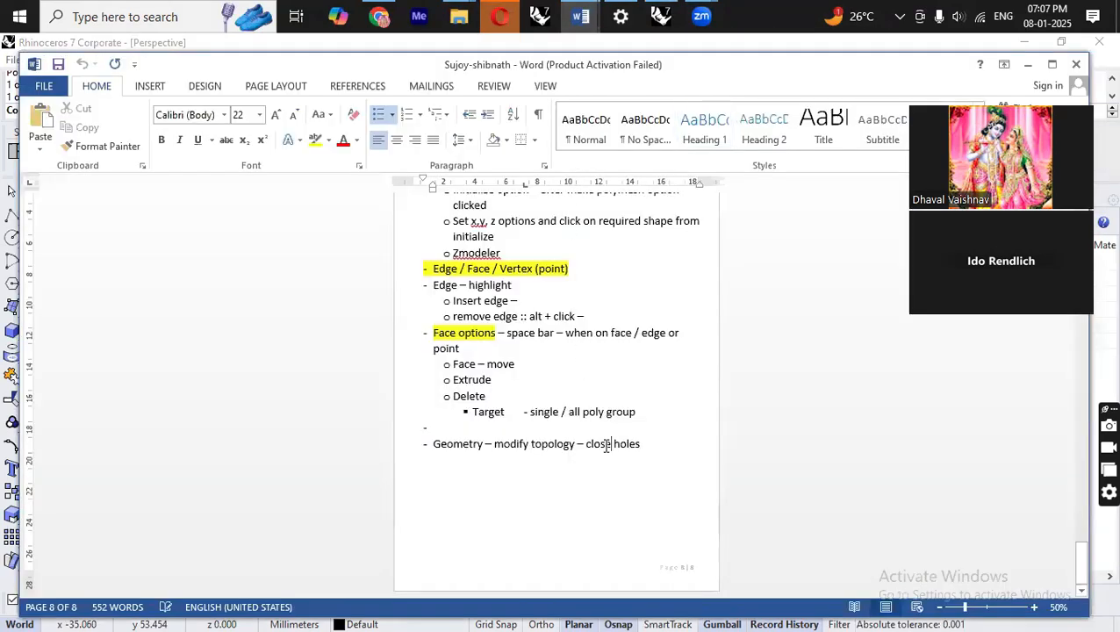
{"action": "scroll", "coordinate": [644, 450], "scroll_direction": "up", "scroll_amount": 10}
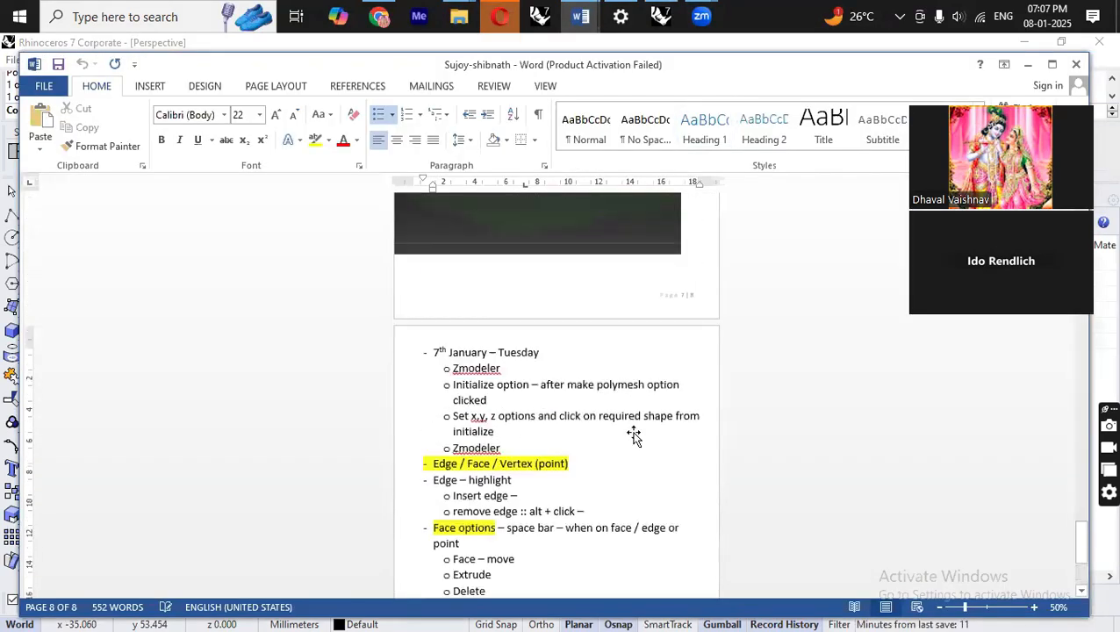
{"action": "scroll", "coordinate": [582, 339], "scroll_direction": "down", "scroll_amount": 10}
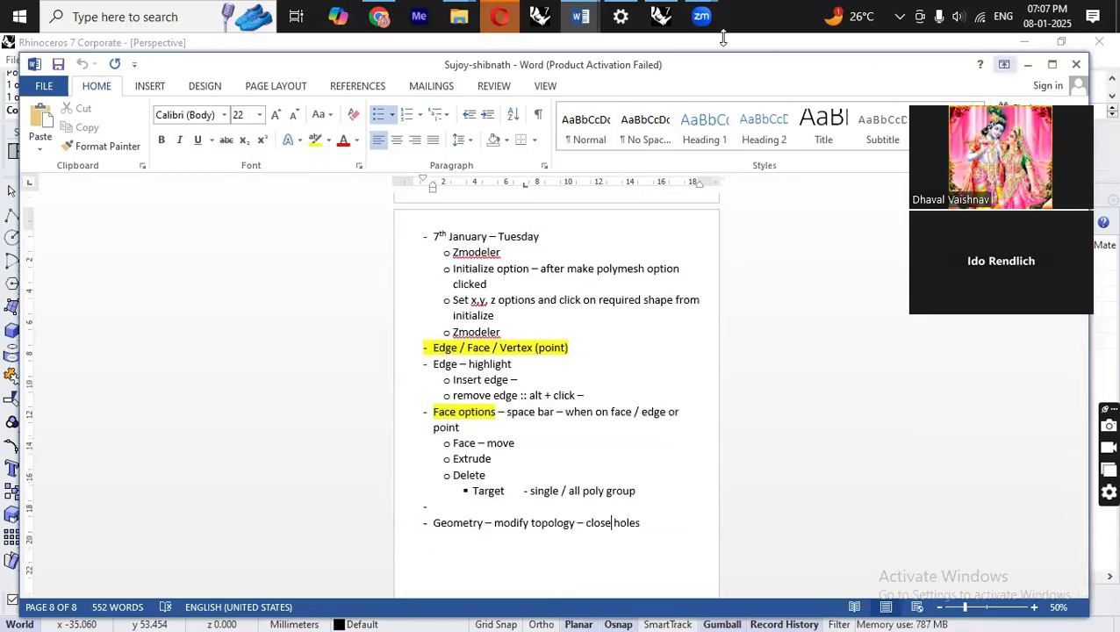
Switch to the Rhino training session notes document and scroll through its pages.
{"action": "mouse_move", "coordinate": [586, 16]}
{"action": "left_click", "coordinate": [589, 107]}
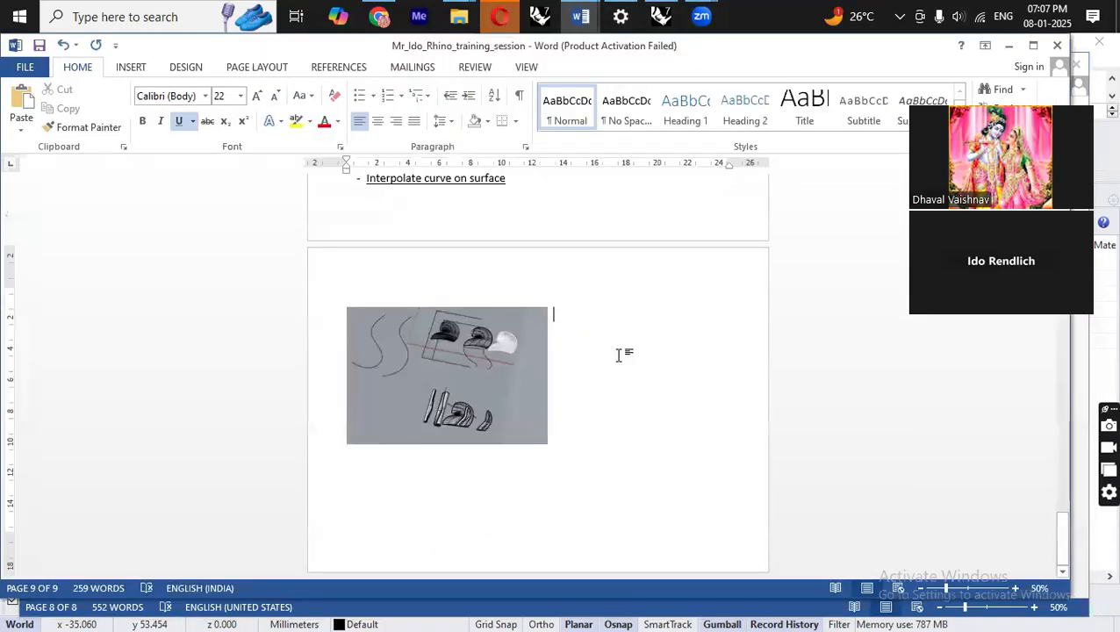
{"action": "scroll", "coordinate": [614, 365], "scroll_direction": "down", "scroll_amount": 3}
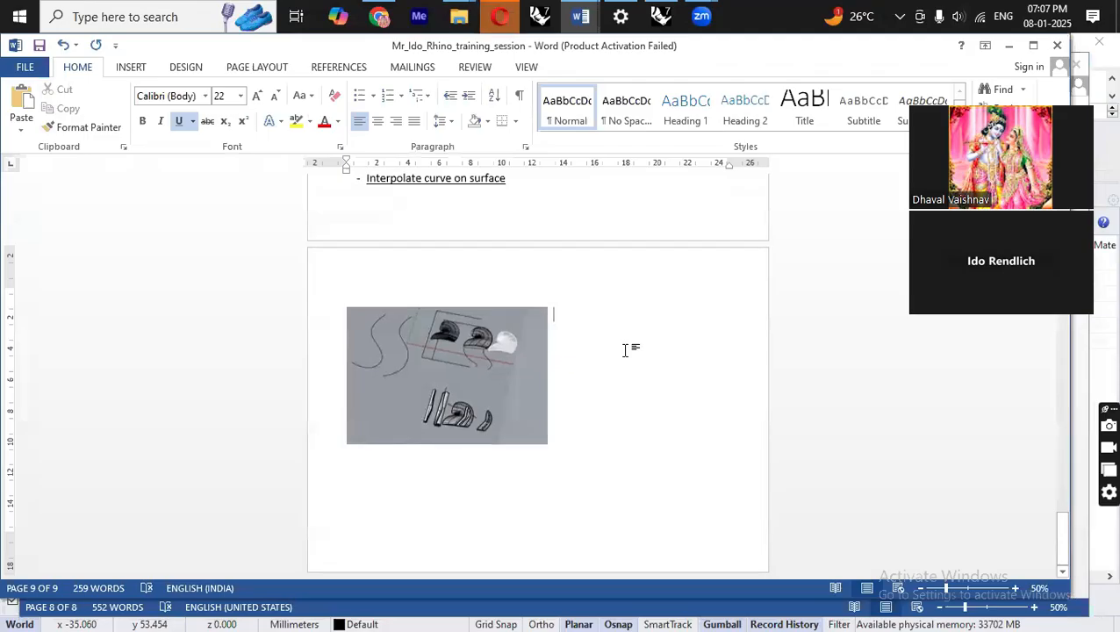
{"action": "left_click", "coordinate": [553, 437]}
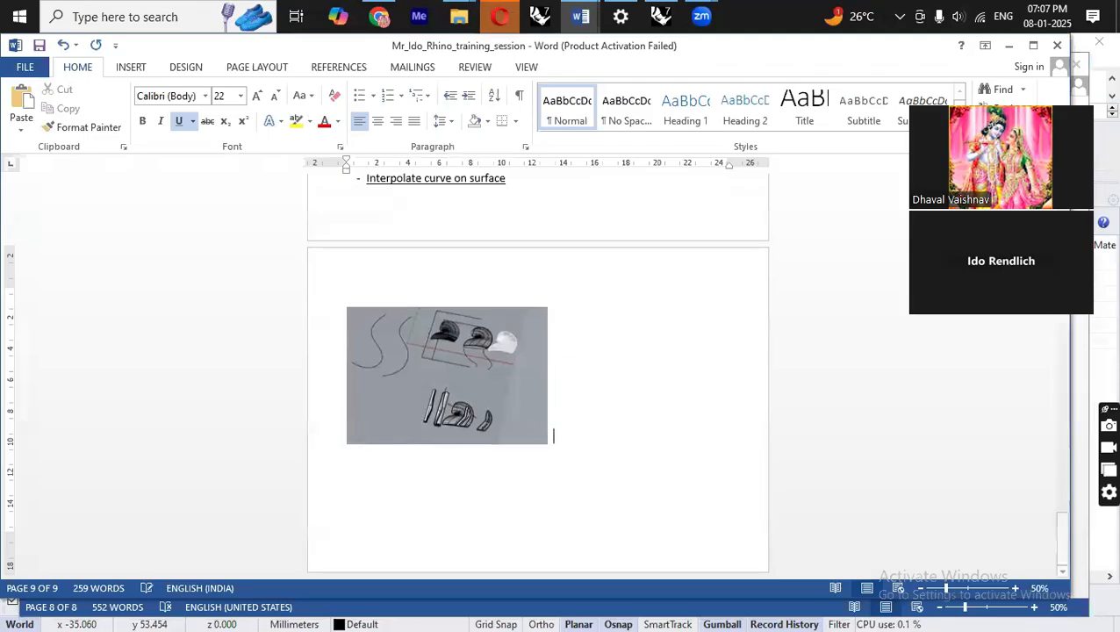
{"action": "scroll", "coordinate": [622, 337], "scroll_direction": "up", "scroll_amount": 10}
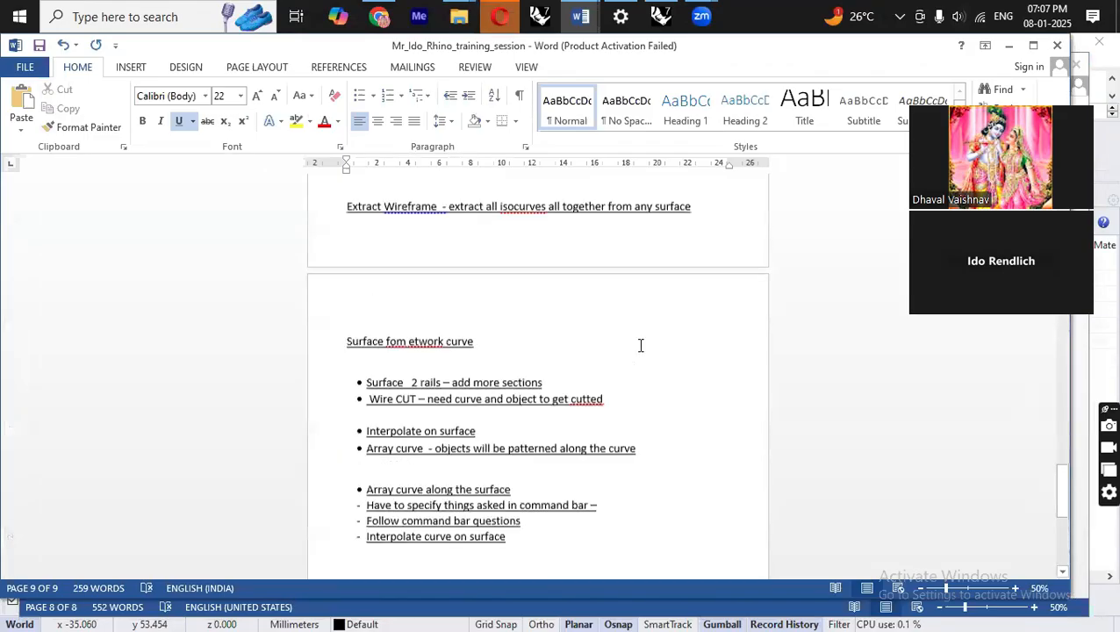
{"action": "scroll", "coordinate": [639, 345], "scroll_direction": "up", "scroll_amount": 12}
{"action": "scroll", "coordinate": [639, 343], "scroll_direction": "down", "scroll_amount": 20}
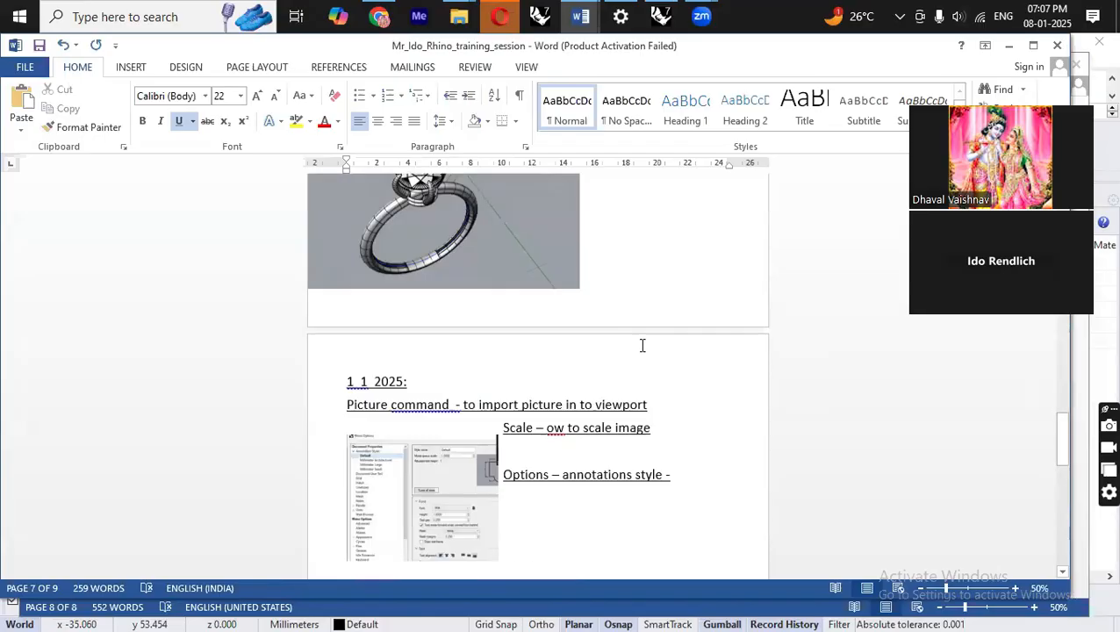
{"action": "scroll", "coordinate": [653, 345], "scroll_direction": "down", "scroll_amount": 3}
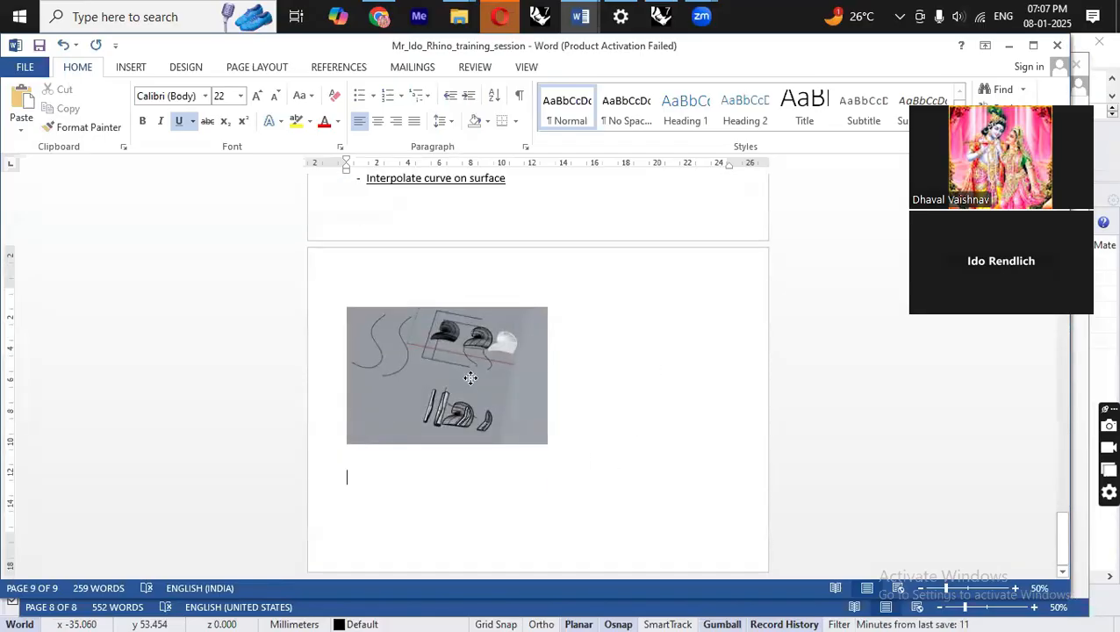
Nudge the screenshot image on the last page and add the note "8 th Jan 25" beneath it.
{"action": "left_click_drag", "start_coordinate": [471, 377], "coordinate": [457, 356]}
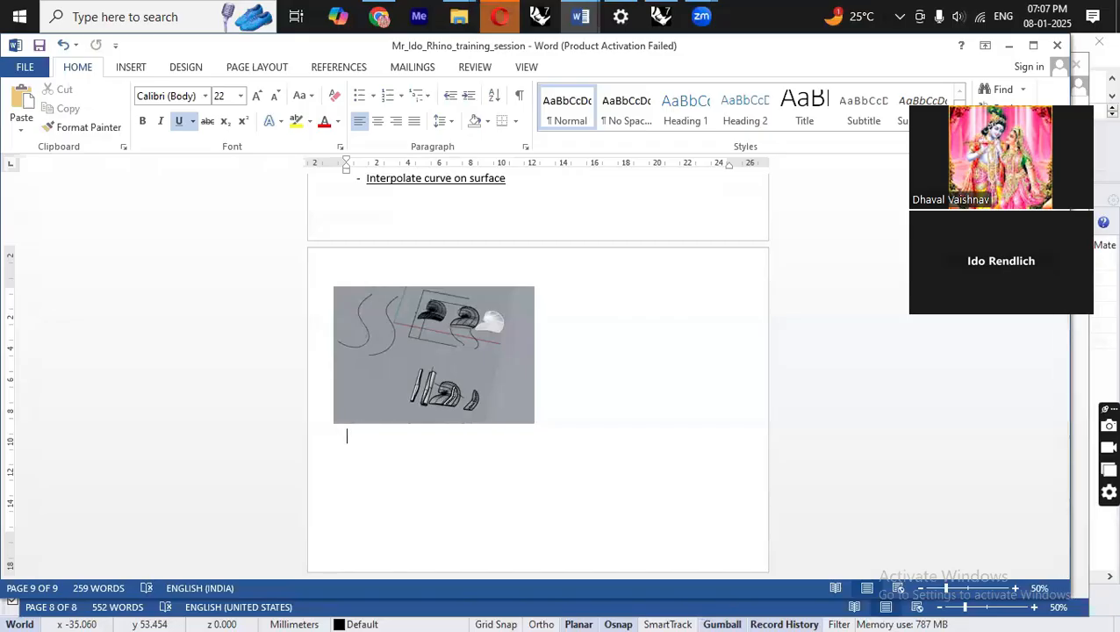
{"action": "type", "text": "8 th"}
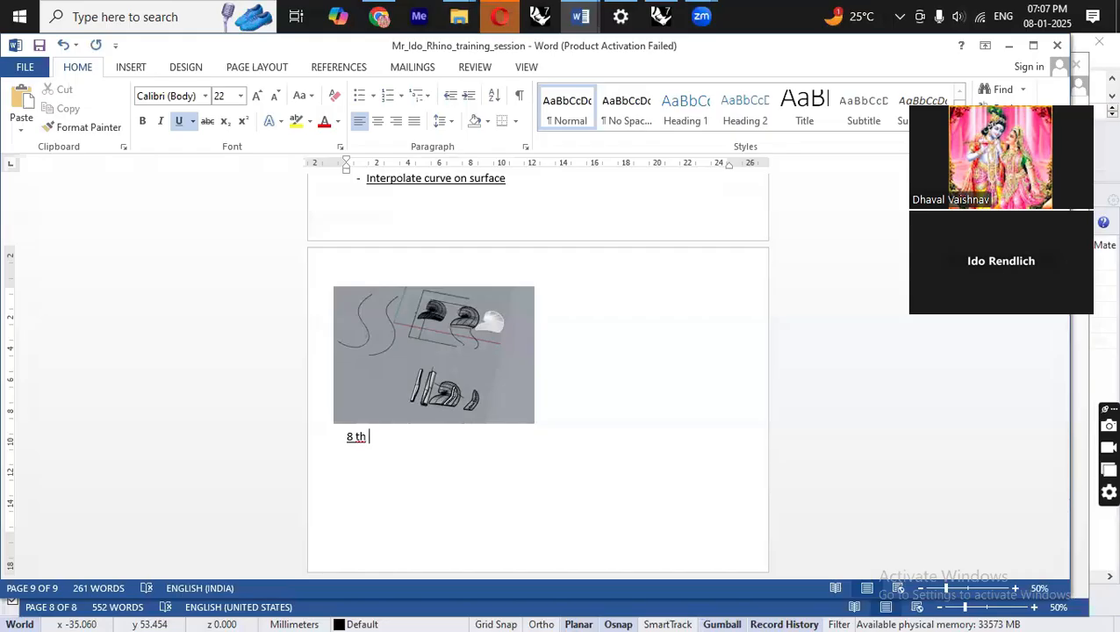
{"action": "type", "text": " J an"}
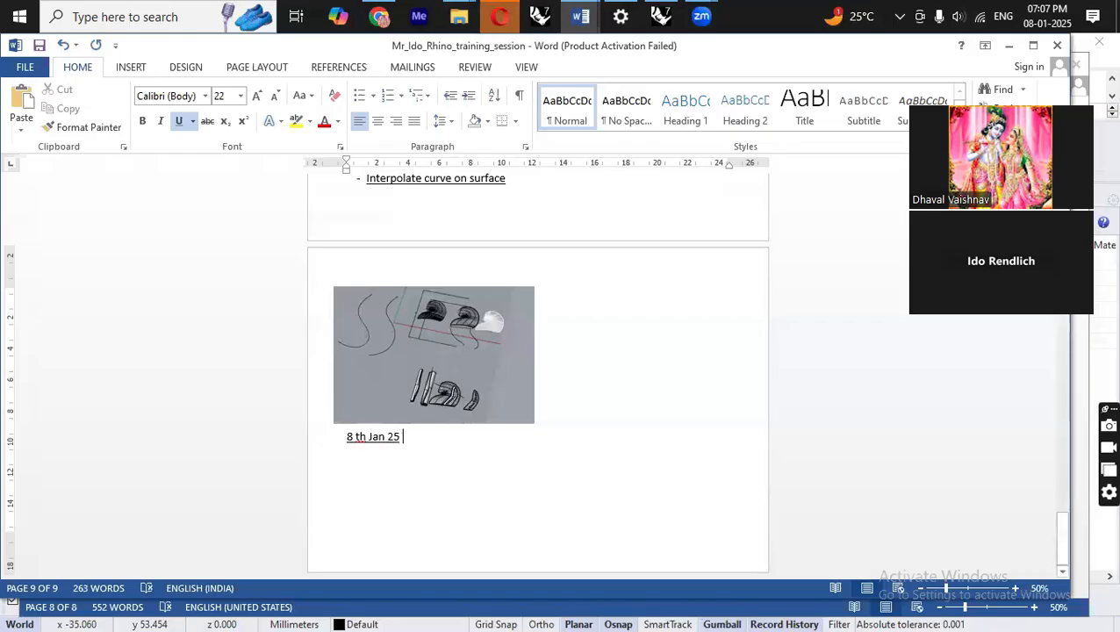
Switch to the Pend_map File Explorer window and select one of the map images.
{"action": "left_click", "coordinate": [459, 16]}
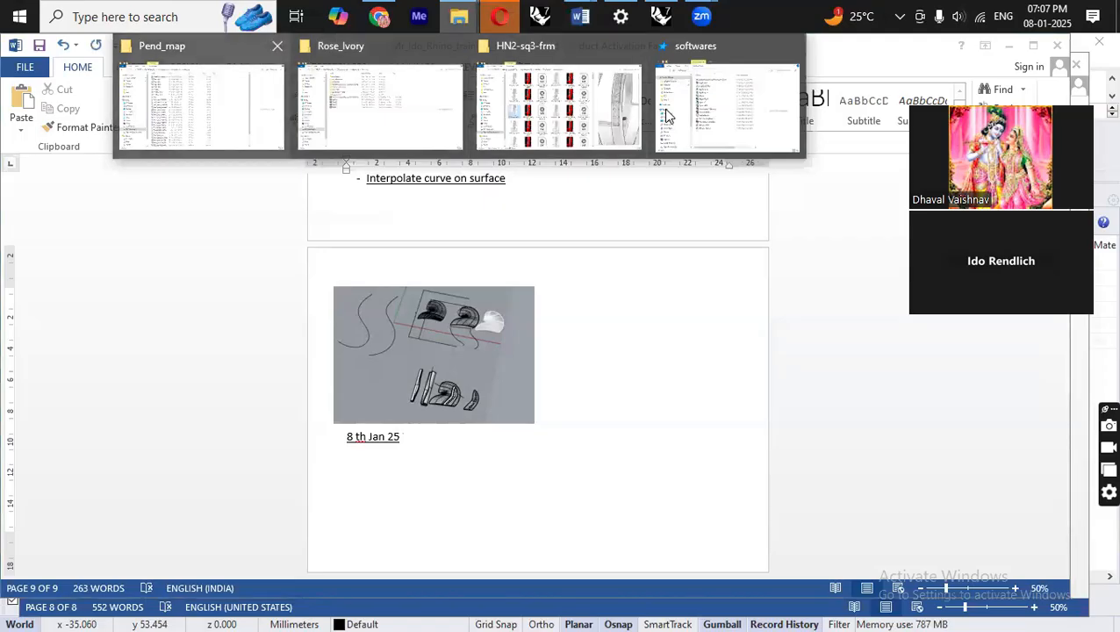
{"action": "left_click", "coordinate": [202, 106]}
{"action": "left_click", "coordinate": [241, 294]}
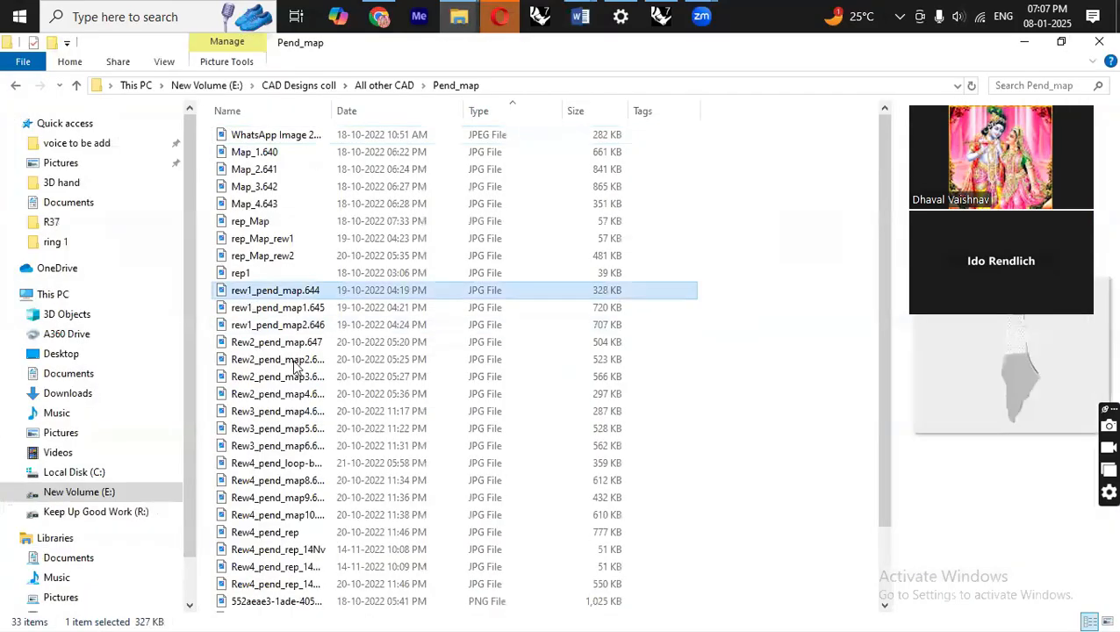
Navigate to the Keep Up Good Work (R:) drive and scroll through its folders.
{"action": "left_click", "coordinate": [317, 374]}
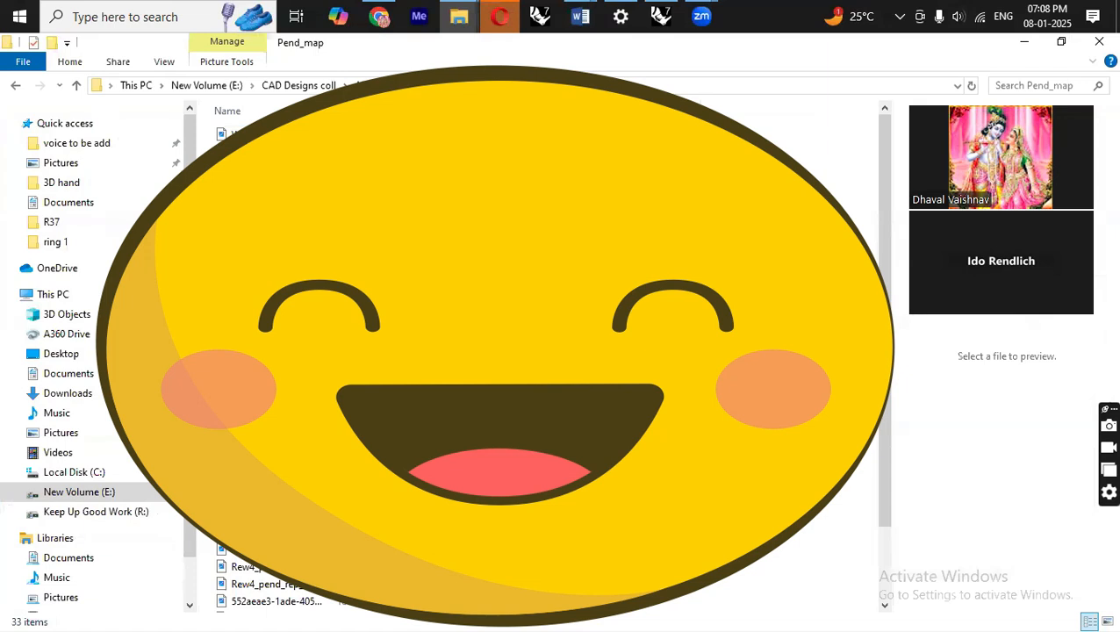
{"action": "left_click", "coordinate": [382, 86]}
{"action": "left_click", "coordinate": [302, 87]}
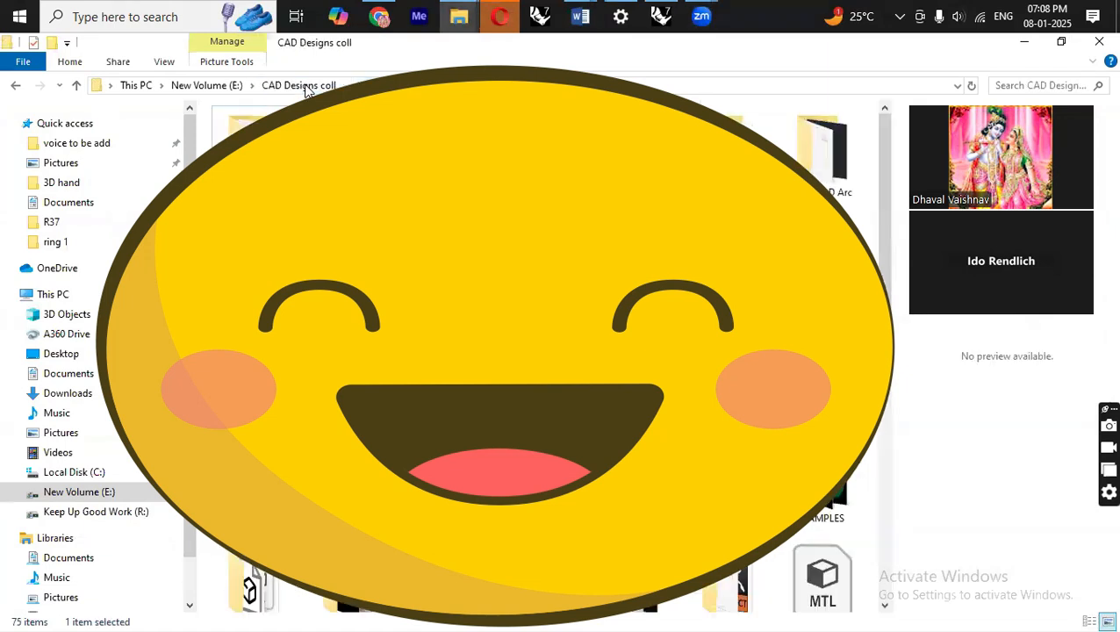
{"action": "left_click", "coordinate": [79, 491]}
{"action": "left_click", "coordinate": [95, 512]}
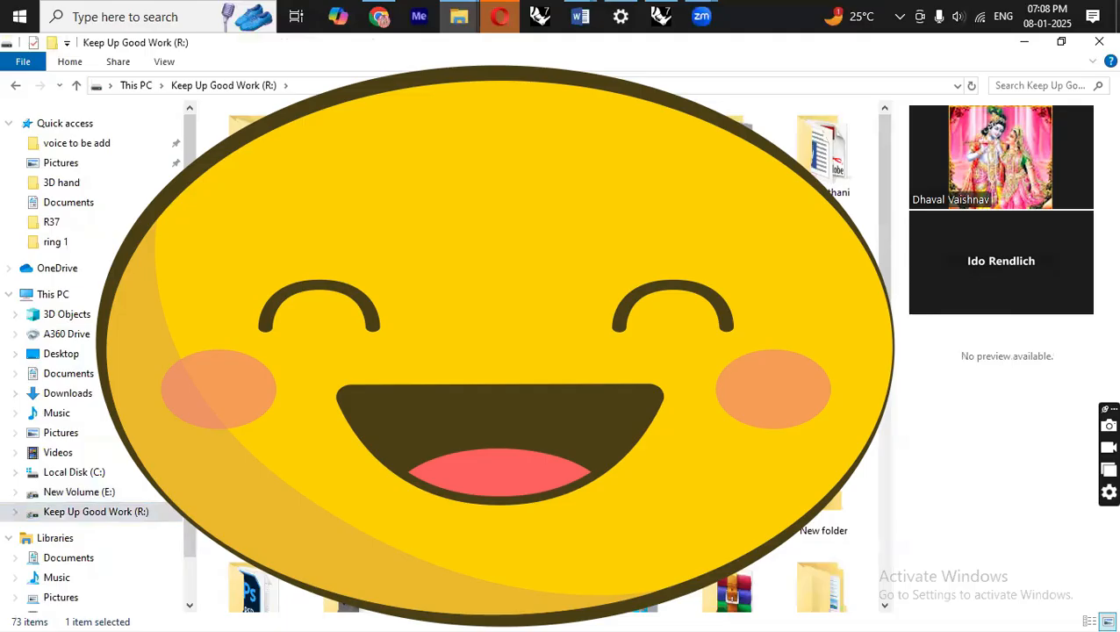
{"action": "scroll", "coordinate": [885, 263], "scroll_direction": "down", "scroll_amount": 3}
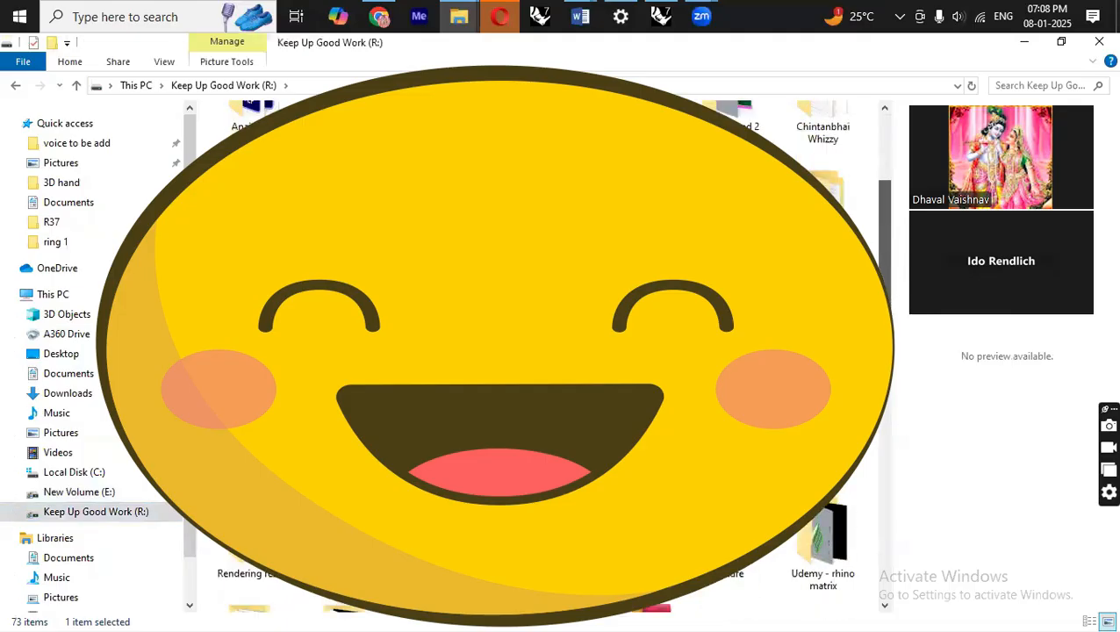
{"action": "scroll", "coordinate": [882, 279], "scroll_direction": "down", "scroll_amount": 1}
{"action": "left_click_drag", "start_coordinate": [882, 279], "coordinate": [884, 356]}
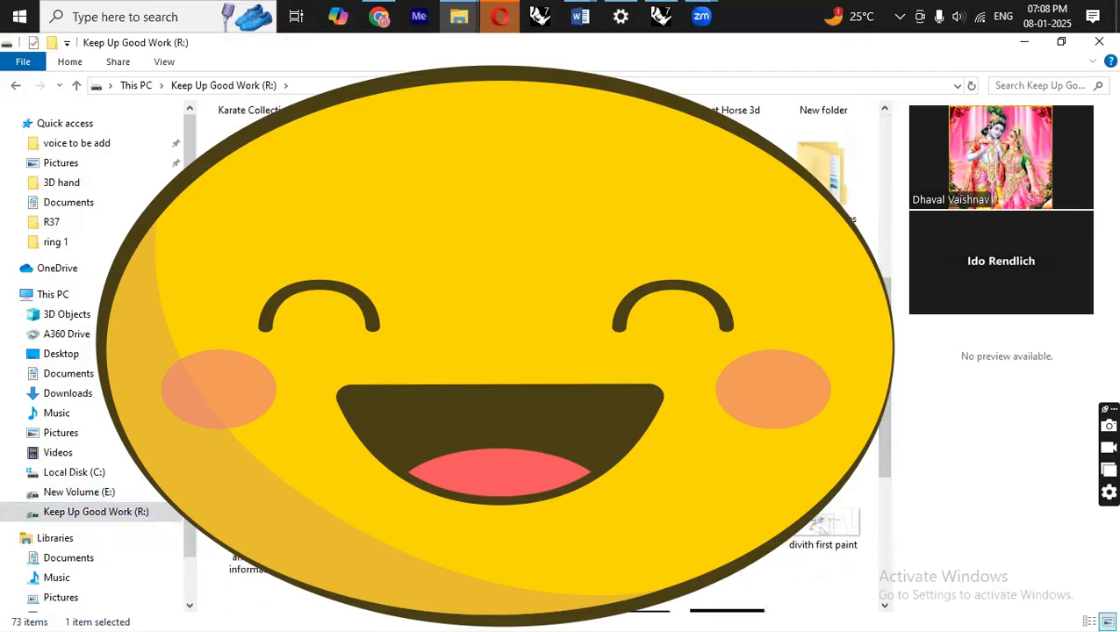
{"action": "scroll", "coordinate": [536, 351], "scroll_direction": "up", "scroll_amount": 5}
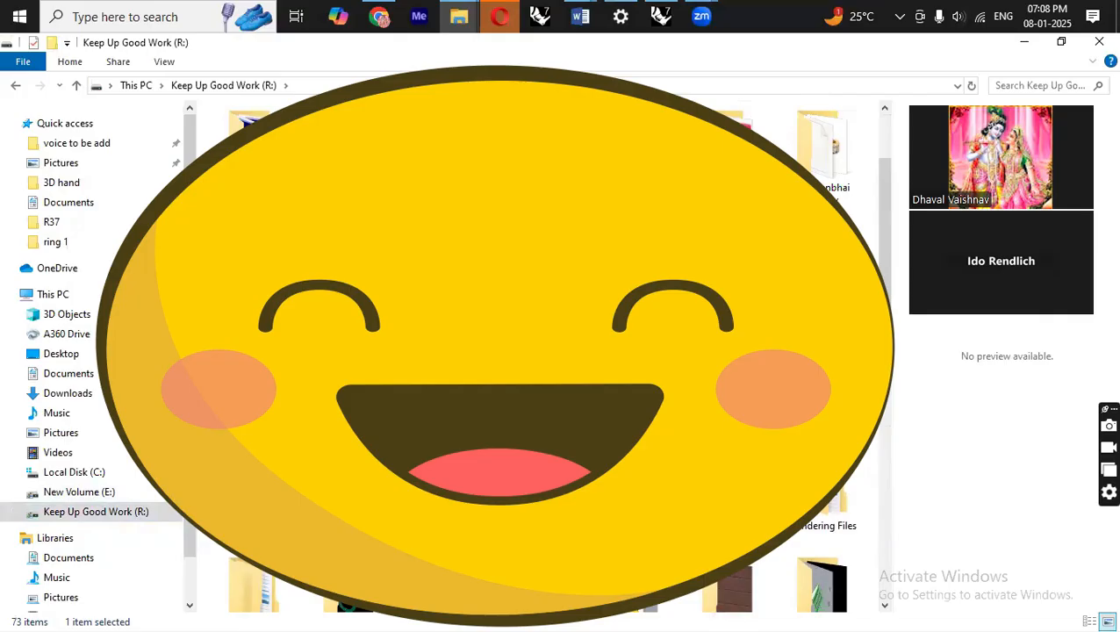
Open folder 9 inside Data 2 Rings Zbrush and widen the preview pane.
{"action": "double_click", "coordinate": [240, 275]}
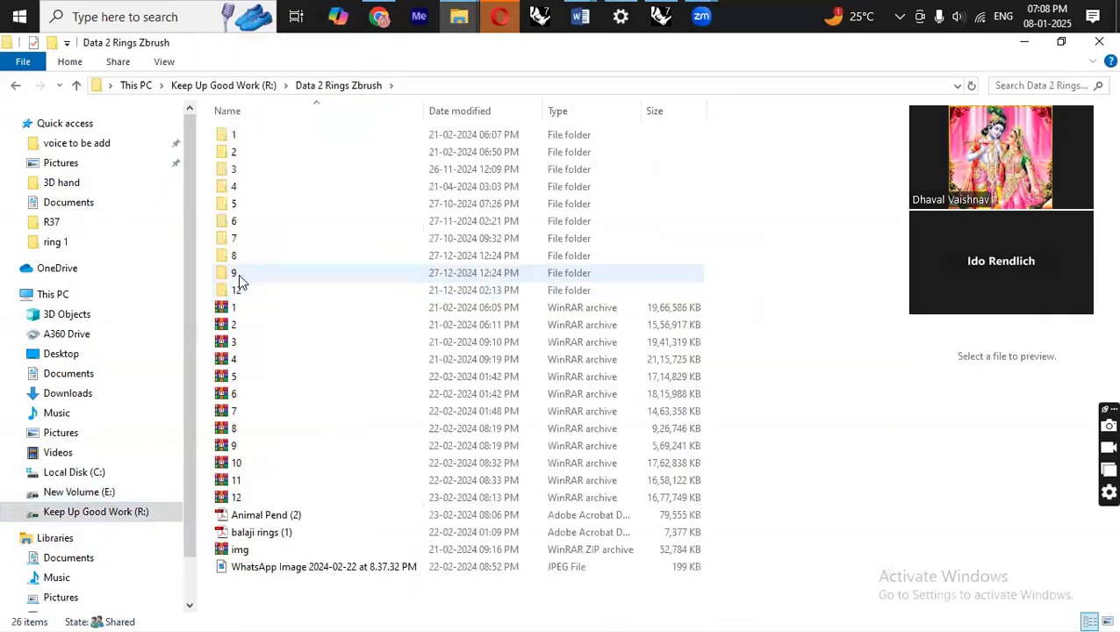
{"action": "double_click", "coordinate": [240, 274]}
{"action": "left_click", "coordinate": [246, 151]}
{"action": "left_click", "coordinate": [248, 169]}
{"action": "left_click_drag", "start_coordinate": [887, 352], "coordinate": [375, 344]}
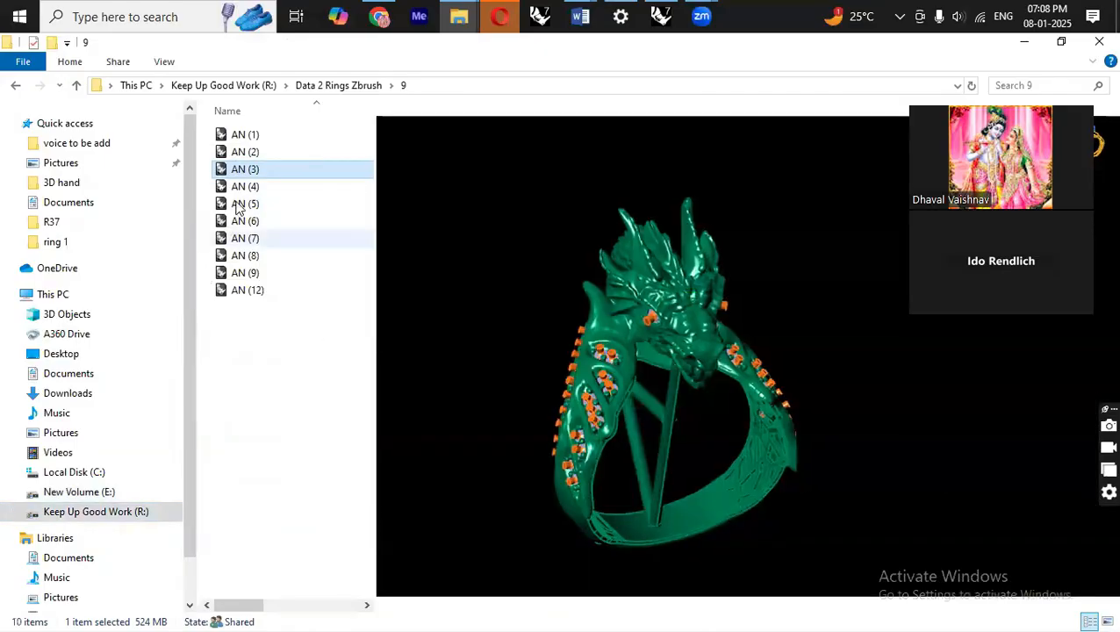
Preview the AN ring images in folder 9 one after another.
{"action": "left_click", "coordinate": [250, 204]}
{"action": "left_click", "coordinate": [248, 188]}
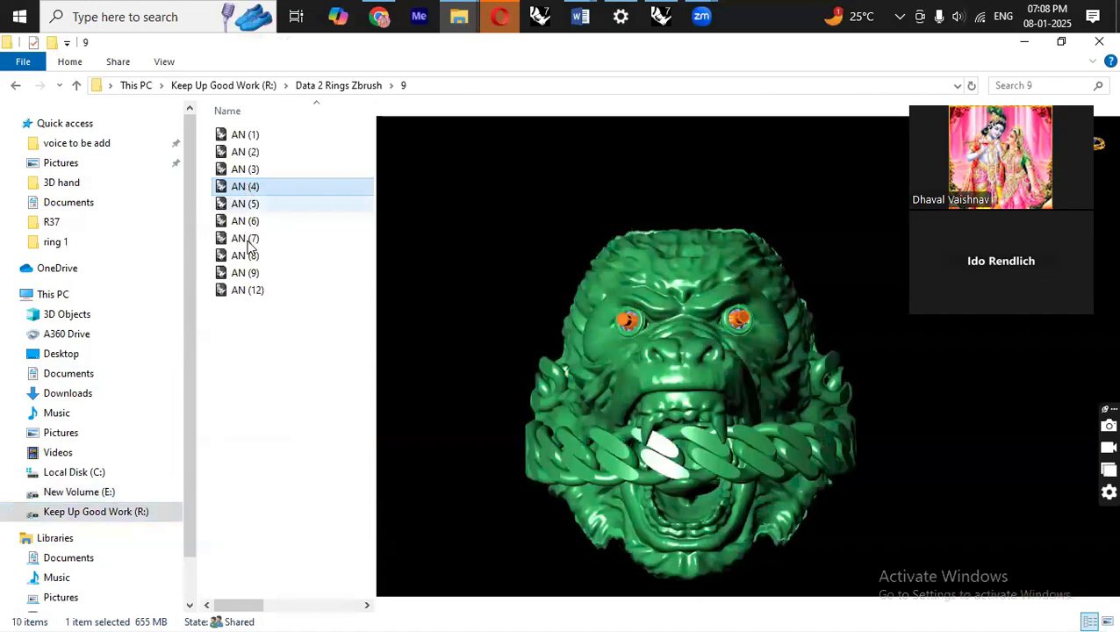
{"action": "left_click", "coordinate": [249, 255]}
{"action": "left_click", "coordinate": [250, 275]}
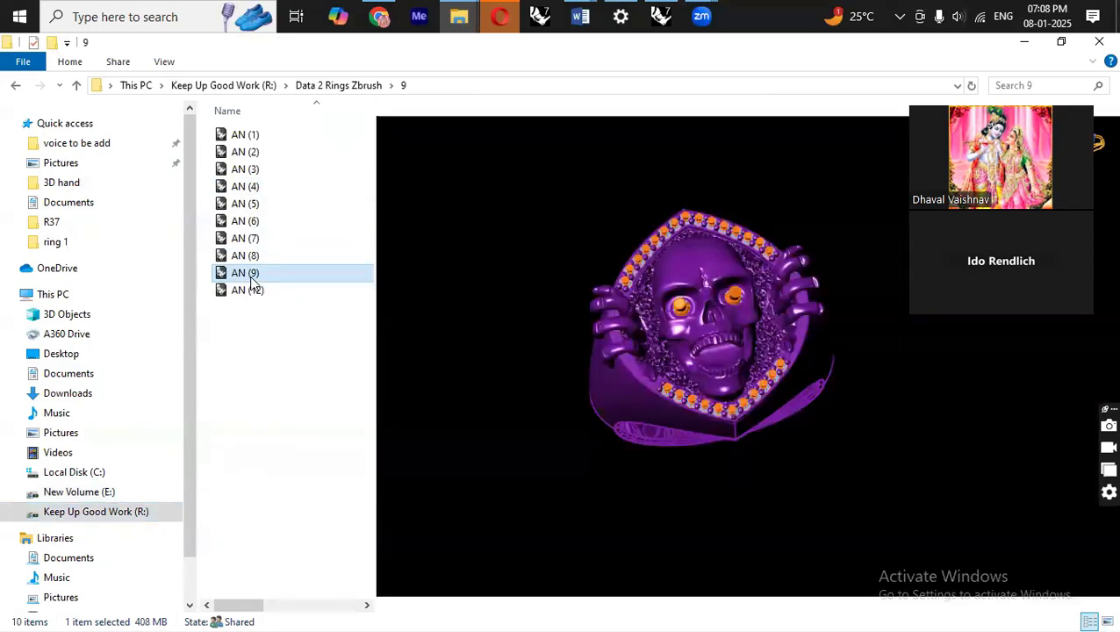
{"action": "left_click", "coordinate": [249, 154]}
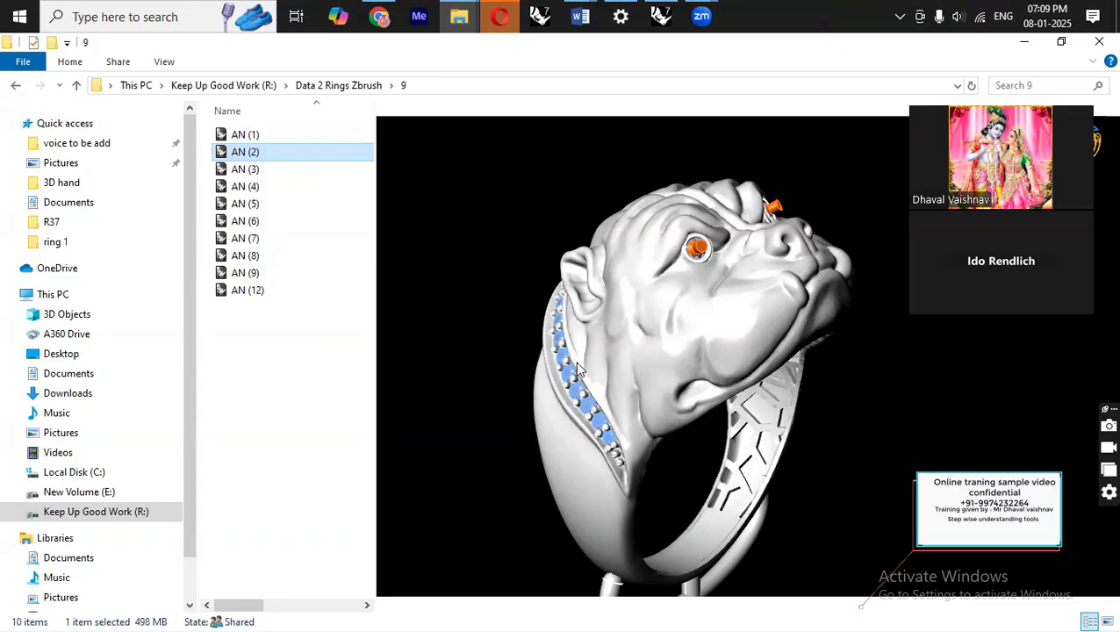
{"action": "left_click", "coordinate": [243, 289]}
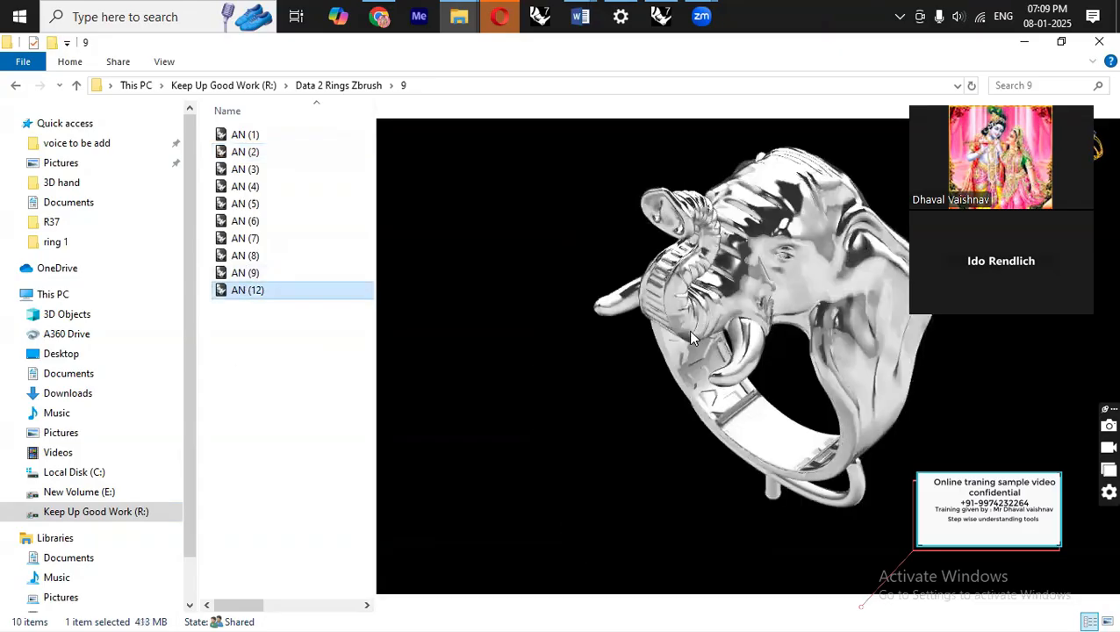
{"action": "left_click", "coordinate": [247, 274]}
{"action": "left_click", "coordinate": [248, 256]}
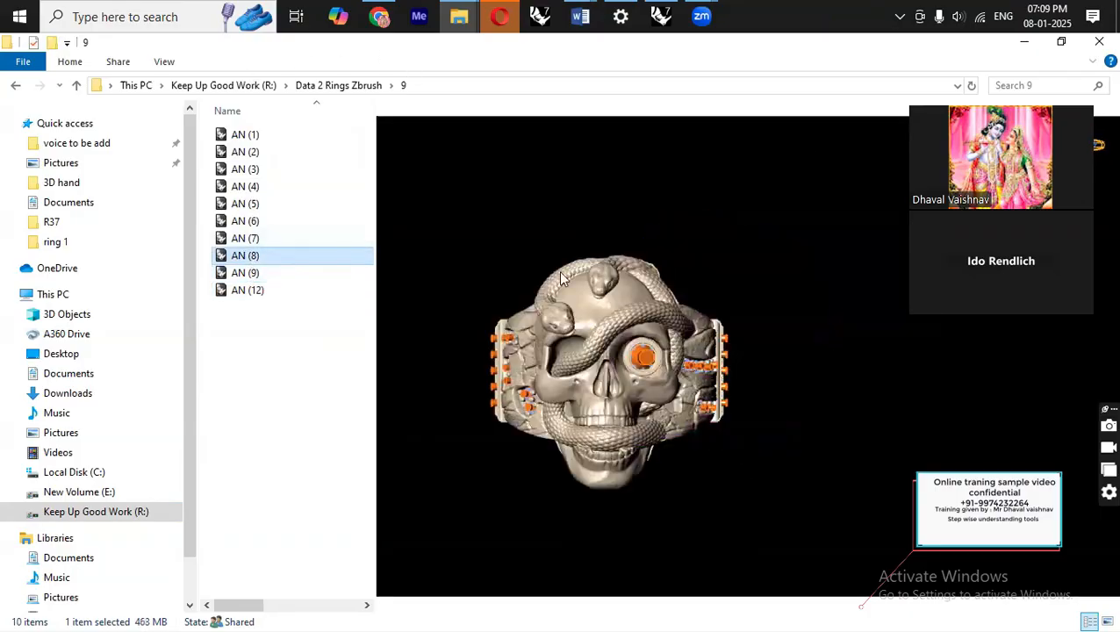
Open folder 7 of Data 2 Rings Zbrush and preview ring images 163 to 170.
{"action": "left_click", "coordinate": [334, 85]}
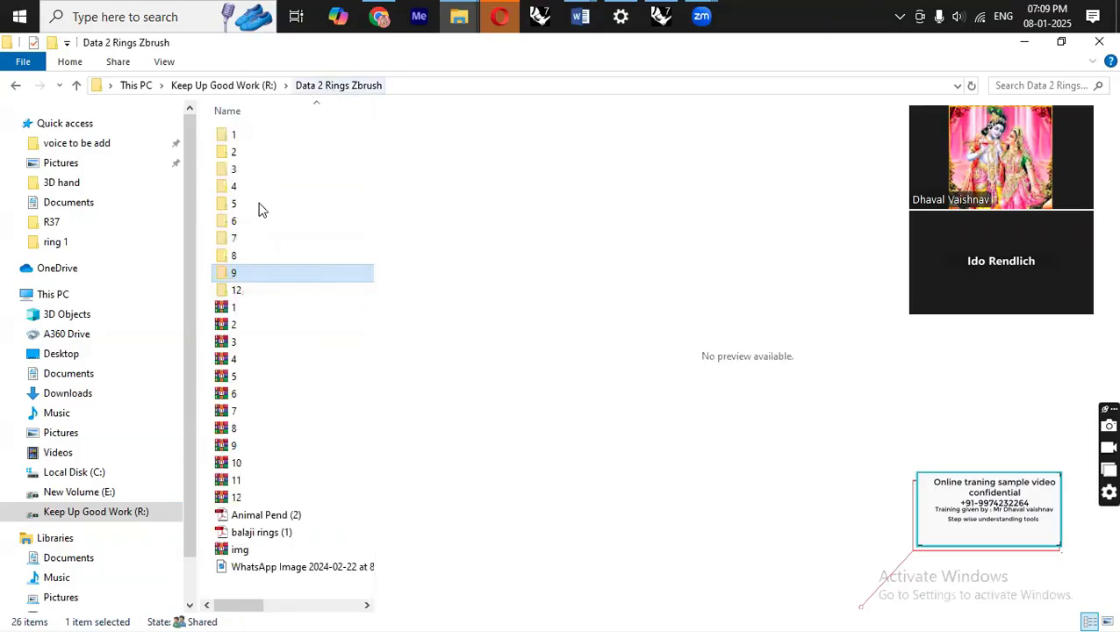
{"action": "double_click", "coordinate": [245, 238]}
{"action": "left_click", "coordinate": [253, 171]}
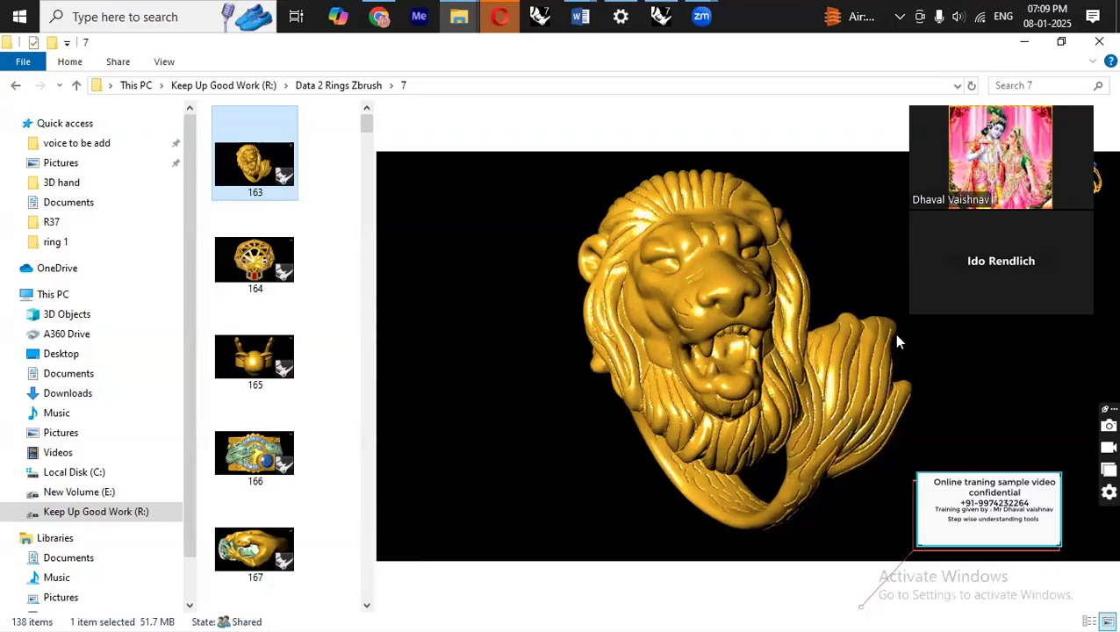
{"action": "left_click", "coordinate": [272, 470]}
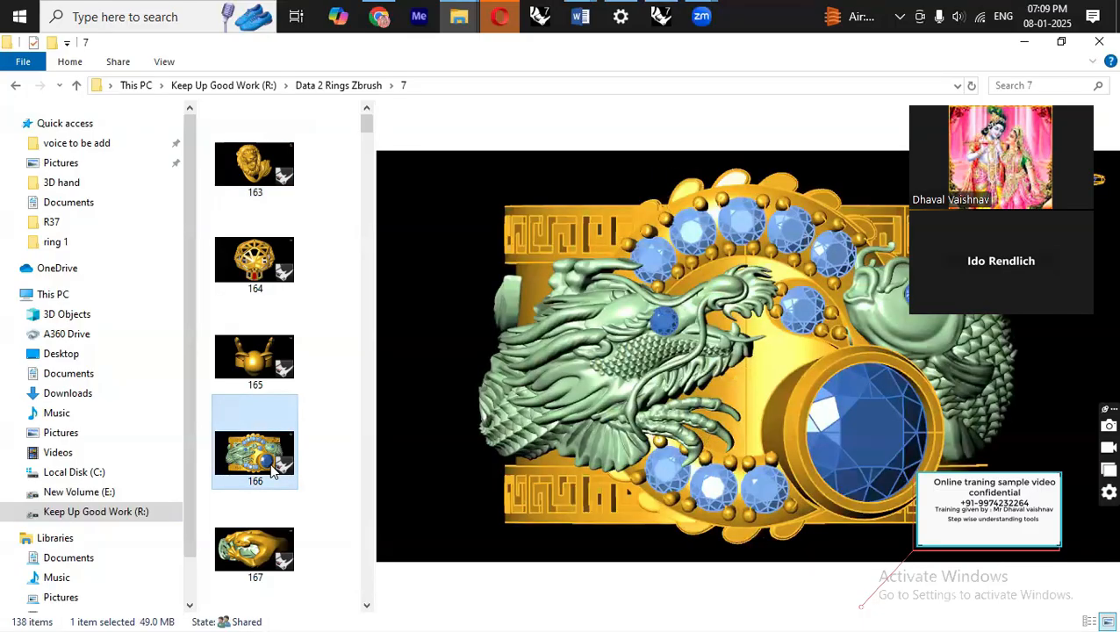
{"action": "left_click", "coordinate": [263, 550]}
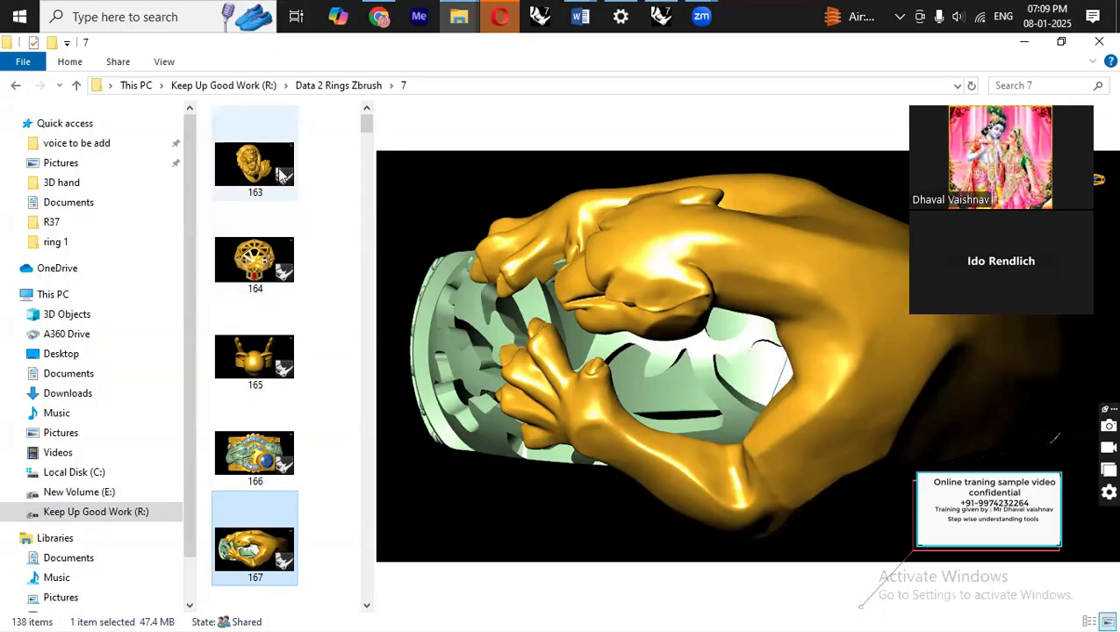
{"action": "scroll", "coordinate": [281, 175], "scroll_direction": "down", "scroll_amount": 6}
{"action": "left_click", "coordinate": [279, 241]}
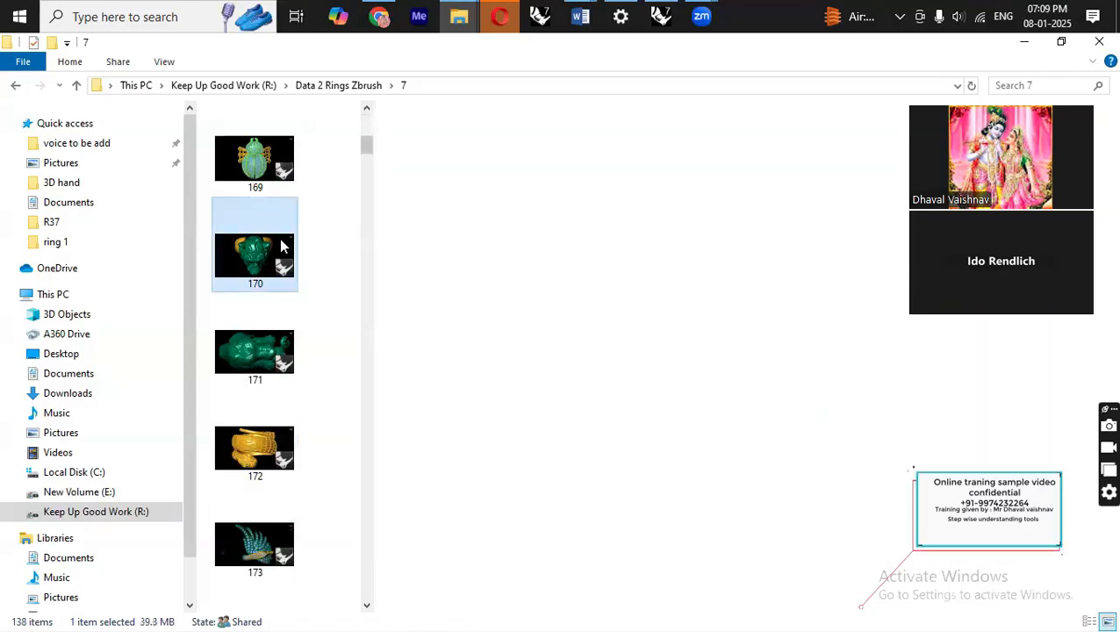
Preview ring images 171 to 176 in folder 7 one after another.
{"action": "left_click", "coordinate": [257, 339]}
{"action": "left_click", "coordinate": [248, 435]}
{"action": "left_click", "coordinate": [264, 540]}
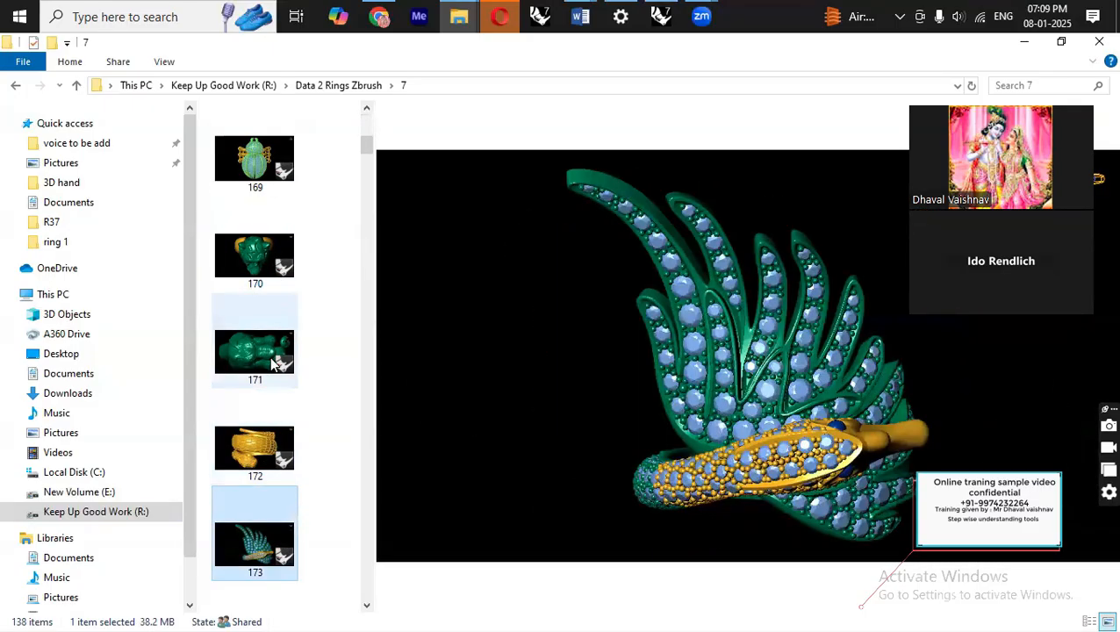
{"action": "left_click", "coordinate": [274, 364]}
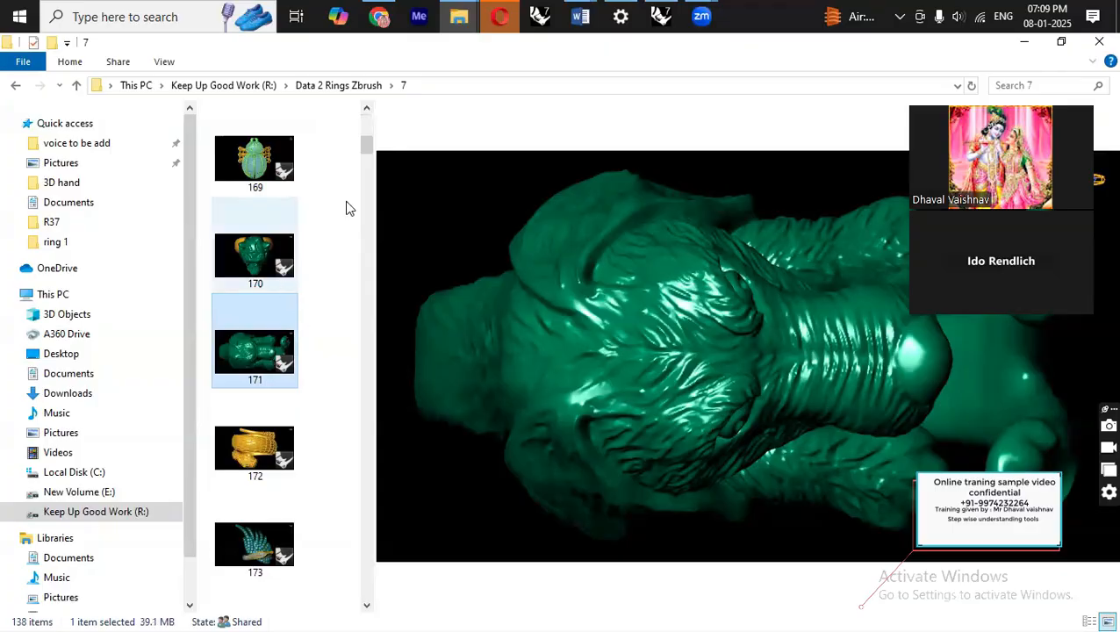
{"action": "scroll", "coordinate": [348, 208], "scroll_direction": "down", "scroll_amount": 2}
{"action": "scroll", "coordinate": [349, 208], "scroll_direction": "down", "scroll_amount": 2}
{"action": "left_click", "coordinate": [286, 322]}
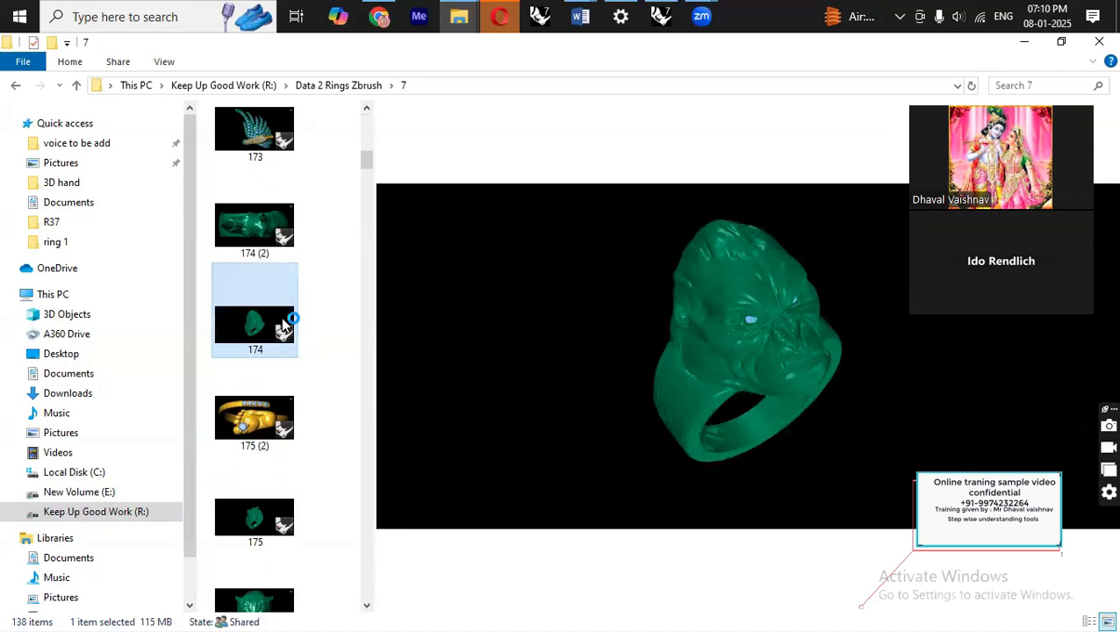
{"action": "left_click", "coordinate": [254, 417]}
{"action": "left_click", "coordinate": [255, 529]}
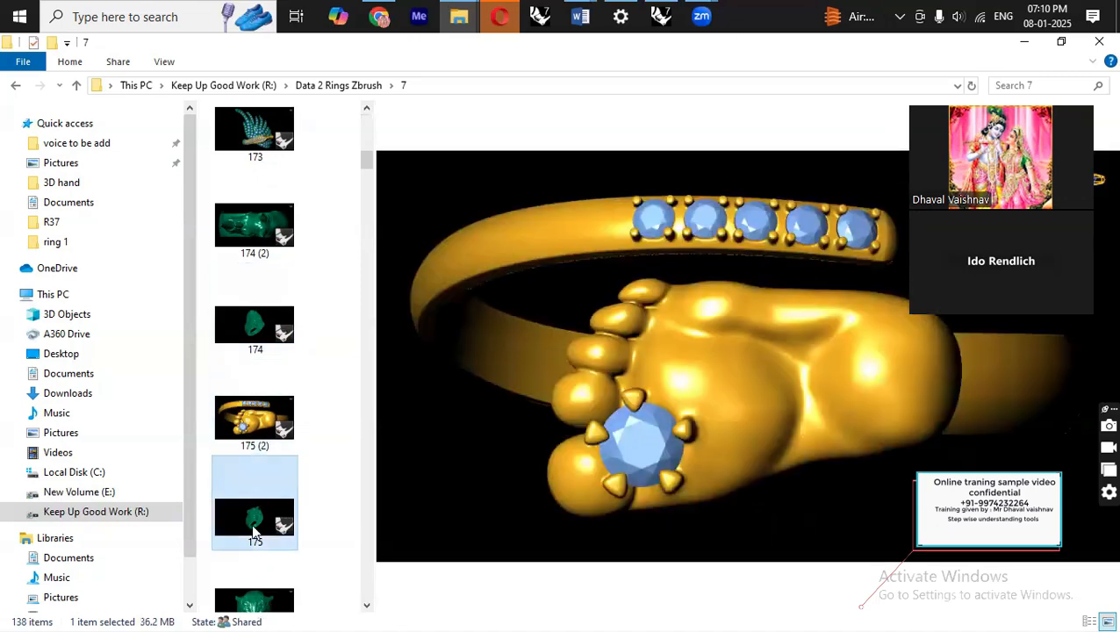
{"action": "left_click", "coordinate": [253, 591]}
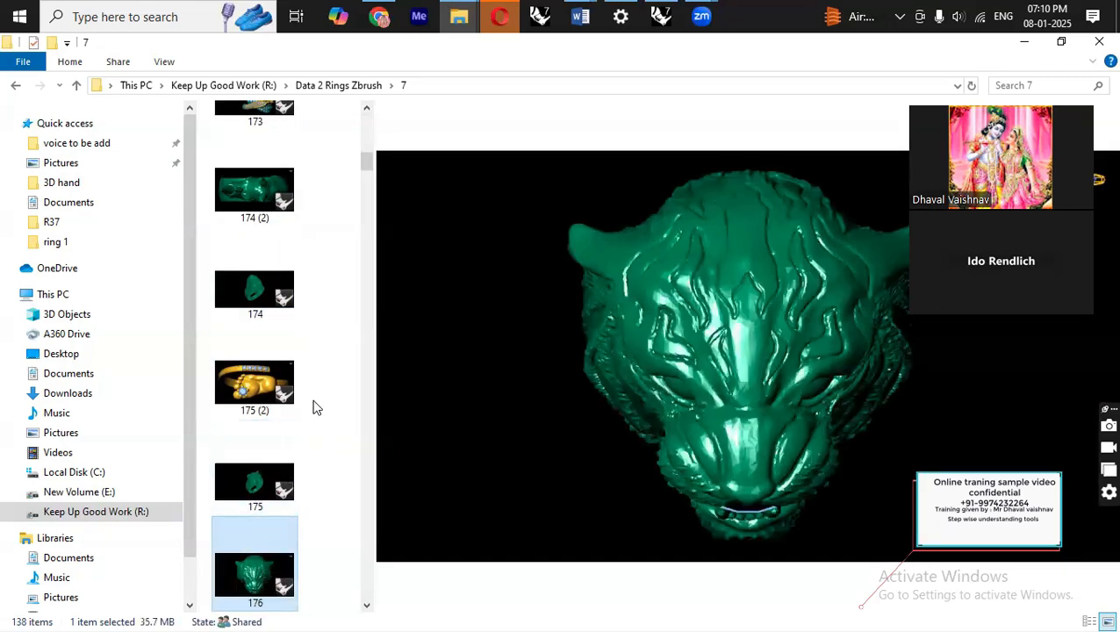
Scroll further through folder 7 and preview ring images 182 to 201.
{"action": "scroll", "coordinate": [315, 407], "scroll_direction": "down", "scroll_amount": 5}
{"action": "left_click", "coordinate": [295, 474]}
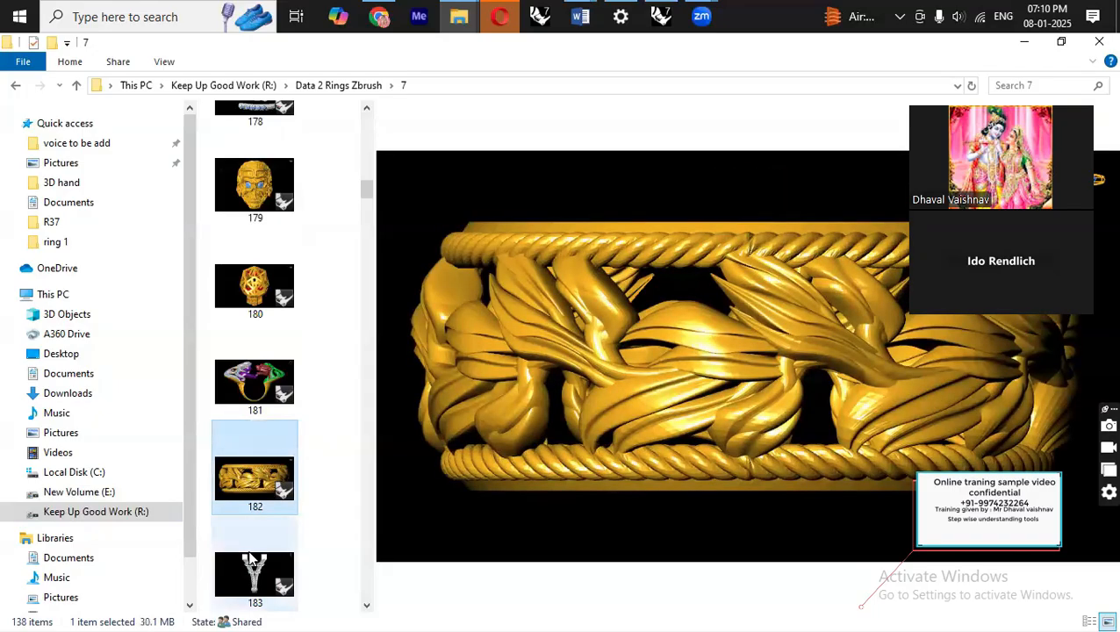
{"action": "left_click", "coordinate": [251, 559]}
{"action": "scroll", "coordinate": [289, 442], "scroll_direction": "down", "scroll_amount": 12}
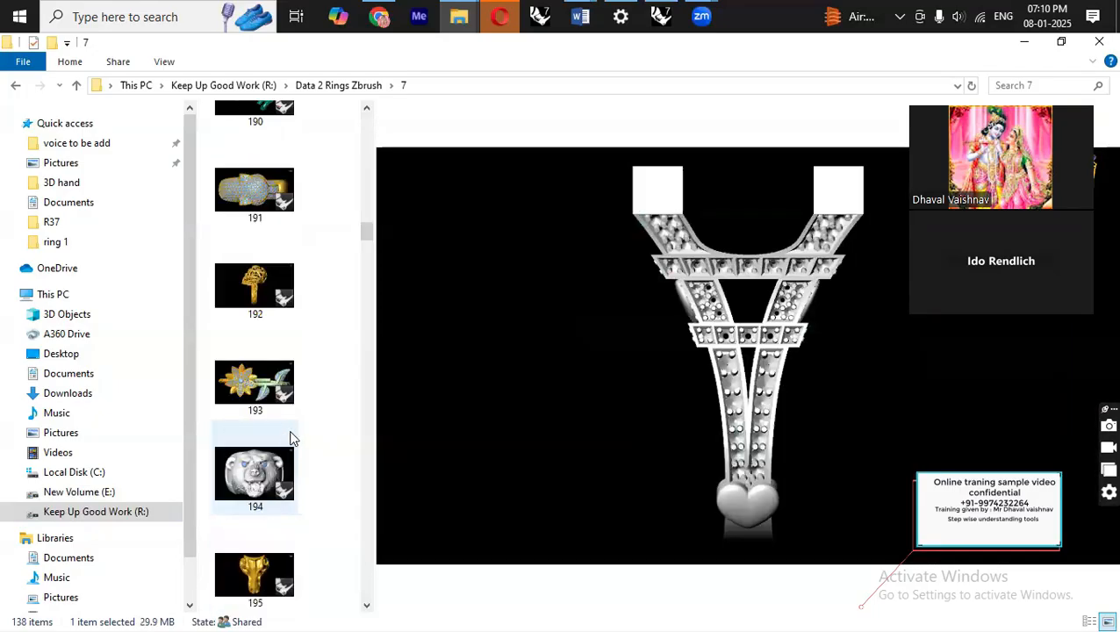
{"action": "left_click", "coordinate": [292, 439]}
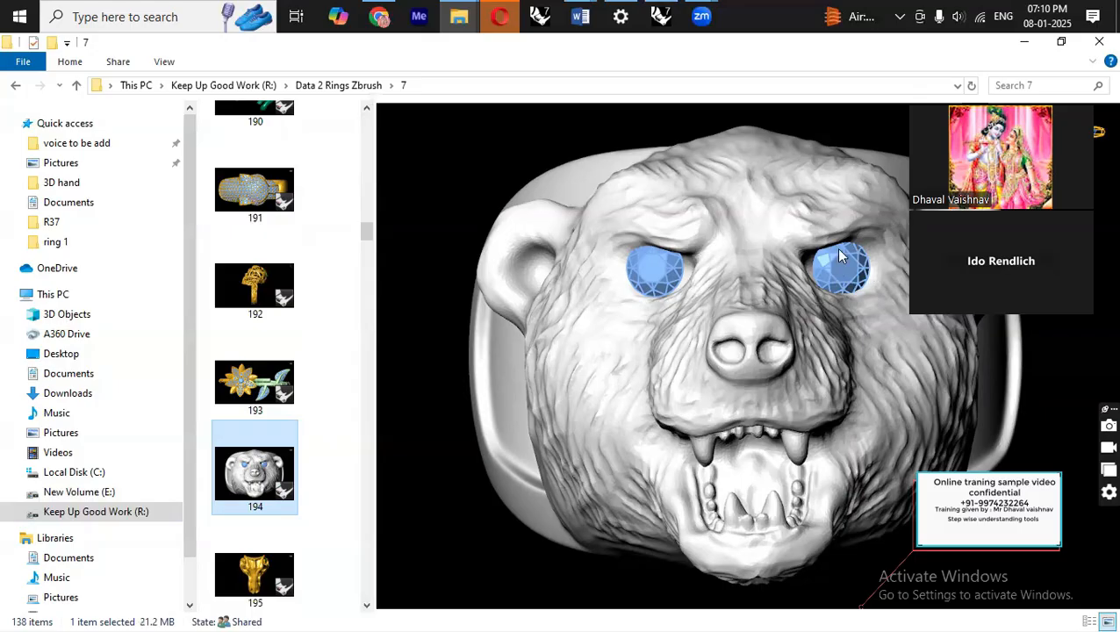
{"action": "left_click", "coordinate": [257, 404]}
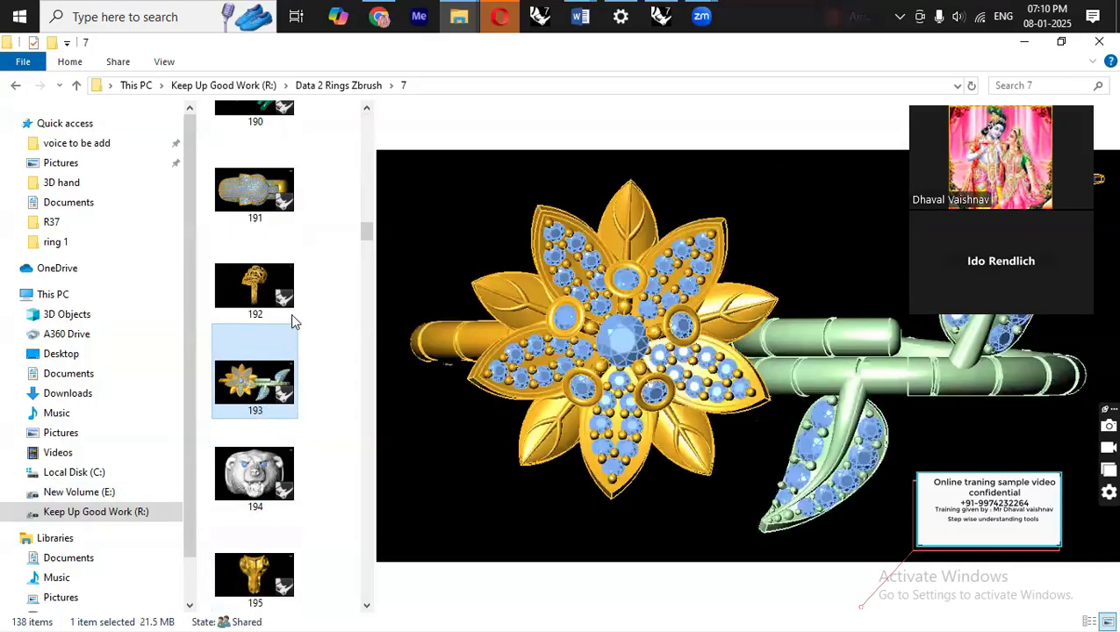
{"action": "left_click_drag", "start_coordinate": [367, 228], "coordinate": [366, 247]}
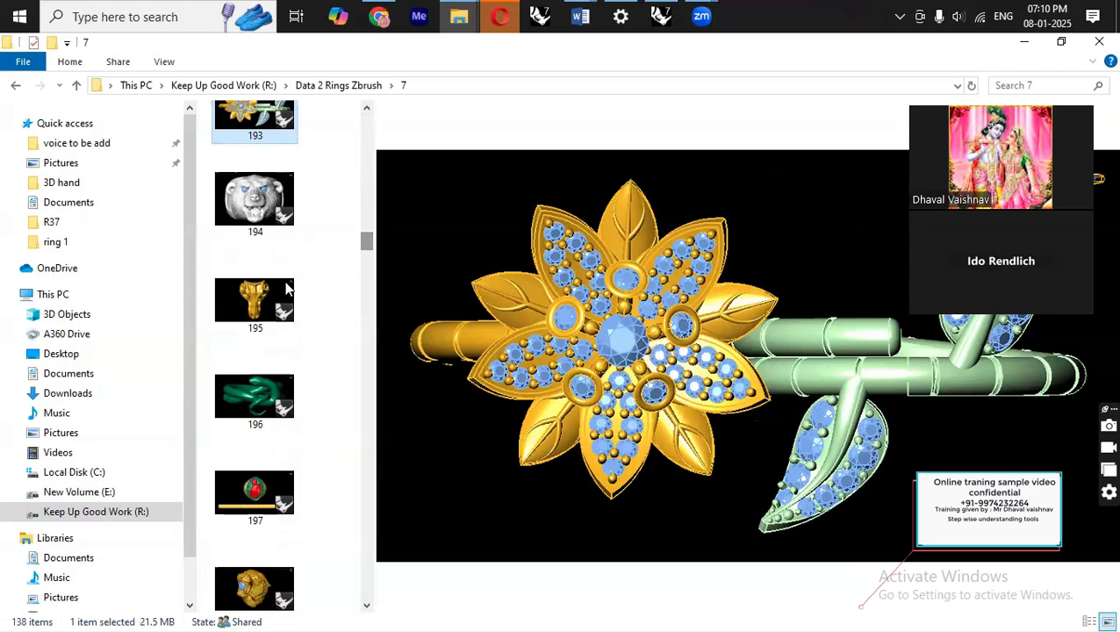
{"action": "left_click", "coordinate": [254, 299]}
{"action": "left_click", "coordinate": [260, 398]}
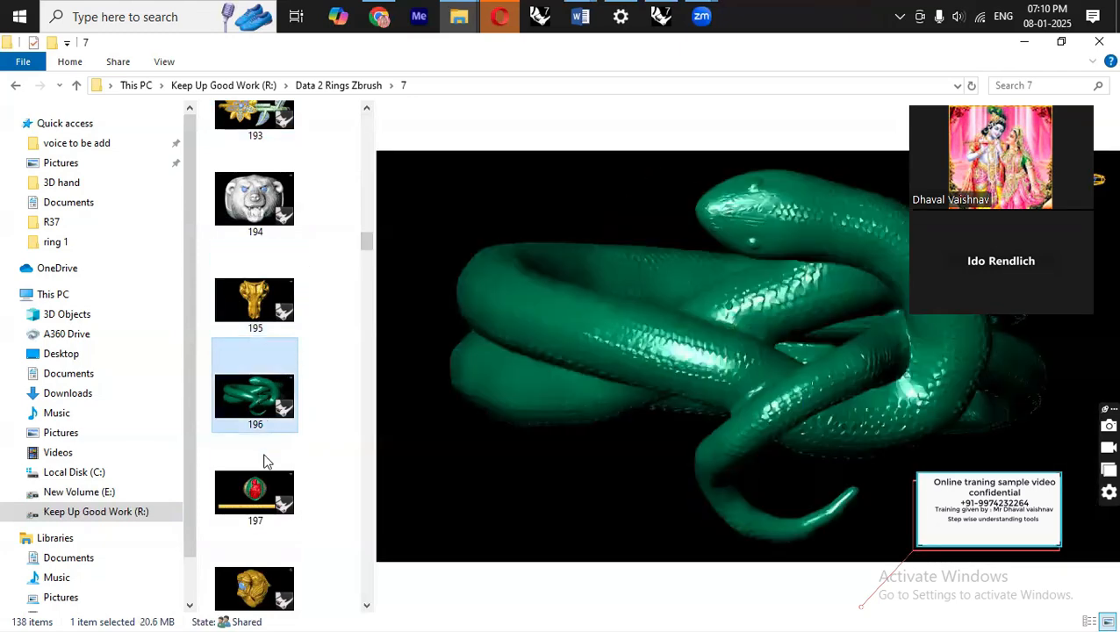
{"action": "left_click", "coordinate": [268, 465]}
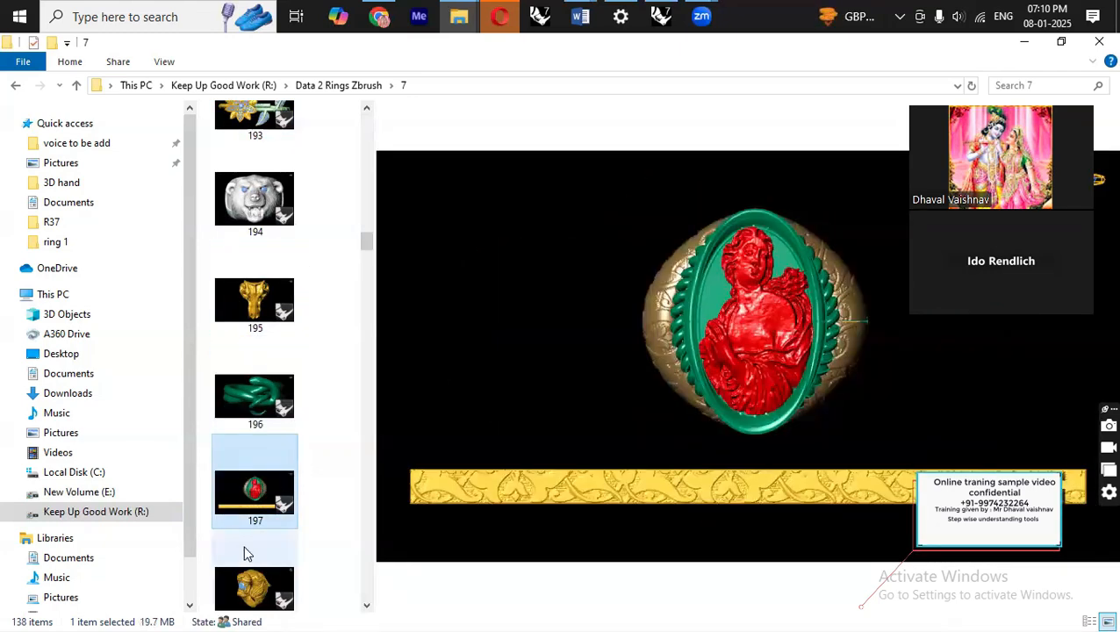
{"action": "left_click", "coordinate": [254, 582]}
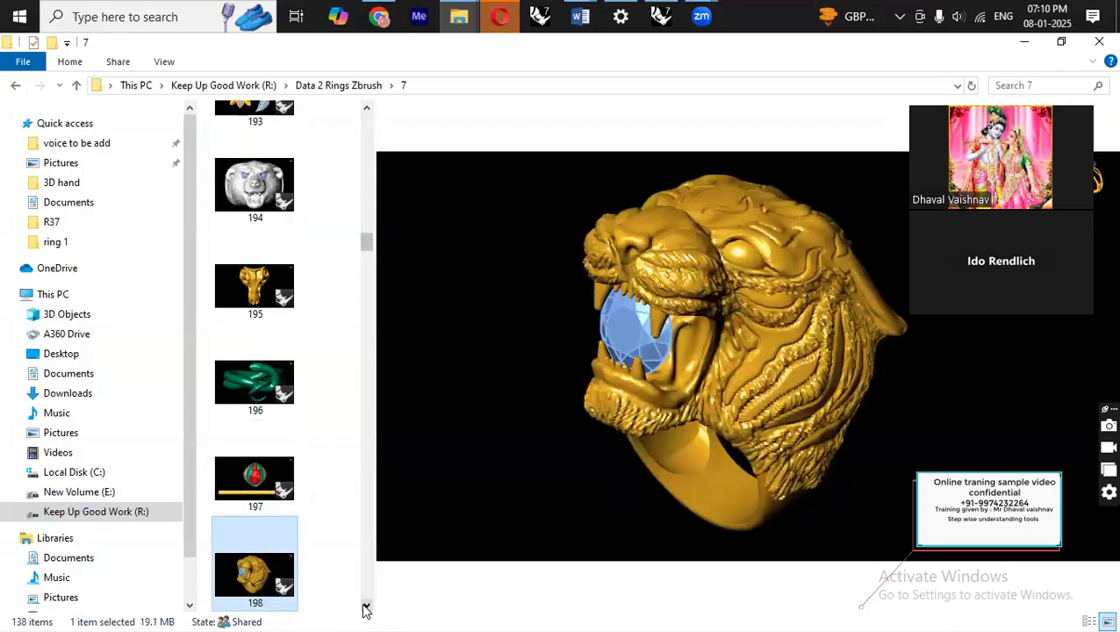
{"action": "left_click", "coordinate": [366, 606]}
{"action": "left_click", "coordinate": [259, 478]}
{"action": "left_click", "coordinate": [264, 386]}
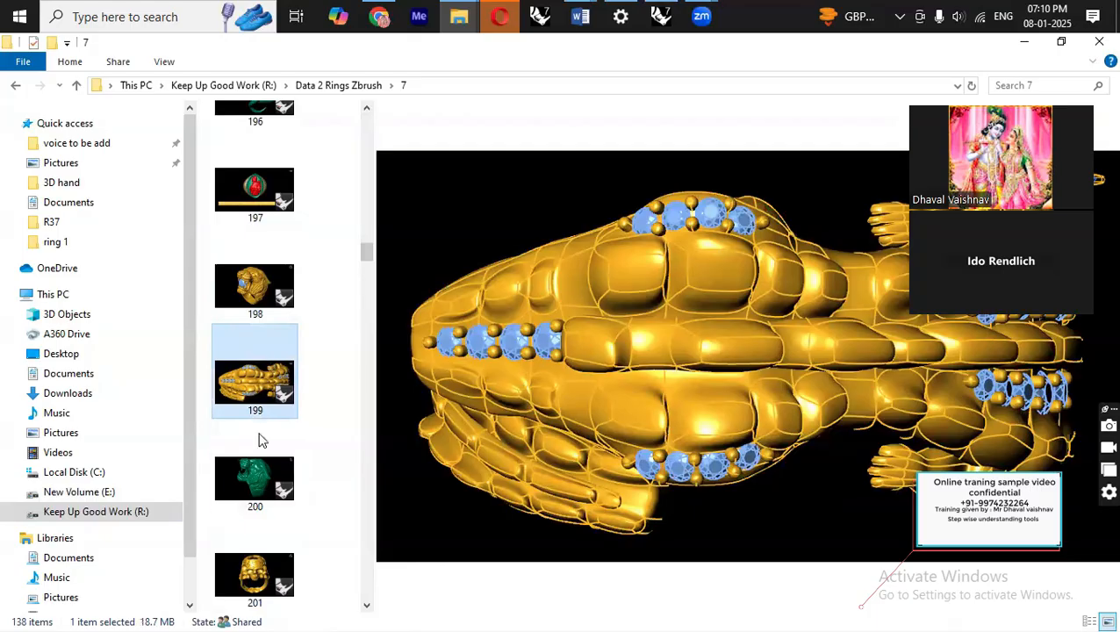
{"action": "left_click", "coordinate": [263, 478]}
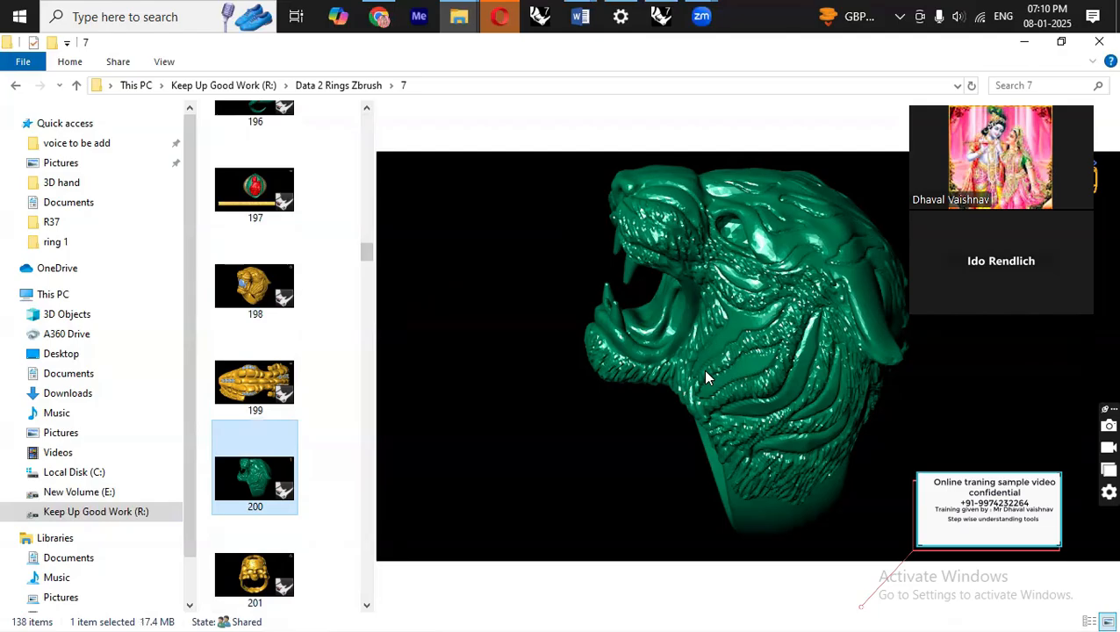
{"action": "key", "text": "Down"}
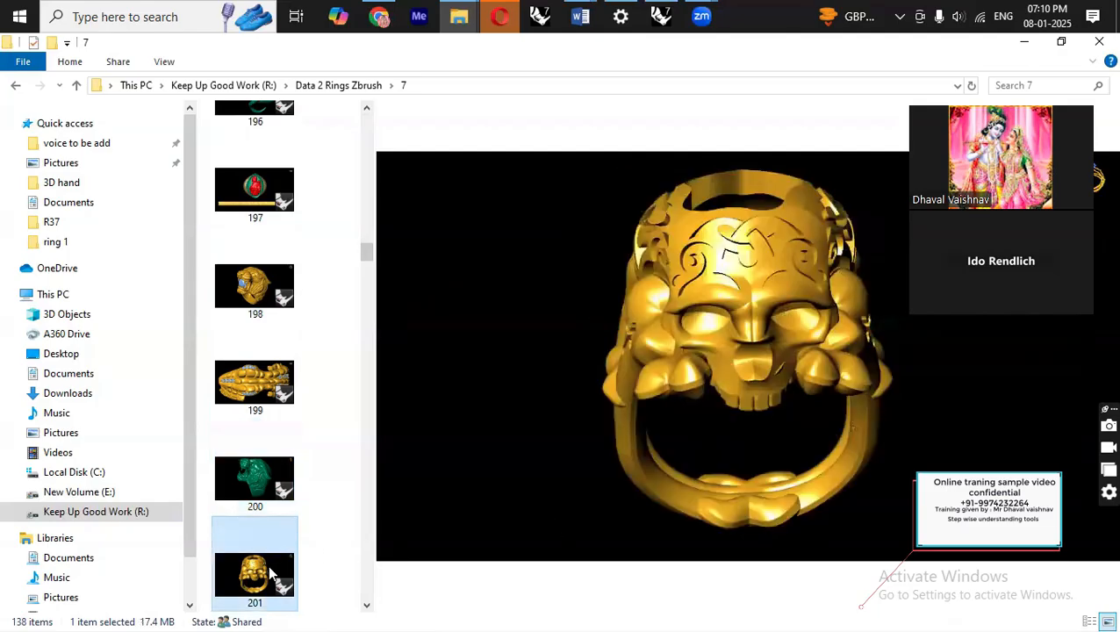
{"action": "left_click", "coordinate": [367, 606]}
{"action": "left_click", "coordinate": [255, 575]}
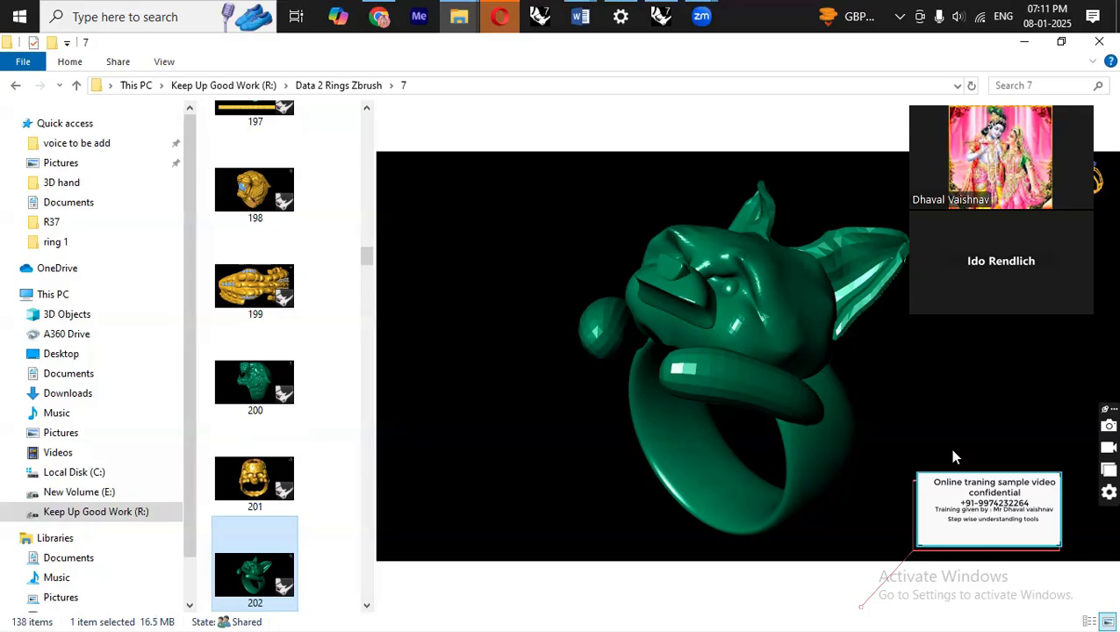
Continue through folder 7, previewing ring images 202 to 228.
{"action": "scroll", "coordinate": [303, 566], "scroll_direction": "down", "scroll_amount": 5}
{"action": "left_click", "coordinate": [279, 483]}
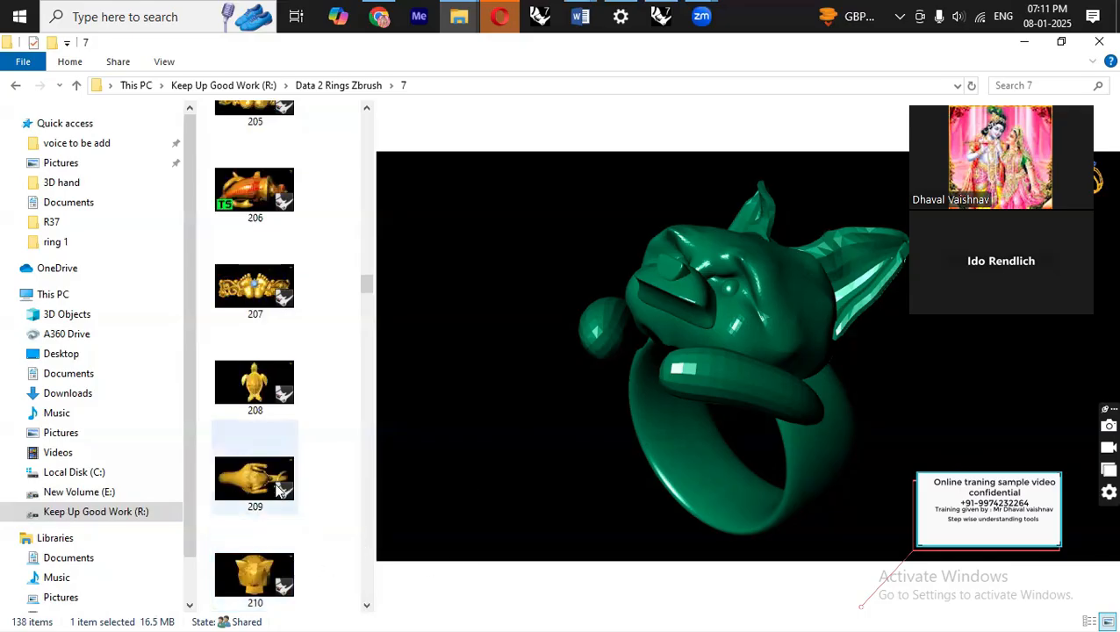
{"action": "left_click", "coordinate": [258, 391]}
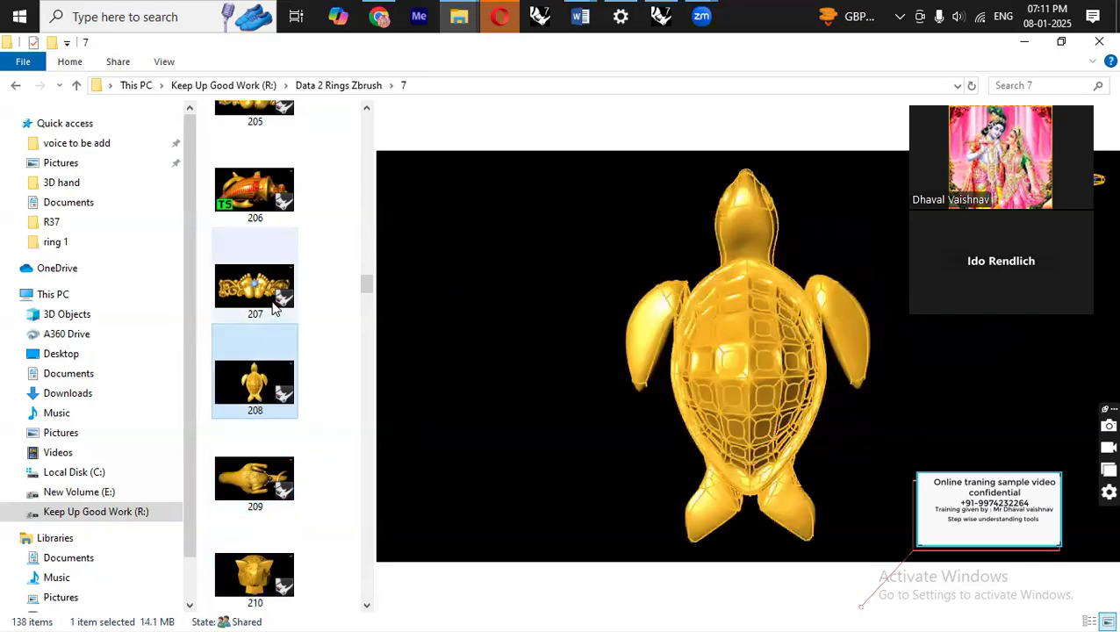
{"action": "left_click", "coordinate": [274, 306]}
{"action": "scroll", "coordinate": [365, 296], "scroll_direction": "down", "scroll_amount": 4}
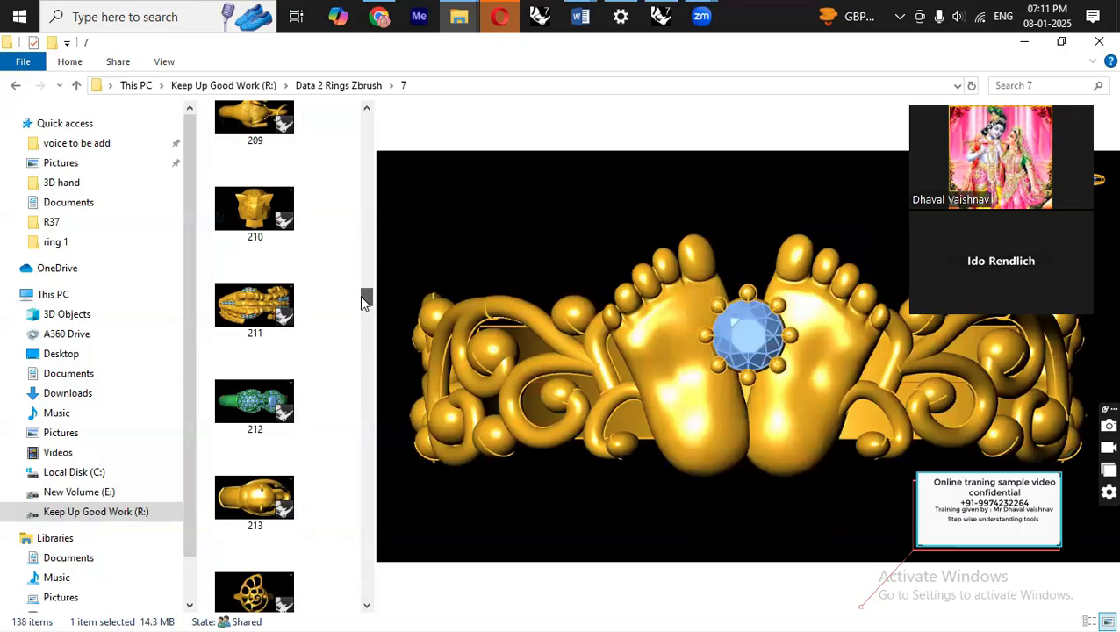
{"action": "left_click", "coordinate": [263, 490]}
{"action": "scroll", "coordinate": [263, 491], "scroll_direction": "down", "scroll_amount": 7}
{"action": "left_click", "coordinate": [246, 390]}
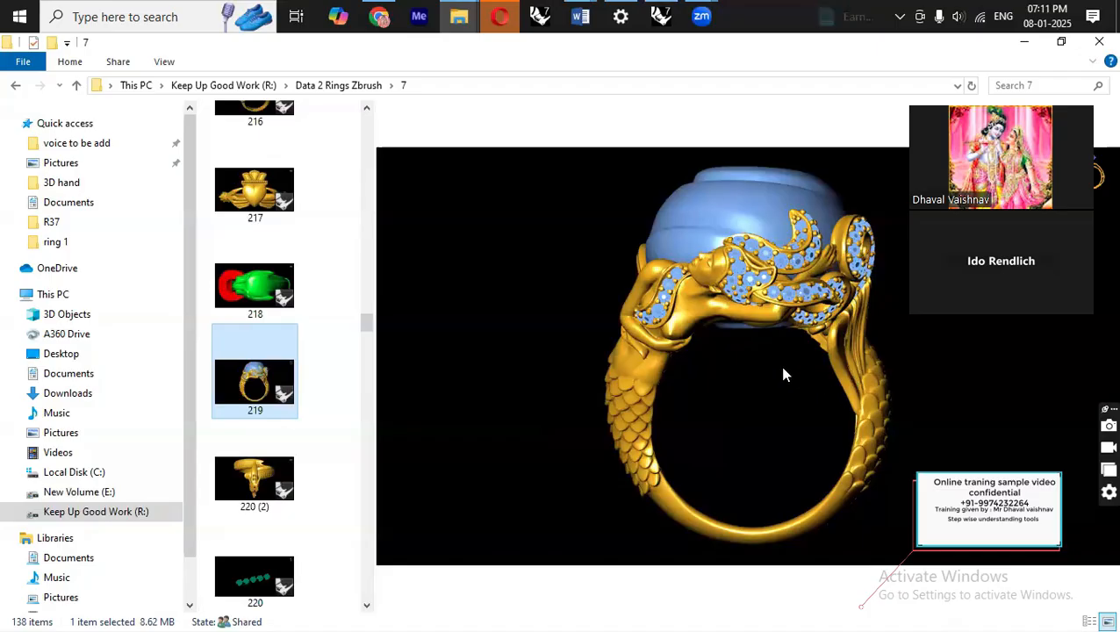
{"action": "left_click", "coordinate": [251, 578]}
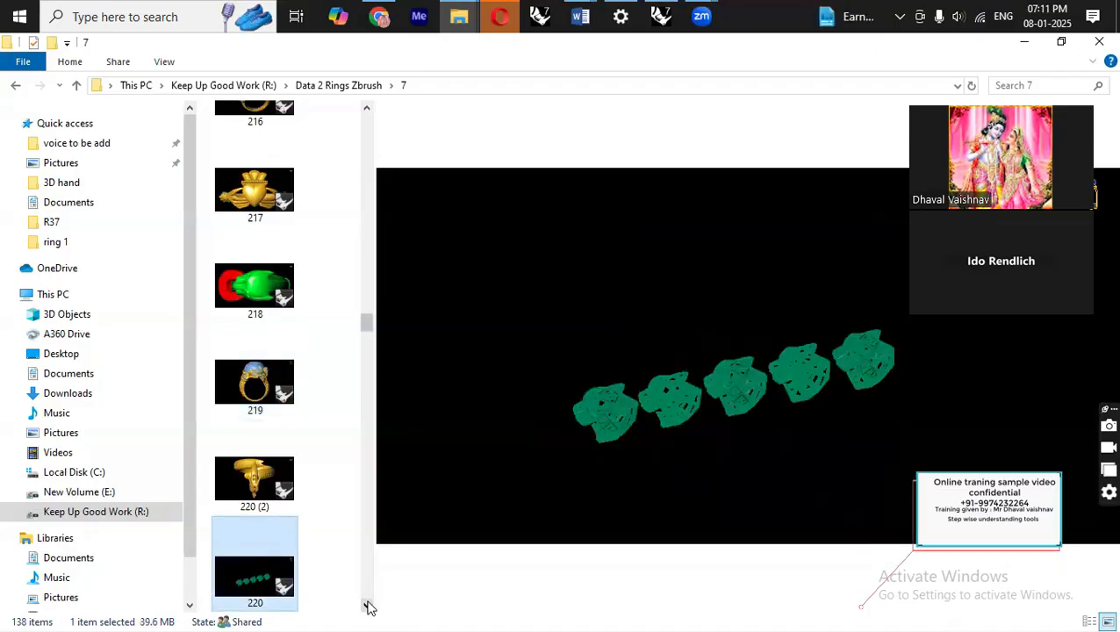
{"action": "left_click", "coordinate": [368, 605]}
{"action": "left_click", "coordinate": [368, 605]}
{"action": "left_click", "coordinate": [368, 605]}
{"action": "left_click", "coordinate": [283, 575]}
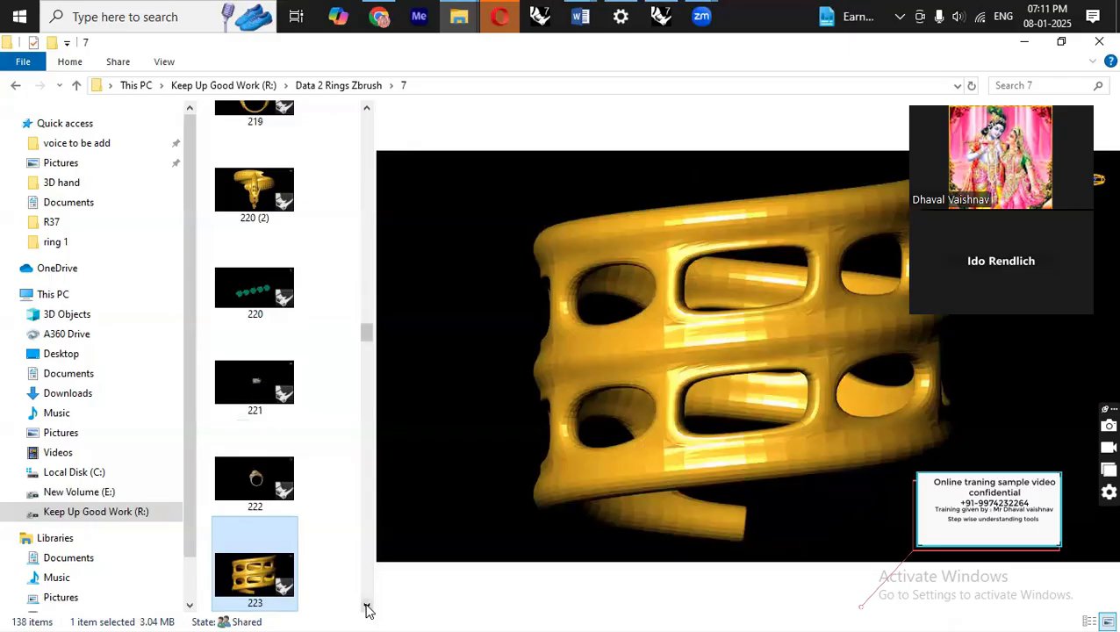
{"action": "left_click", "coordinate": [367, 606]}
{"action": "left_click", "coordinate": [367, 605]}
{"action": "left_click", "coordinate": [367, 606]}
{"action": "left_click", "coordinate": [367, 605]}
{"action": "left_click", "coordinate": [367, 606]}
{"action": "left_click", "coordinate": [265, 511]}
{"action": "key", "text": "Down"}
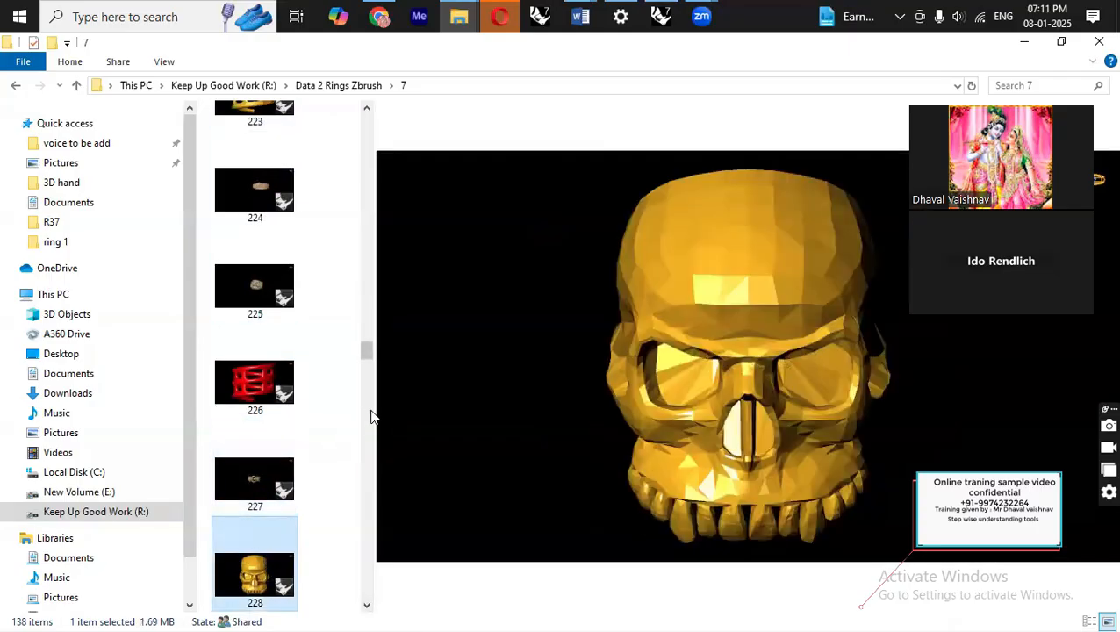
Widen the file list into a grid and preview the 438 and 439 ring variants and 344_Yzk6.
{"action": "left_click_drag", "start_coordinate": [374, 406], "coordinate": [616, 408]}
{"action": "left_click", "coordinate": [540, 481]}
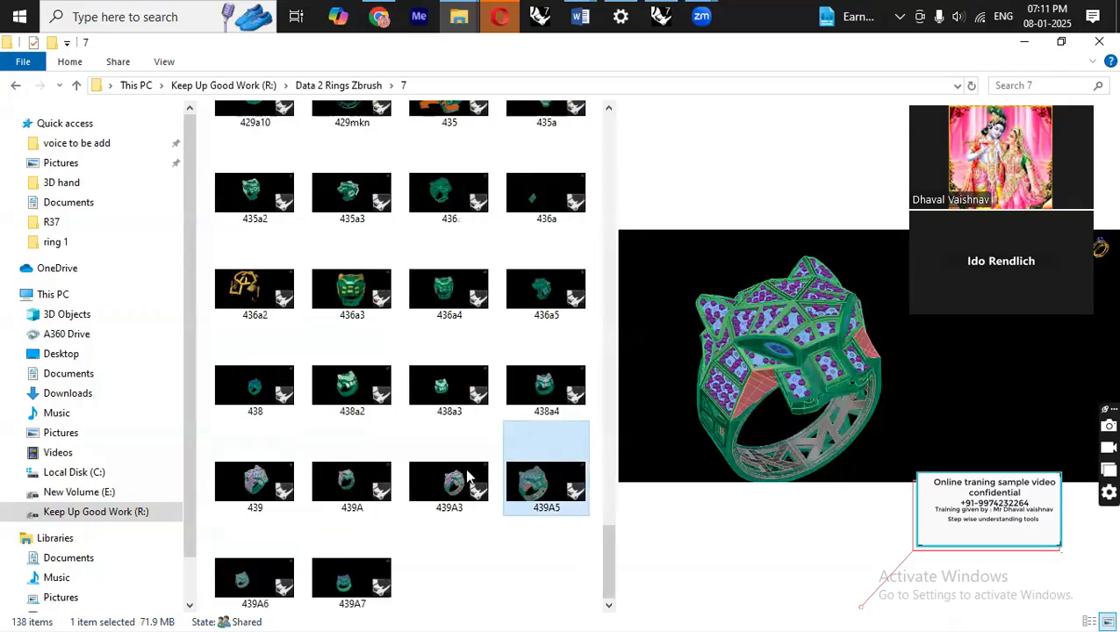
{"action": "left_click", "coordinate": [465, 477]}
{"action": "left_click", "coordinate": [371, 497]}
{"action": "left_click", "coordinate": [358, 391]}
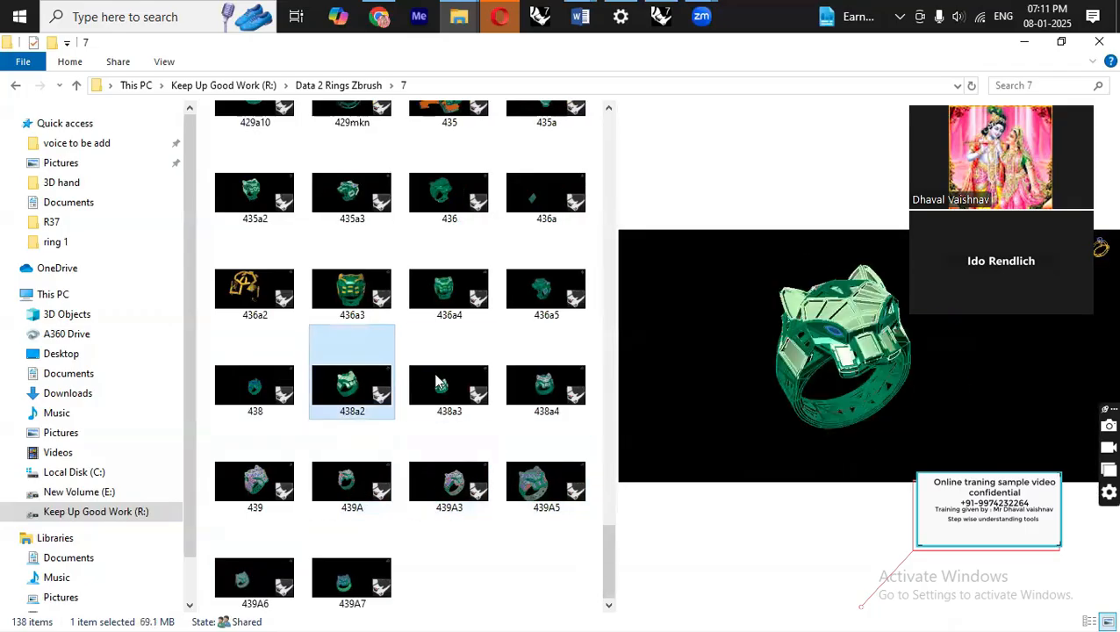
{"action": "left_click", "coordinate": [542, 385]}
{"action": "left_click_drag", "start_coordinate": [610, 539], "coordinate": [604, 413]}
{"action": "left_click", "coordinate": [557, 437]}
{"action": "left_click", "coordinate": [554, 355]}
{"action": "left_click", "coordinate": [551, 448]}
{"action": "left_click", "coordinate": [544, 439]}
{"action": "left_click", "coordinate": [458, 432]}
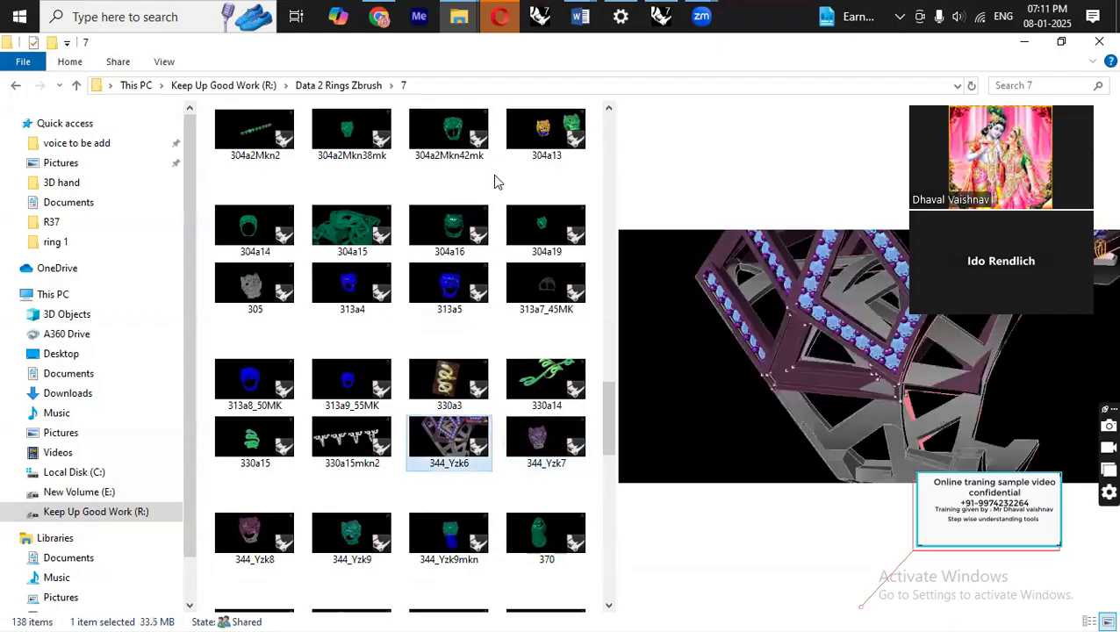
Switch to the Mr_Ido_Rhino_training_session document and add the notes "Conic curve" and "Extact isocurve- extract wireframe".
{"action": "left_click", "coordinate": [1022, 46]}
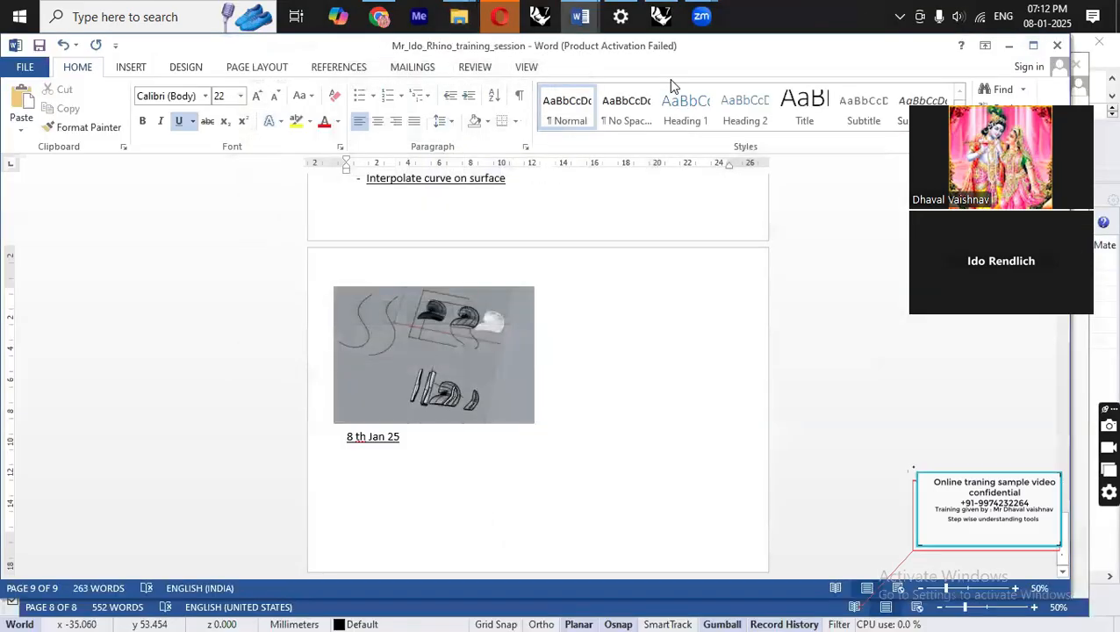
{"action": "left_click", "coordinate": [665, 16]}
{"action": "mouse_move", "coordinate": [580, 16]}
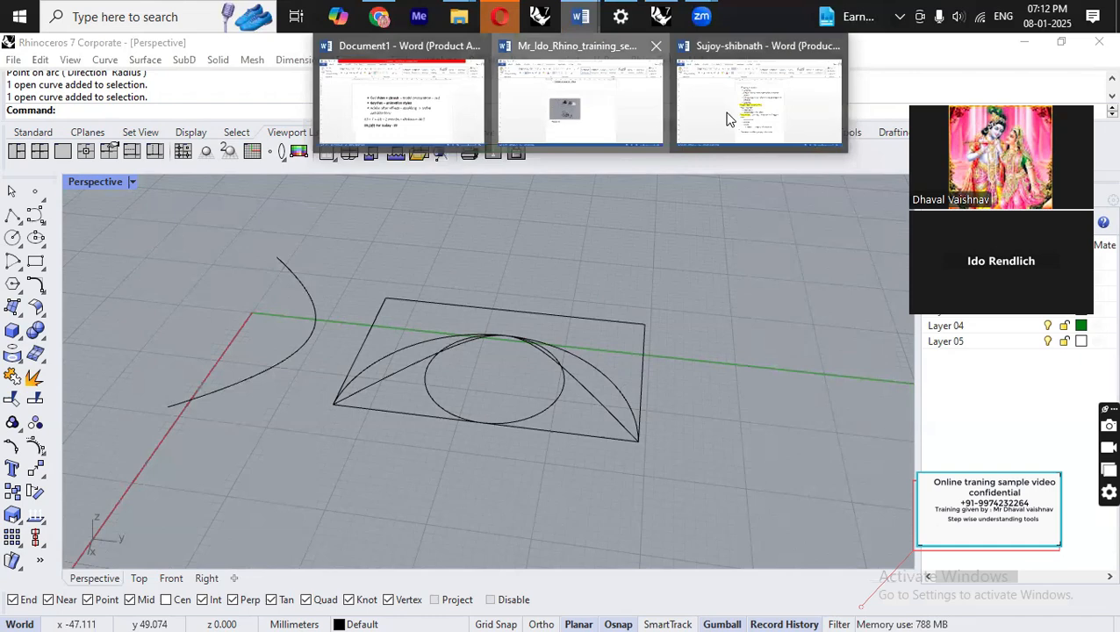
{"action": "left_click", "coordinate": [580, 101]}
{"action": "type", "text": "conic"}
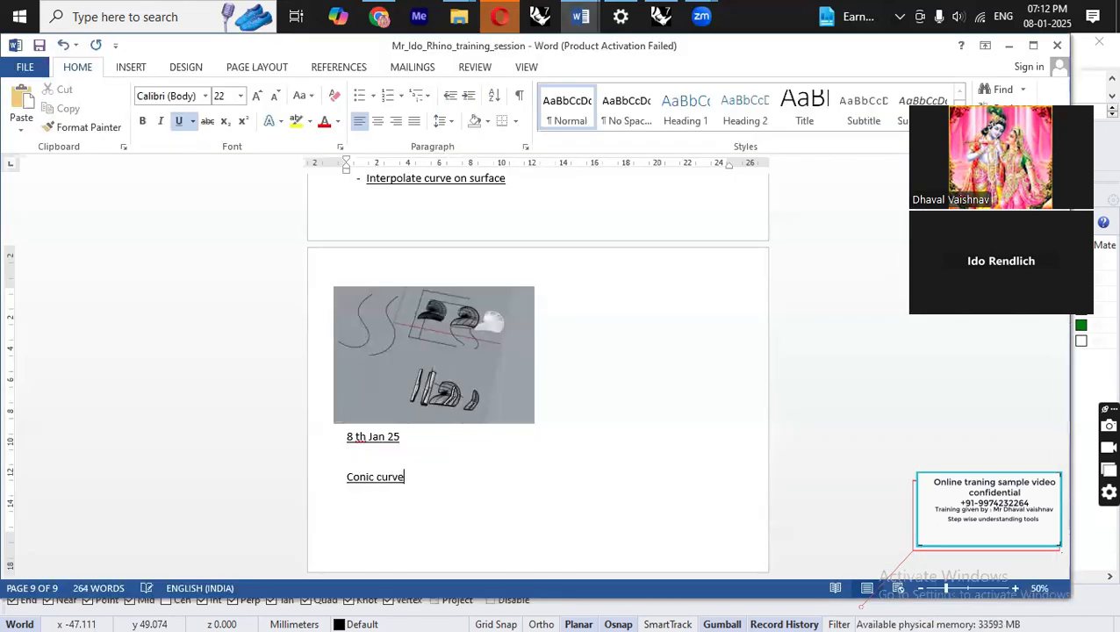
{"action": "type", "text": " curve"}
{"action": "key", "text": "Return"}
{"action": "type", "text": "ex"}
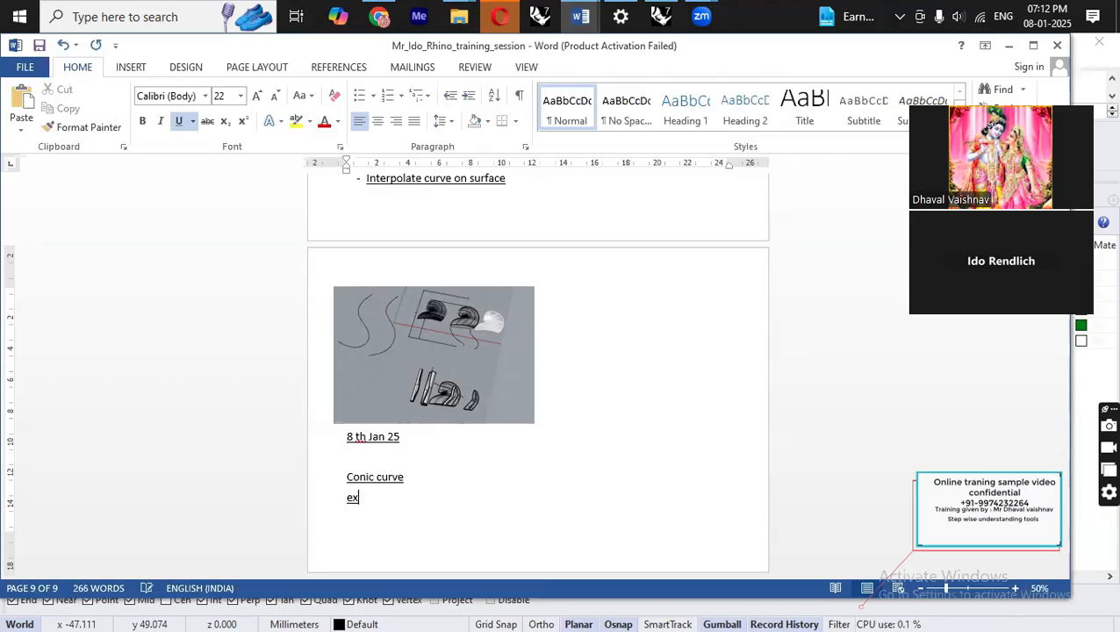
{"action": "type", "text": "tact isocurve"}
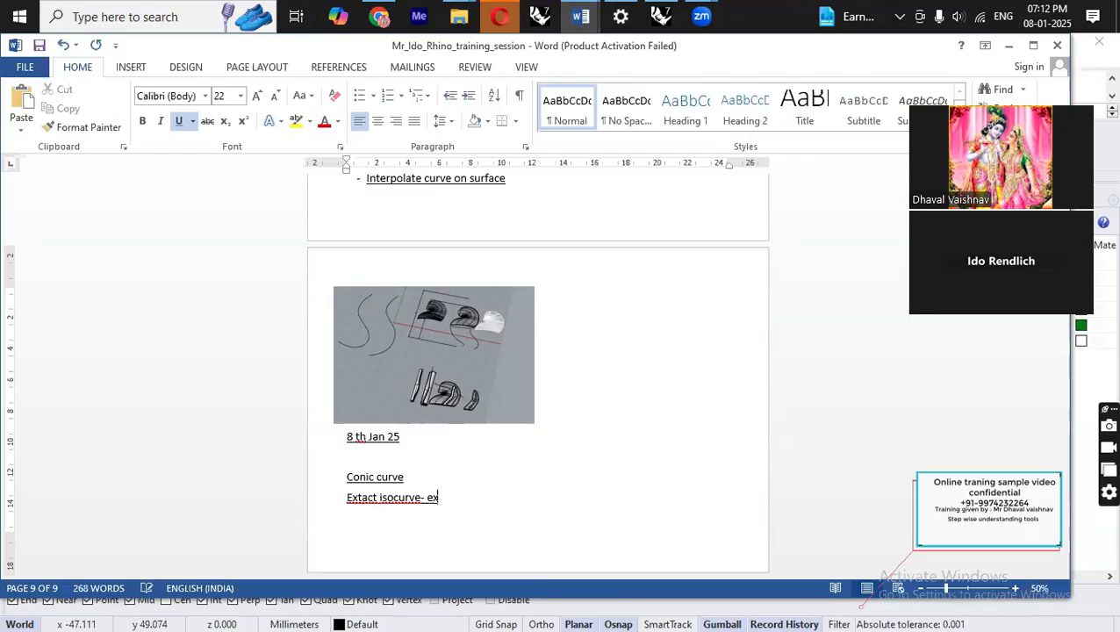
{"action": "type", "text": "- extract wireframe"}
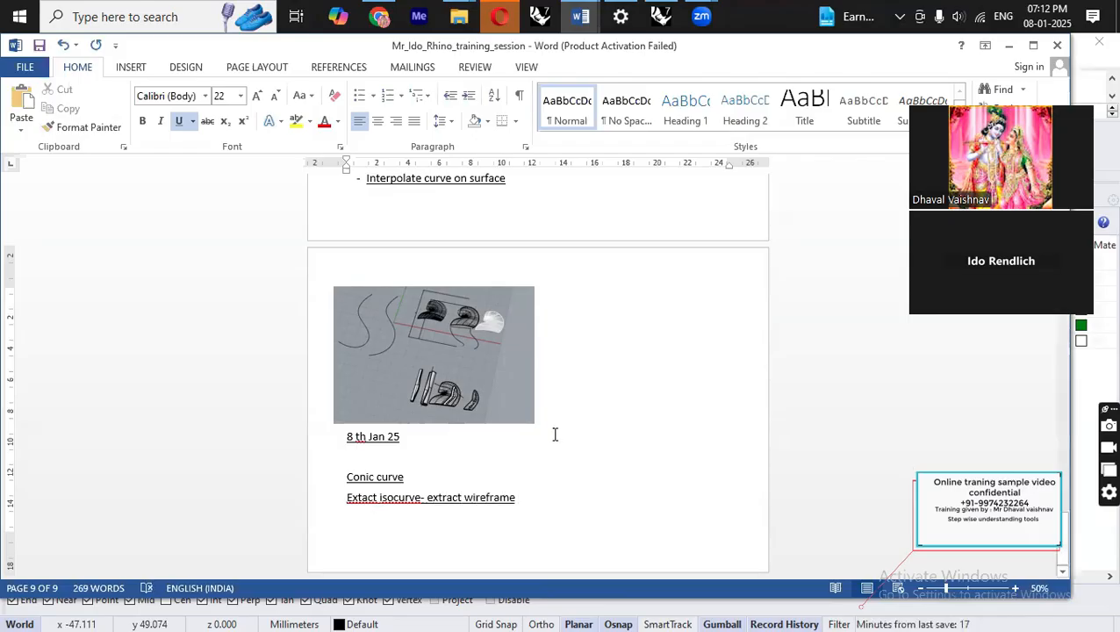
Switch to Rhino and rotate the conic curve 90 degrees with the gizmo so it stands upright.
{"action": "key", "text": "alt+Tab"}
{"action": "right_click_drag", "start_coordinate": [600, 369], "coordinate": [615, 325]}
{"action": "scroll", "coordinate": [615, 326], "scroll_direction": "down", "scroll_amount": 8}
{"action": "scroll", "coordinate": [527, 342], "scroll_direction": "up", "scroll_amount": 5}
{"action": "left_click", "coordinate": [476, 351]}
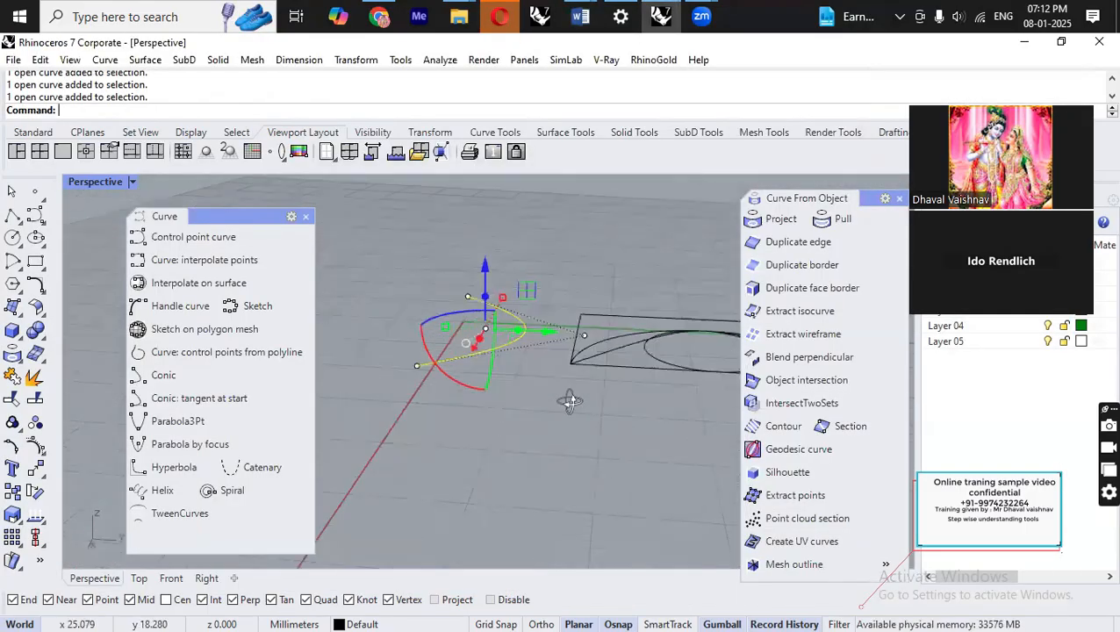
{"action": "left_click", "coordinate": [453, 381]}
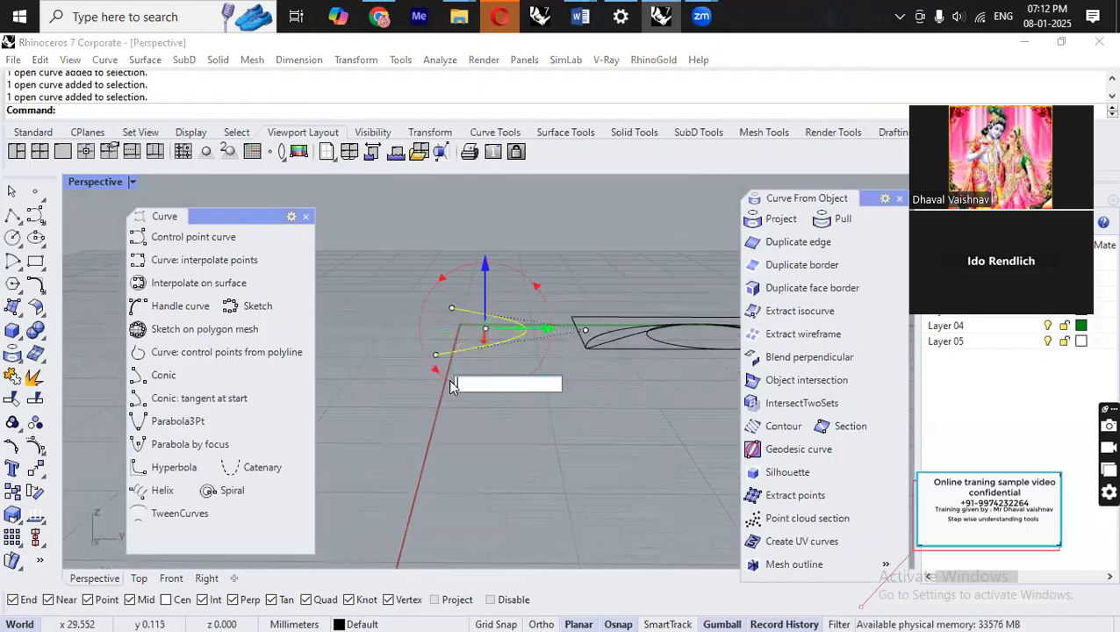
{"action": "type", "text": "90"}
{"action": "key", "text": "Return"}
Extrude the upright conic curve into a surface with ExtrudeCrv.
{"action": "left_click", "coordinate": [544, 428]}
{"action": "right_click_drag", "start_coordinate": [583, 419], "coordinate": [509, 419]}
{"action": "left_click", "coordinate": [510, 344]}
{"action": "right_click_drag", "start_coordinate": [520, 344], "coordinate": [527, 367]}
{"action": "type", "text": "extr"}
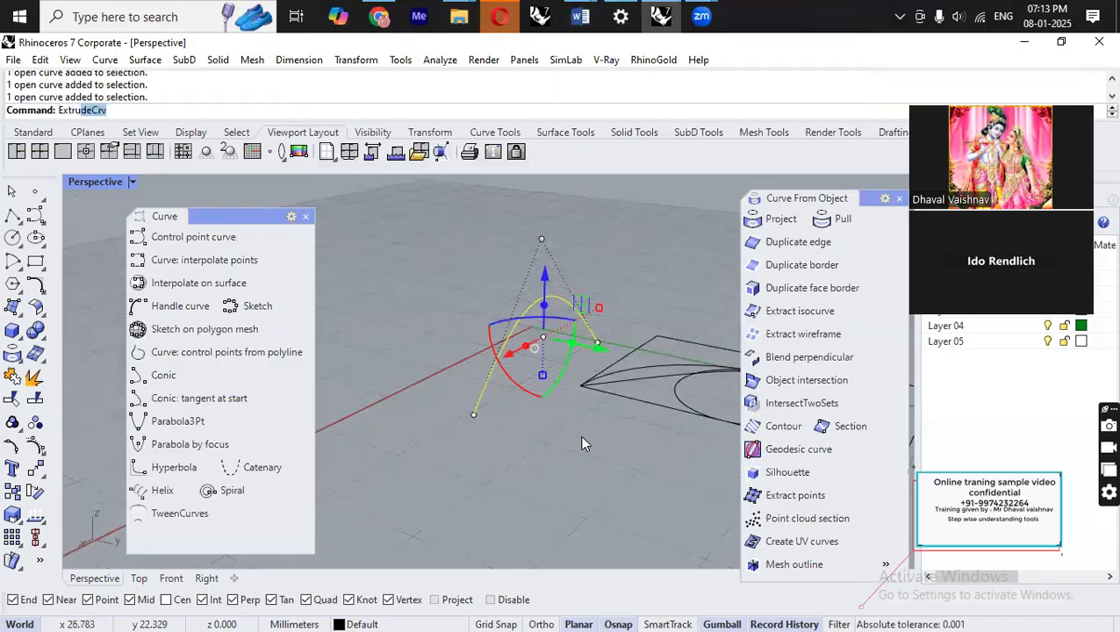
{"action": "left_click", "coordinate": [116, 129]}
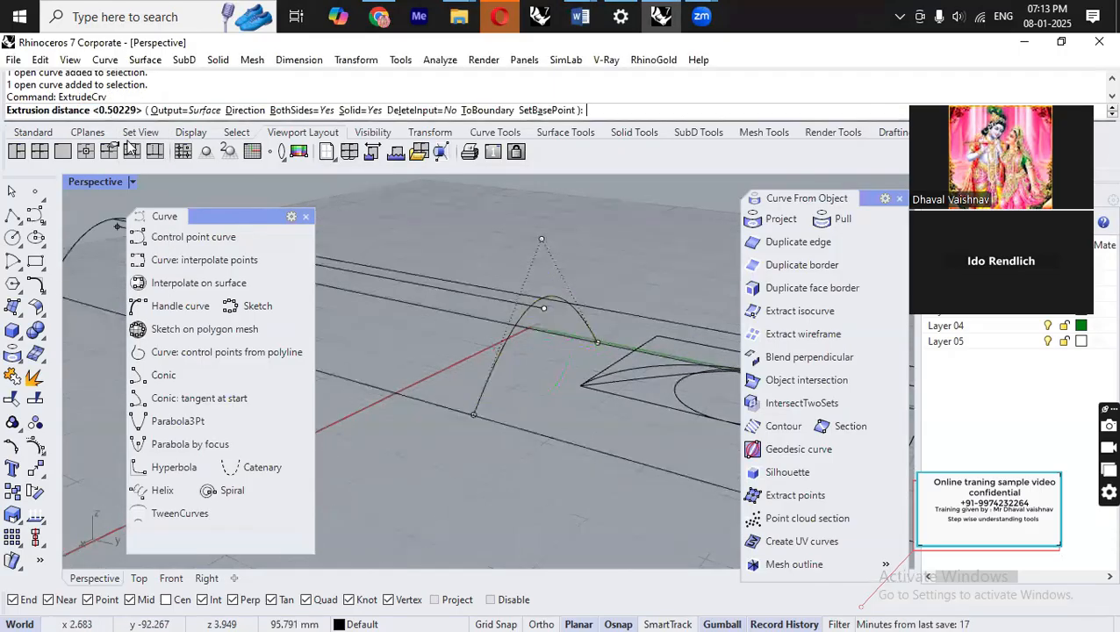
{"action": "scroll", "coordinate": [359, 270], "scroll_direction": "down", "scroll_amount": 5}
{"action": "left_click", "coordinate": [398, 268]}
{"action": "right_click_drag", "start_coordinate": [424, 370], "coordinate": [600, 375]}
{"action": "left_click", "coordinate": [376, 258]}
{"action": "scroll", "coordinate": [375, 258], "scroll_direction": "up", "scroll_amount": 2}
Set the Perspective viewport display mode to Shaded.
{"action": "left_click", "coordinate": [131, 182]}
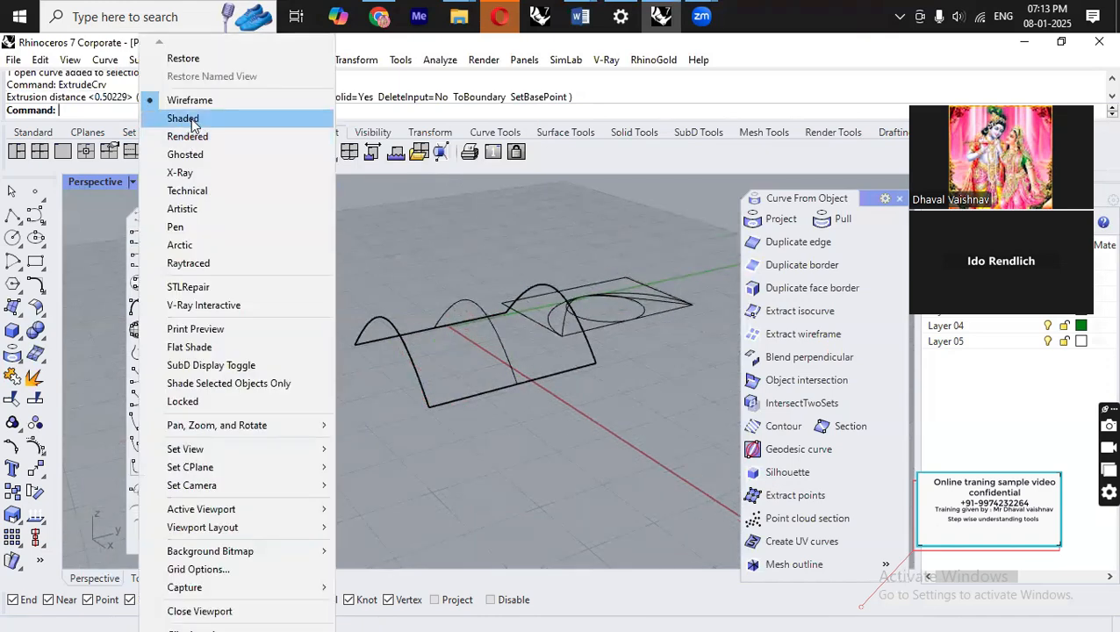
{"action": "left_click", "coordinate": [189, 117]}
{"action": "mouse_move", "coordinate": [474, 456]}
{"action": "right_mouse_down"}
{"action": "mouse_move", "coordinate": [617, 408]}
{"action": "mouse_move", "coordinate": [683, 349]}
{"action": "mouse_move", "coordinate": [525, 387]}
{"action": "mouse_move", "coordinate": [555, 352]}
{"action": "mouse_move", "coordinate": [539, 347]}
{"action": "mouse_move", "coordinate": [594, 280]}
{"action": "mouse_move", "coordinate": [604, 322]}
{"action": "mouse_move", "coordinate": [510, 370]}
{"action": "mouse_move", "coordinate": [629, 372]}
{"action": "mouse_move", "coordinate": [526, 334]}
{"action": "right_mouse_up"}
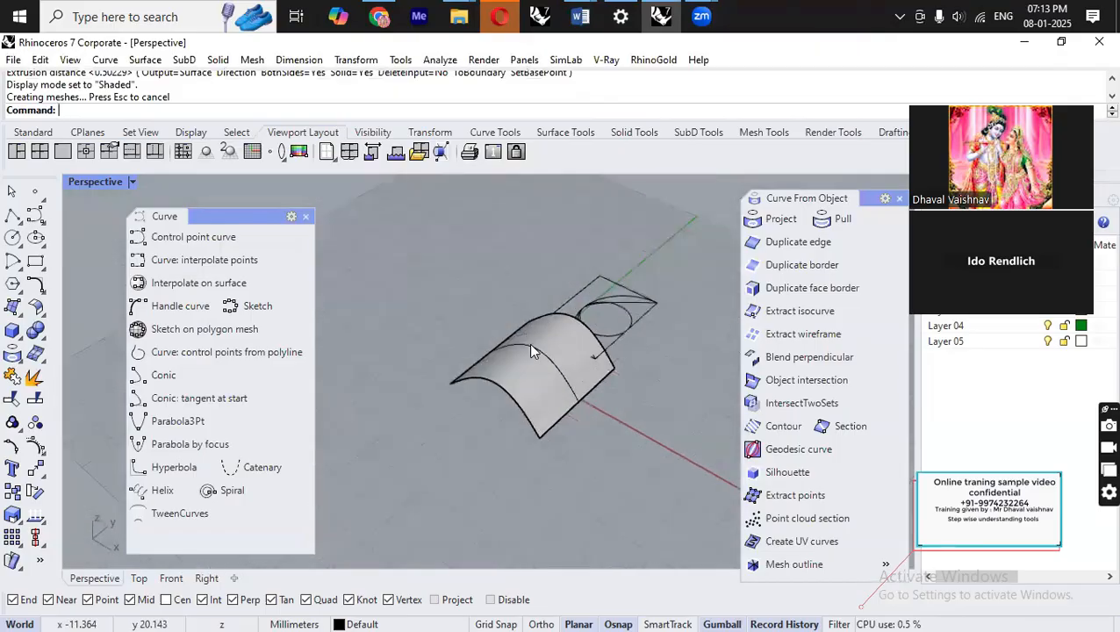
Select the curves lying on the extruded surface and hide them.
{"action": "scroll", "coordinate": [526, 334], "scroll_direction": "up", "scroll_amount": 7}
{"action": "left_click", "coordinate": [583, 399]}
{"action": "left_click", "coordinate": [705, 466]}
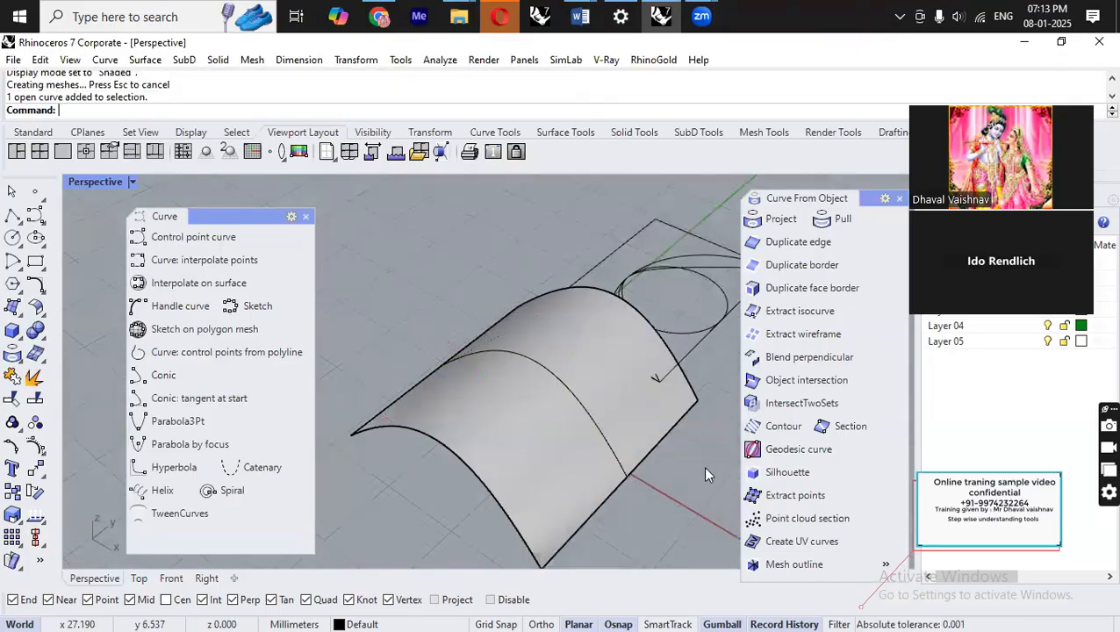
{"action": "left_click", "coordinate": [594, 427]}
{"action": "left_click", "coordinate": [602, 430]}
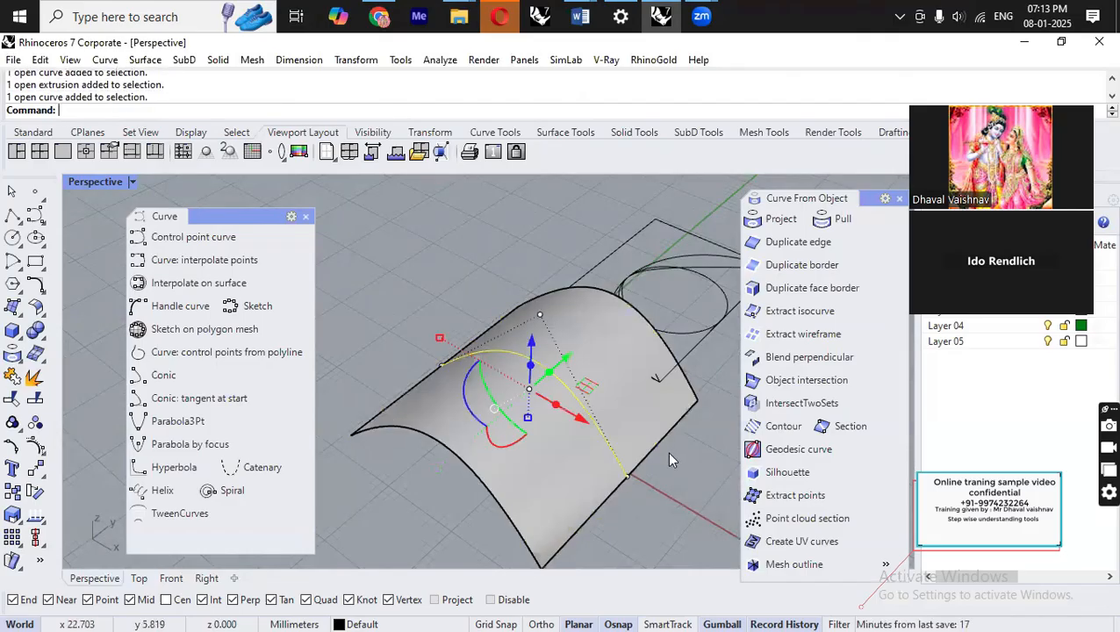
{"action": "key", "text": "ctrl+h"}
Extract the wireframe of the extruded surface with ExtractWireframe.
{"action": "right_click_drag", "start_coordinate": [669, 451], "coordinate": [522, 435]}
{"action": "type", "text": "Extact"}
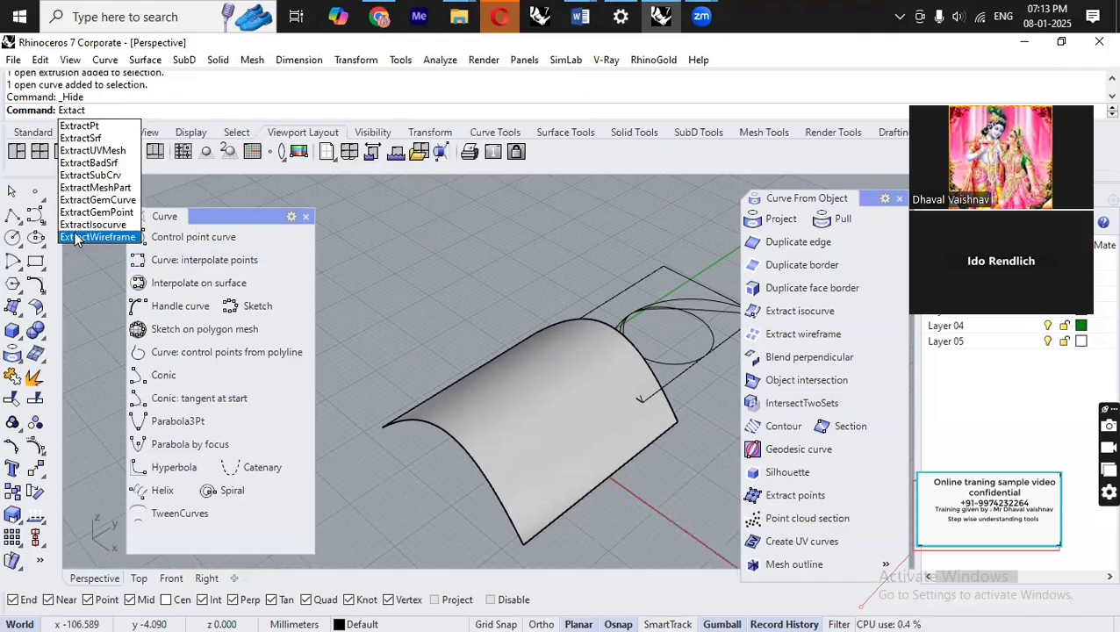
{"action": "left_click", "coordinate": [77, 237]}
{"action": "left_click", "coordinate": [467, 383]}
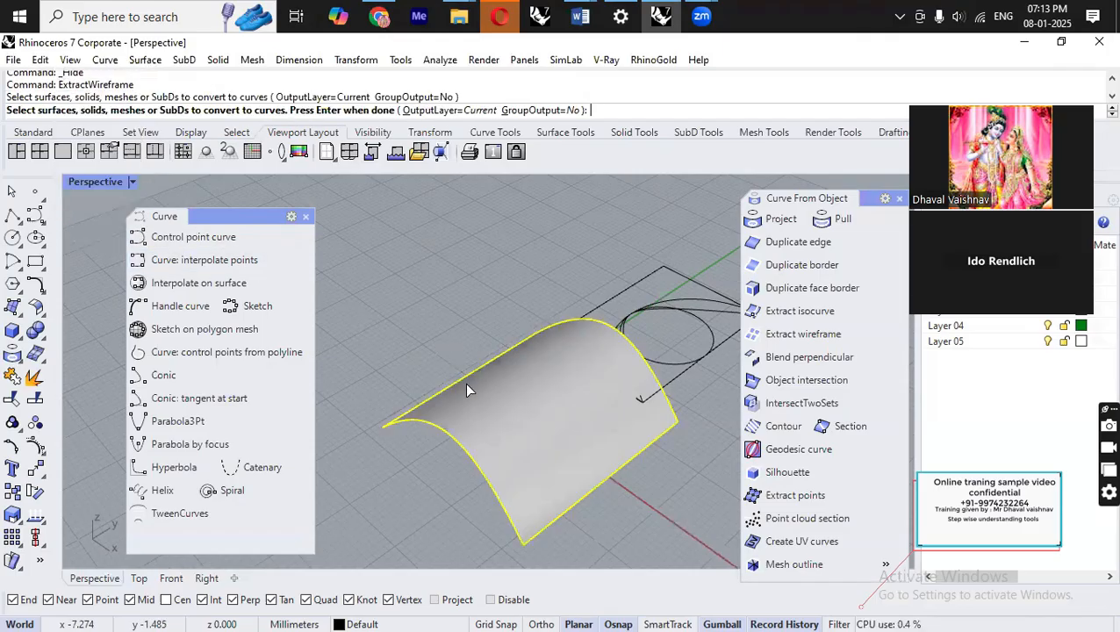
{"action": "right_click", "coordinate": [476, 295]}
Move the extracted wireframe curves away from the surface.
{"action": "scroll", "coordinate": [467, 290], "scroll_direction": "down", "scroll_amount": 6}
{"action": "left_click_drag", "start_coordinate": [546, 381], "coordinate": [680, 455]}
{"action": "left_click", "coordinate": [661, 336]}
{"action": "right_click_drag", "start_coordinate": [562, 367], "coordinate": [642, 379]}
{"action": "left_click", "coordinate": [608, 389]}
{"action": "left_click", "coordinate": [640, 318]}
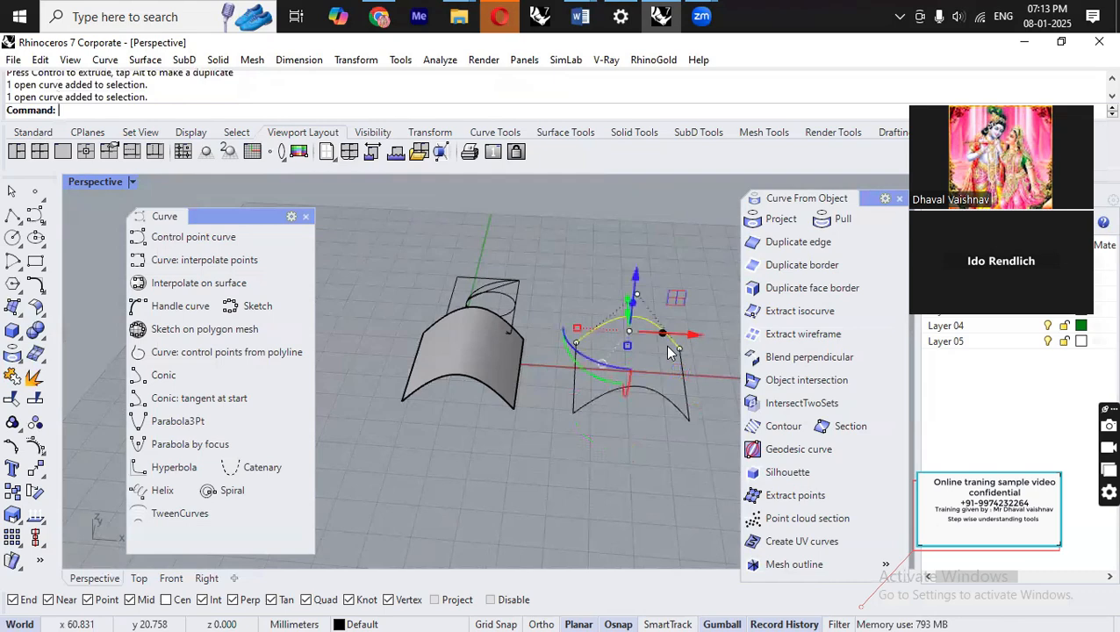
{"action": "right_click_drag", "start_coordinate": [640, 318], "coordinate": [498, 420]}
{"action": "key", "text": "Escape"}
Extract three U-direction isocurves from the surface with ExtractIsocurve.
{"action": "scroll", "coordinate": [496, 386], "scroll_direction": "up", "scroll_amount": 5}
{"action": "type", "text": "extract"}
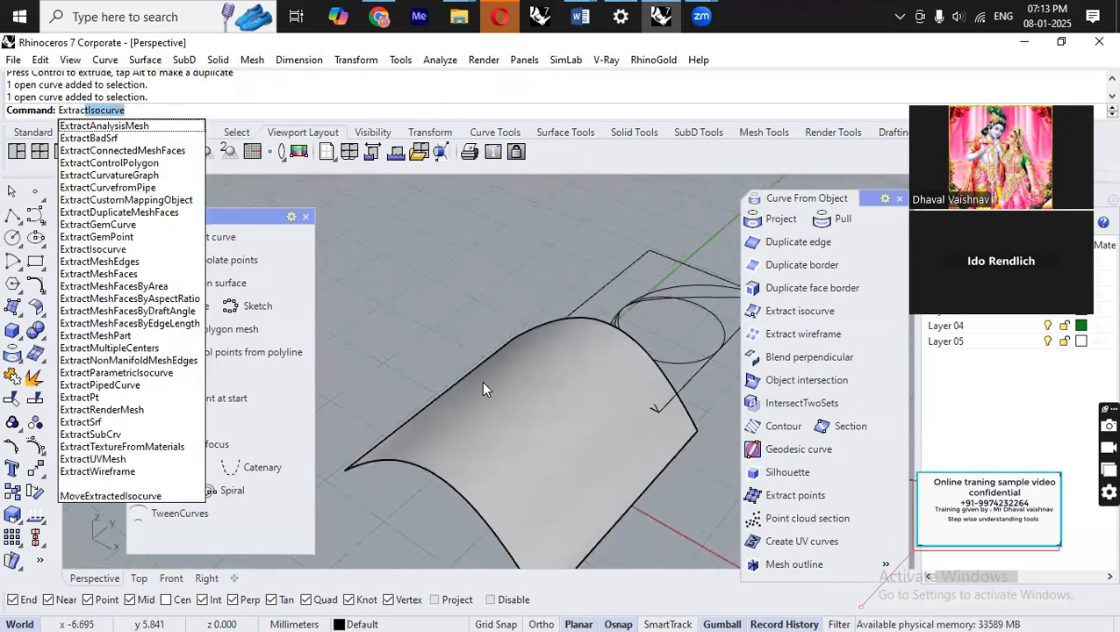
{"action": "key", "text": "Return"}
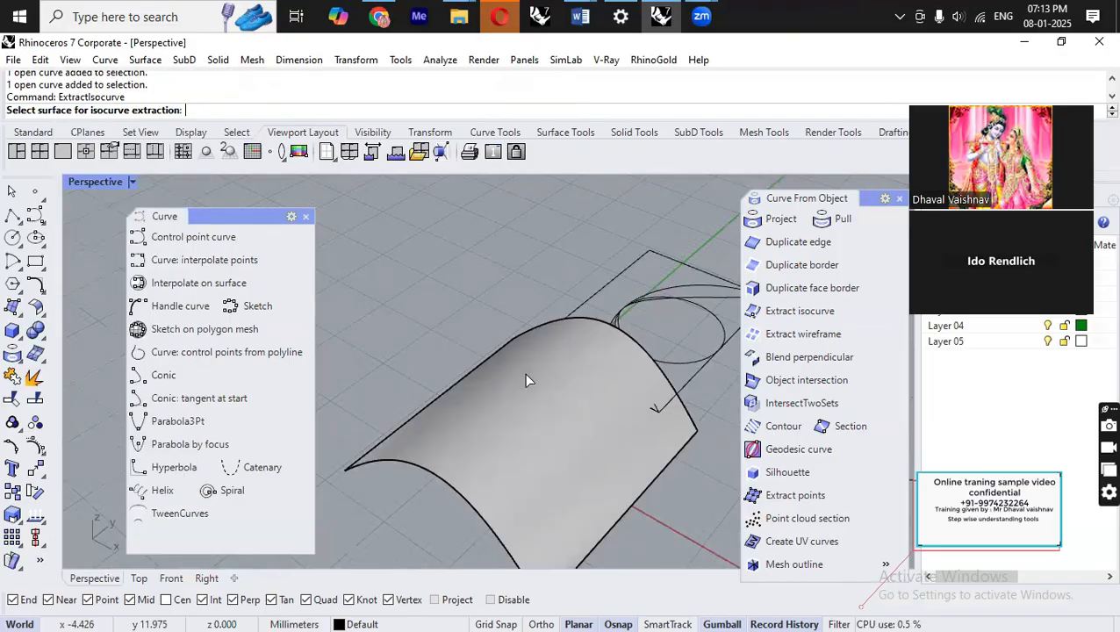
{"action": "left_click", "coordinate": [535, 396]}
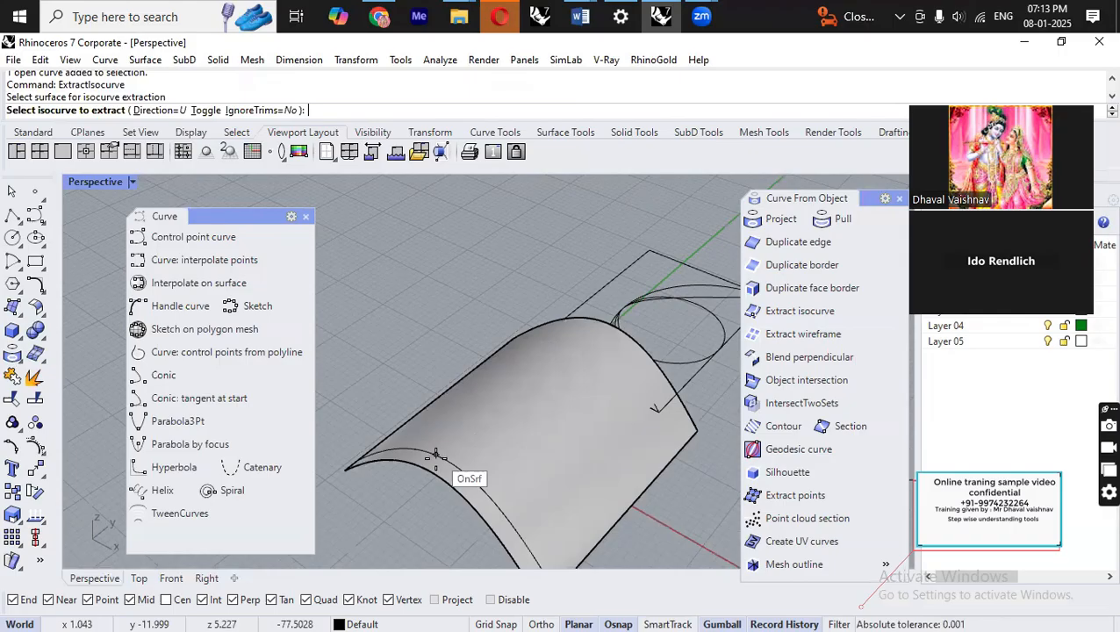
{"action": "left_click", "coordinate": [670, 472]}
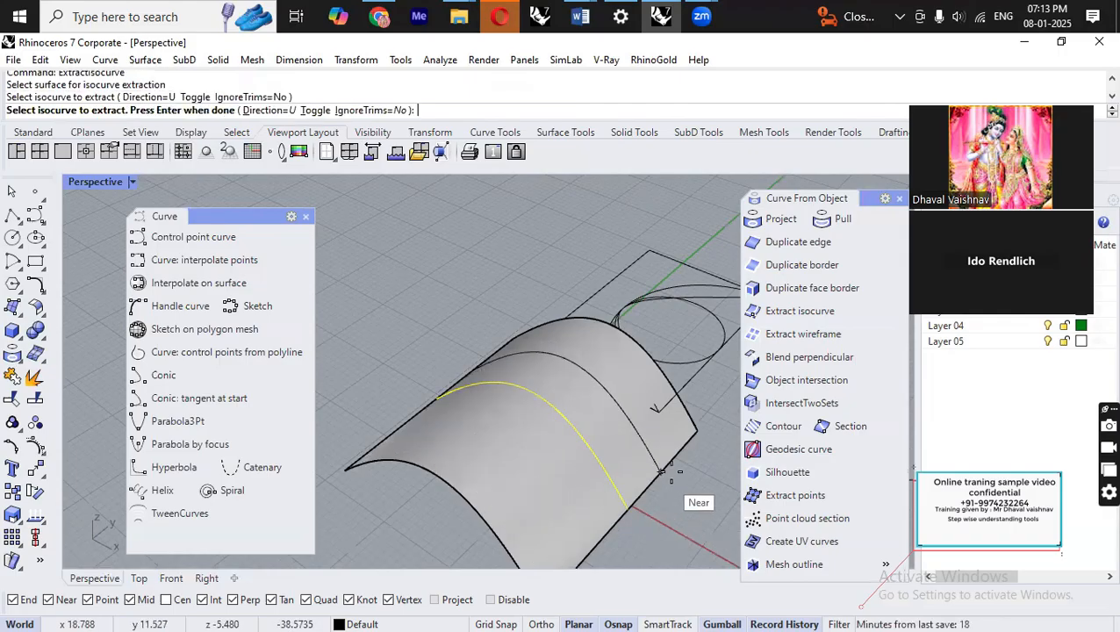
{"action": "left_click", "coordinate": [626, 509]}
{"action": "left_click", "coordinate": [572, 555]}
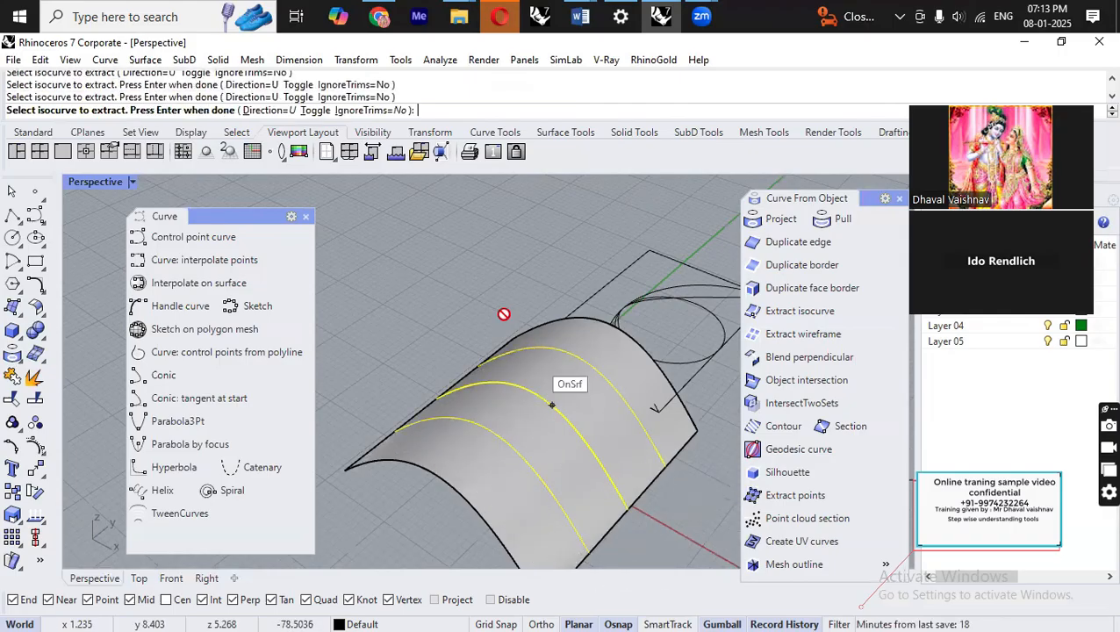
{"action": "key", "text": "Return"}
Move the extracted isocurves off the surface and accept the history warning.
{"action": "scroll", "coordinate": [458, 327], "scroll_direction": "down", "scroll_amount": 5}
{"action": "right_click_drag", "start_coordinate": [458, 326], "coordinate": [572, 362]}
{"action": "left_click_drag", "start_coordinate": [523, 338], "coordinate": [539, 395]}
{"action": "scroll", "coordinate": [544, 441], "scroll_direction": "up", "scroll_amount": 6}
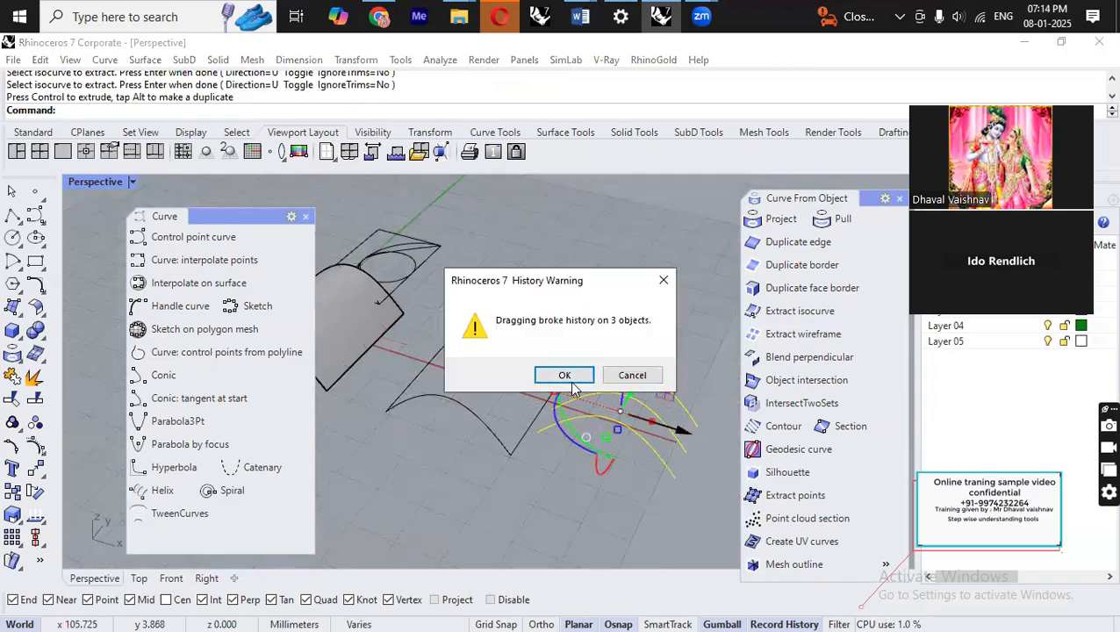
{"action": "left_click", "coordinate": [568, 378]}
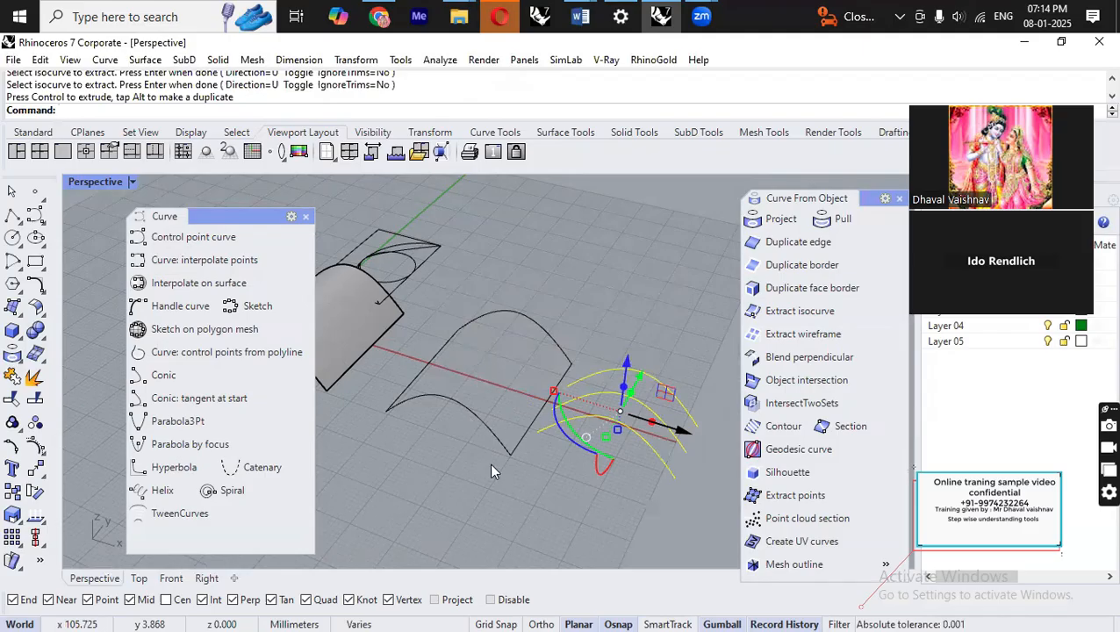
Draw a vertical cylinder on the ground plane beside the surface.
{"action": "right_click_drag", "start_coordinate": [525, 463], "coordinate": [648, 356]}
{"action": "right_click_drag", "start_coordinate": [586, 304], "coordinate": [562, 363]}
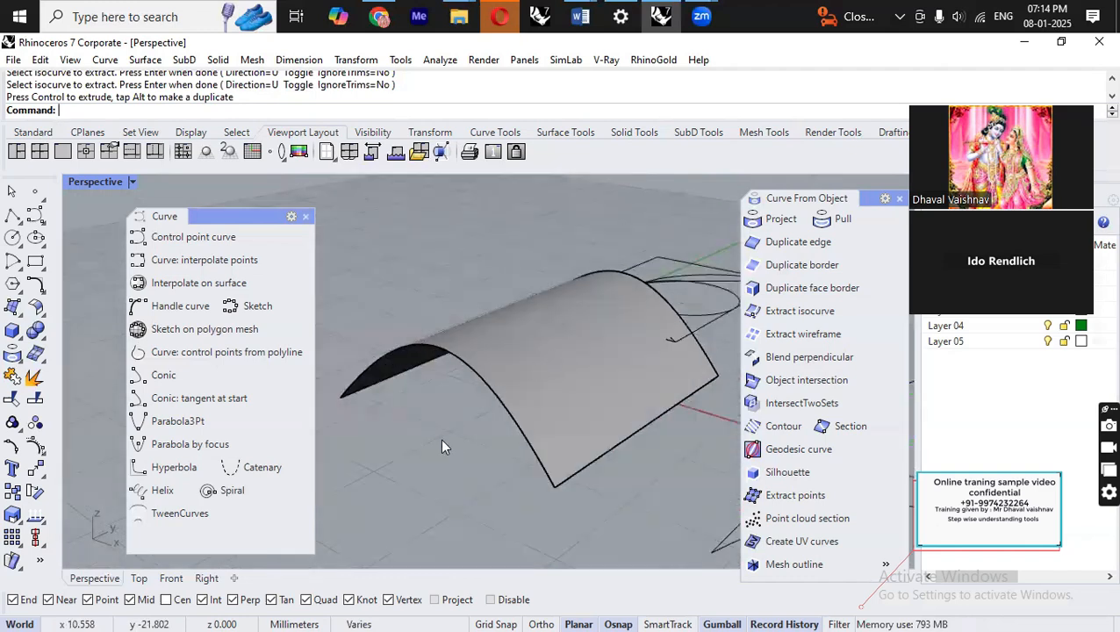
{"action": "right_click_drag", "start_coordinate": [437, 429], "coordinate": [394, 319]}
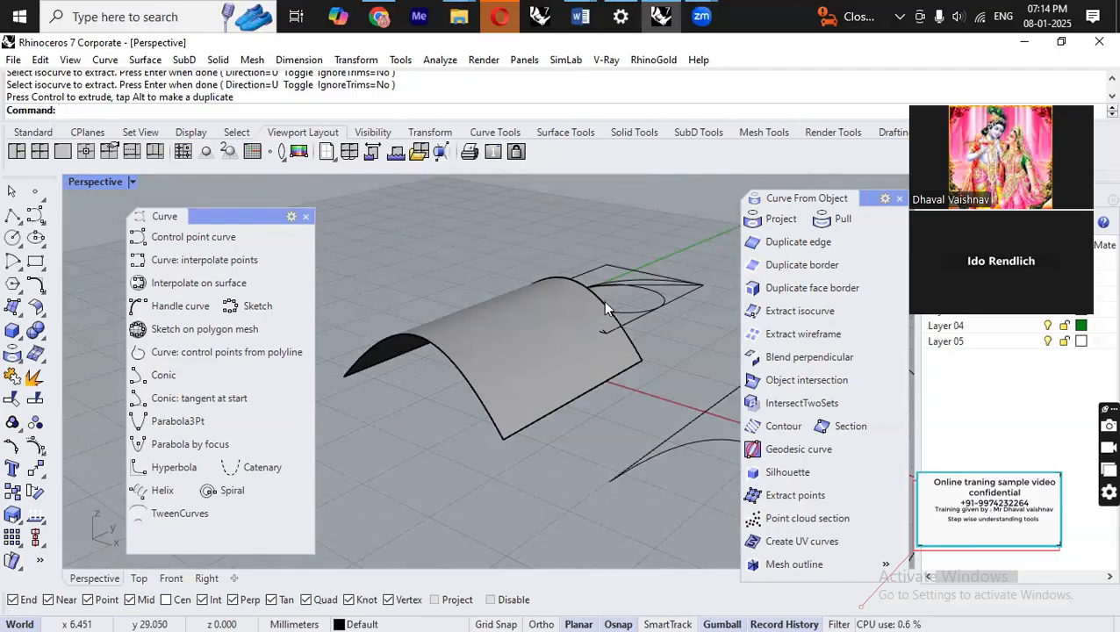
{"action": "scroll", "coordinate": [373, 278], "scroll_direction": "down", "scroll_amount": 4}
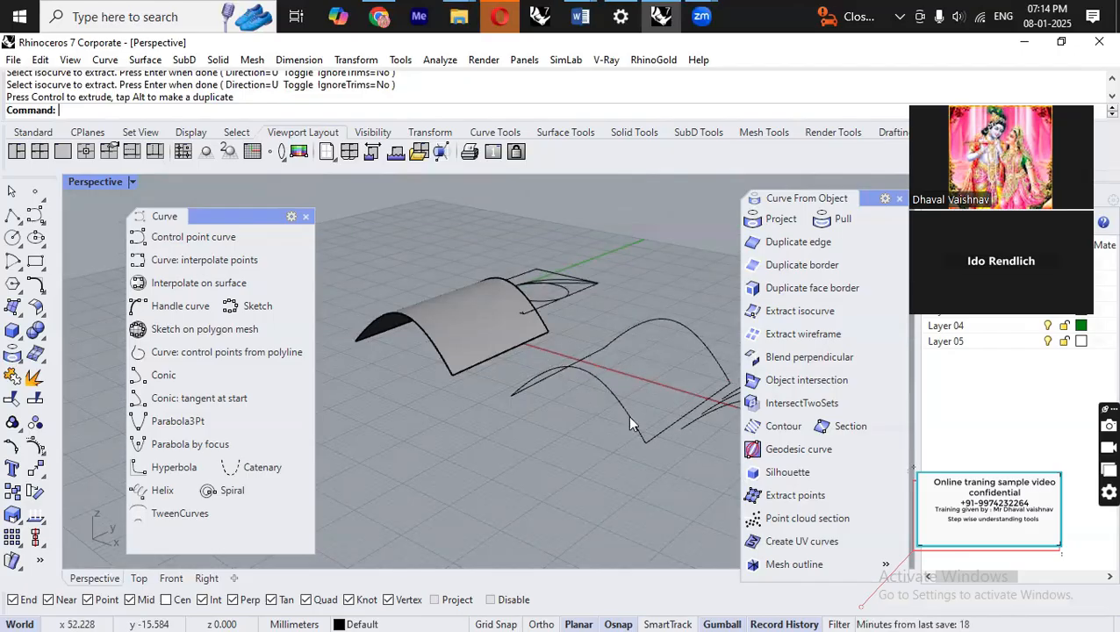
{"action": "right_click_drag", "start_coordinate": [623, 266], "coordinate": [422, 349]}
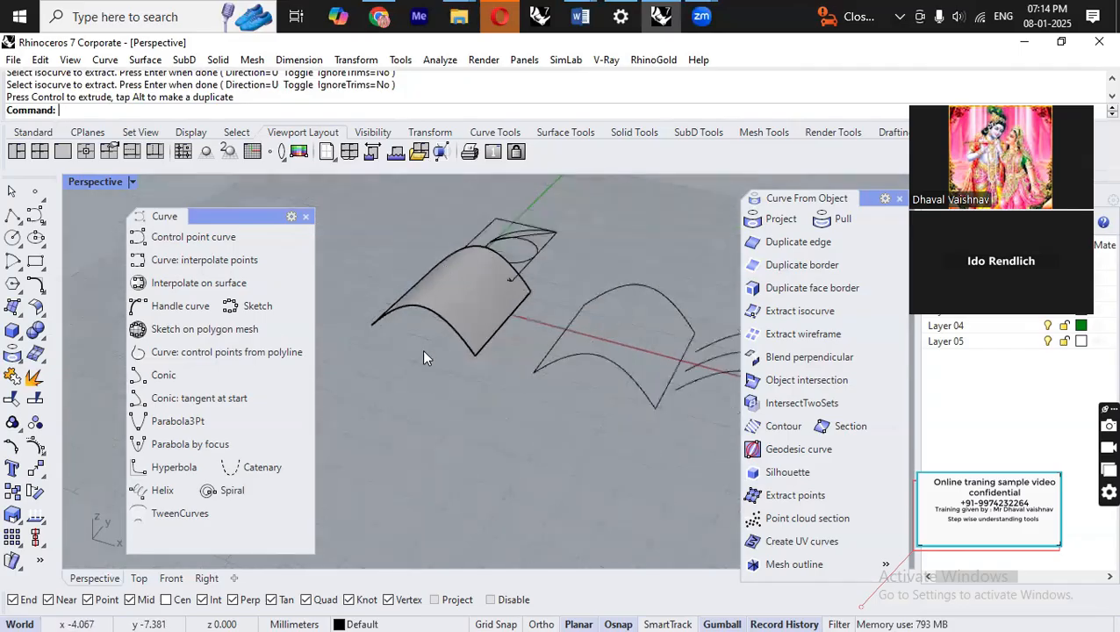
{"action": "left_click", "coordinate": [35, 332]}
{"action": "left_click", "coordinate": [48, 70]}
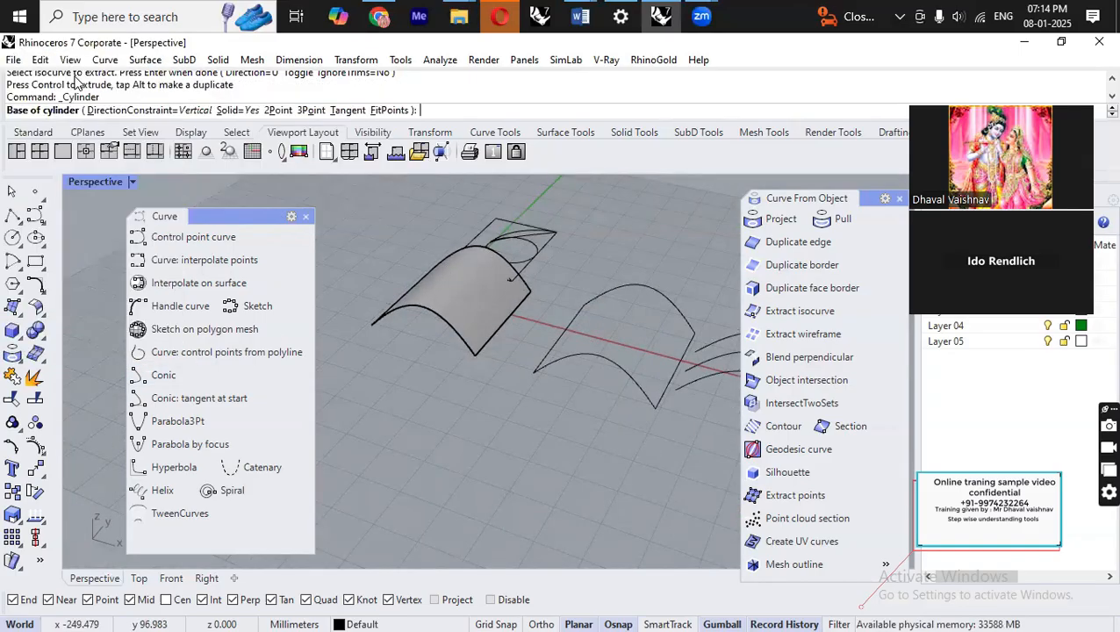
{"action": "left_click", "coordinate": [510, 506]}
{"action": "left_click", "coordinate": [569, 503]}
{"action": "left_click", "coordinate": [509, 418]}
{"action": "mouse_move", "coordinate": [532, 428]}
{"action": "right_mouse_down"}
{"action": "mouse_move", "coordinate": [548, 448]}
{"action": "mouse_move", "coordinate": [492, 435]}
{"action": "right_mouse_up"}
{"action": "scroll", "coordinate": [527, 450], "scroll_direction": "down", "scroll_amount": 3}
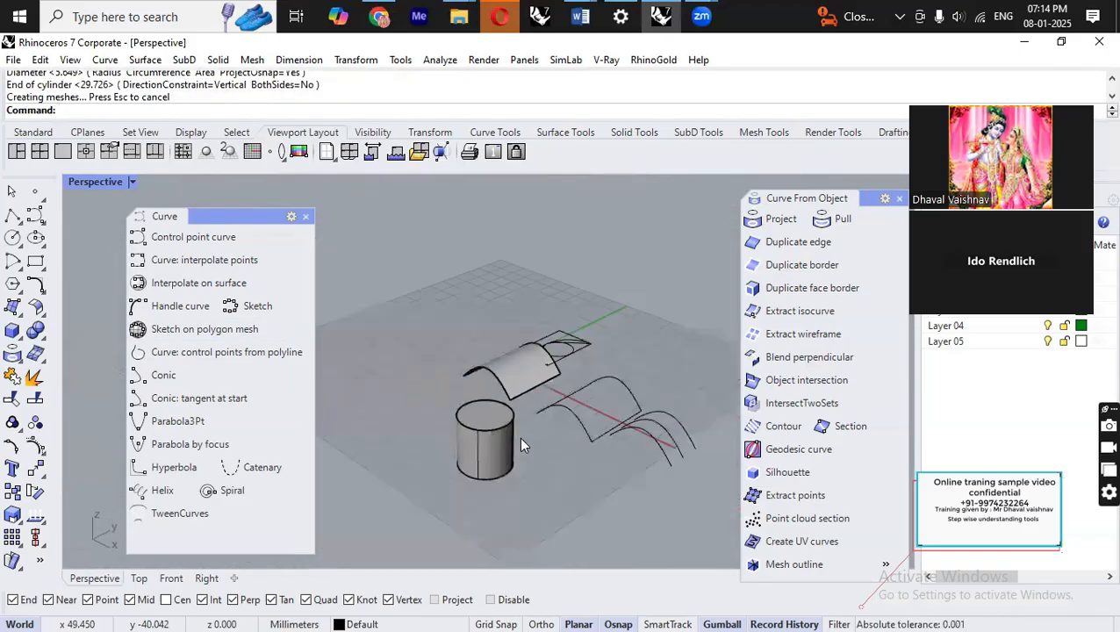
Extract the cylinder's wireframe and move the resulting curves beside it.
{"action": "type", "text": "ExtractIsocurve"}
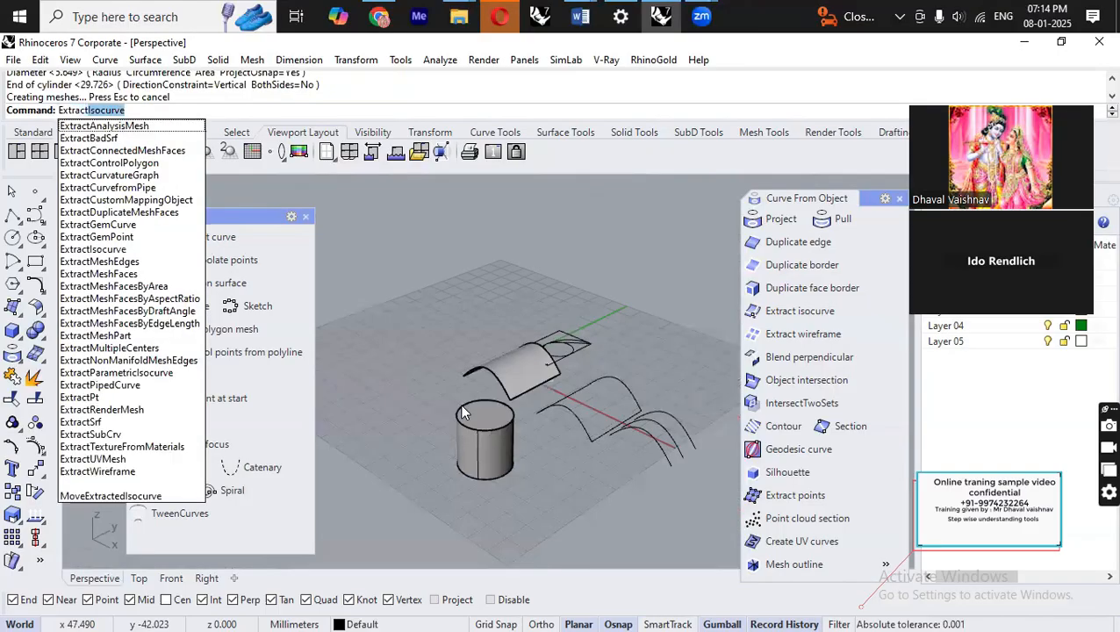
{"action": "left_click", "coordinate": [173, 478]}
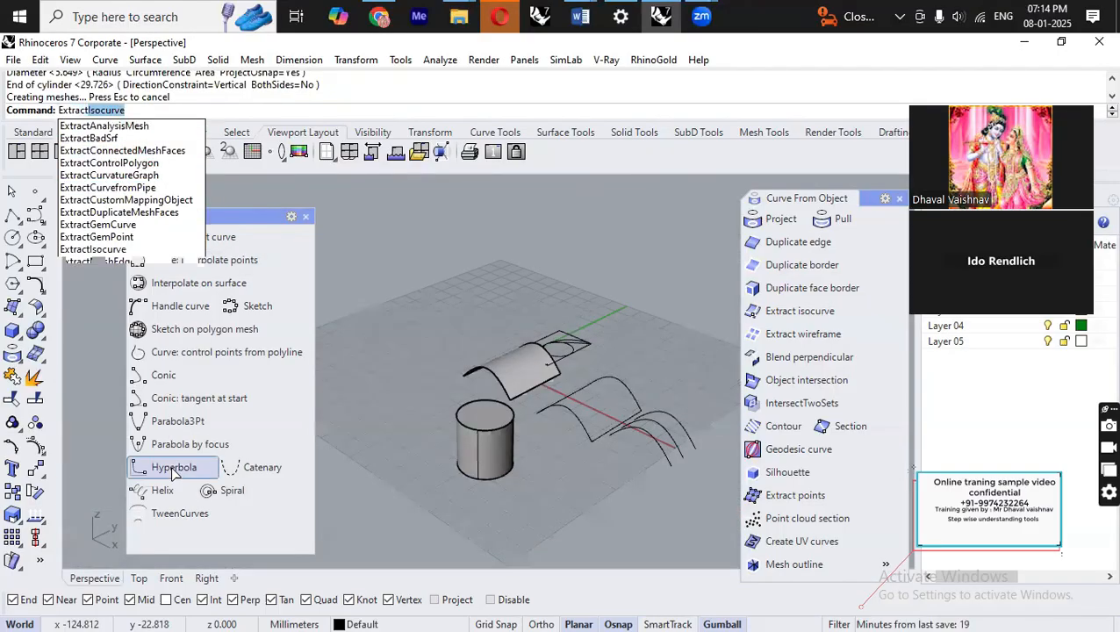
{"action": "left_click", "coordinate": [476, 450]}
{"action": "key", "text": "Return"}
{"action": "left_click_drag", "start_coordinate": [527, 465], "coordinate": [652, 499]}
{"action": "right_click_drag", "start_coordinate": [653, 498], "coordinate": [658, 439]}
{"action": "scroll", "coordinate": [538, 461], "scroll_direction": "up", "scroll_amount": 3}
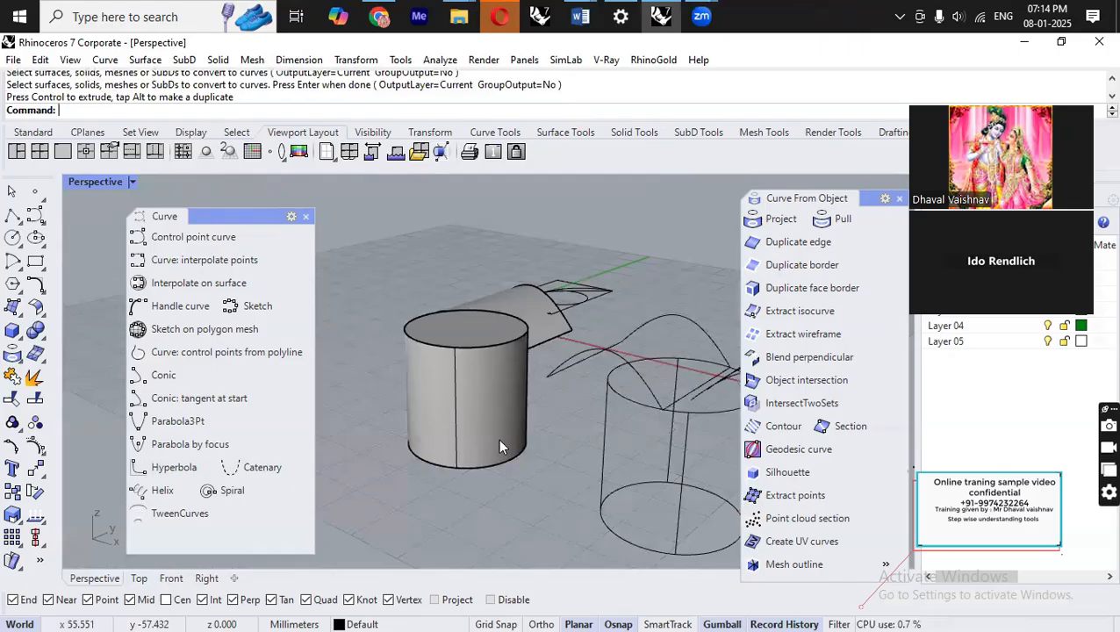
Reposition the extracted arc curves with the gizmo, duplicating one of them.
{"action": "right_click_drag", "start_coordinate": [601, 340], "coordinate": [596, 387]}
{"action": "right_click_drag", "start_coordinate": [598, 448], "coordinate": [456, 365]}
{"action": "left_click", "coordinate": [611, 387]}
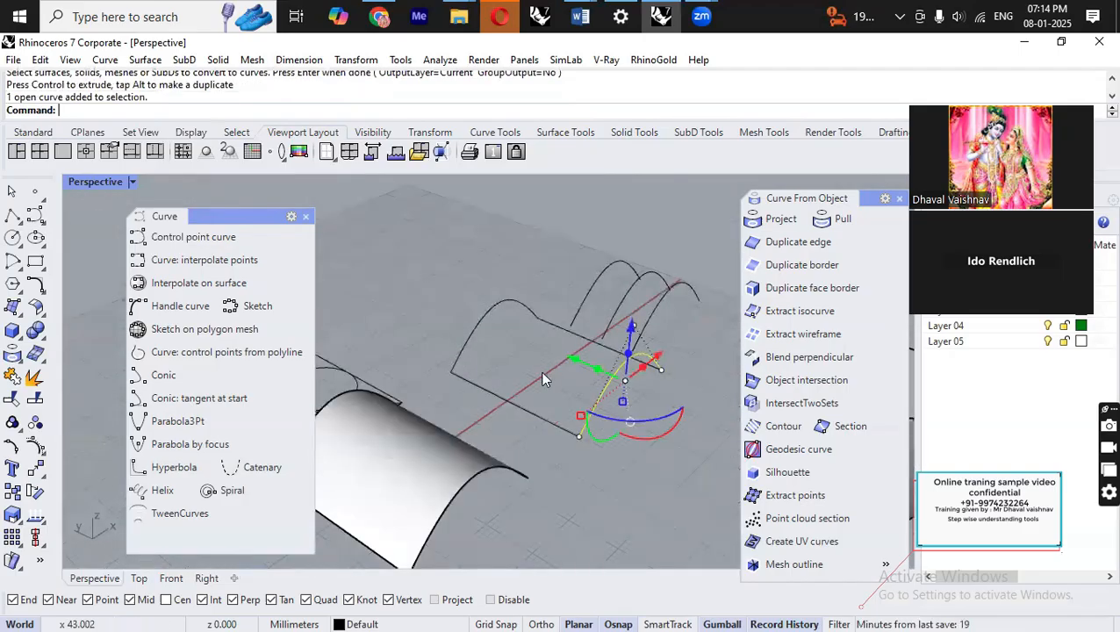
{"action": "scroll", "coordinate": [545, 378], "scroll_direction": "down", "scroll_amount": 5}
{"action": "left_click_drag", "start_coordinate": [544, 359], "coordinate": [505, 341]}
{"action": "key", "text": "alt"}
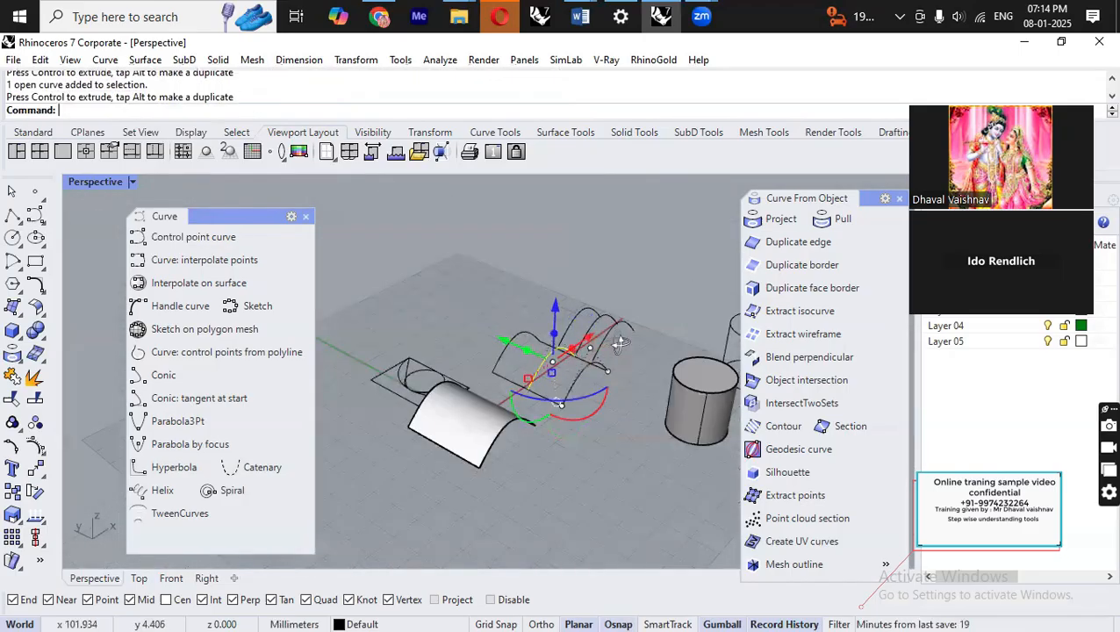
{"action": "scroll", "coordinate": [585, 282], "scroll_direction": "up", "scroll_amount": 5}
{"action": "left_click", "coordinate": [618, 358]}
{"action": "left_click", "coordinate": [525, 463]}
{"action": "scroll", "coordinate": [589, 316], "scroll_direction": "down", "scroll_amount": 5}
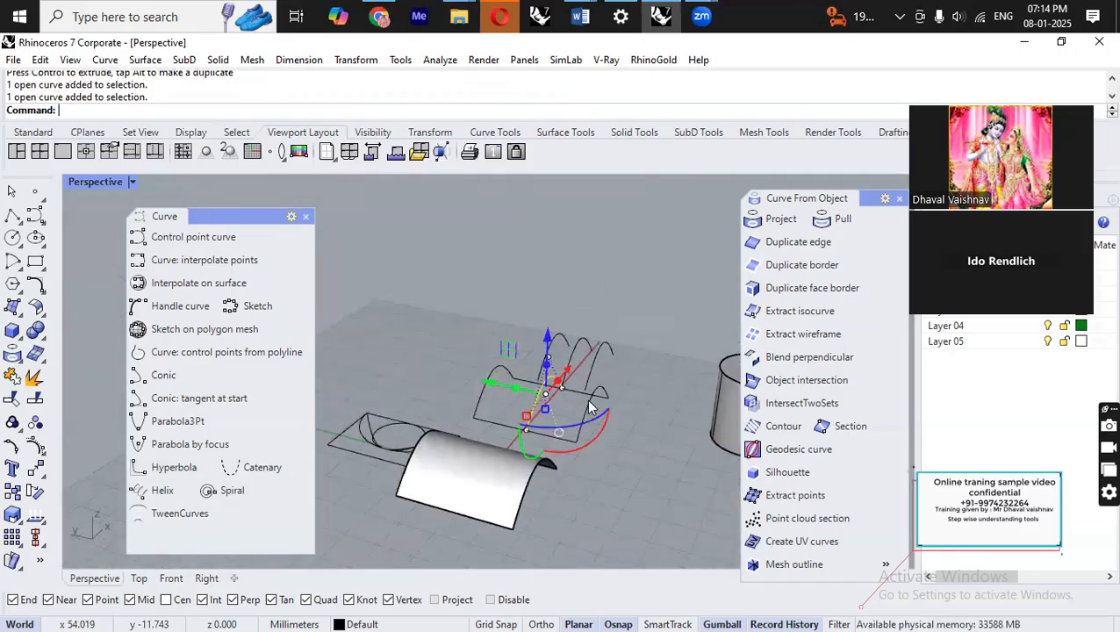
{"action": "right_click_drag", "start_coordinate": [606, 449], "coordinate": [575, 525]}
Start CageEdit on the surface and create a bounding-box cage in World coordinates with default parameters and Global region.
{"action": "left_click", "coordinate": [570, 529]}
{"action": "left_click", "coordinate": [523, 489]}
{"action": "right_click_drag", "start_coordinate": [522, 496], "coordinate": [688, 523]}
{"action": "type", "text": "ca"}
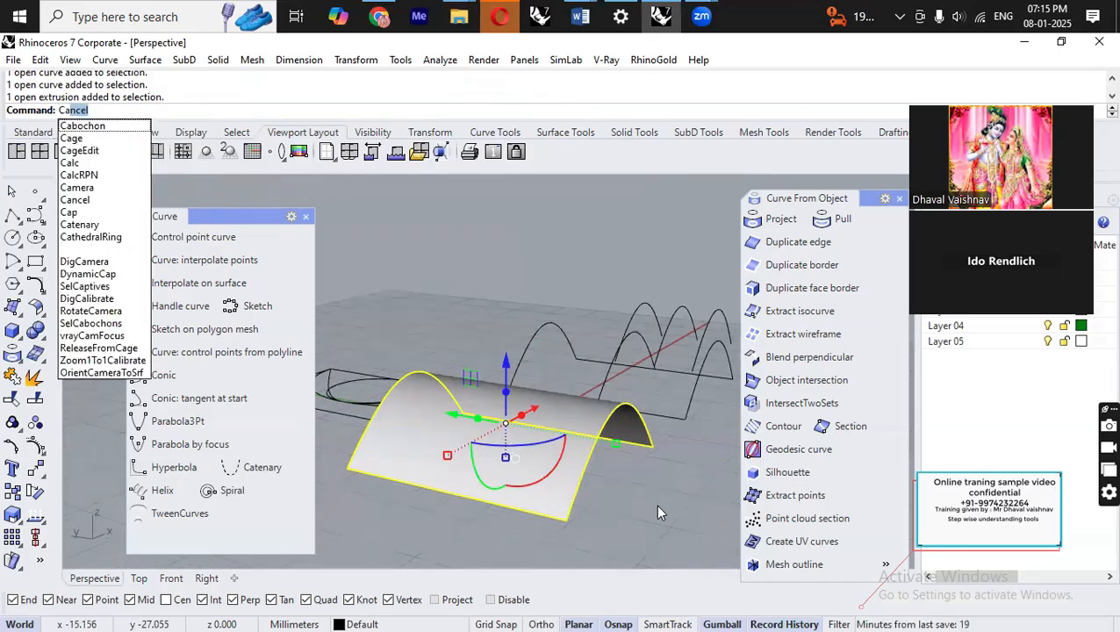
{"action": "type", "text": "geEdit"}
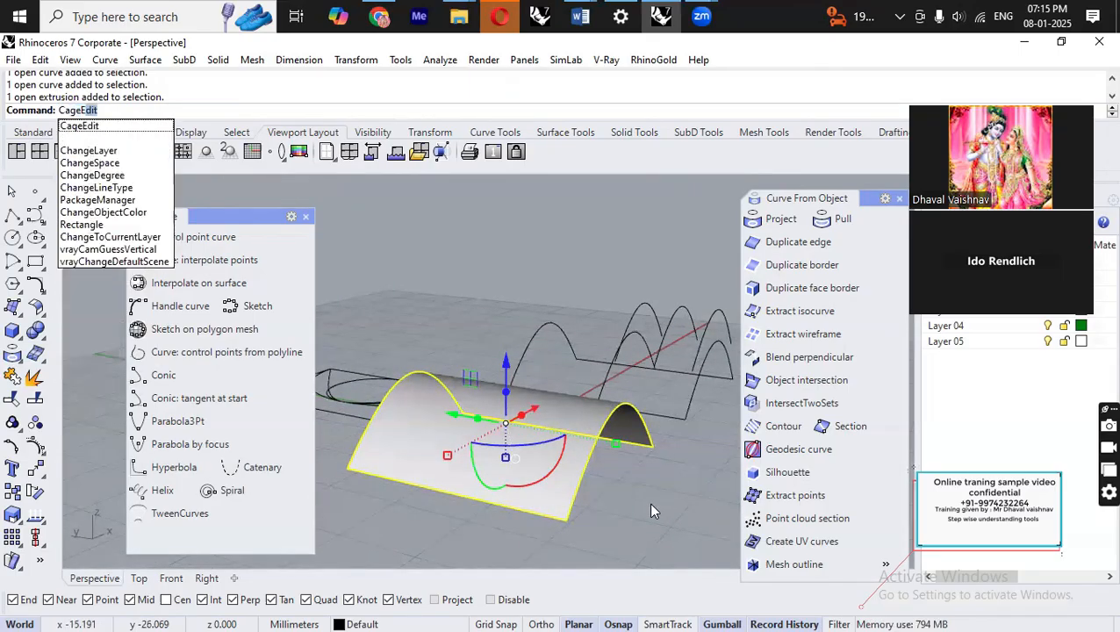
{"action": "key", "text": "Return"}
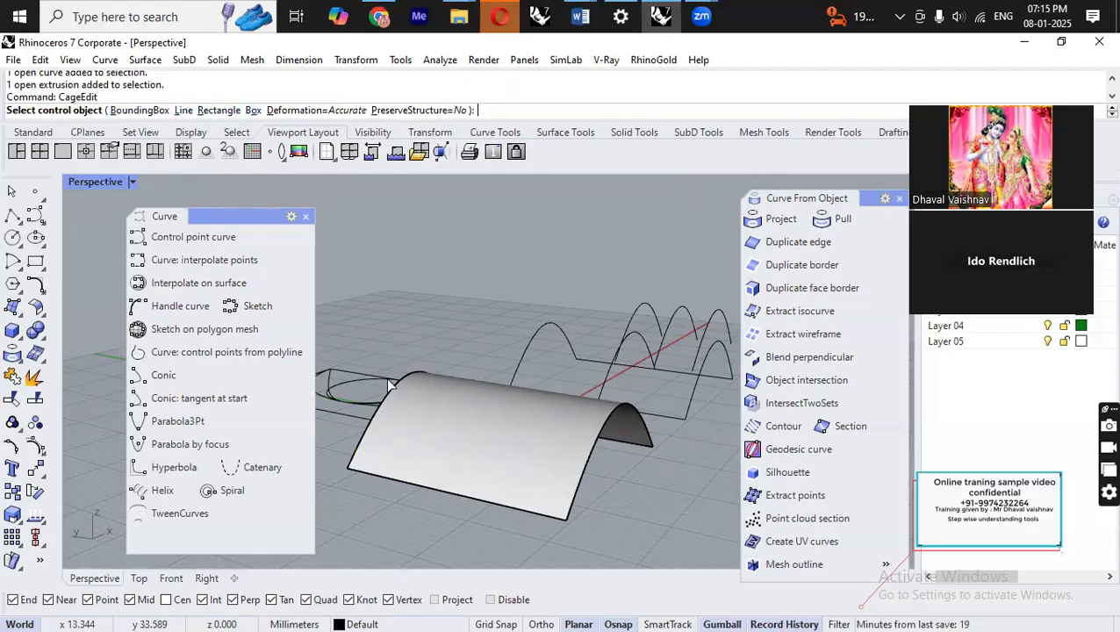
{"action": "left_click", "coordinate": [155, 111]}
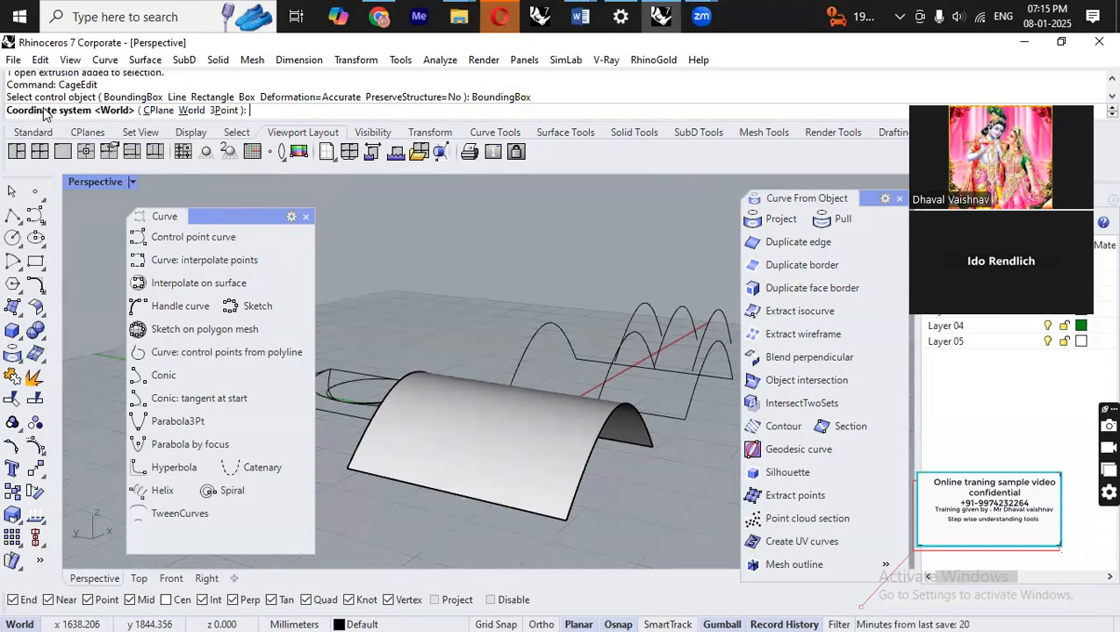
{"action": "left_click", "coordinate": [192, 110]}
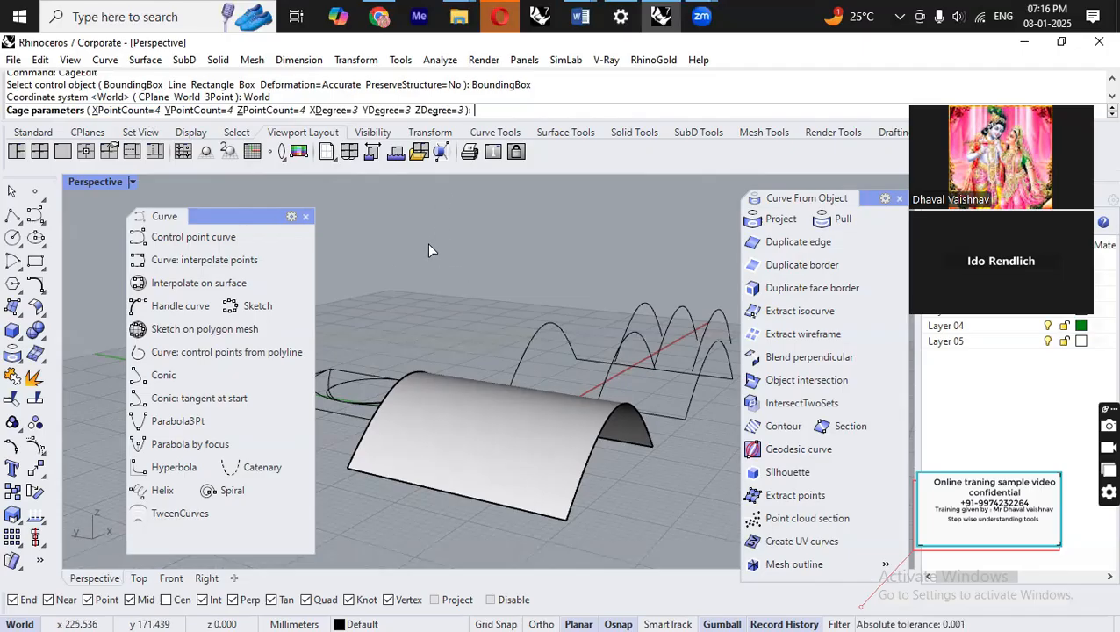
{"action": "key", "text": "Return"}
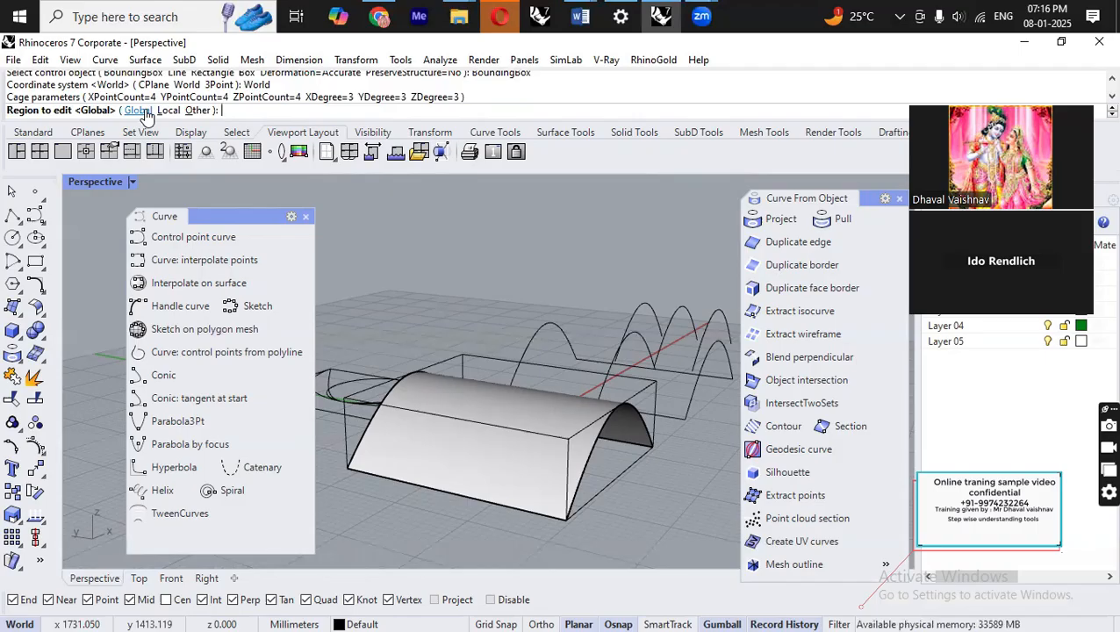
{"action": "right_click_drag", "start_coordinate": [526, 387], "coordinate": [676, 439]}
{"action": "scroll", "coordinate": [676, 439], "scroll_direction": "down", "scroll_amount": 4}
{"action": "scroll", "coordinate": [674, 439], "scroll_direction": "up", "scroll_amount": 5}
{"action": "right_click_drag", "start_coordinate": [580, 390], "coordinate": [439, 395]}
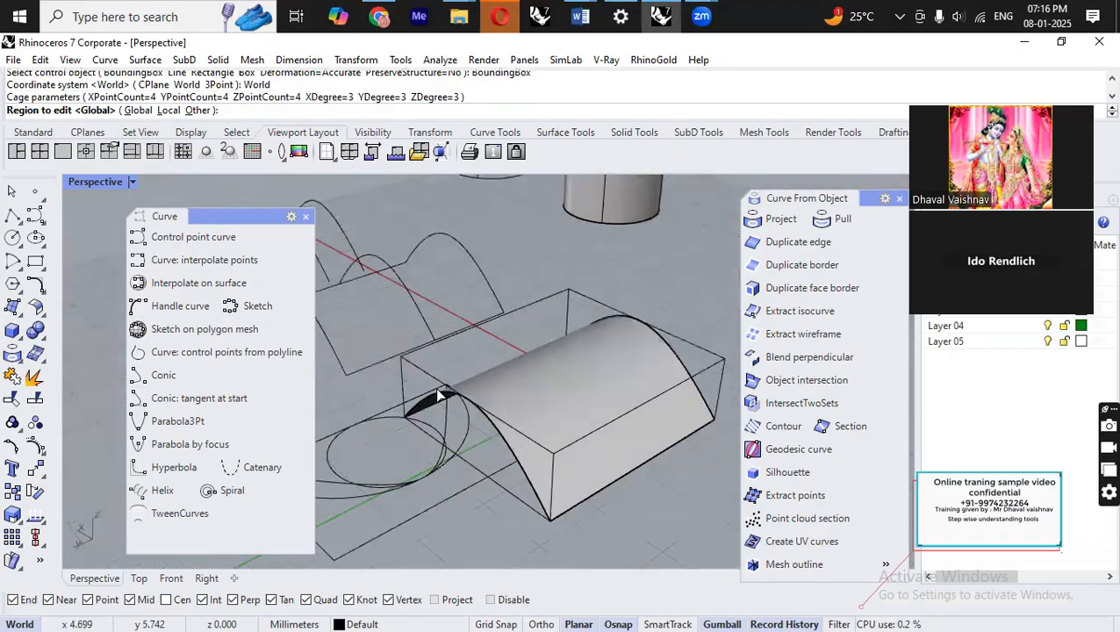
{"action": "left_click", "coordinate": [135, 111]}
Select the cage and turn on its control points.
{"action": "scroll", "coordinate": [651, 488], "scroll_direction": "down", "scroll_amount": 4}
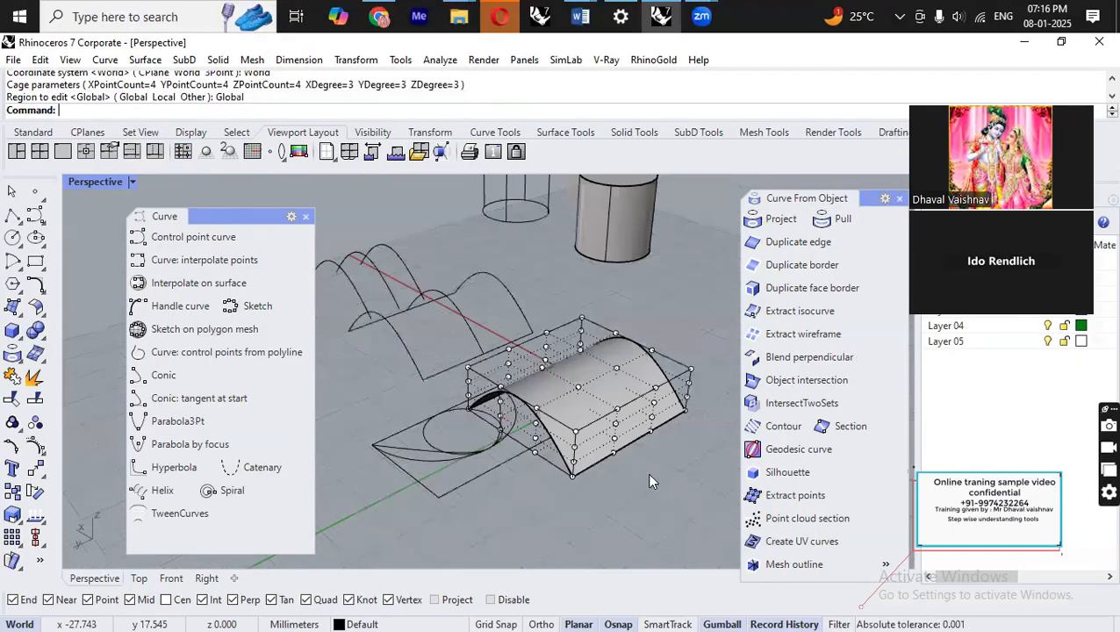
{"action": "scroll", "coordinate": [603, 483], "scroll_direction": "up", "scroll_amount": 7}
{"action": "scroll", "coordinate": [518, 471], "scroll_direction": "down", "scroll_amount": 4}
{"action": "mouse_move", "coordinate": [520, 474]}
{"action": "right_mouse_down"}
{"action": "mouse_move", "coordinate": [565, 484]}
{"action": "mouse_move", "coordinate": [532, 482]}
{"action": "right_mouse_up"}
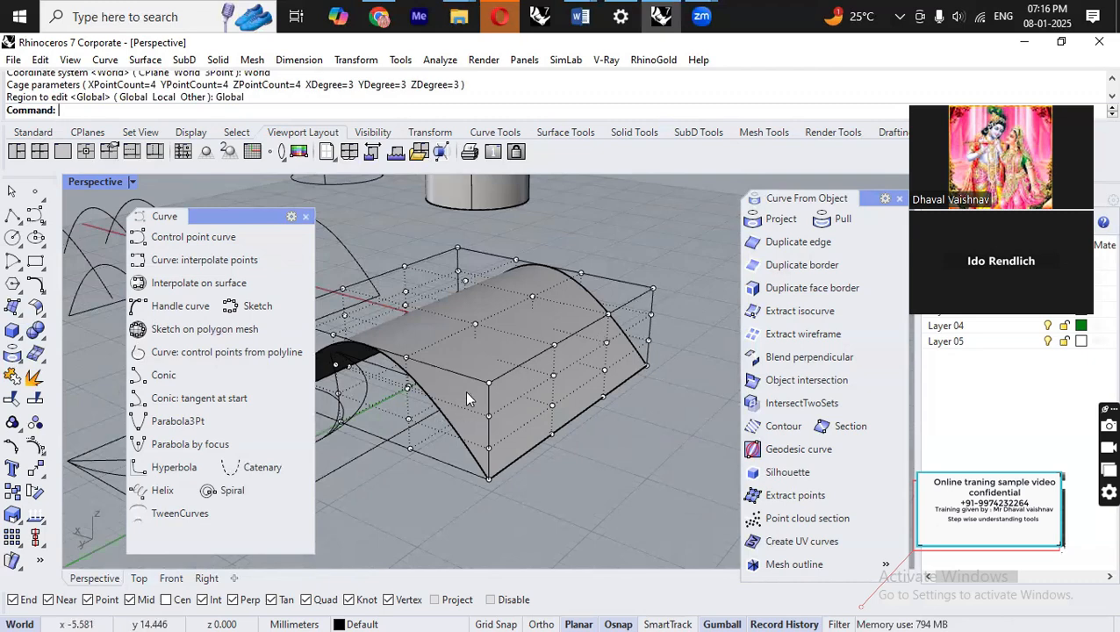
{"action": "scroll", "coordinate": [509, 397], "scroll_direction": "down", "scroll_amount": 3}
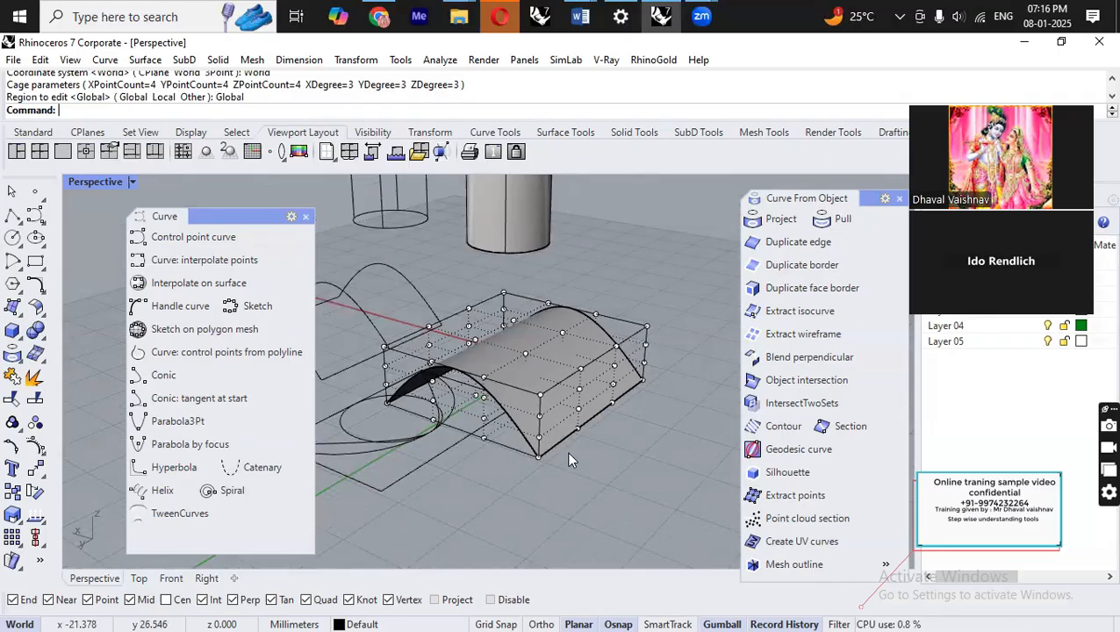
{"action": "right_click_drag", "start_coordinate": [568, 452], "coordinate": [509, 461]}
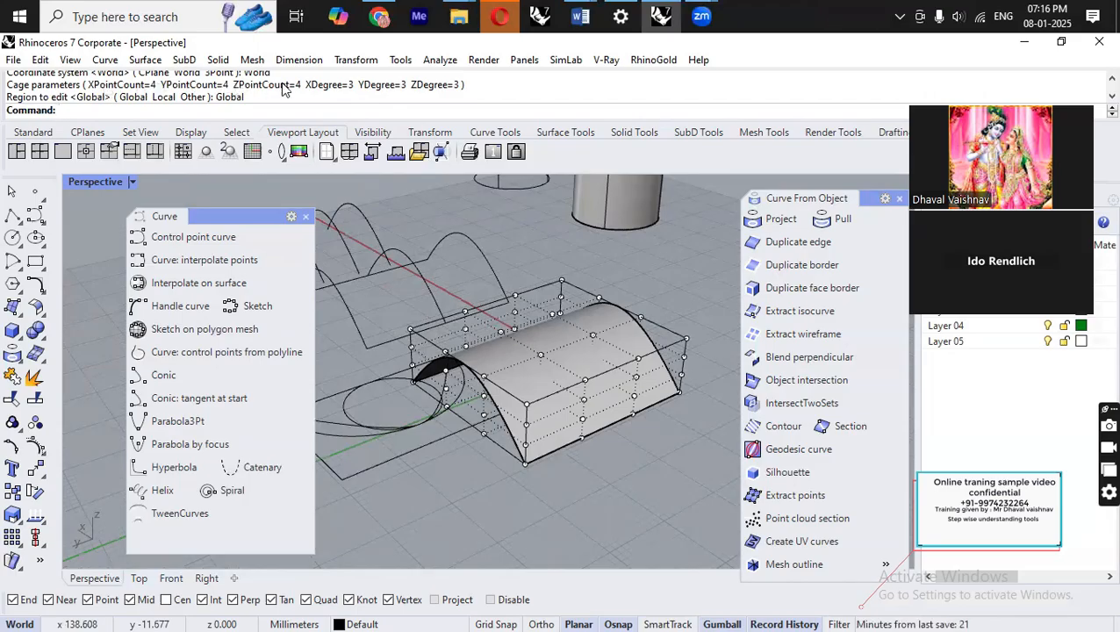
{"action": "scroll", "coordinate": [524, 383], "scroll_direction": "down", "scroll_amount": 2}
{"action": "right_click_drag", "start_coordinate": [590, 455], "coordinate": [604, 400]}
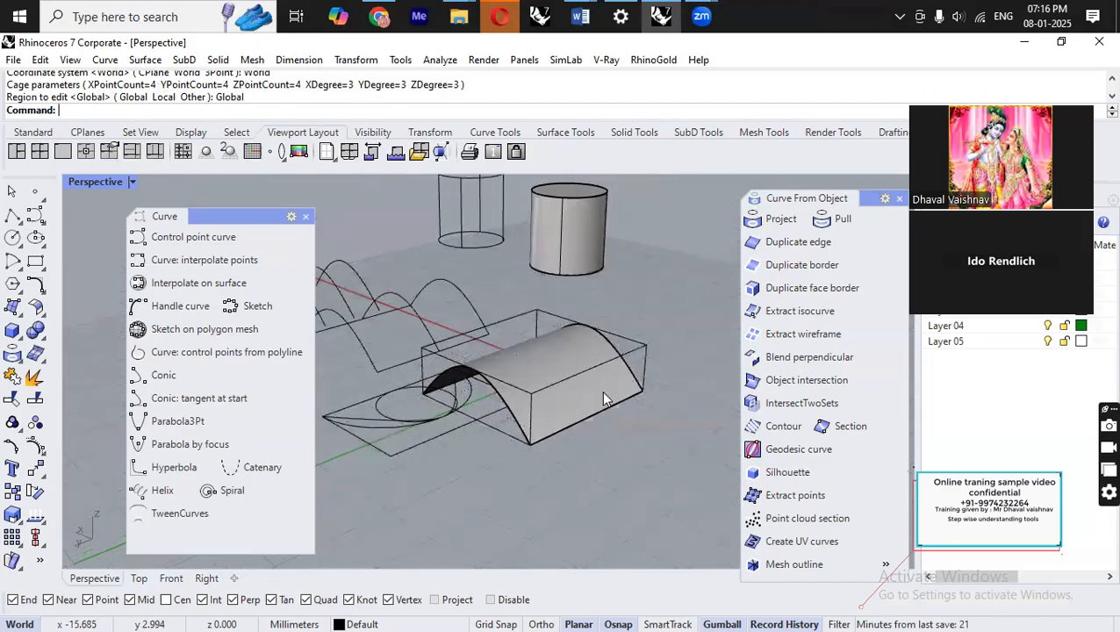
{"action": "left_click", "coordinate": [626, 338]}
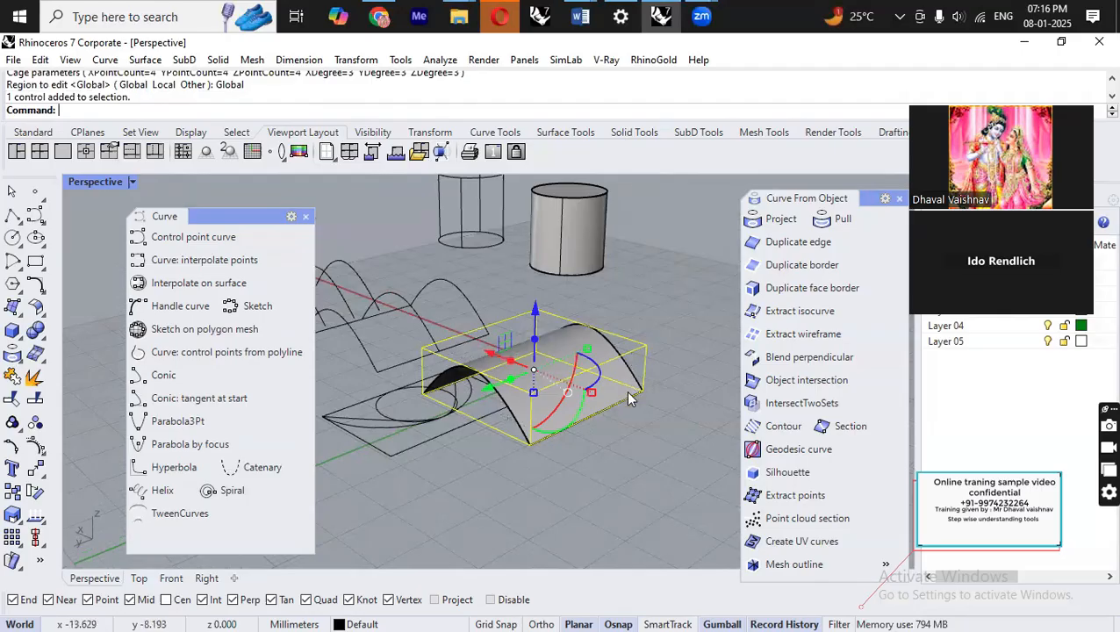
{"action": "left_click", "coordinate": [677, 411]}
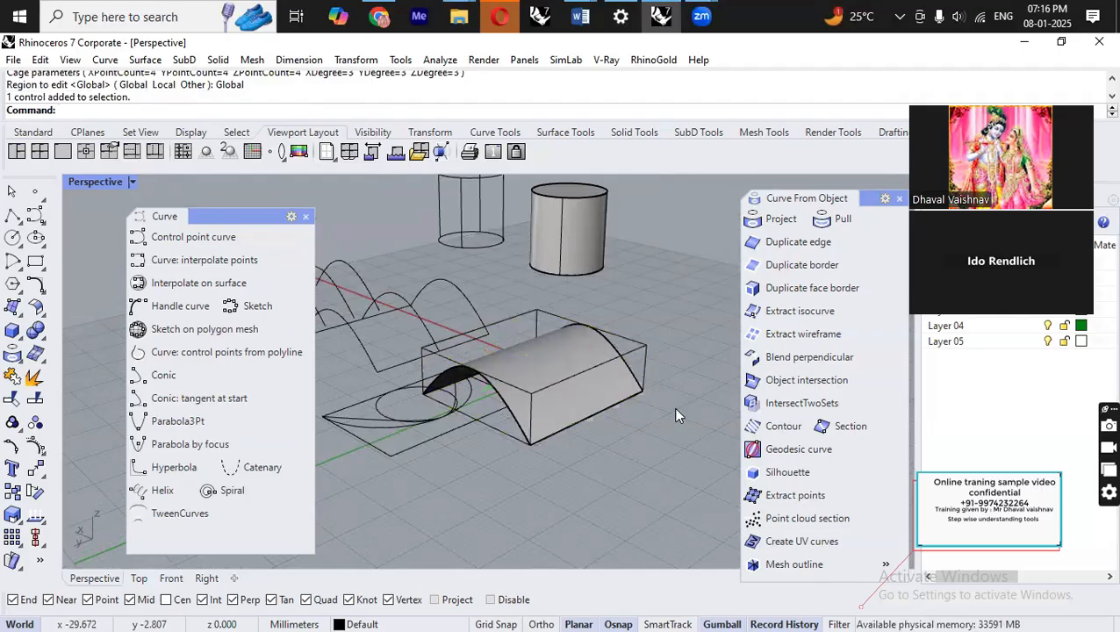
{"action": "scroll", "coordinate": [576, 350], "scroll_direction": "up", "scroll_amount": 2}
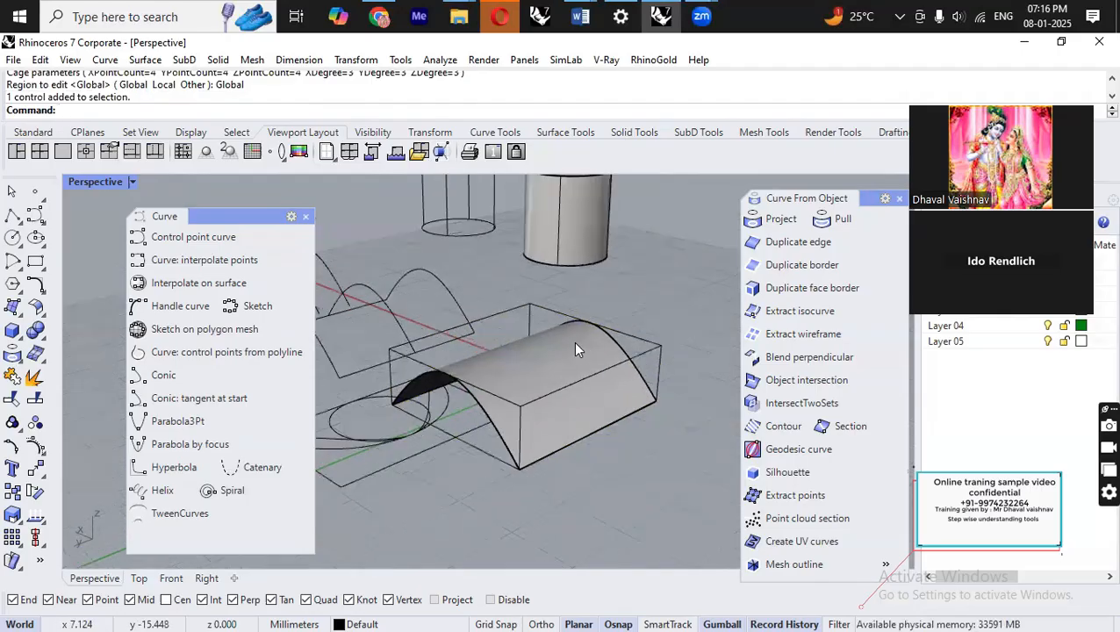
{"action": "left_click", "coordinate": [635, 336]}
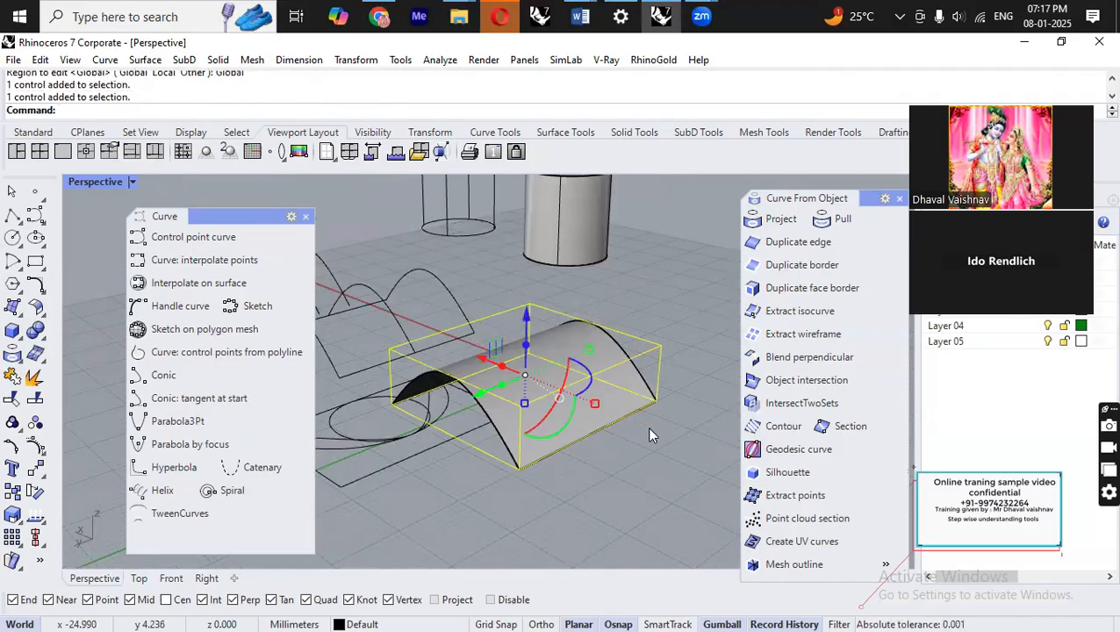
{"action": "key", "text": "F10"}
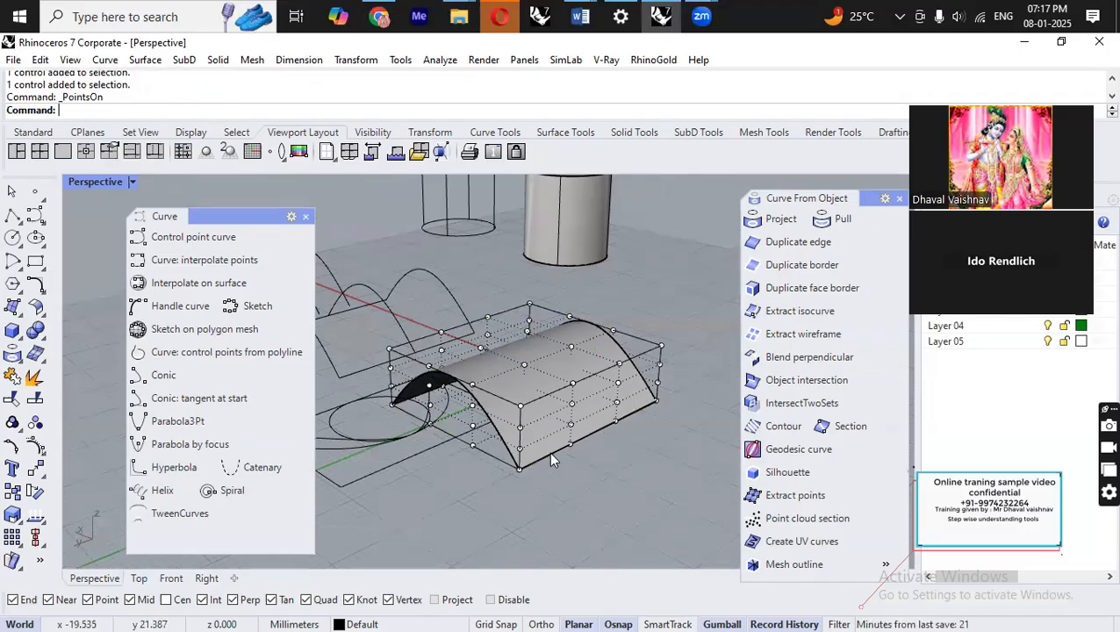
{"action": "left_click", "coordinate": [12, 191]}
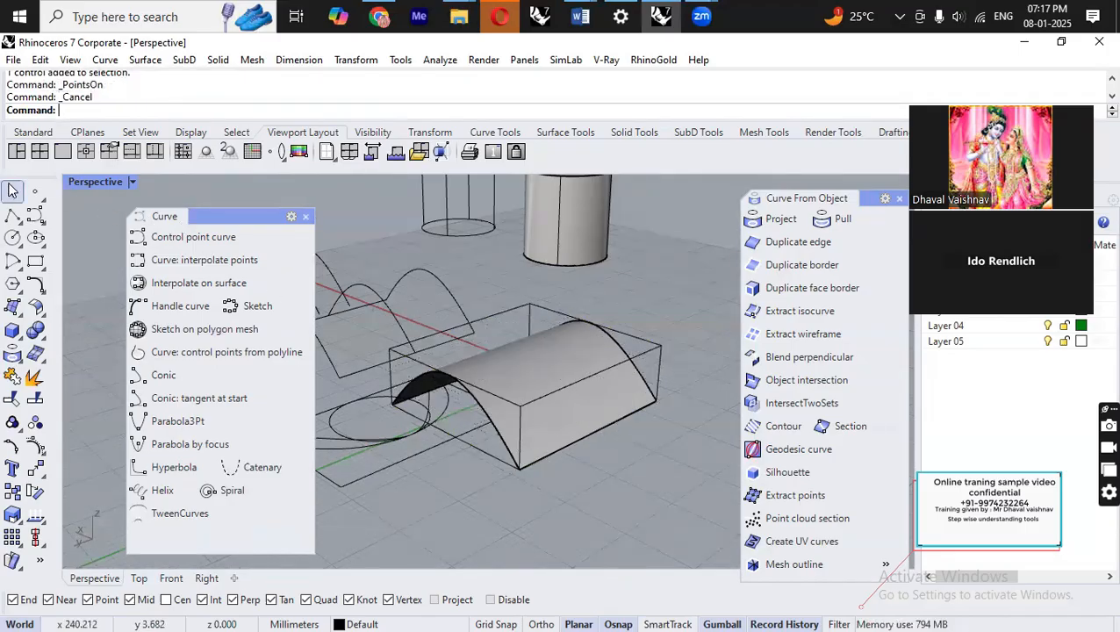
{"action": "left_click", "coordinate": [518, 316]}
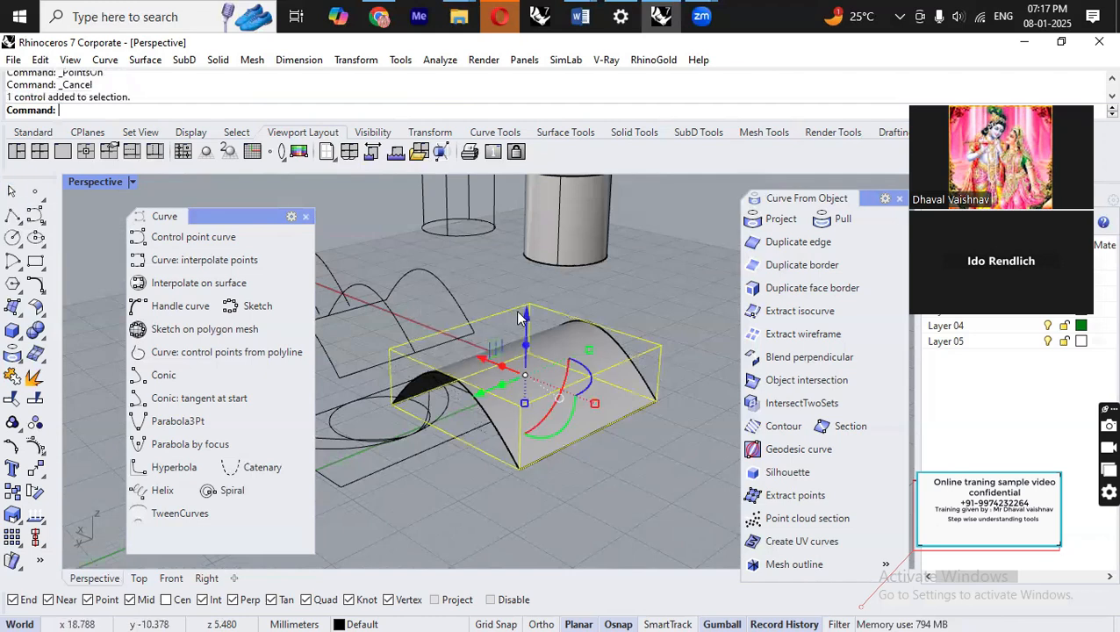
{"action": "left_click", "coordinate": [35, 446]}
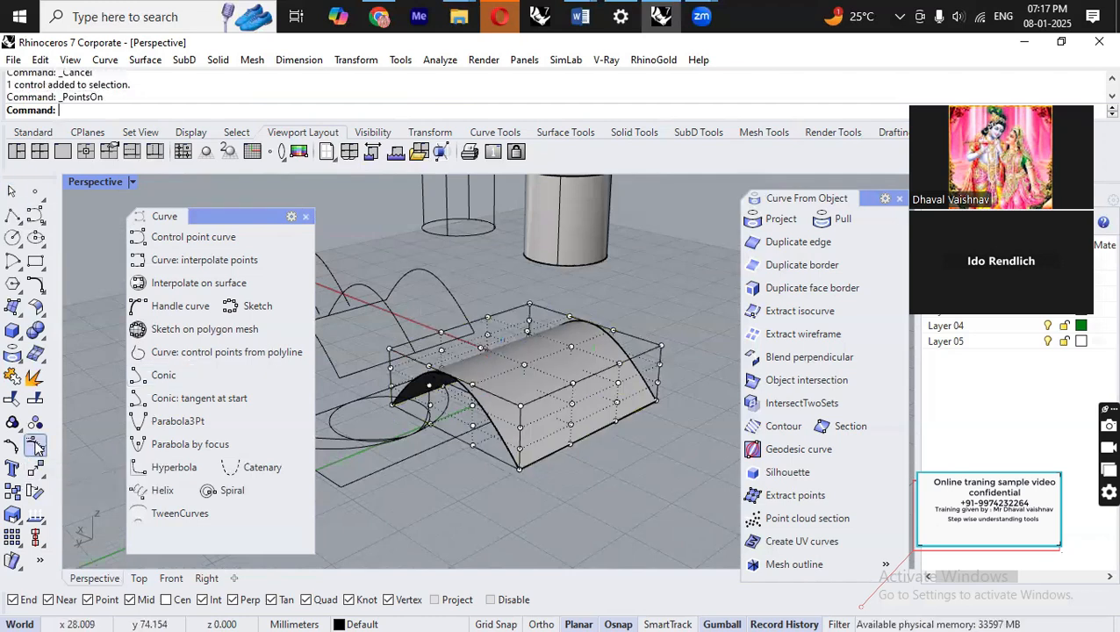
Select three top cage points and move them upward, accepting the history warning.
{"action": "right_click_drag", "start_coordinate": [420, 428], "coordinate": [589, 450]}
{"action": "scroll", "coordinate": [649, 440], "scroll_direction": "up", "scroll_amount": 5}
{"action": "right_click_drag", "start_coordinate": [448, 354], "coordinate": [473, 354]}
{"action": "left_click", "coordinate": [384, 349]}
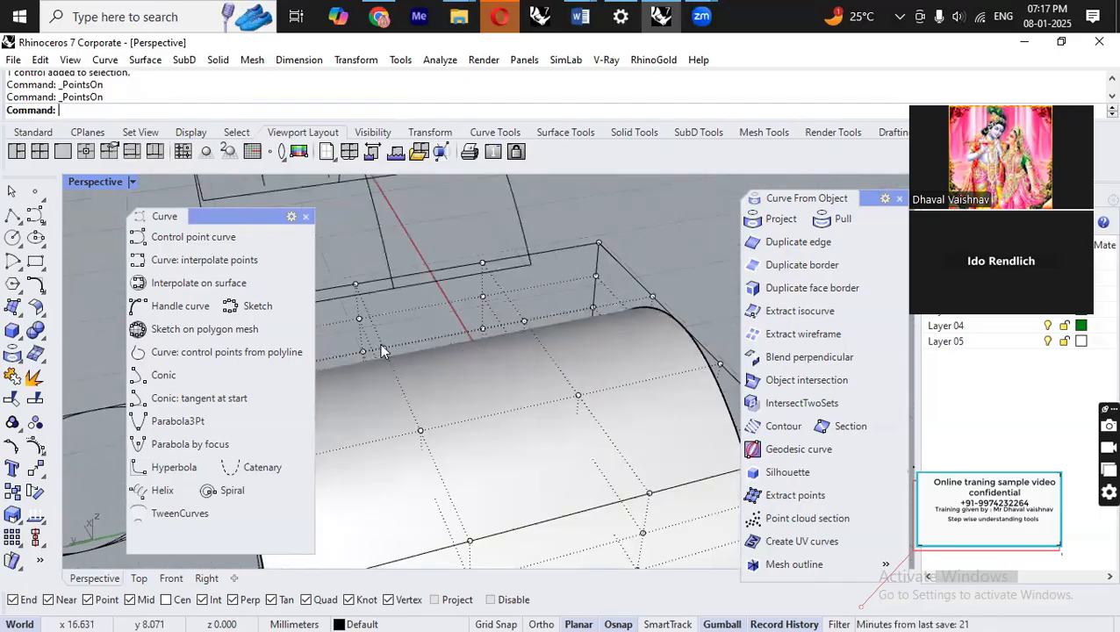
{"action": "left_click", "coordinate": [525, 323], "text": "shift"}
{"action": "left_click", "coordinate": [577, 397], "text": "shift"}
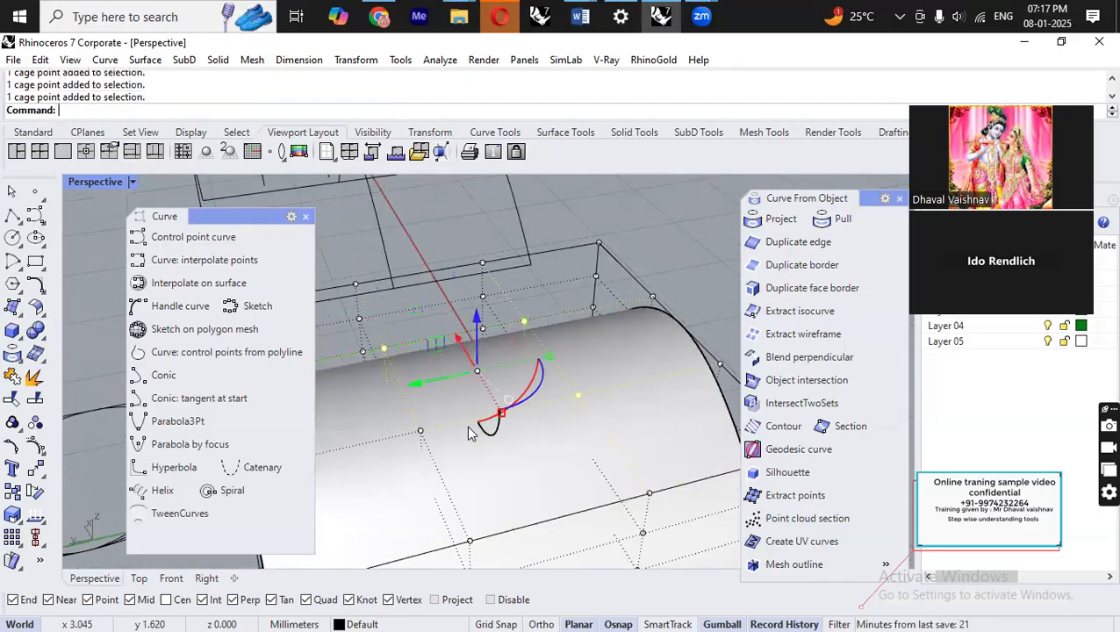
{"action": "scroll", "coordinate": [556, 454], "scroll_direction": "down", "scroll_amount": 3}
{"action": "right_click_drag", "start_coordinate": [630, 457], "coordinate": [527, 395]}
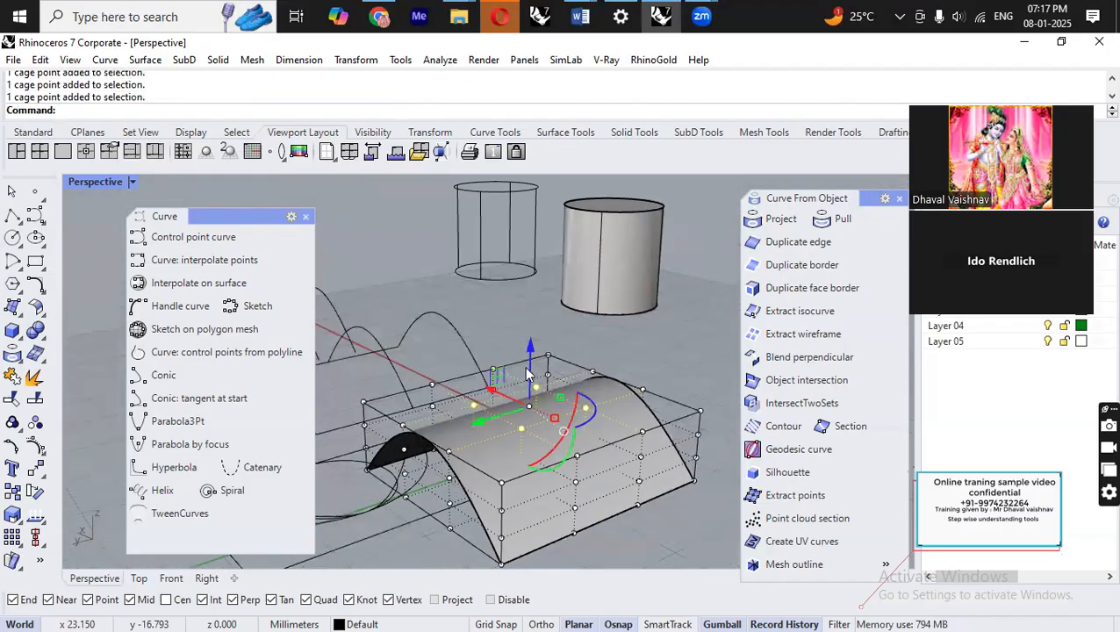
{"action": "left_click_drag", "start_coordinate": [528, 356], "coordinate": [523, 306]}
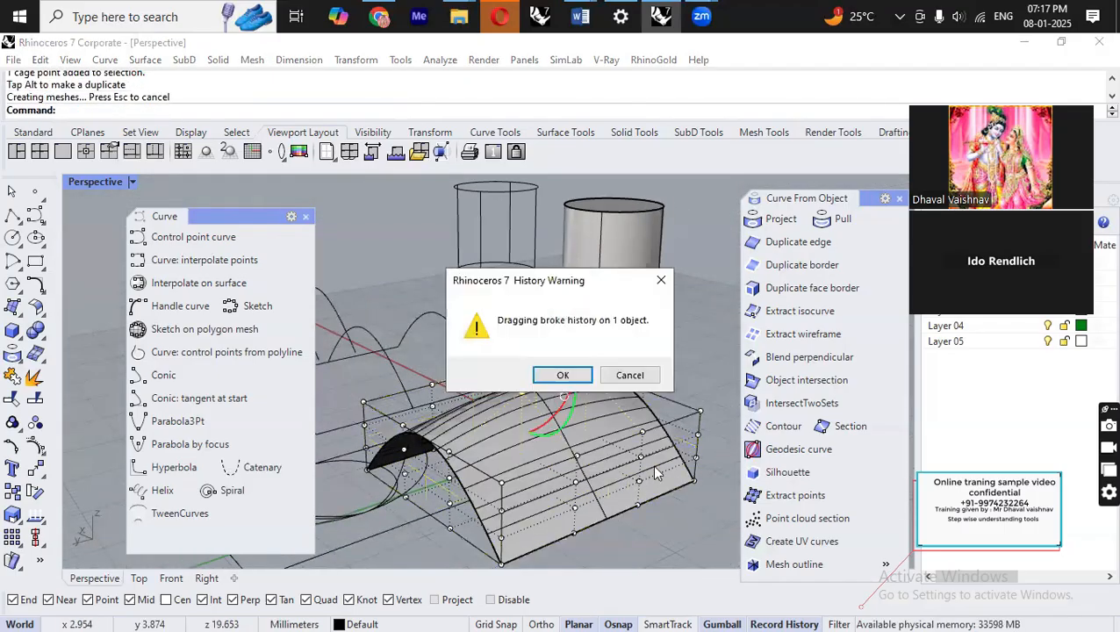
{"action": "left_click", "coordinate": [565, 375]}
Select the cage control object and hide it.
{"action": "right_click_drag", "start_coordinate": [579, 382], "coordinate": [559, 345]}
{"action": "left_click", "coordinate": [562, 345]}
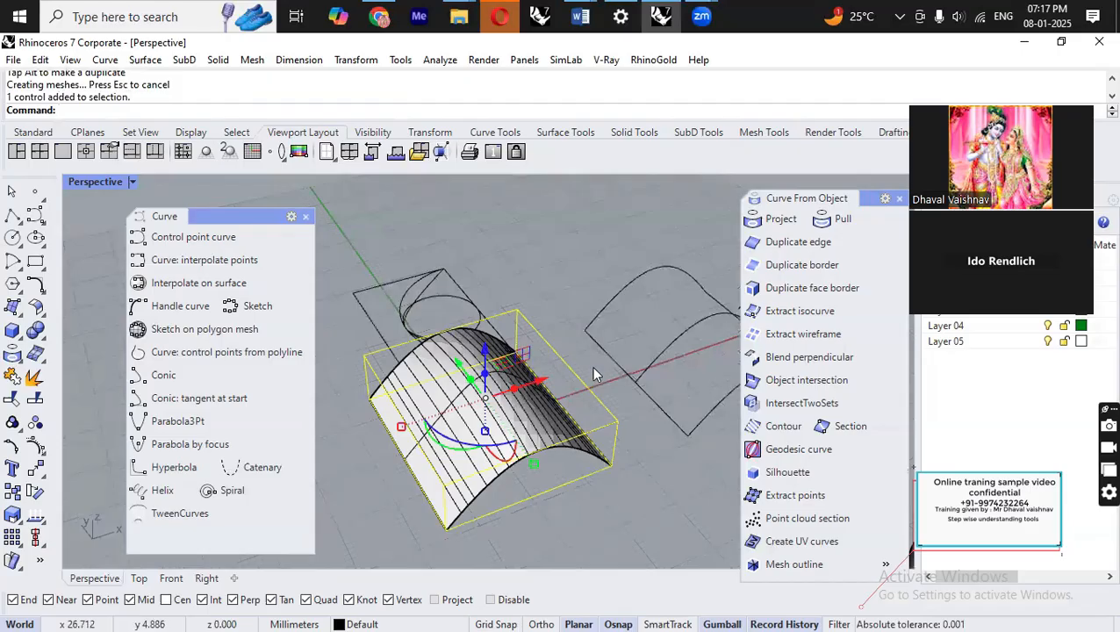
{"action": "key", "text": "ctrl+h"}
{"action": "right_click_drag", "start_coordinate": [514, 463], "coordinate": [546, 434]}
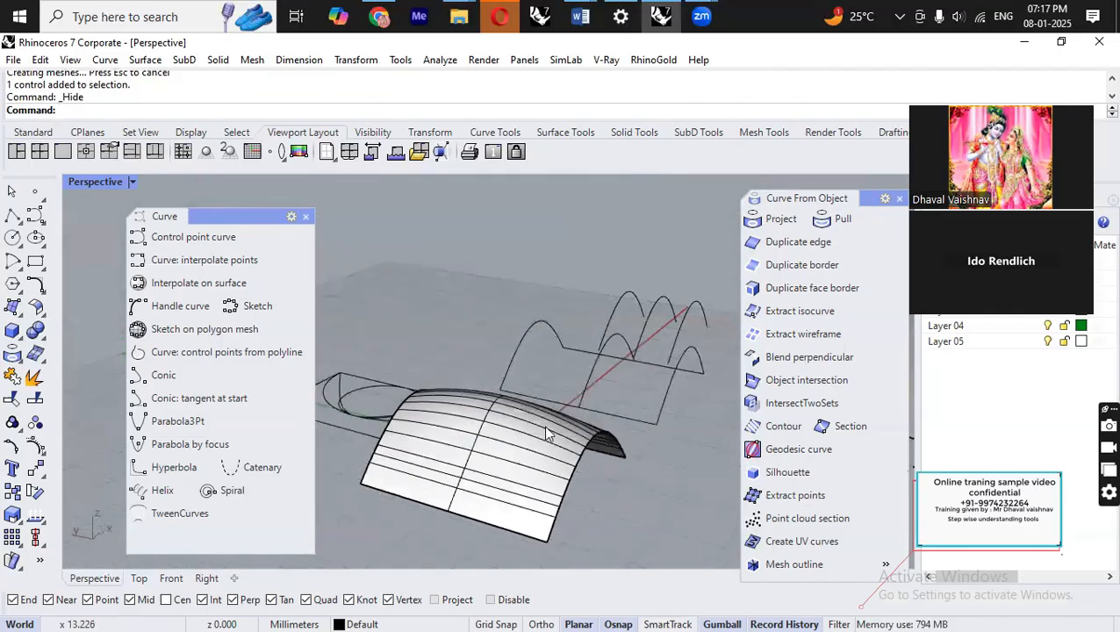
Extract an isocurve from the deformed surface and move it off the surface, accepting the history warning.
{"action": "type", "text": "ExtractIsocurve"}
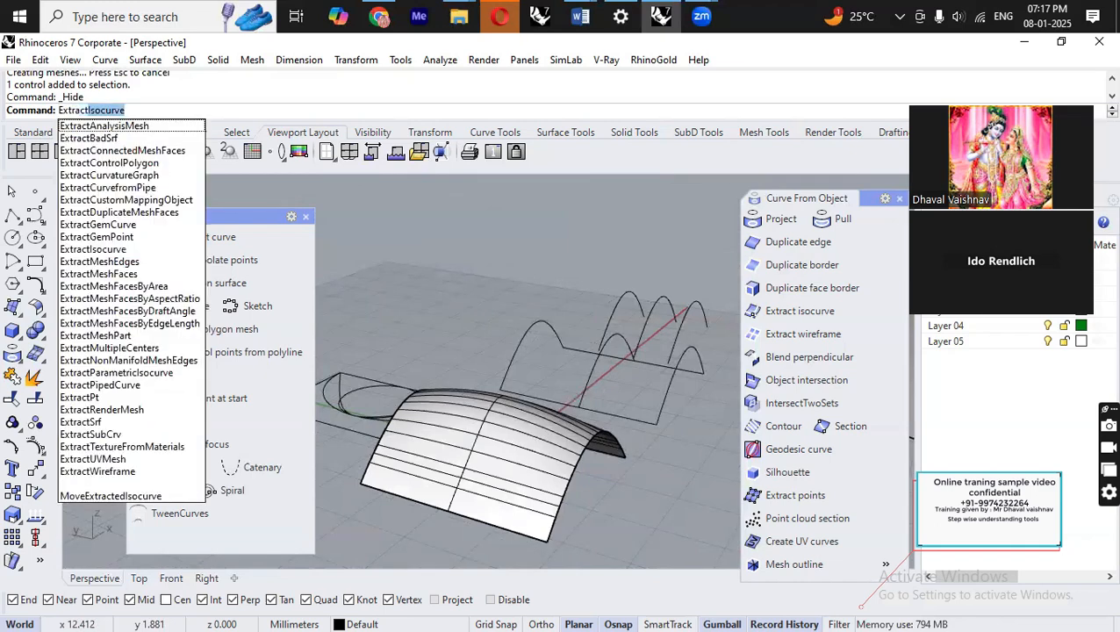
{"action": "key", "text": "Return"}
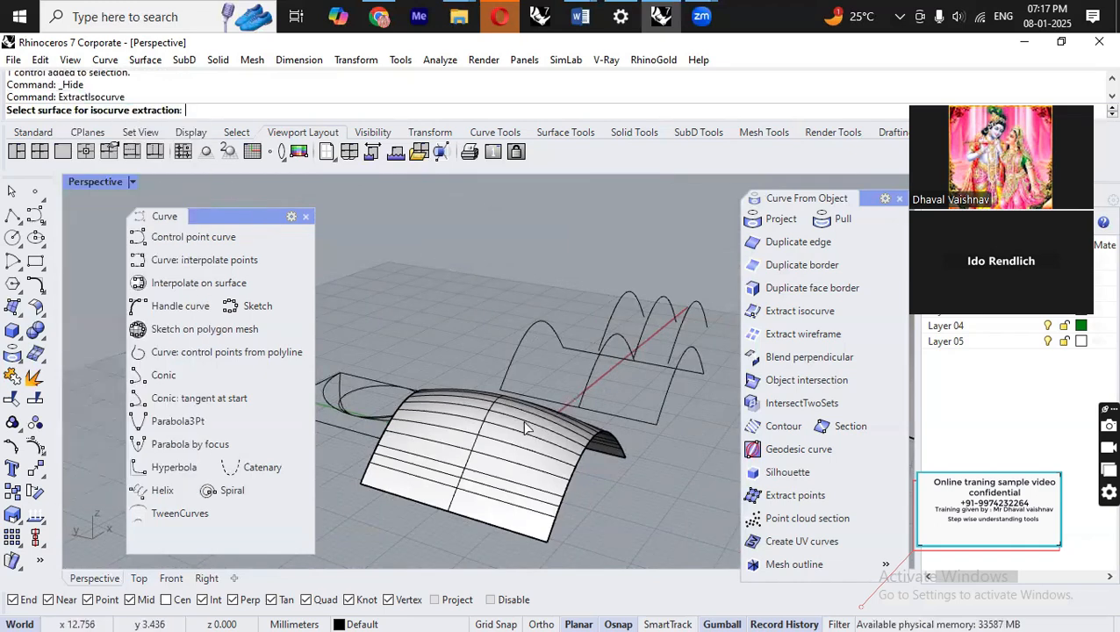
{"action": "left_click", "coordinate": [527, 427]}
{"action": "right_click_drag", "start_coordinate": [513, 428], "coordinate": [497, 465]}
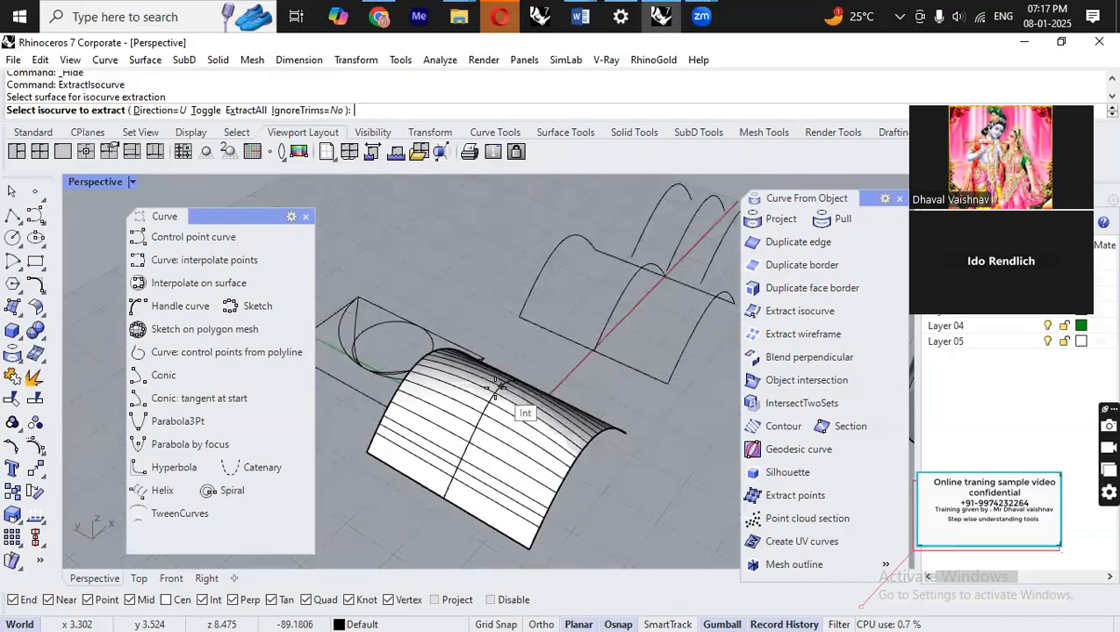
{"action": "left_click", "coordinate": [514, 411]}
{"action": "key", "text": "Return"}
{"action": "mouse_move", "coordinate": [524, 409]}
{"action": "right_mouse_down"}
{"action": "mouse_move", "coordinate": [523, 467]}
{"action": "mouse_move", "coordinate": [519, 425]}
{"action": "right_mouse_up"}
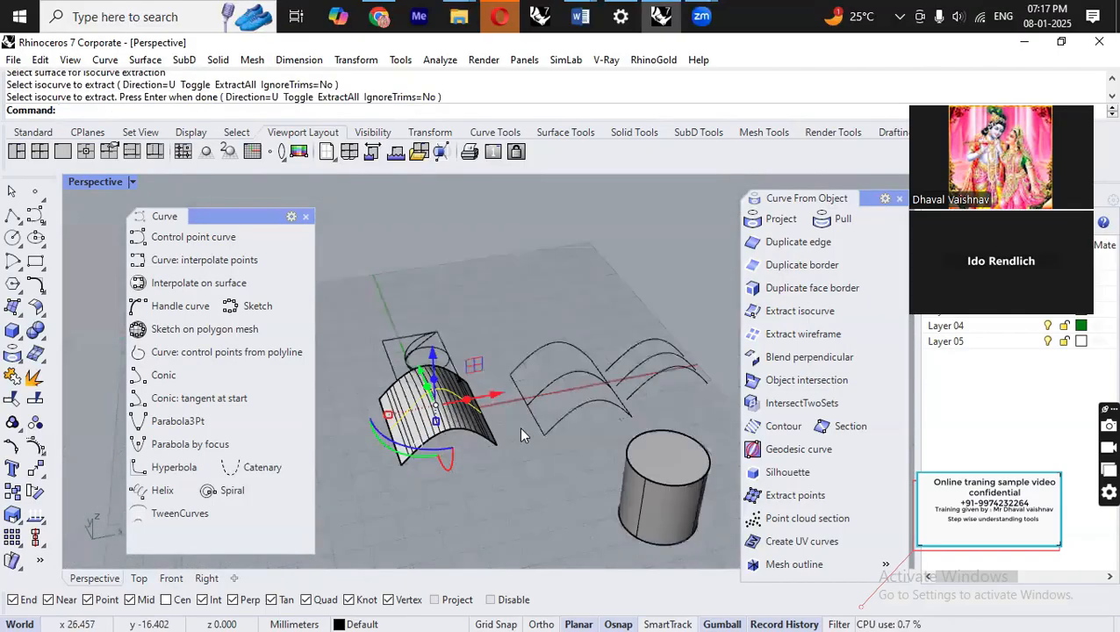
{"action": "left_click_drag", "start_coordinate": [498, 394], "coordinate": [595, 393]}
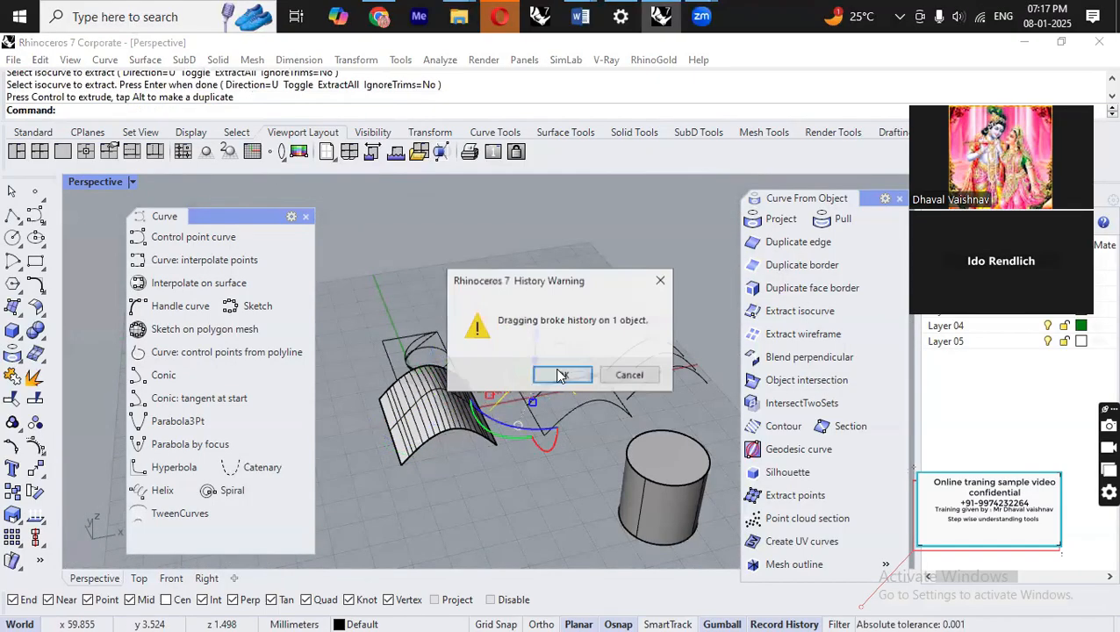
{"action": "left_click", "coordinate": [563, 373]}
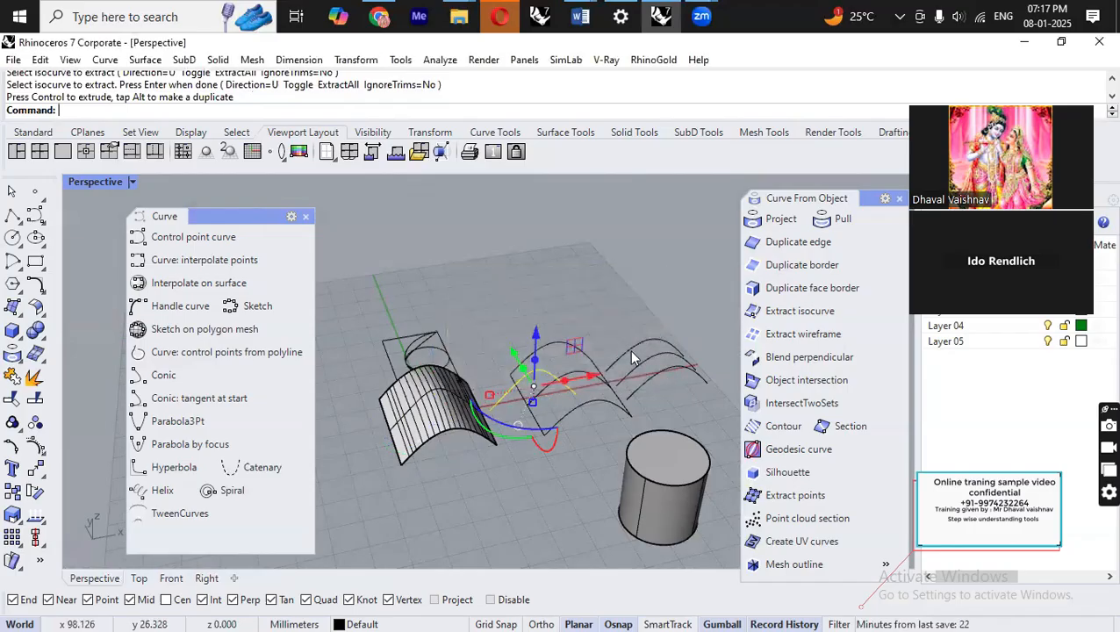
Select the extracted isocurve and display its control points.
{"action": "scroll", "coordinate": [597, 378], "scroll_direction": "up", "scroll_amount": 4}
{"action": "left_click", "coordinate": [546, 303]}
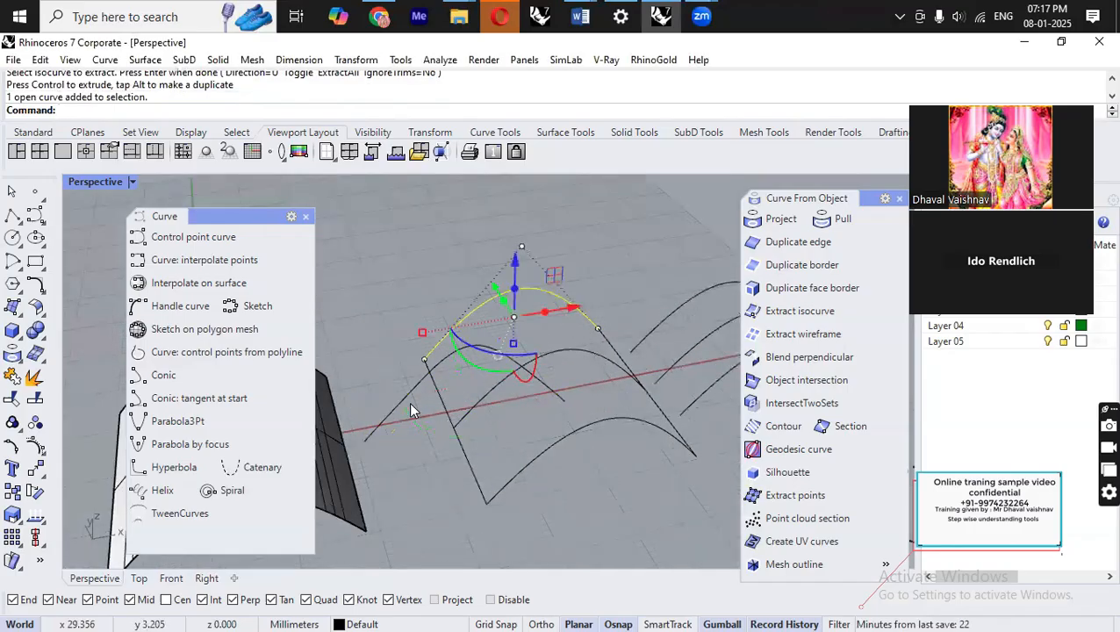
{"action": "left_click", "coordinate": [409, 384]}
{"action": "left_click", "coordinate": [409, 383]}
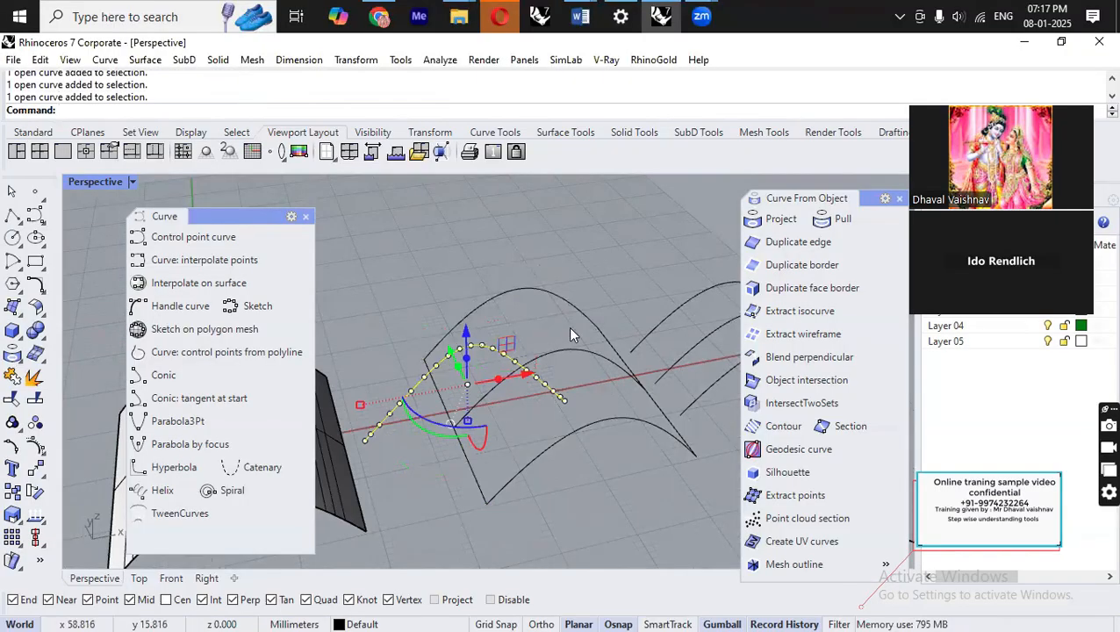
{"action": "scroll", "coordinate": [622, 362], "scroll_direction": "down", "scroll_amount": 5}
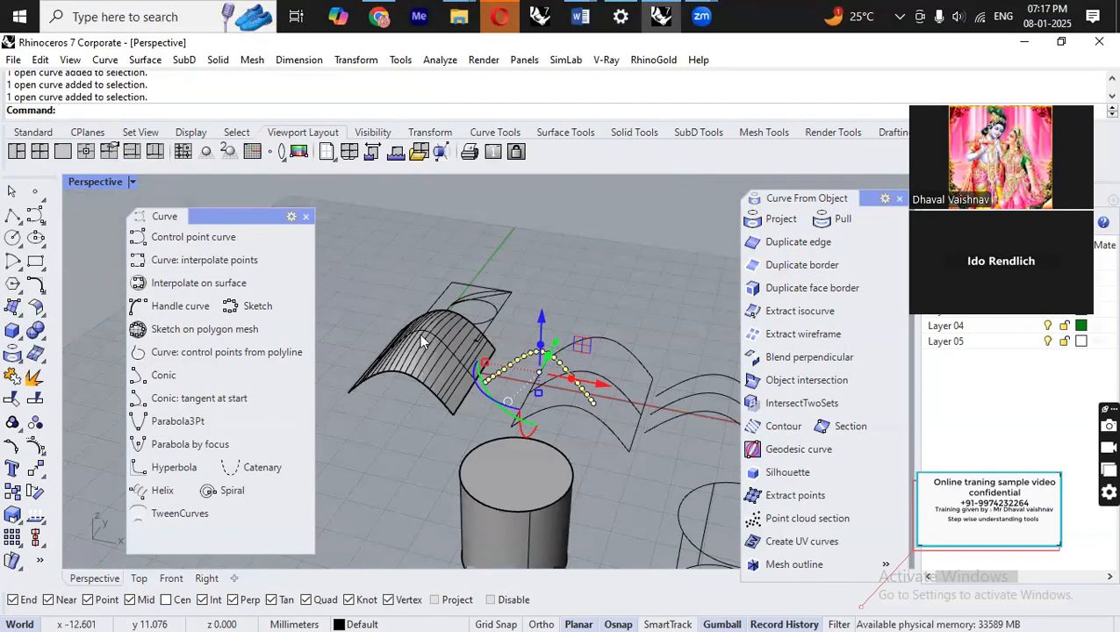
Drag the extracted isocurve's control points with the gumball to adjust its shape.
{"action": "left_click", "coordinate": [571, 343]}
{"action": "left_click", "coordinate": [498, 376]}
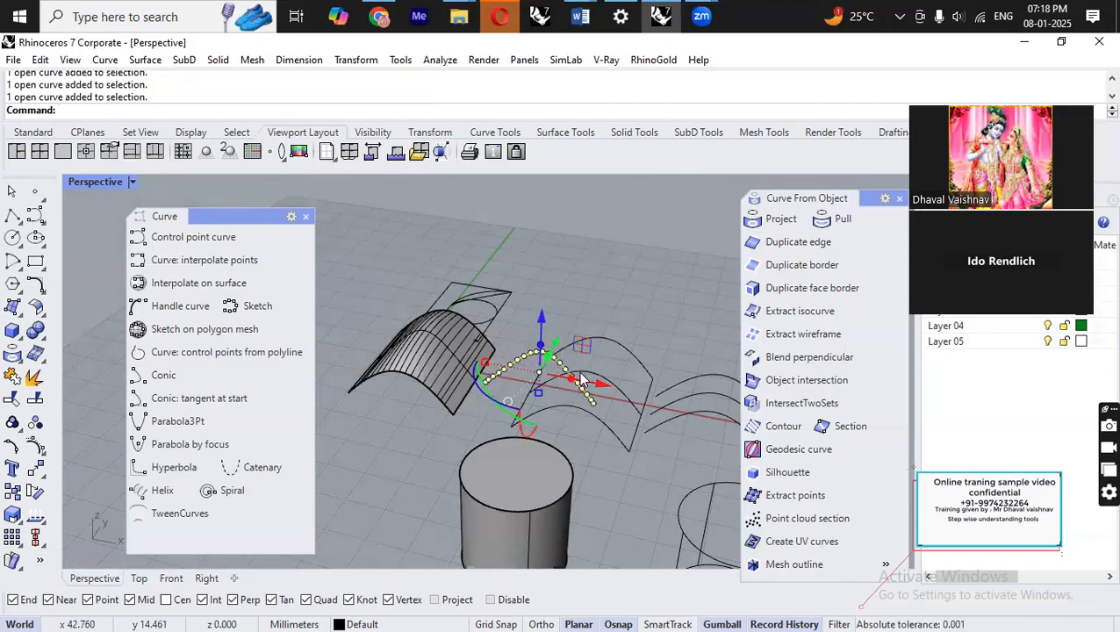
{"action": "right_click_drag", "start_coordinate": [581, 379], "coordinate": [489, 330]}
{"action": "right_click_drag", "start_coordinate": [479, 418], "coordinate": [454, 366]}
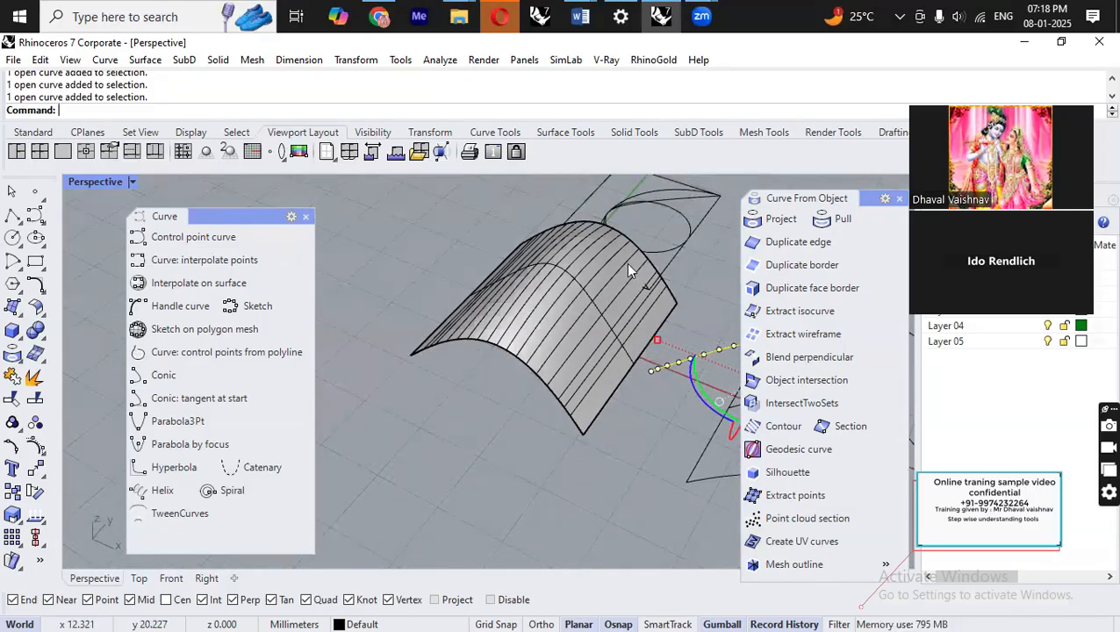
{"action": "right_click_drag", "start_coordinate": [409, 351], "coordinate": [610, 336]}
{"action": "left_click_drag", "start_coordinate": [607, 331], "coordinate": [617, 336], "text": "alt"}
{"action": "left_click", "coordinate": [649, 421]}
{"action": "right_click_drag", "start_coordinate": [649, 422], "coordinate": [584, 371]}
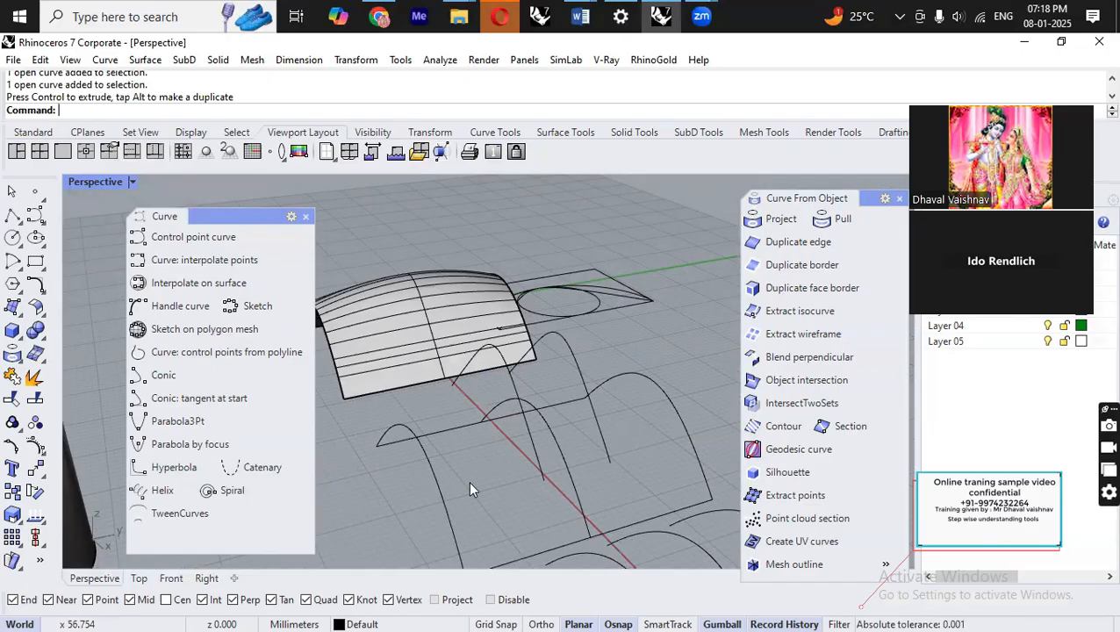
Inspect the model from different angles, selecting the isocurve and the arched surface.
{"action": "left_click", "coordinate": [560, 458]}
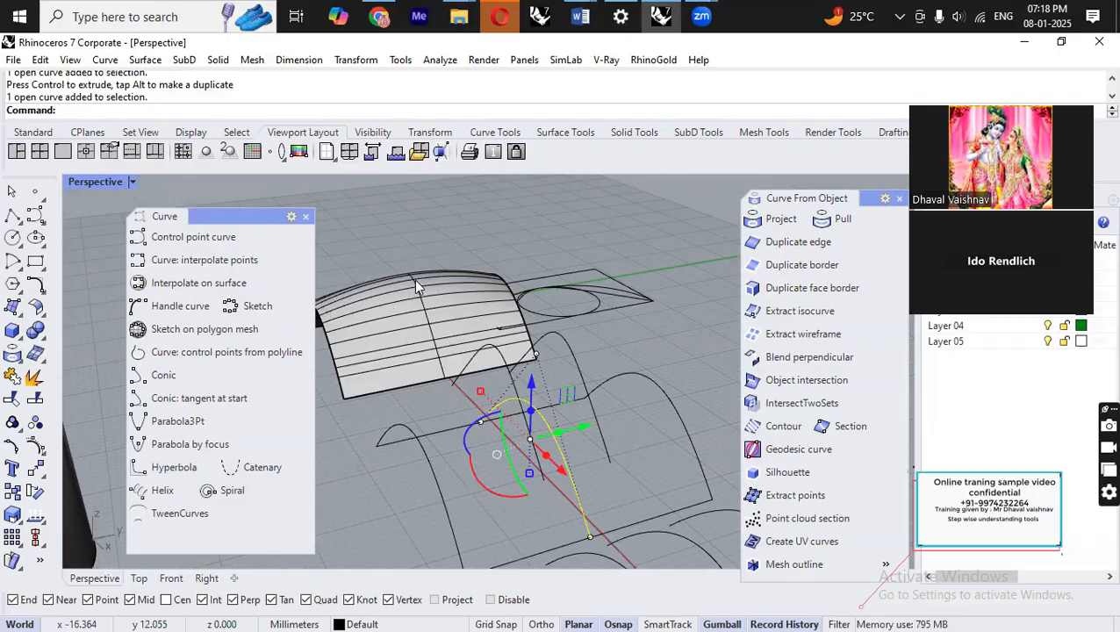
{"action": "left_click", "coordinate": [645, 339]}
{"action": "scroll", "coordinate": [643, 338], "scroll_direction": "down", "scroll_amount": 4}
{"action": "right_click_drag", "start_coordinate": [560, 341], "coordinate": [670, 383]}
{"action": "scroll", "coordinate": [669, 382], "scroll_direction": "down", "scroll_amount": 6}
{"action": "scroll", "coordinate": [474, 312], "scroll_direction": "up", "scroll_amount": 6}
{"action": "scroll", "coordinate": [474, 312], "scroll_direction": "up", "scroll_amount": 4}
{"action": "left_click", "coordinate": [594, 369]}
{"action": "left_click", "coordinate": [502, 269]}
{"action": "scroll", "coordinate": [400, 329], "scroll_direction": "down", "scroll_amount": 5}
{"action": "right_click_drag", "start_coordinate": [620, 387], "coordinate": [418, 348]}
{"action": "scroll", "coordinate": [418, 349], "scroll_direction": "down", "scroll_amount": 6}
{"action": "scroll", "coordinate": [621, 349], "scroll_direction": "up", "scroll_amount": 3}
{"action": "scroll", "coordinate": [476, 371], "scroll_direction": "down", "scroll_amount": 5}
{"action": "scroll", "coordinate": [596, 374], "scroll_direction": "up", "scroll_amount": 6}
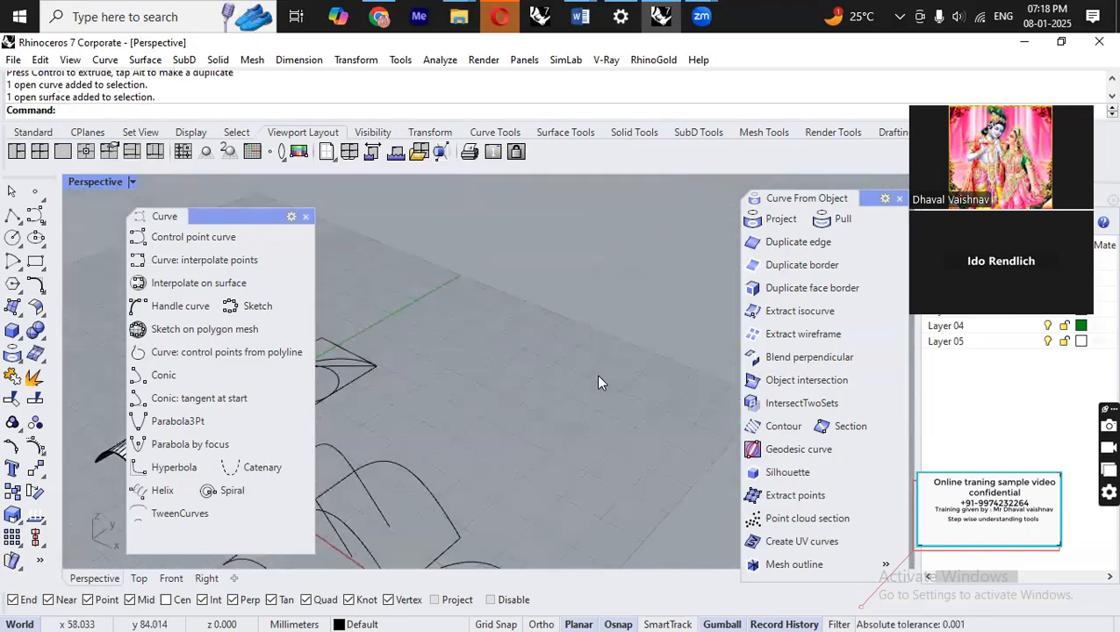
{"action": "scroll", "coordinate": [571, 355], "scroll_direction": "down", "scroll_amount": 3}
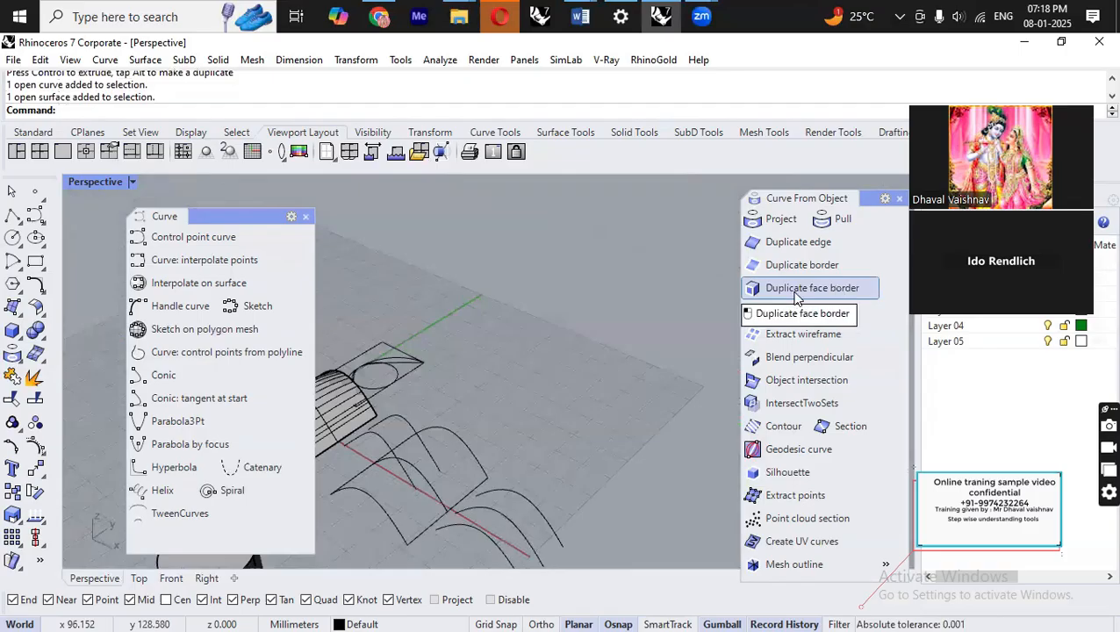
Duplicate the border of the arched surface and move the copied border aside.
{"action": "left_click", "coordinate": [802, 265]}
{"action": "scroll", "coordinate": [629, 383], "scroll_direction": "down", "scroll_amount": 2}
{"action": "scroll", "coordinate": [442, 412], "scroll_direction": "up", "scroll_amount": 5}
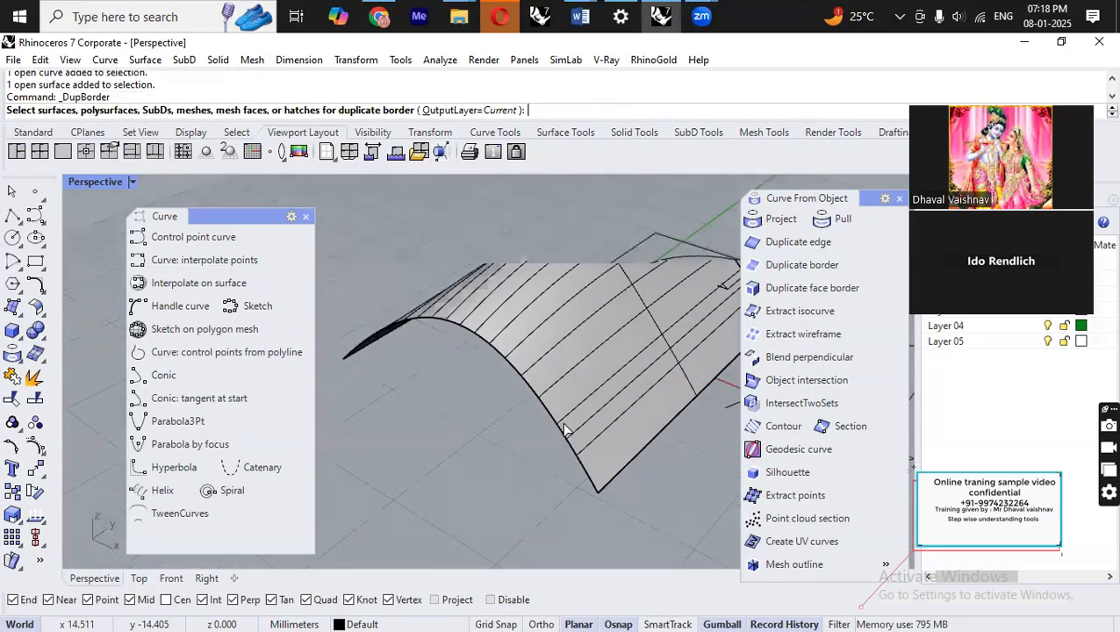
{"action": "left_click", "coordinate": [628, 462]}
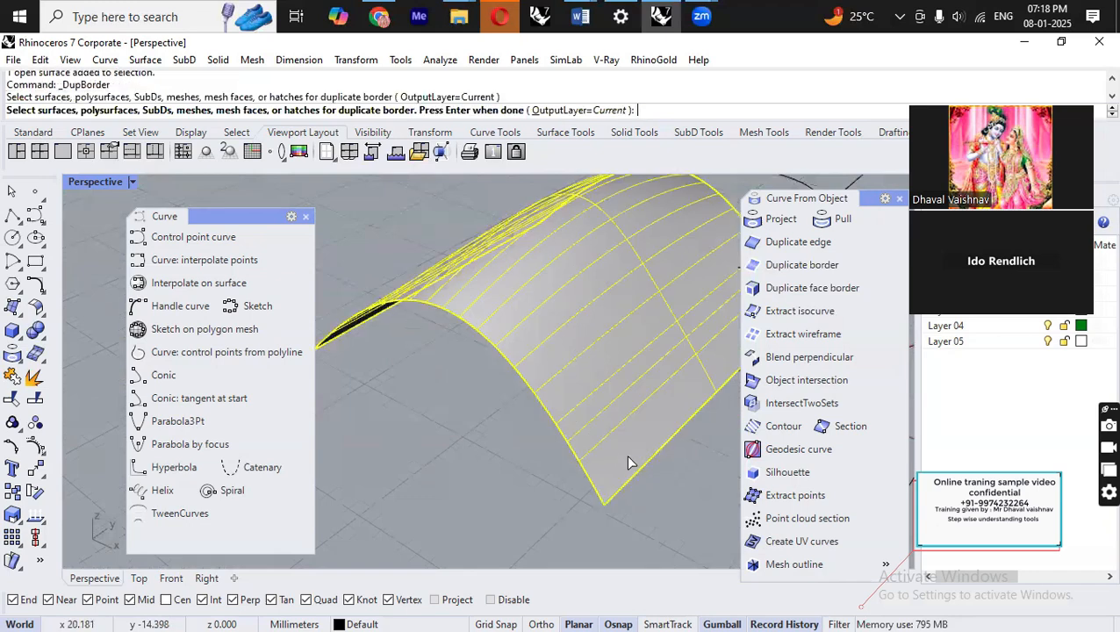
{"action": "right_click", "coordinate": [546, 504]}
{"action": "scroll", "coordinate": [526, 446], "scroll_direction": "down", "scroll_amount": 6}
{"action": "right_click_drag", "start_coordinate": [568, 423], "coordinate": [638, 389]}
{"action": "left_click_drag", "start_coordinate": [597, 380], "coordinate": [410, 389]}
{"action": "left_click", "coordinate": [560, 378]}
{"action": "left_click", "coordinate": [626, 499]}
{"action": "scroll", "coordinate": [618, 347], "scroll_direction": "down", "scroll_amount": 5}
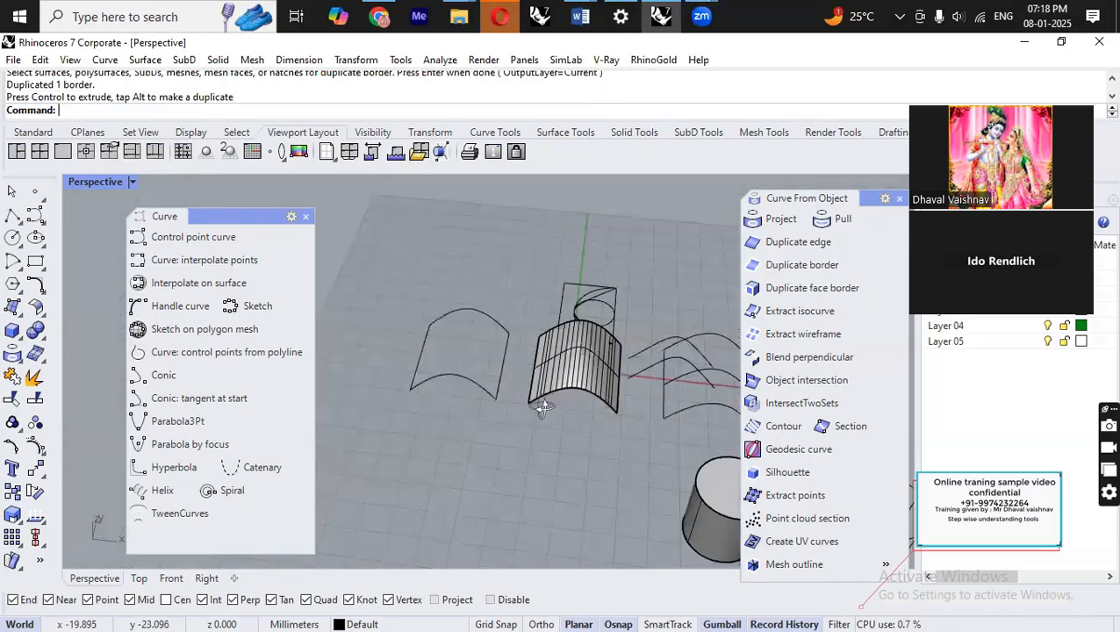
Select the duplicated border curve and reposition it.
{"action": "right_click_drag", "start_coordinate": [512, 408], "coordinate": [497, 429]}
{"action": "left_click", "coordinate": [437, 414]}
{"action": "scroll", "coordinate": [551, 426], "scroll_direction": "down", "scroll_amount": 5}
{"action": "scroll", "coordinate": [483, 406], "scroll_direction": "up", "scroll_amount": 9}
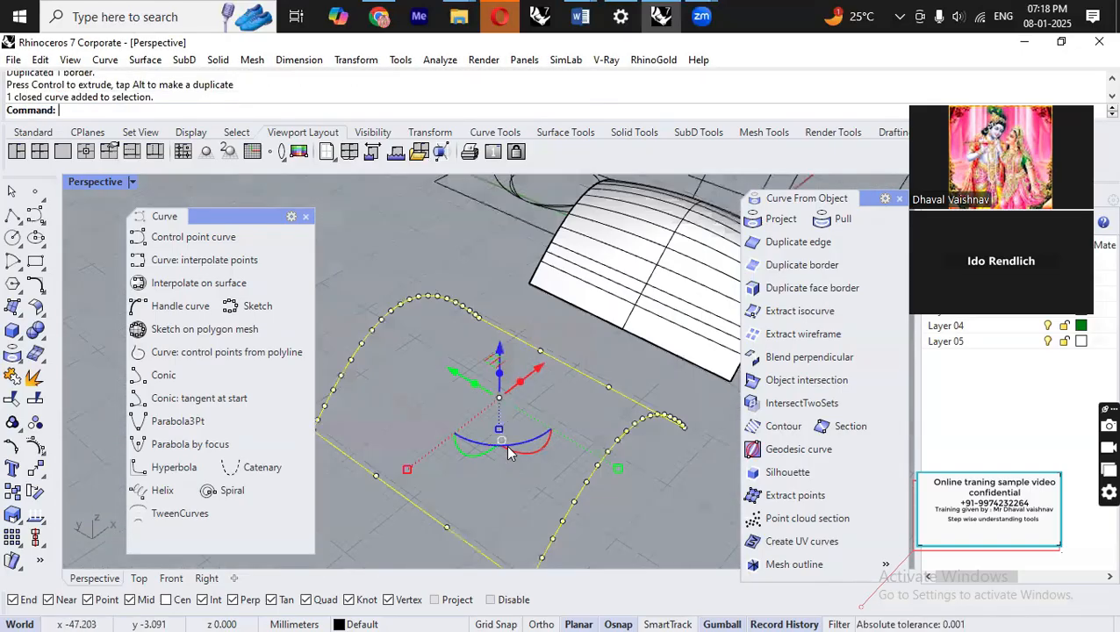
{"action": "right_click_drag", "start_coordinate": [572, 407], "coordinate": [463, 337]}
{"action": "scroll", "coordinate": [458, 391], "scroll_direction": "down", "scroll_amount": 5}
{"action": "scroll", "coordinate": [463, 337], "scroll_direction": "down", "scroll_amount": 6}
{"action": "scroll", "coordinate": [634, 437], "scroll_direction": "up", "scroll_amount": 7}
{"action": "left_click", "coordinate": [644, 447]}
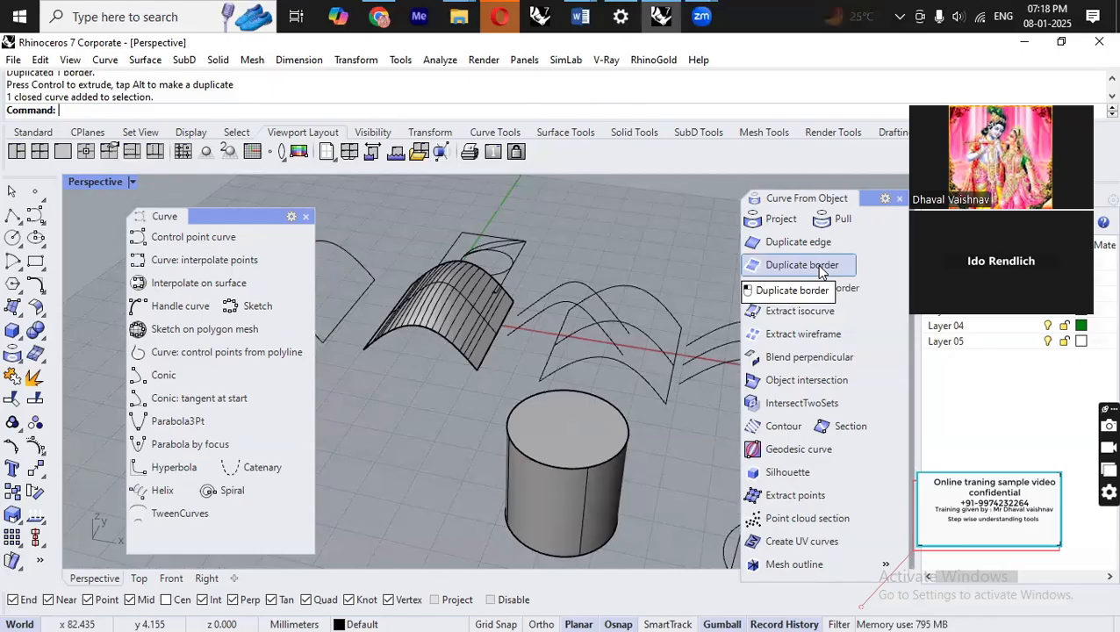
Try to duplicate the border of the closed cylinder.
{"action": "left_click", "coordinate": [821, 268]}
{"action": "left_click", "coordinate": [577, 447]}
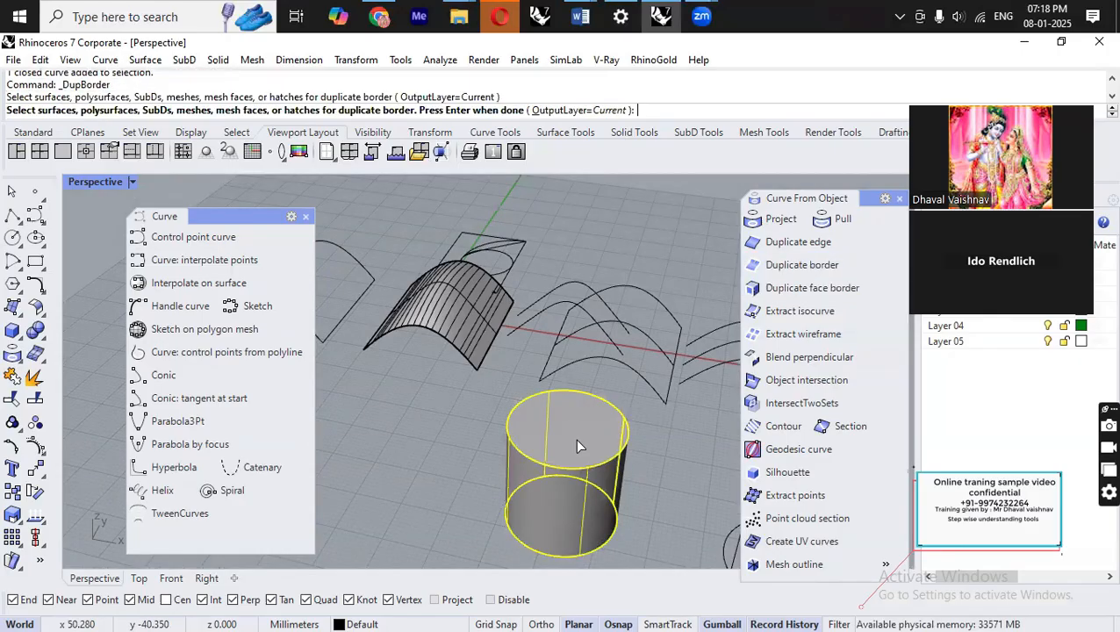
{"action": "right_click", "coordinate": [577, 448]}
{"action": "right_click_drag", "start_coordinate": [577, 448], "coordinate": [602, 447]}
{"action": "left_click", "coordinate": [600, 440]}
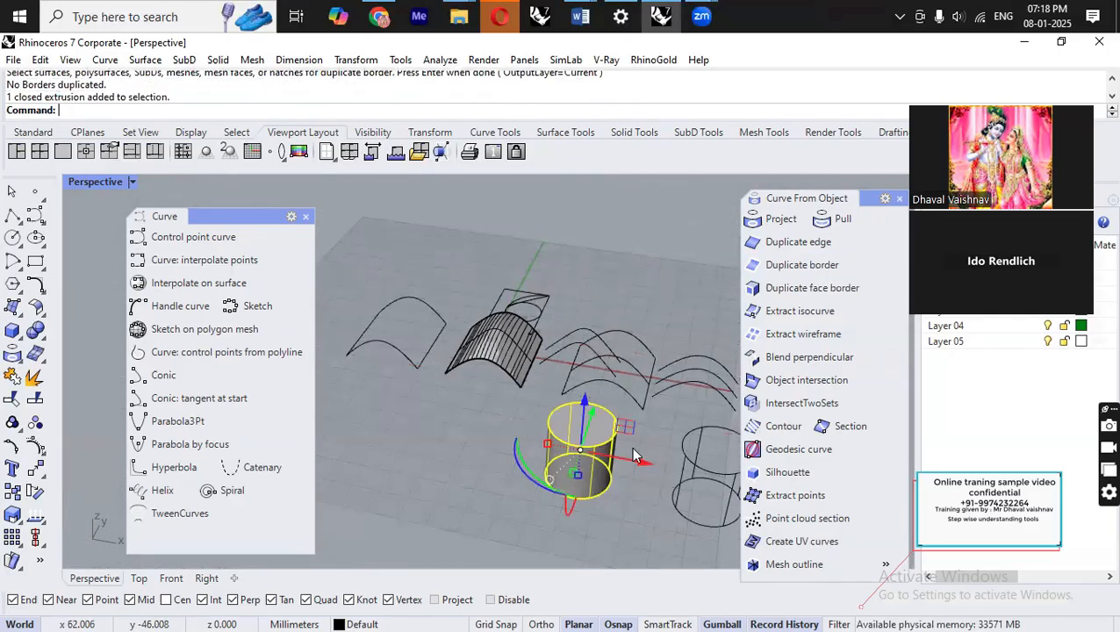
{"action": "key", "text": "Escape"}
Duplicate the cylinder's top edge with DupEdge and move the copied circle aside.
{"action": "scroll", "coordinate": [562, 429], "scroll_direction": "up", "scroll_amount": 7}
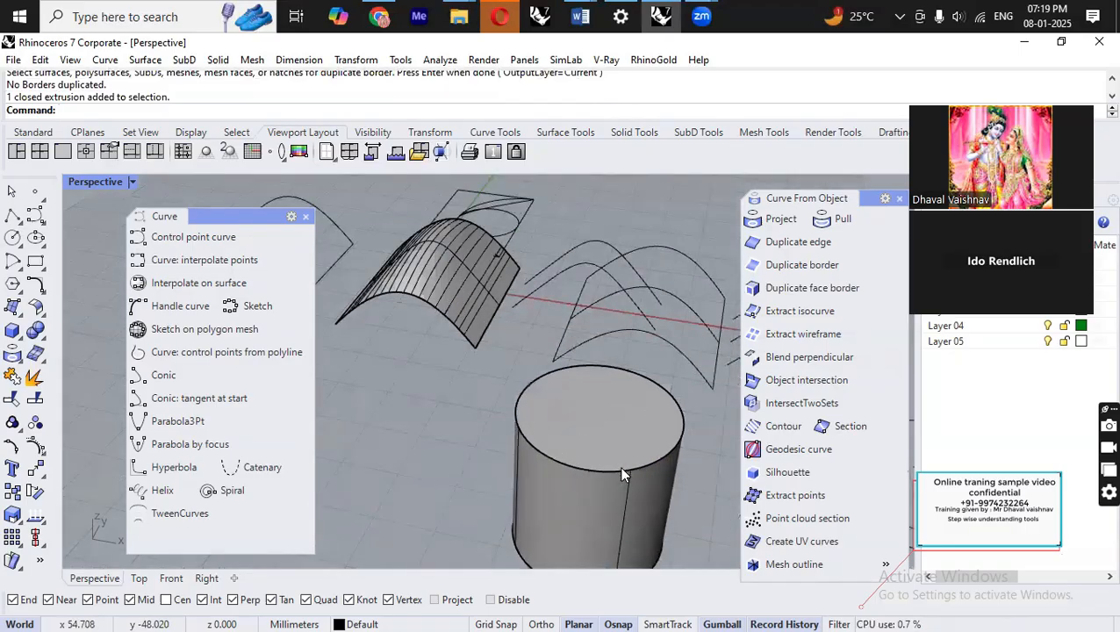
{"action": "left_click", "coordinate": [620, 467]}
{"action": "scroll", "coordinate": [540, 407], "scroll_direction": "down", "scroll_amount": 6}
{"action": "left_click", "coordinate": [691, 504]}
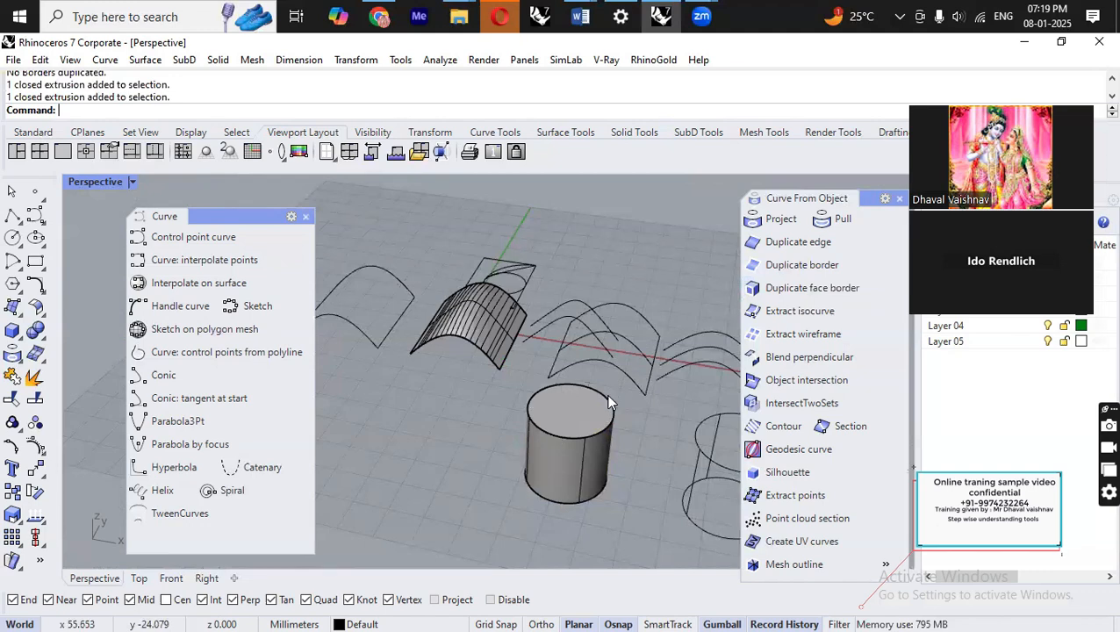
{"action": "scroll", "coordinate": [610, 402], "scroll_direction": "up", "scroll_amount": 4}
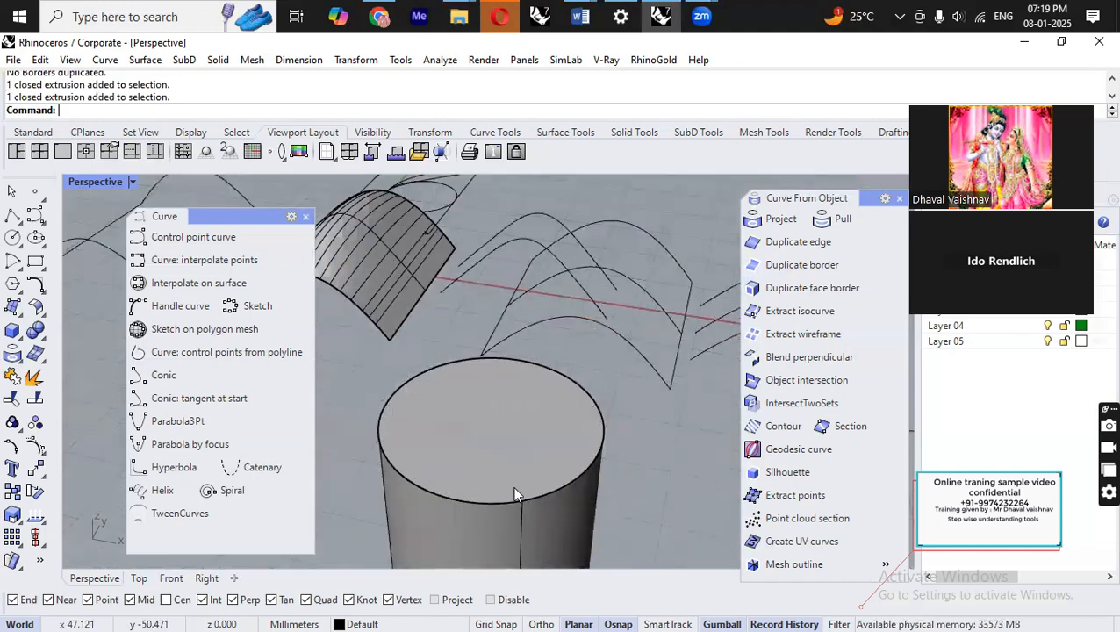
{"action": "type", "text": "DupEdge"}
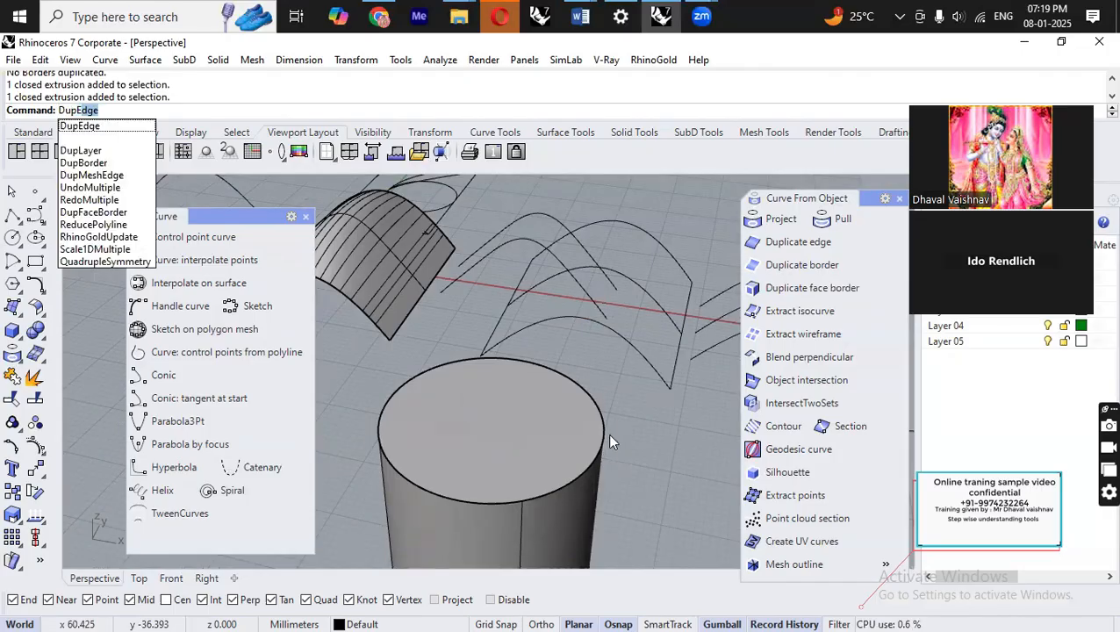
{"action": "key", "text": "Return"}
{"action": "left_click", "coordinate": [569, 379]}
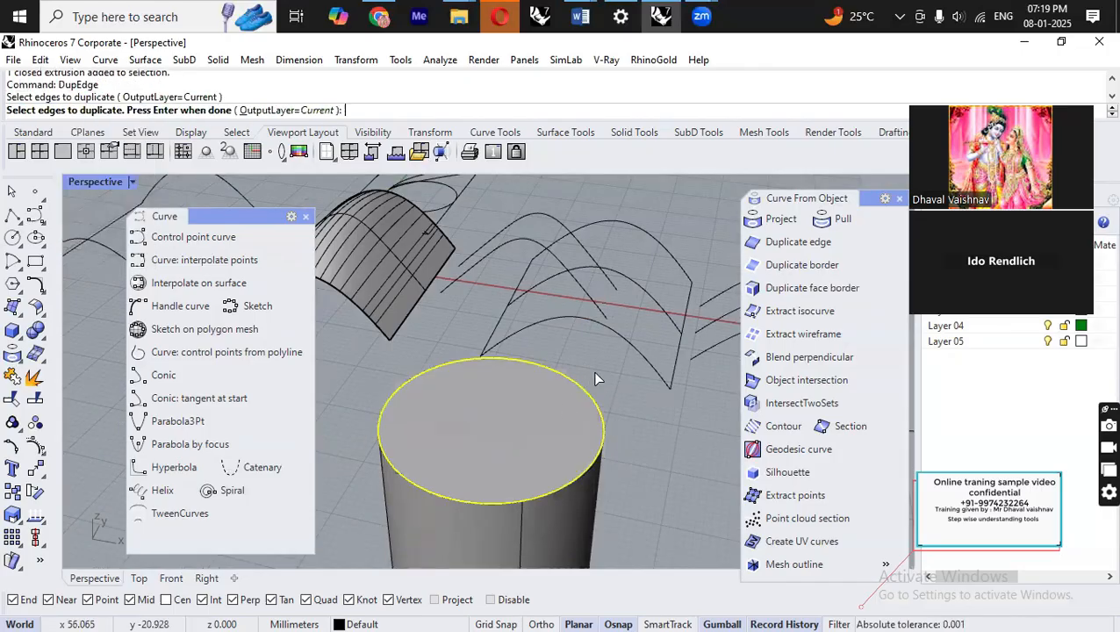
{"action": "key", "text": "Return"}
{"action": "scroll", "coordinate": [562, 327], "scroll_direction": "down", "scroll_amount": 4}
{"action": "left_click_drag", "start_coordinate": [605, 373], "coordinate": [358, 348]}
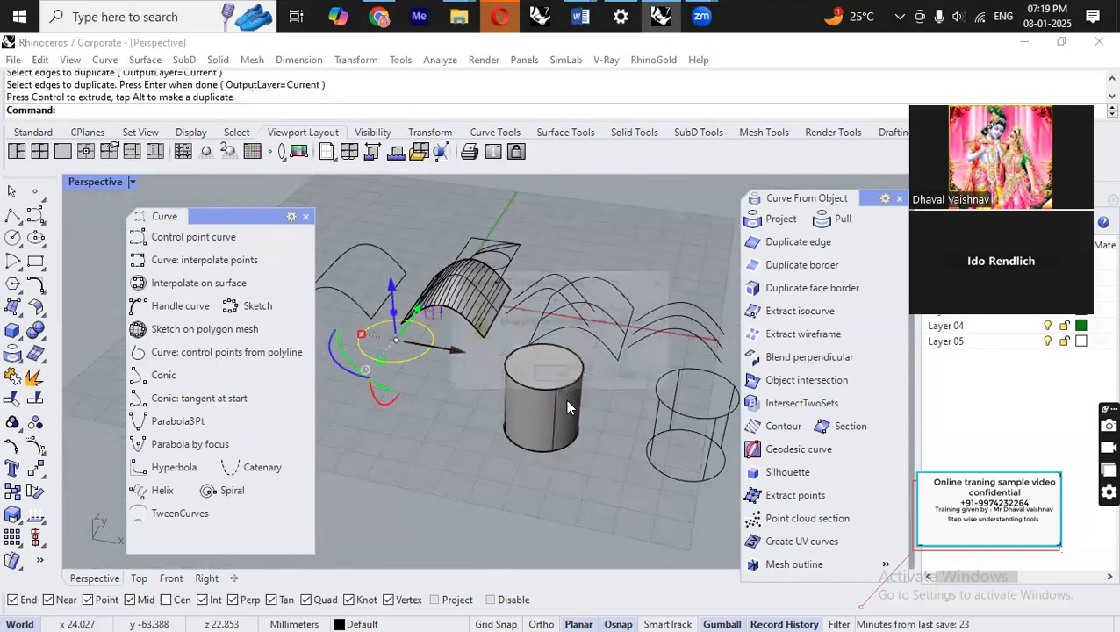
Duplicate the cylinder's top face border with DupFaceBorder and move the copy away.
{"action": "left_click", "coordinate": [560, 379]}
{"action": "left_click", "coordinate": [588, 441]}
{"action": "right_click_drag", "start_coordinate": [544, 379], "coordinate": [543, 402]}
{"action": "scroll", "coordinate": [554, 377], "scroll_direction": "up", "scroll_amount": 4}
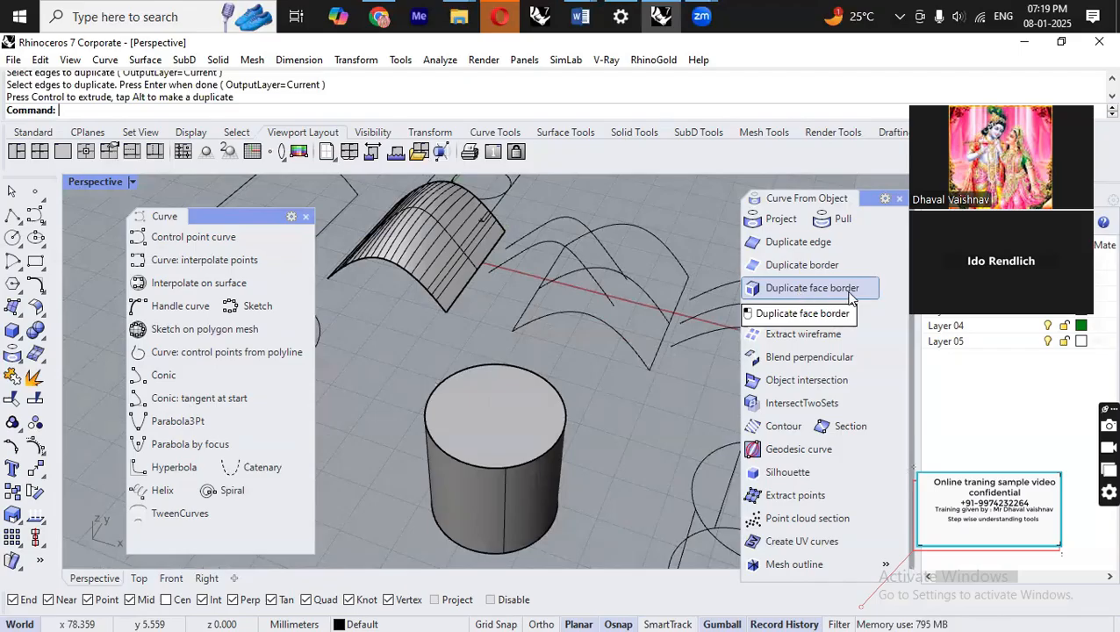
{"action": "type", "text": "DupFaceBorder"}
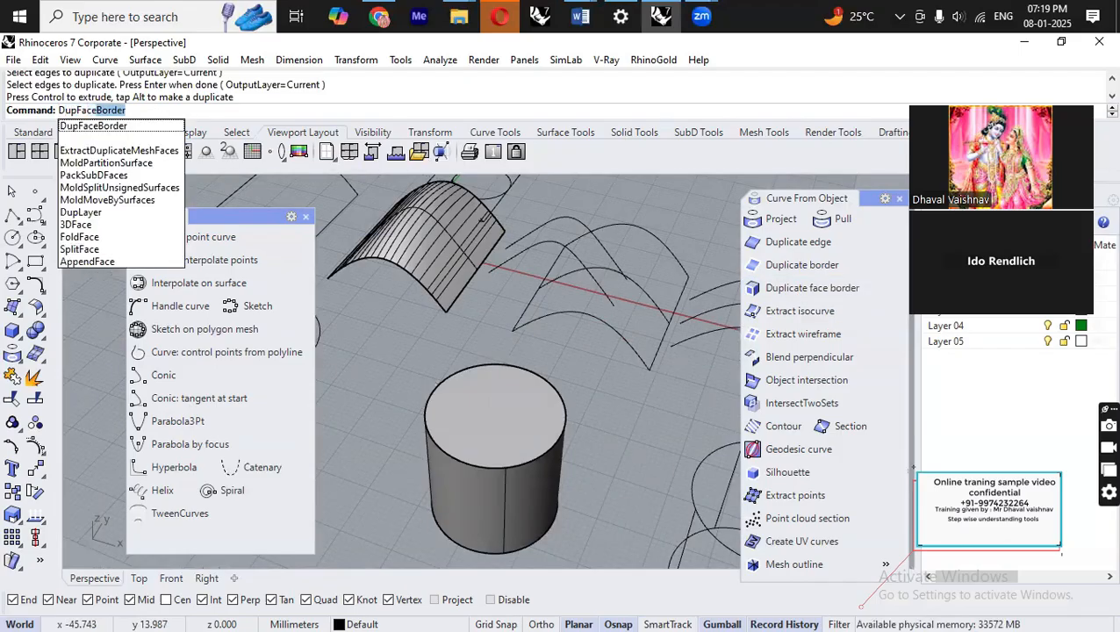
{"action": "key", "text": "Return"}
{"action": "scroll", "coordinate": [502, 396], "scroll_direction": "down", "scroll_amount": 3}
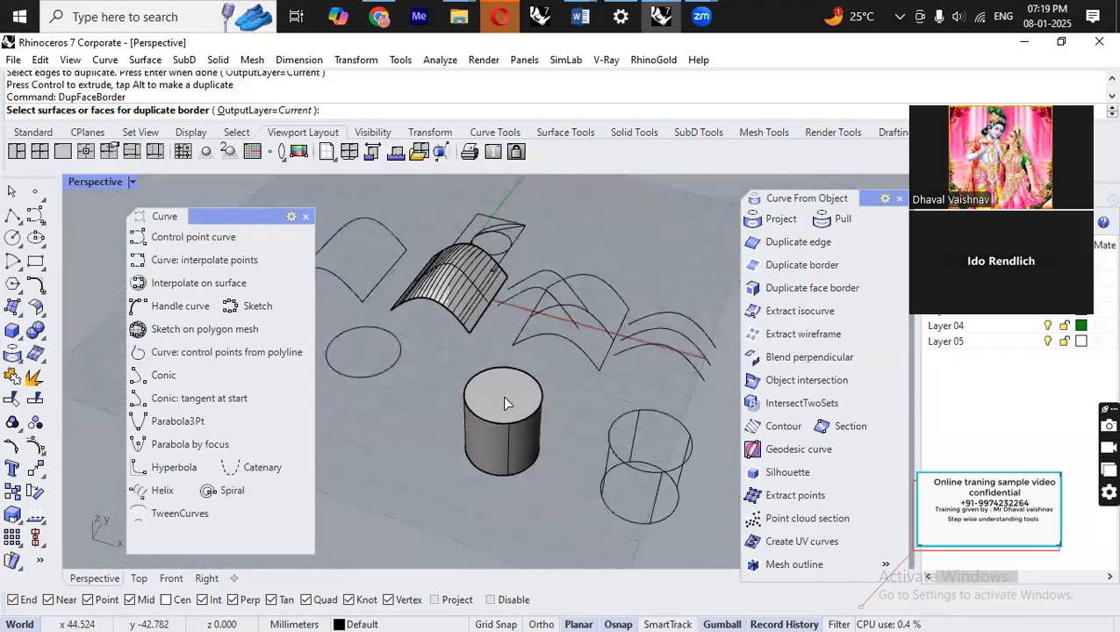
{"action": "left_click", "coordinate": [505, 402]}
{"action": "key", "text": "Return"}
{"action": "left_click_drag", "start_coordinate": [523, 391], "coordinate": [453, 499]}
{"action": "left_click", "coordinate": [539, 506]}
{"action": "right_click_drag", "start_coordinate": [539, 506], "coordinate": [503, 442]}
{"action": "scroll", "coordinate": [503, 442], "scroll_direction": "down", "scroll_amount": 4}
{"action": "scroll", "coordinate": [503, 443], "scroll_direction": "up", "scroll_amount": 4}
{"action": "right_click_drag", "start_coordinate": [539, 507], "coordinate": [500, 421]}
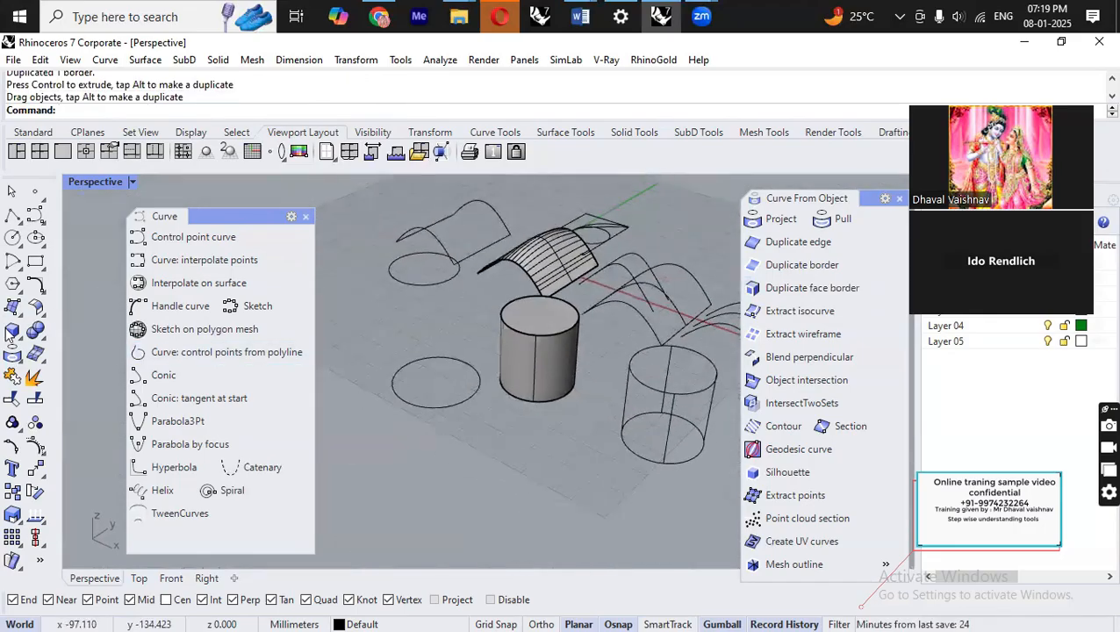
Draw a corner-to-corner box with height next to the cylinder.
{"action": "left_click", "coordinate": [25, 337]}
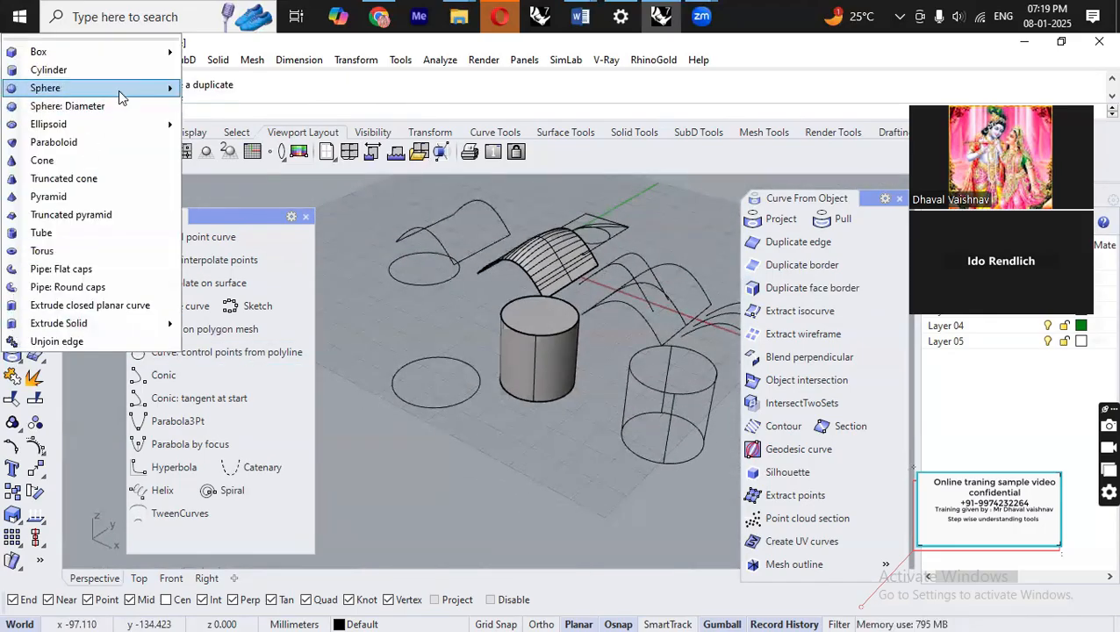
{"action": "left_click", "coordinate": [217, 60]}
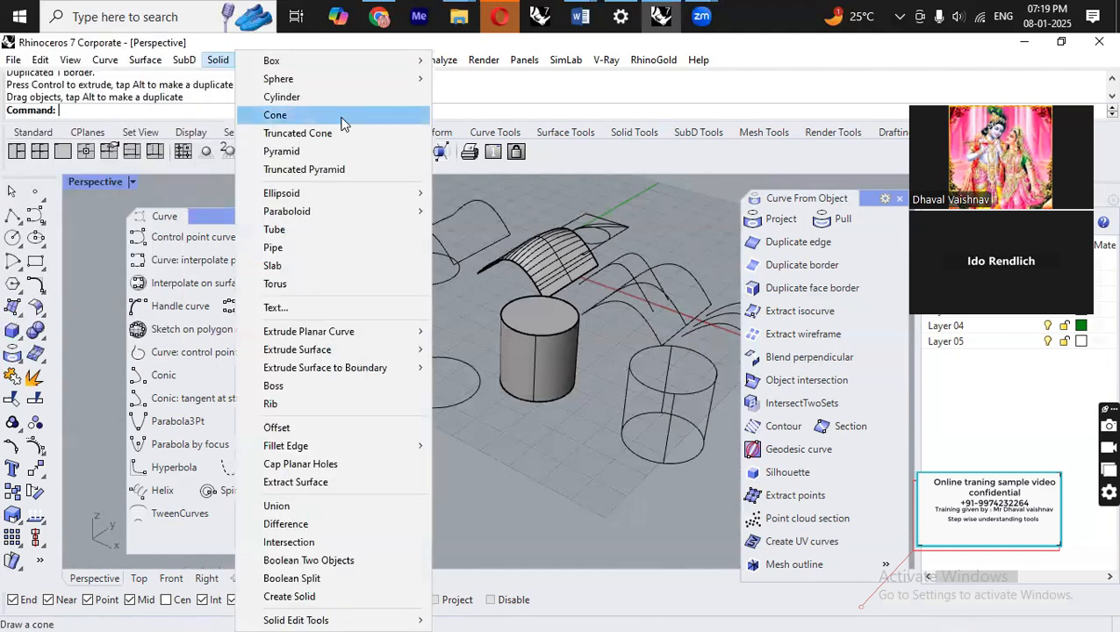
{"action": "mouse_move", "coordinate": [316, 63]}
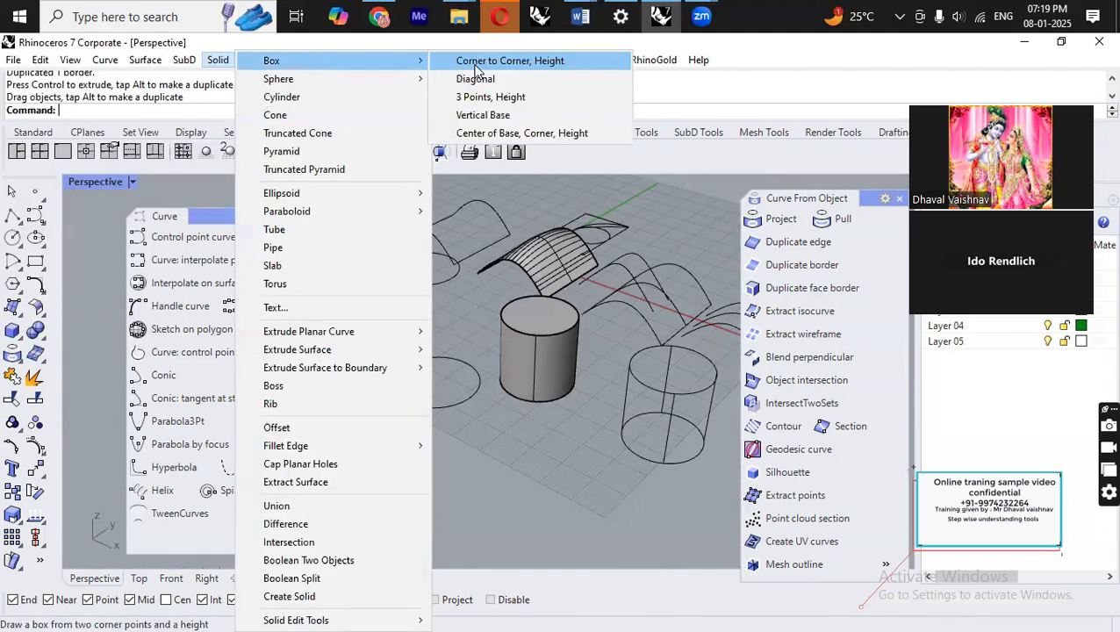
{"action": "left_click", "coordinate": [475, 66]}
{"action": "left_click", "coordinate": [569, 445]}
{"action": "left_click", "coordinate": [560, 538]}
{"action": "left_click", "coordinate": [573, 458]}
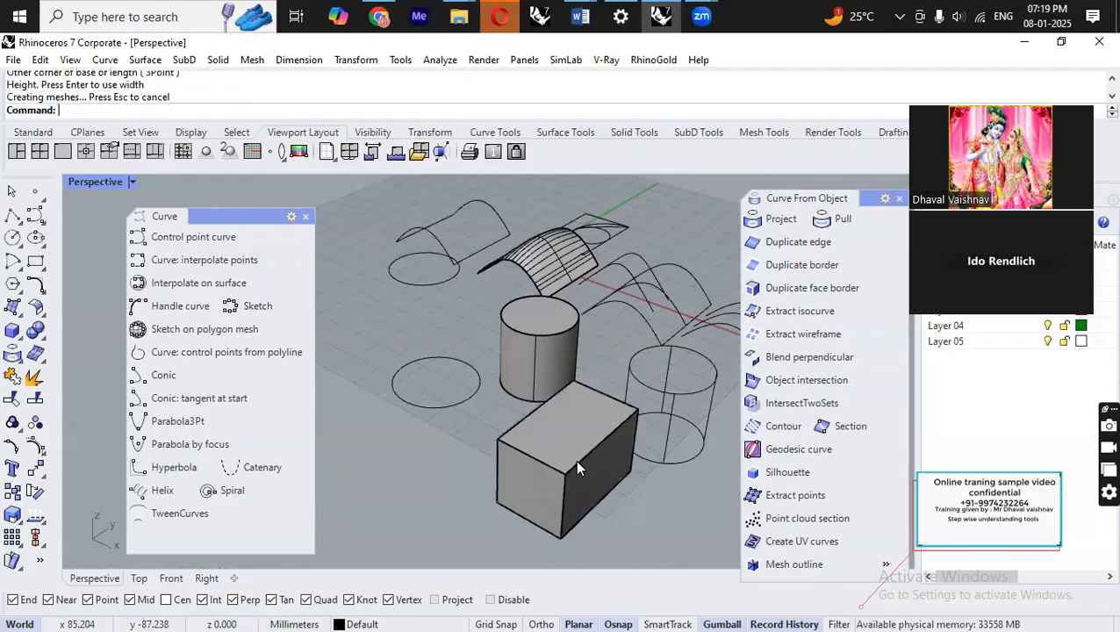
Move the box so it overlaps the side of the cylinder.
{"action": "right_click_drag", "start_coordinate": [576, 460], "coordinate": [657, 425]}
{"action": "left_click", "coordinate": [601, 324]}
{"action": "right_click_drag", "start_coordinate": [601, 325], "coordinate": [548, 396]}
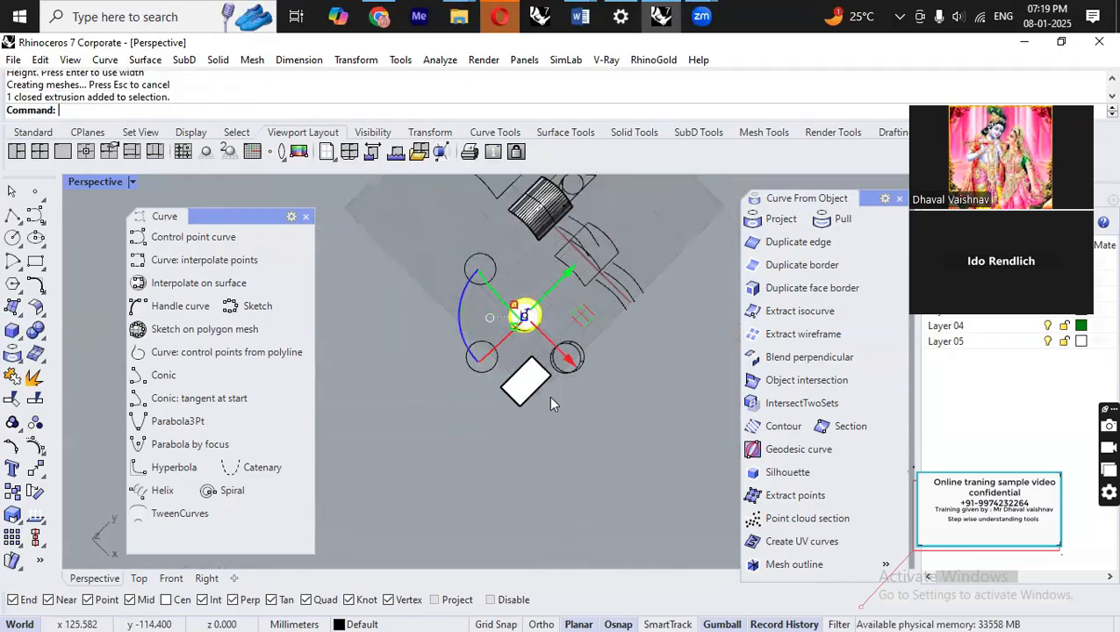
{"action": "left_click_drag", "start_coordinate": [582, 316], "coordinate": [587, 360]}
{"action": "right_click_drag", "start_coordinate": [601, 448], "coordinate": [516, 321]}
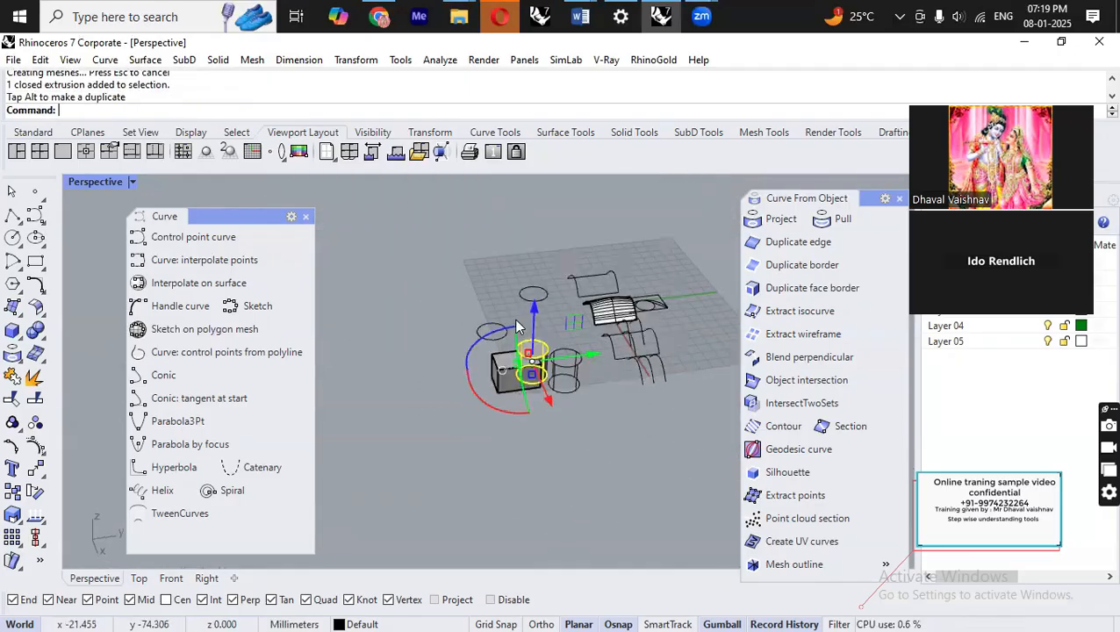
{"action": "scroll", "coordinate": [549, 336], "scroll_direction": "up", "scroll_amount": 5}
{"action": "scroll", "coordinate": [552, 334], "scroll_direction": "up", "scroll_amount": 4}
{"action": "left_click_drag", "start_coordinate": [511, 335], "coordinate": [574, 303]}
{"action": "left_click", "coordinate": [577, 305]}
{"action": "right_click_drag", "start_coordinate": [576, 307], "coordinate": [465, 339]}
{"action": "scroll", "coordinate": [546, 360], "scroll_direction": "down", "scroll_amount": 5}
{"action": "right_click_drag", "start_coordinate": [546, 360], "coordinate": [456, 377]}
{"action": "scroll", "coordinate": [450, 375], "scroll_direction": "up", "scroll_amount": 7}
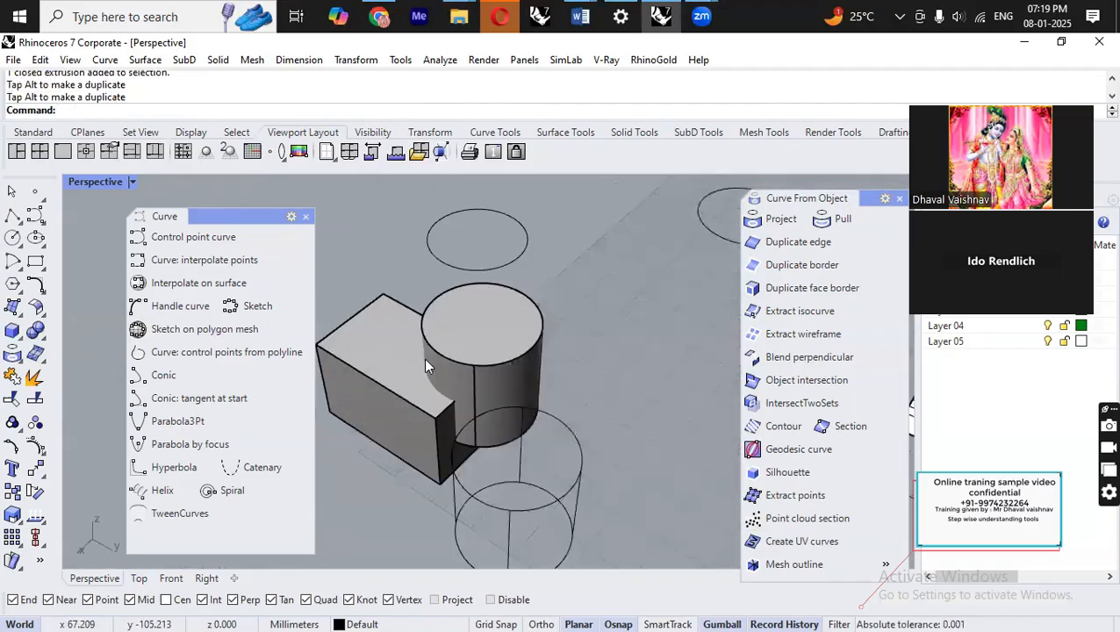
Subtract the cylinder from the box with Boolean difference, setting DeleteInput to Yes.
{"action": "left_click", "coordinate": [37, 351]}
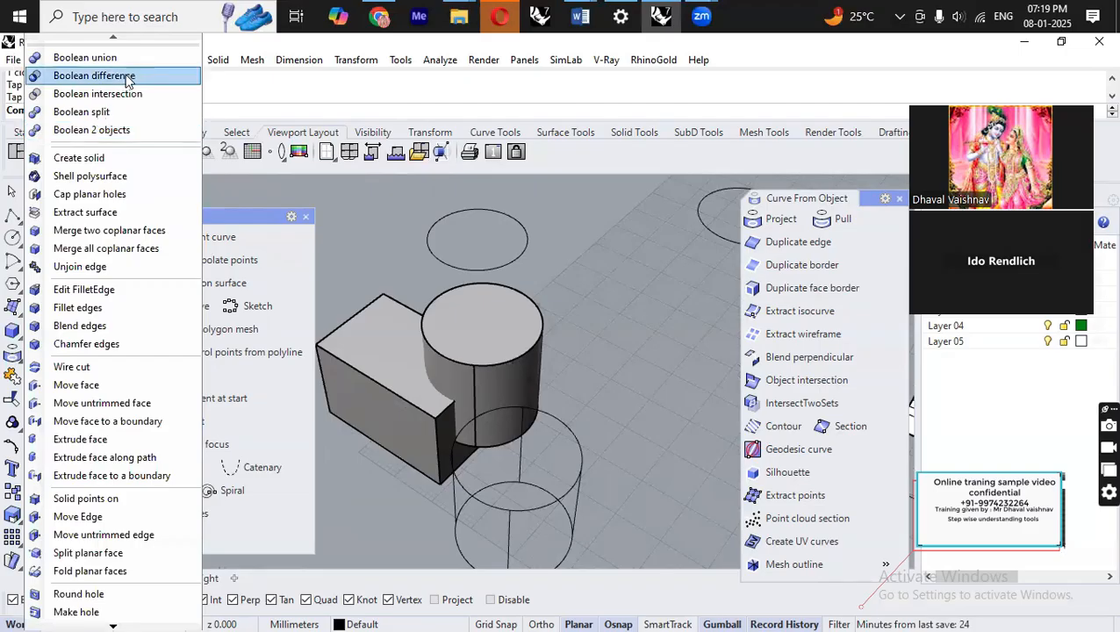
{"action": "left_click", "coordinate": [96, 74]}
{"action": "left_click", "coordinate": [397, 359]}
{"action": "right_click", "coordinate": [397, 353]}
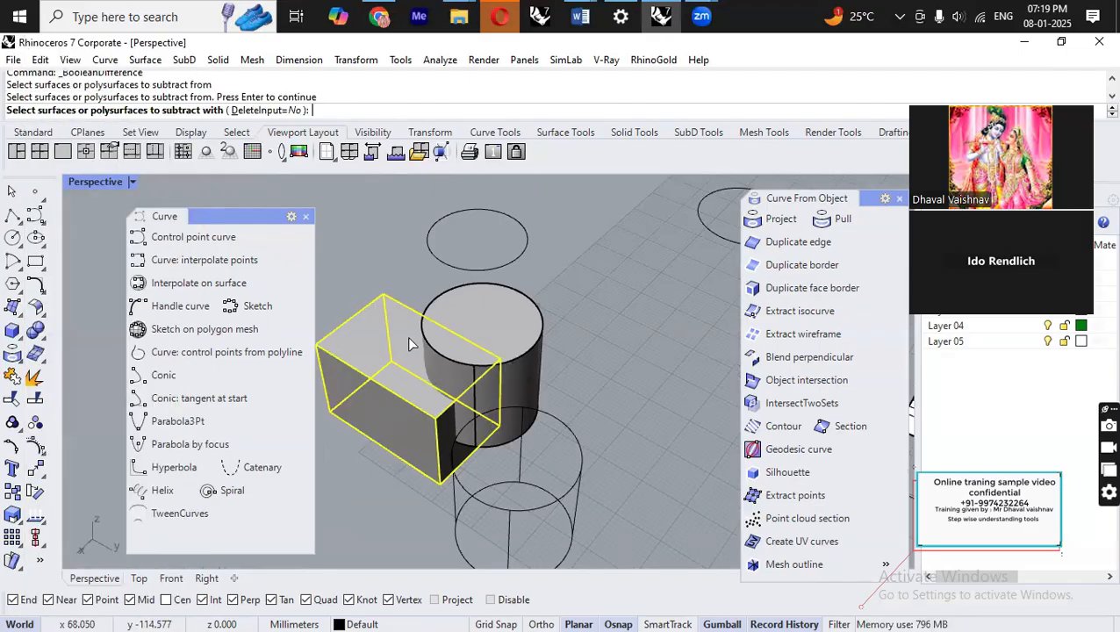
{"action": "left_click", "coordinate": [272, 111]}
{"action": "left_click", "coordinate": [491, 315]}
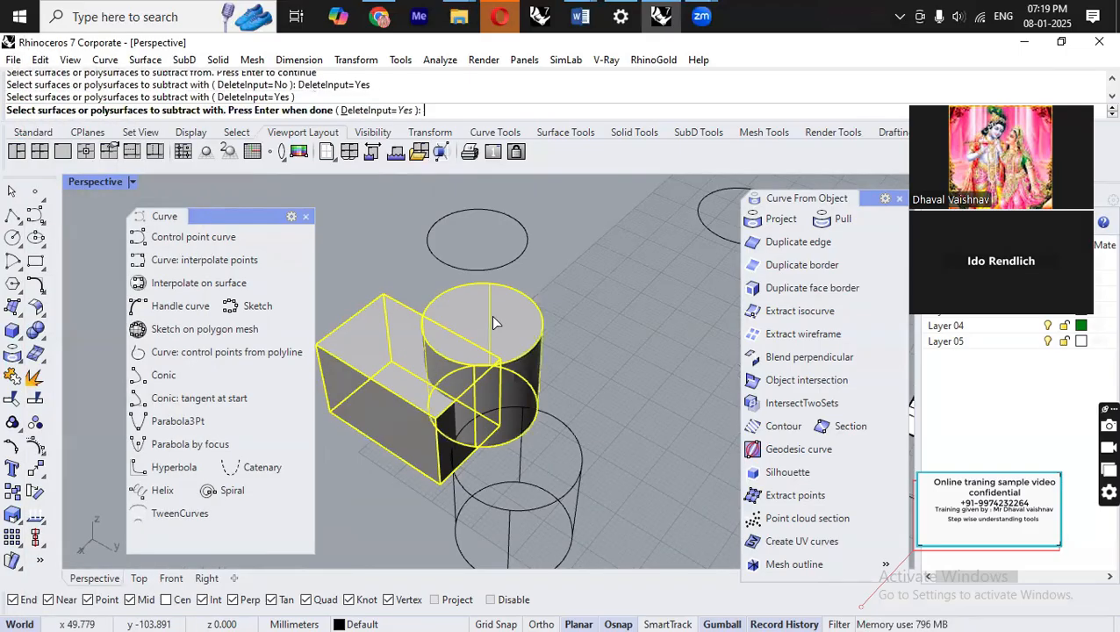
{"action": "right_click", "coordinate": [502, 315]}
{"action": "left_click", "coordinate": [612, 375]}
{"action": "right_click_drag", "start_coordinate": [643, 388], "coordinate": [536, 438]}
{"action": "scroll", "coordinate": [524, 420], "scroll_direction": "down", "scroll_amount": 6}
{"action": "scroll", "coordinate": [474, 382], "scroll_direction": "up", "scroll_amount": 10}
{"action": "scroll", "coordinate": [561, 444], "scroll_direction": "up", "scroll_amount": 3}
{"action": "scroll", "coordinate": [561, 444], "scroll_direction": "down", "scroll_amount": 3}
{"action": "scroll", "coordinate": [540, 444], "scroll_direction": "up", "scroll_amount": 4}
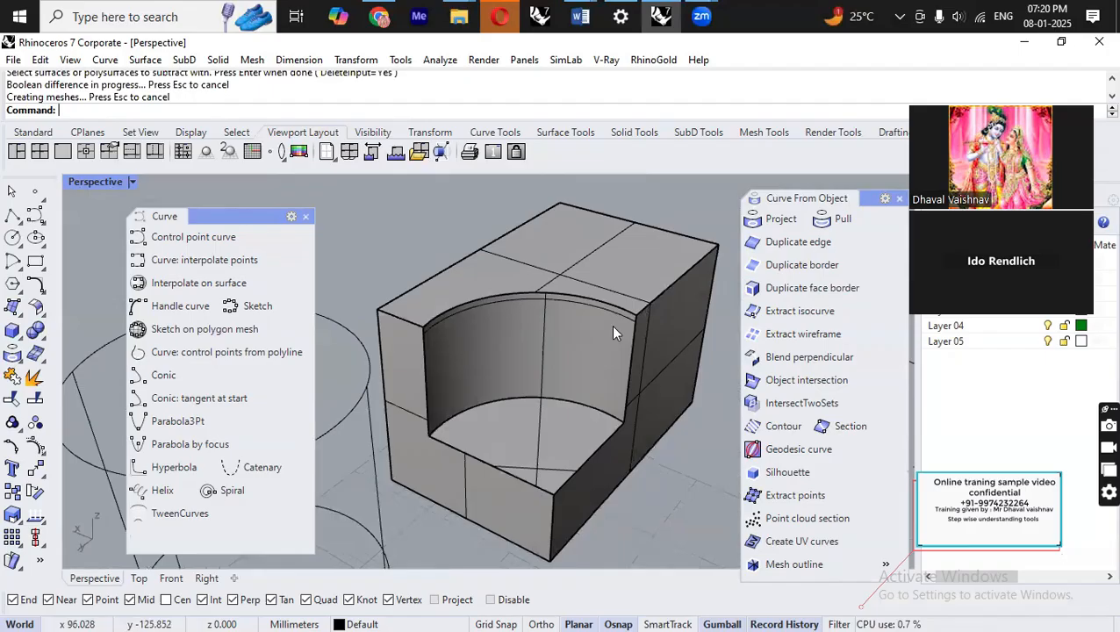
Duplicate the arc and vertical edges of the box's curved cut with DupEdge.
{"action": "type", "text": "DupEdge"}
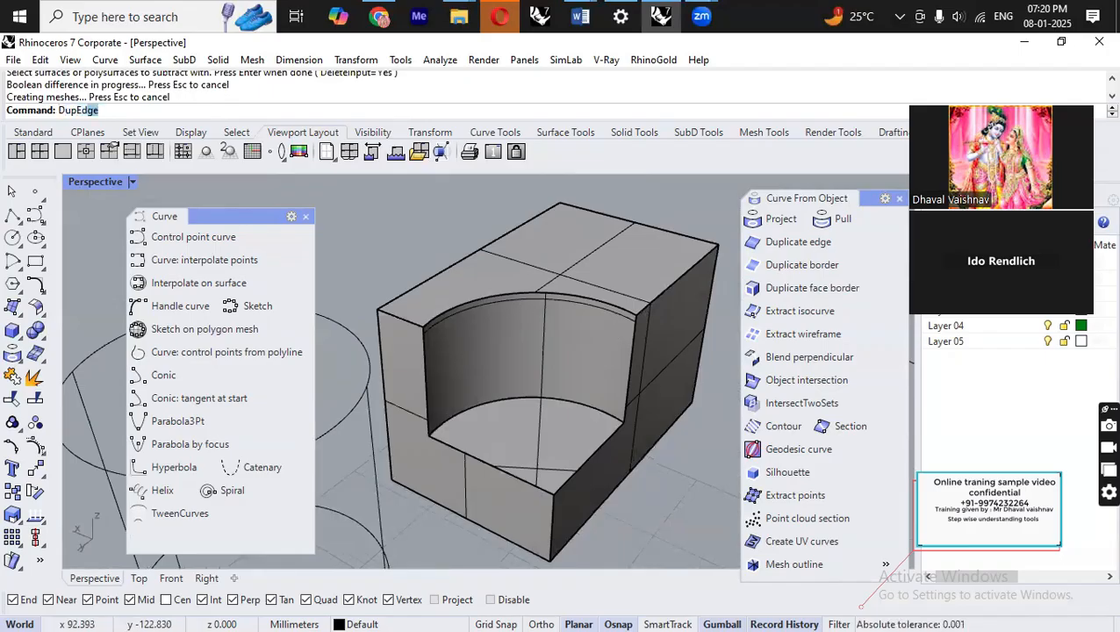
{"action": "key", "text": "Return"}
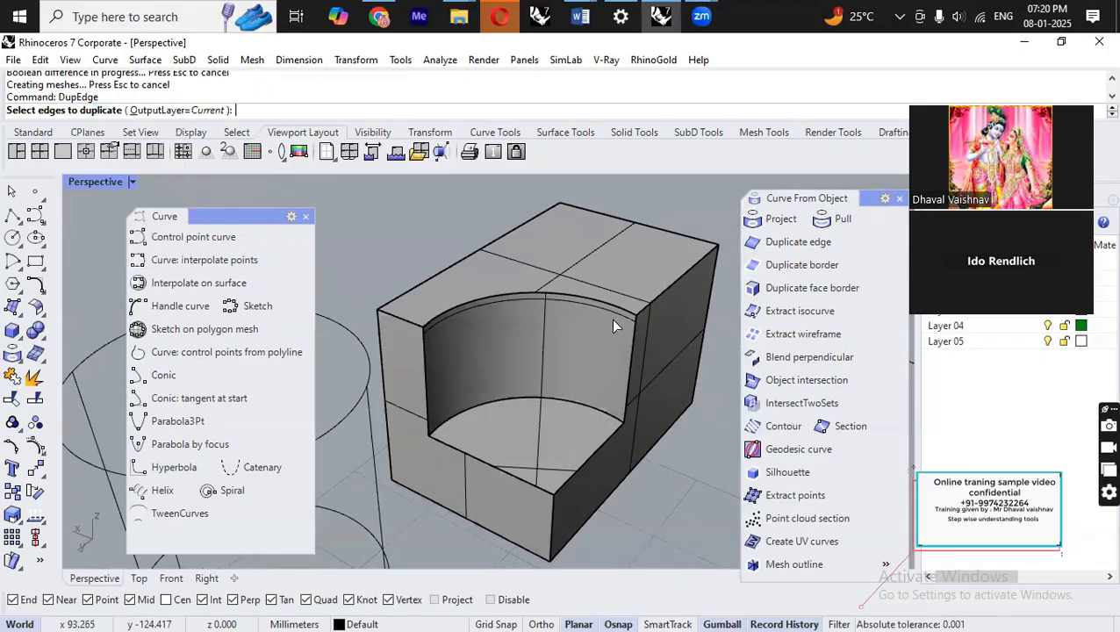
{"action": "left_click", "coordinate": [562, 299]}
{"action": "left_click", "coordinate": [423, 388]}
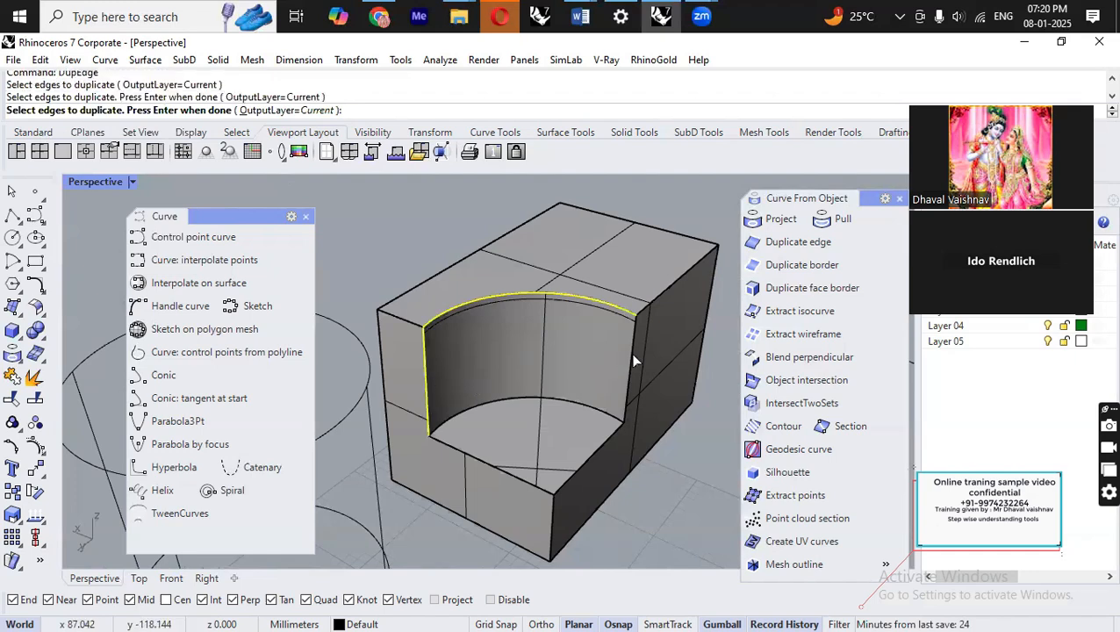
{"action": "left_click", "coordinate": [631, 355]}
{"action": "left_click", "coordinate": [593, 408]}
{"action": "key", "text": "Return"}
Move the duplicated edge curves away from the solid.
{"action": "scroll", "coordinate": [597, 331], "scroll_direction": "down", "scroll_amount": 2}
{"action": "right_click_drag", "start_coordinate": [596, 330], "coordinate": [613, 443]}
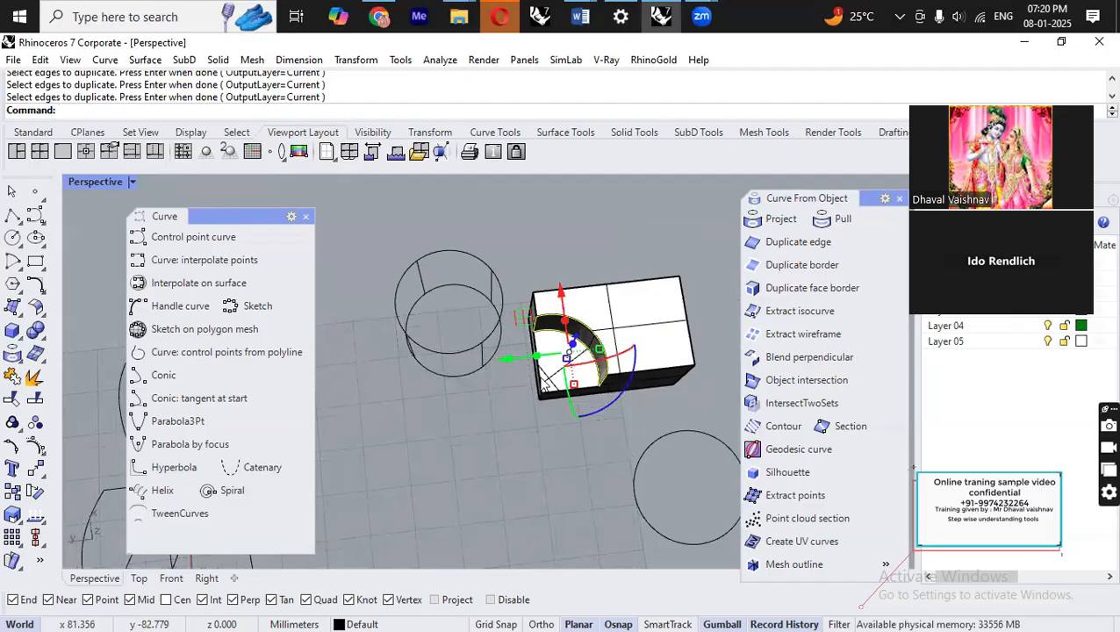
{"action": "left_click_drag", "start_coordinate": [533, 321], "coordinate": [436, 430]}
{"action": "left_click", "coordinate": [565, 375]}
{"action": "right_click_drag", "start_coordinate": [575, 461], "coordinate": [576, 390]}
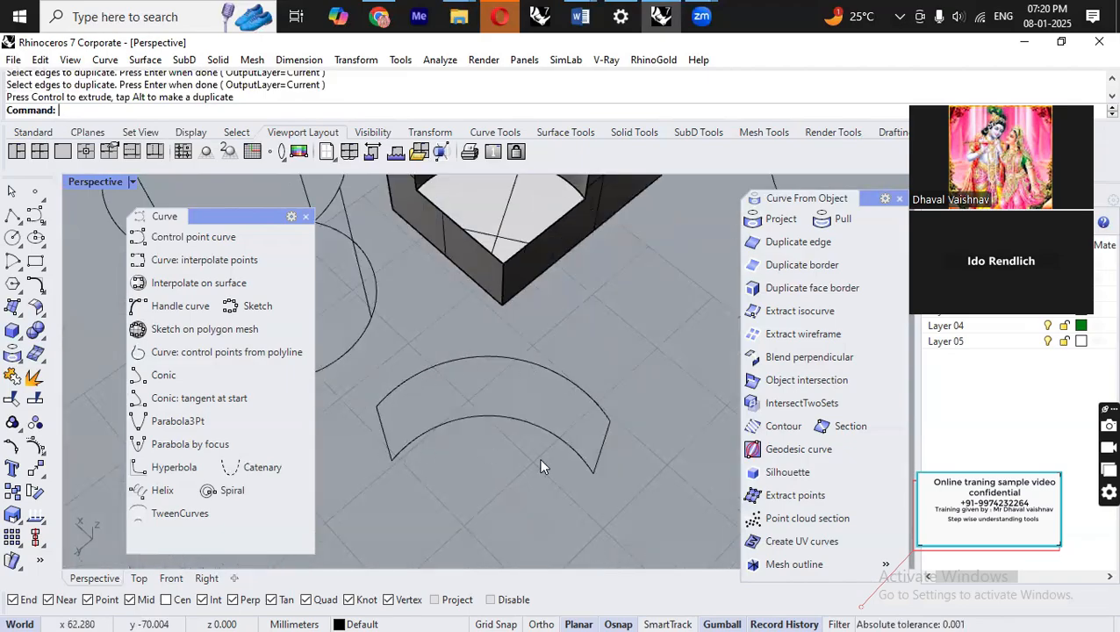
{"action": "right_click_drag", "start_coordinate": [626, 457], "coordinate": [476, 399]}
{"action": "left_click_drag", "start_coordinate": [476, 399], "coordinate": [652, 508]}
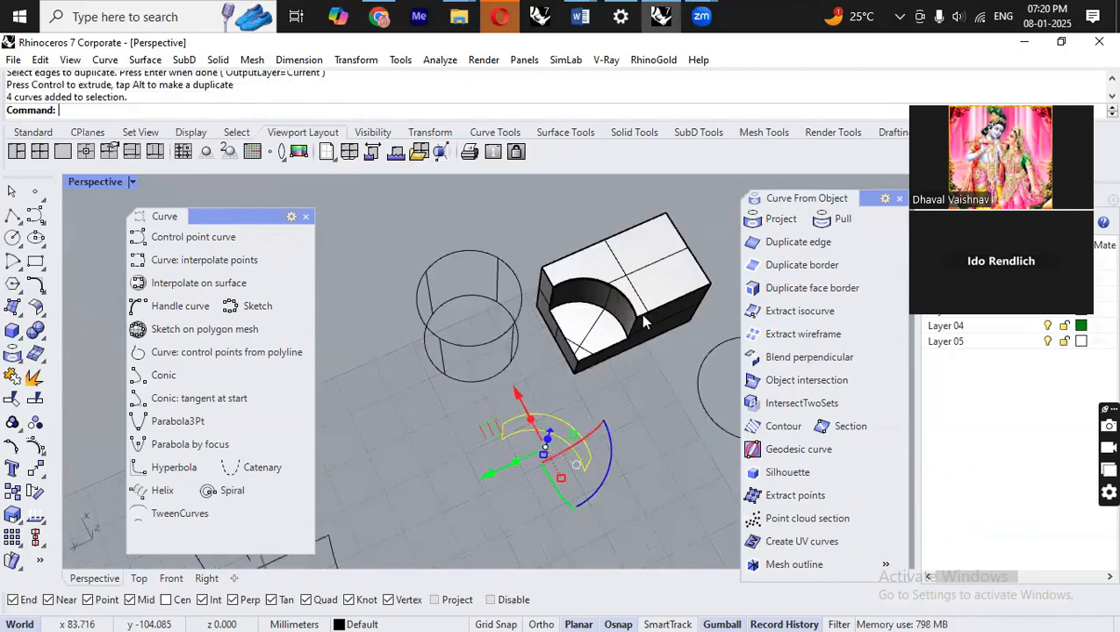
{"action": "left_click", "coordinate": [661, 467]}
{"action": "right_click_drag", "start_coordinate": [661, 466], "coordinate": [562, 434]}
{"action": "left_click_drag", "start_coordinate": [433, 396], "coordinate": [598, 499]}
{"action": "right_click_drag", "start_coordinate": [608, 476], "coordinate": [648, 428]}
{"action": "scroll", "coordinate": [618, 328], "scroll_direction": "up", "scroll_amount": 7}
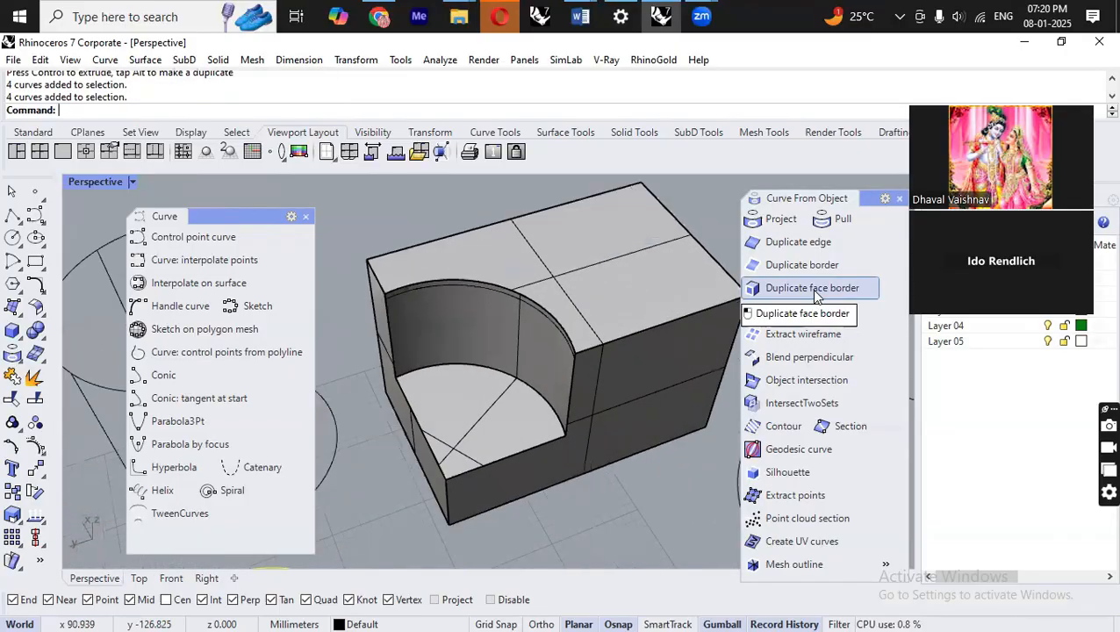
Duplicate the border of the curved inner face with Duplicate face border and move the copy away.
{"action": "left_click", "coordinate": [817, 290]}
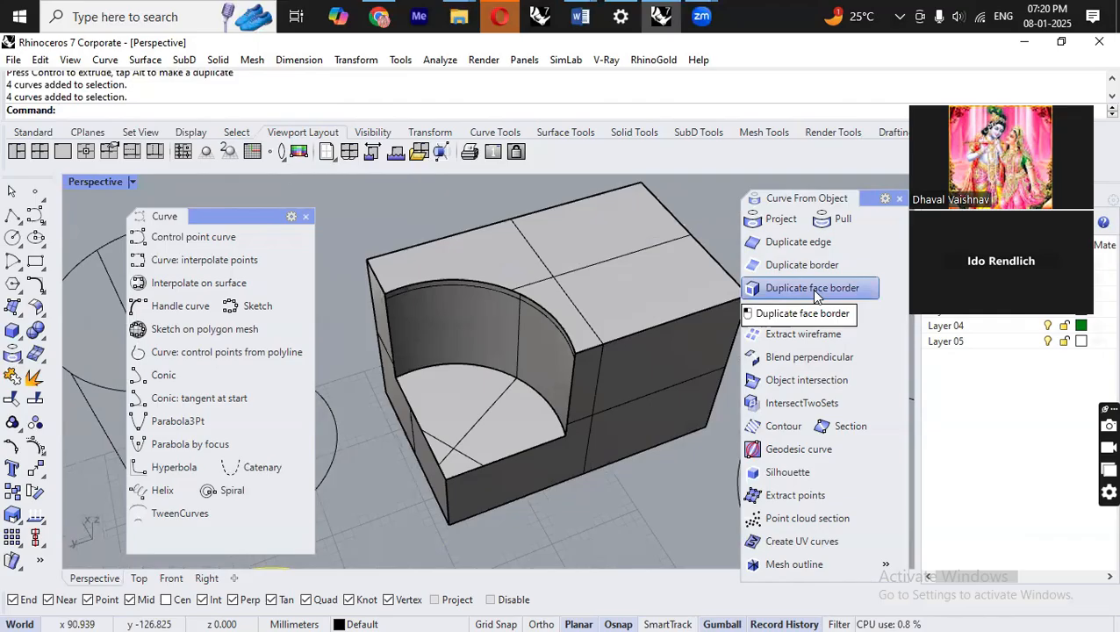
{"action": "left_click", "coordinate": [524, 340]}
{"action": "right_click", "coordinate": [525, 342]}
{"action": "scroll", "coordinate": [519, 305], "scroll_direction": "down", "scroll_amount": 7}
{"action": "right_click_drag", "start_coordinate": [606, 387], "coordinate": [452, 334]}
{"action": "left_click_drag", "start_coordinate": [453, 334], "coordinate": [374, 464]}
{"action": "left_click", "coordinate": [537, 458]}
{"action": "right_click_drag", "start_coordinate": [539, 452], "coordinate": [557, 348]}
{"action": "scroll", "coordinate": [541, 339], "scroll_direction": "up", "scroll_amount": 4}
{"action": "scroll", "coordinate": [542, 340], "scroll_direction": "up", "scroll_amount": 6}
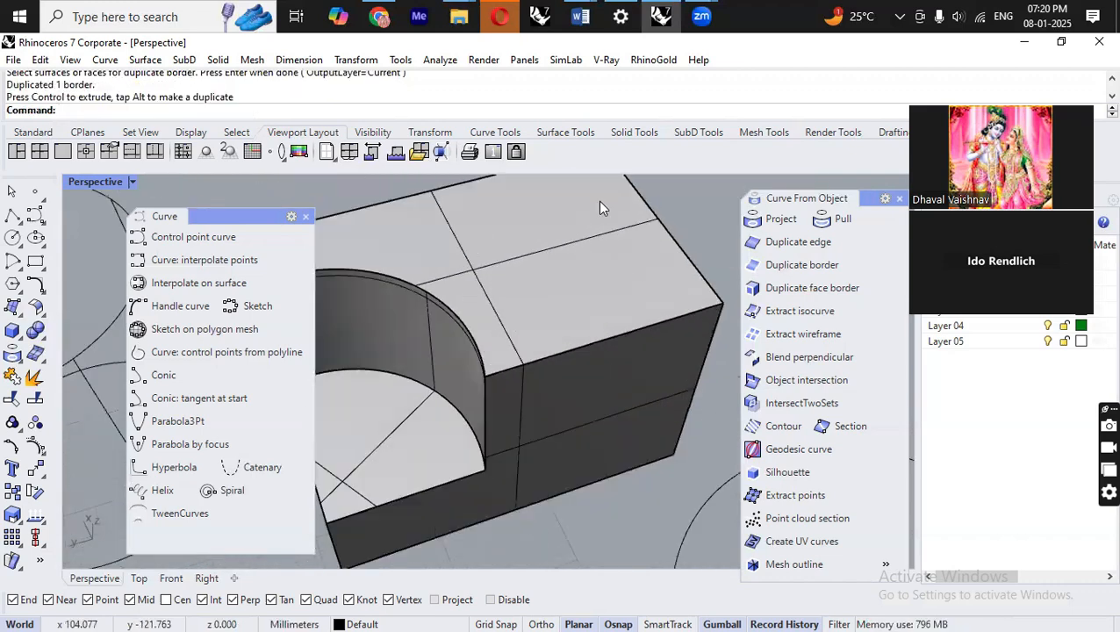
{"action": "scroll", "coordinate": [613, 296], "scroll_direction": "down", "scroll_amount": 3}
Duplicate the box's top face border and move the copy away from the solid.
{"action": "left_click", "coordinate": [827, 288]}
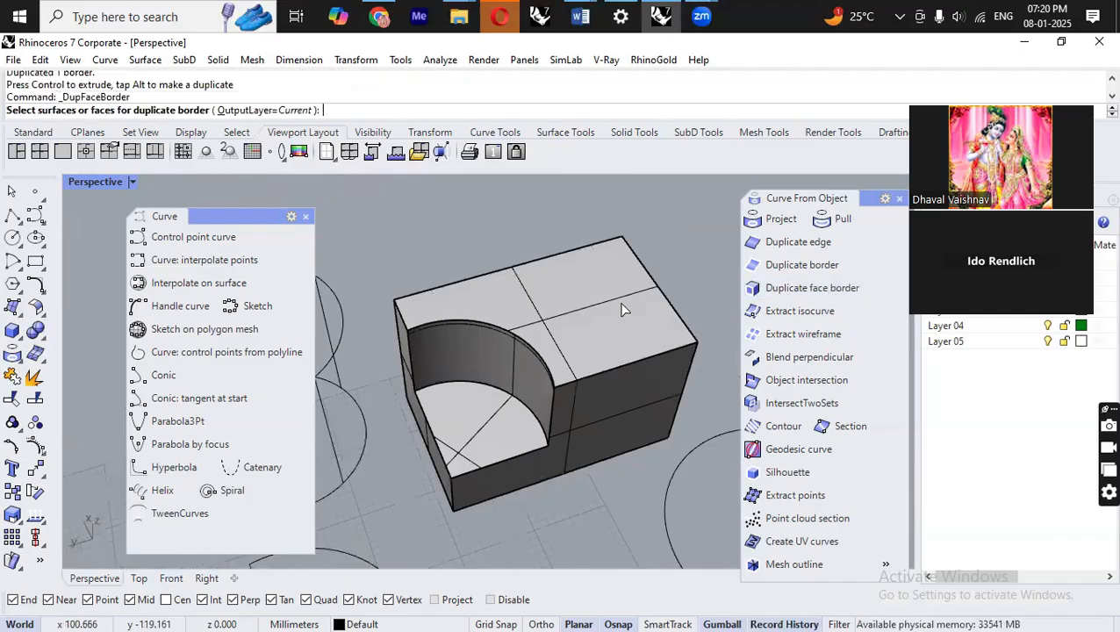
{"action": "left_click", "coordinate": [584, 309]}
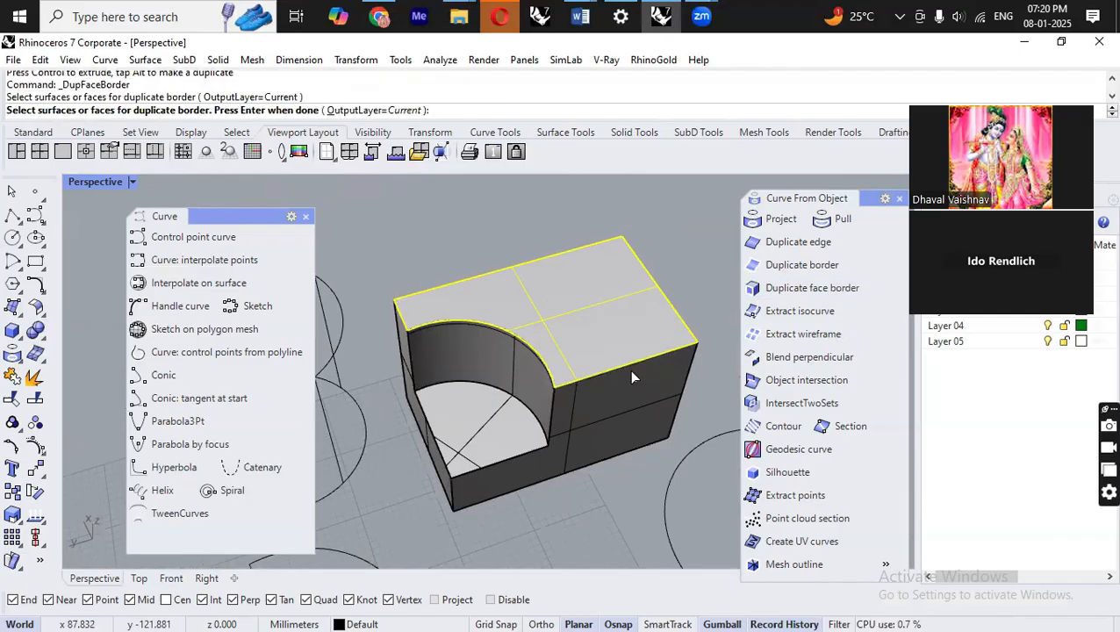
{"action": "right_click", "coordinate": [554, 350]}
{"action": "scroll", "coordinate": [536, 349], "scroll_direction": "down", "scroll_amount": 5}
{"action": "left_click_drag", "start_coordinate": [428, 345], "coordinate": [673, 306]}
{"action": "left_click", "coordinate": [683, 362]}
{"action": "scroll", "coordinate": [496, 380], "scroll_direction": "down", "scroll_amount": 5}
{"action": "scroll", "coordinate": [496, 374], "scroll_direction": "up", "scroll_amount": 7}
{"action": "right_click_drag", "start_coordinate": [558, 401], "coordinate": [635, 369]}
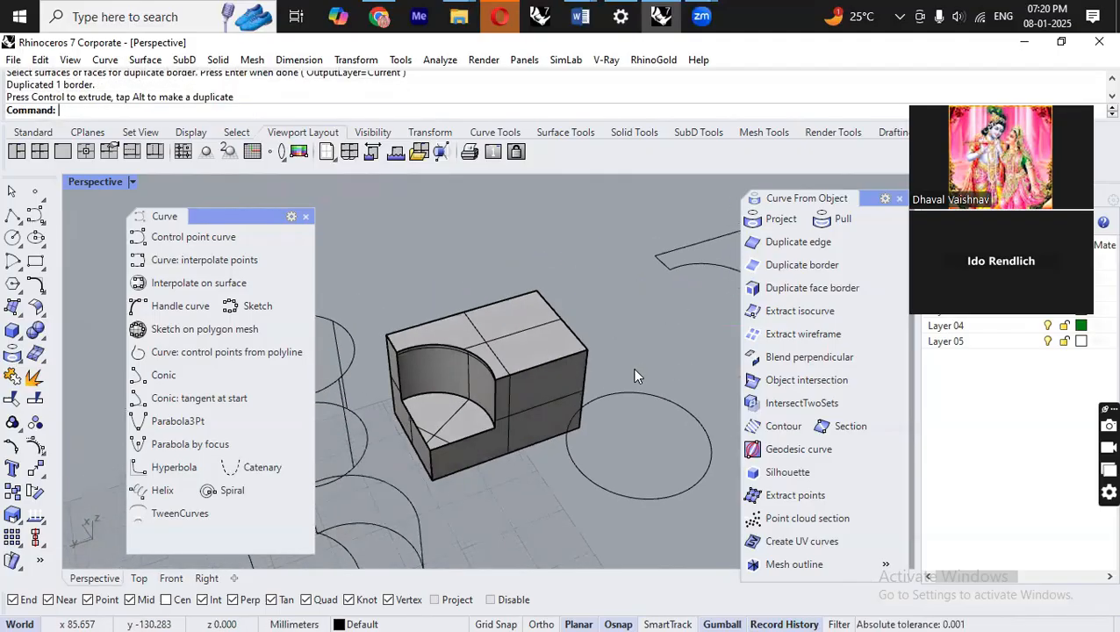
Duplicate the top edges around the cut with DupEdge, choosing the polysurface edge, and move the copies away.
{"action": "type", "text": "DupEdge"}
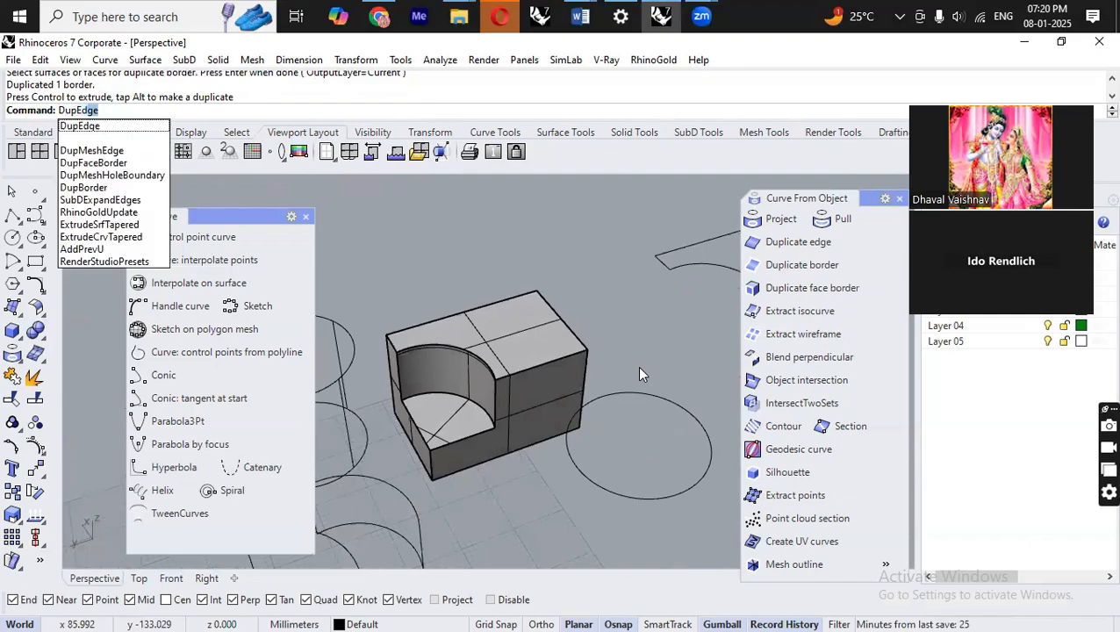
{"action": "key", "text": "Return"}
{"action": "left_click", "coordinate": [396, 353]}
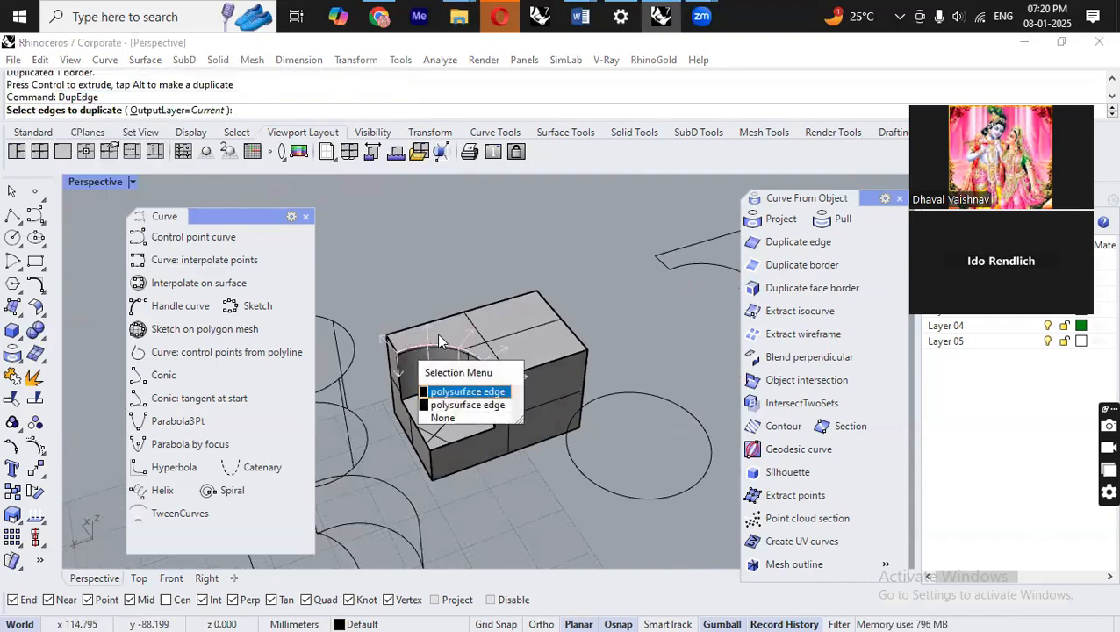
{"action": "left_click", "coordinate": [464, 390]}
{"action": "scroll", "coordinate": [382, 358], "scroll_direction": "up", "scroll_amount": 3}
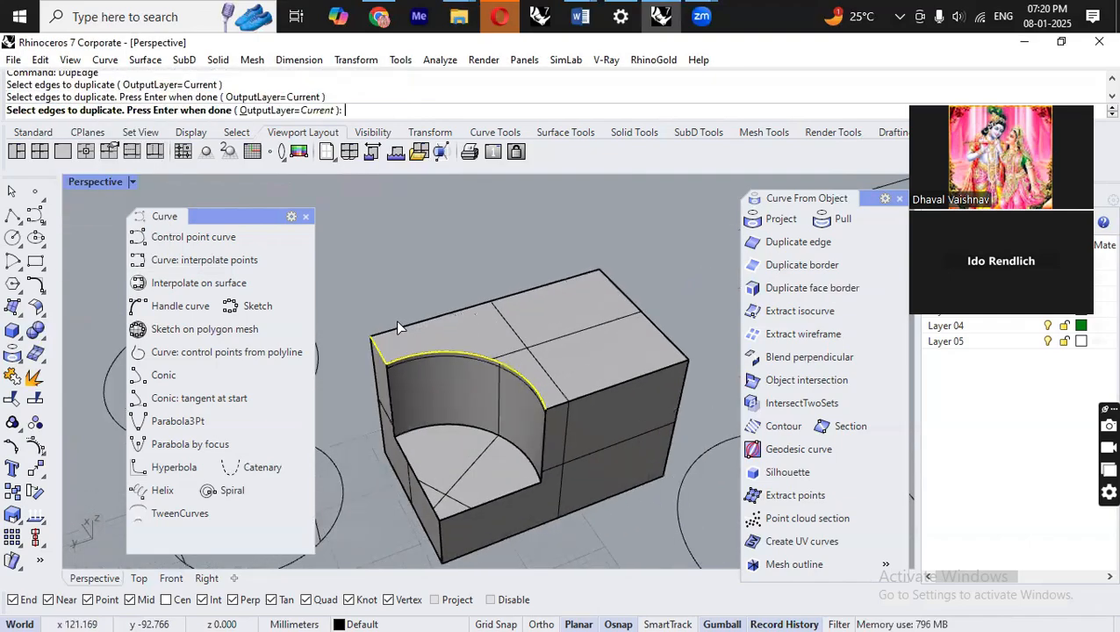
{"action": "left_click", "coordinate": [608, 282]}
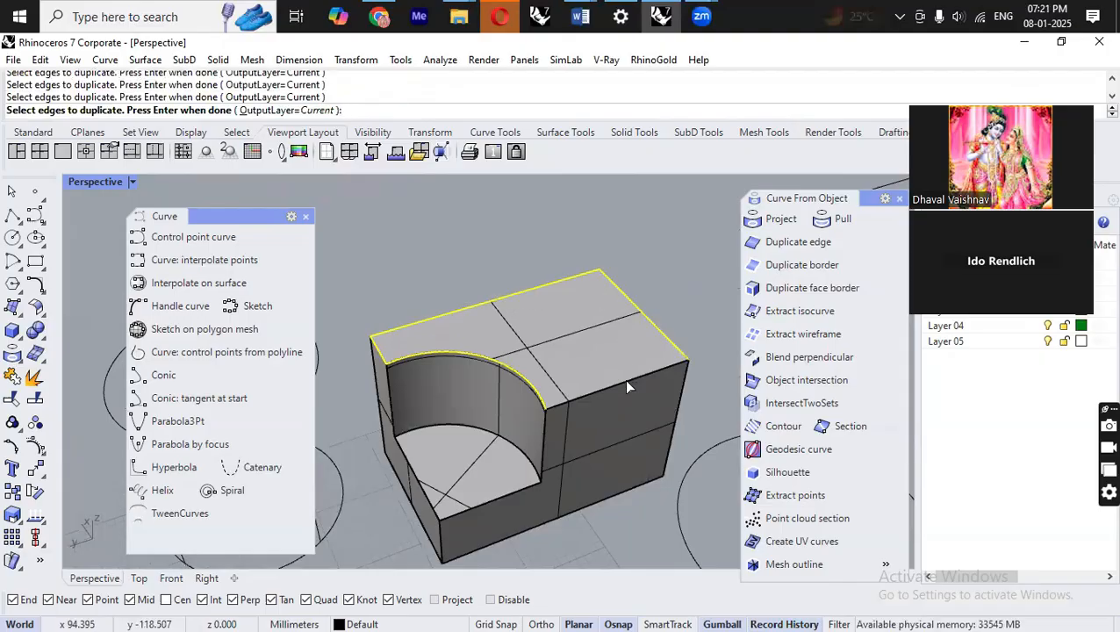
{"action": "scroll", "coordinate": [615, 380], "scroll_direction": "down", "scroll_amount": 3}
{"action": "key", "text": "Return"}
{"action": "left_click_drag", "start_coordinate": [596, 409], "coordinate": [519, 300]}
{"action": "left_click", "coordinate": [565, 375]}
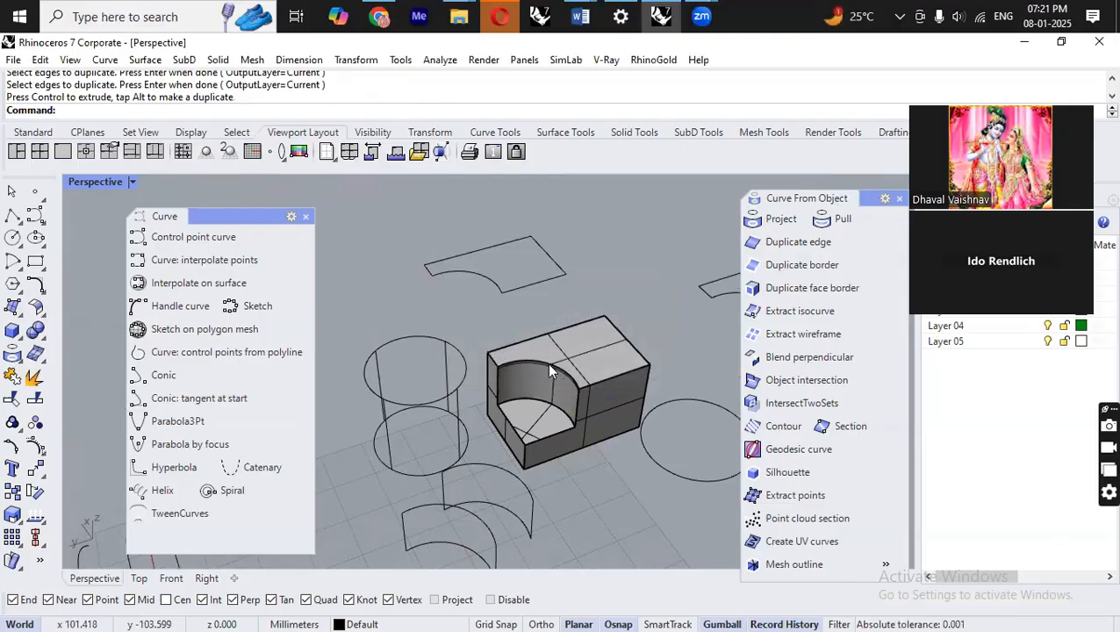
Select and inspect the duplicated border curves around the solid.
{"action": "scroll", "coordinate": [509, 368], "scroll_direction": "up", "scroll_amount": 5}
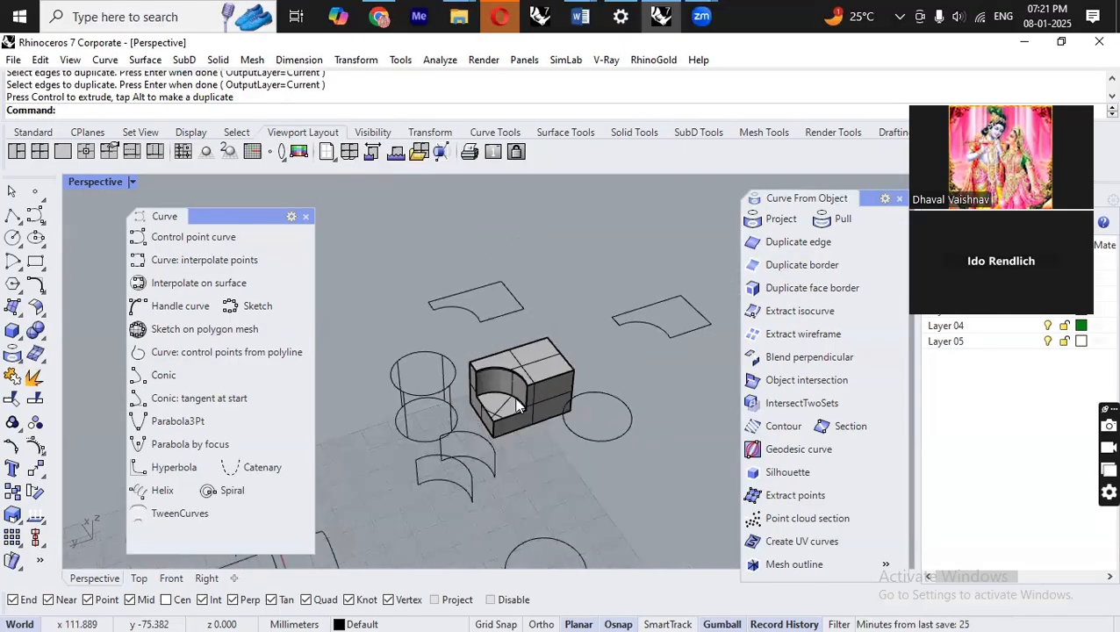
{"action": "scroll", "coordinate": [472, 363], "scroll_direction": "down", "scroll_amount": 5}
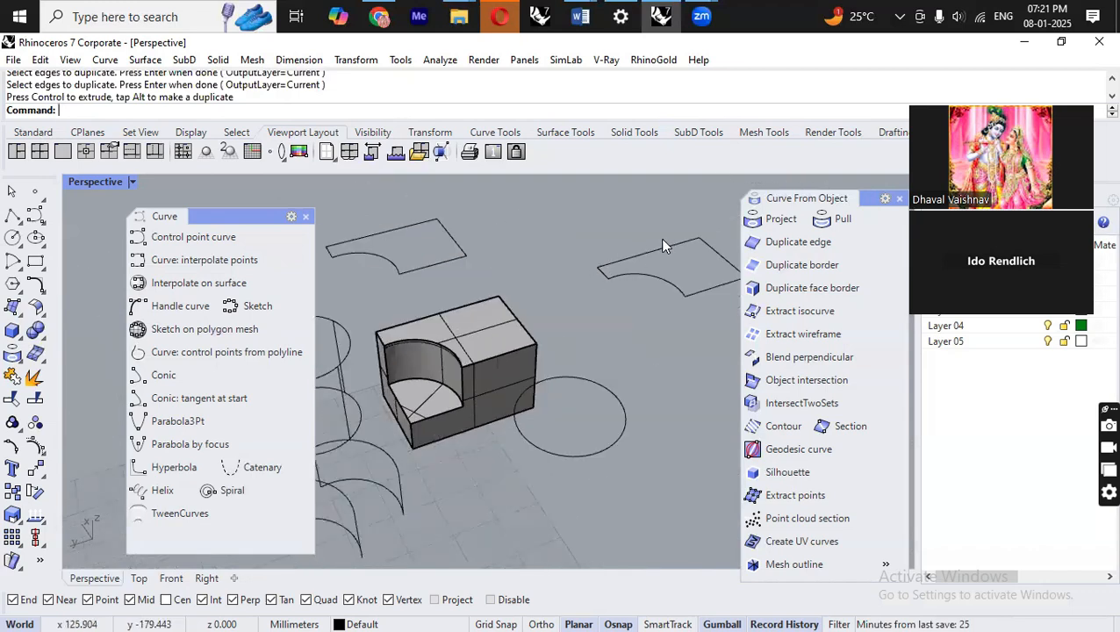
{"action": "left_click", "coordinate": [664, 246]}
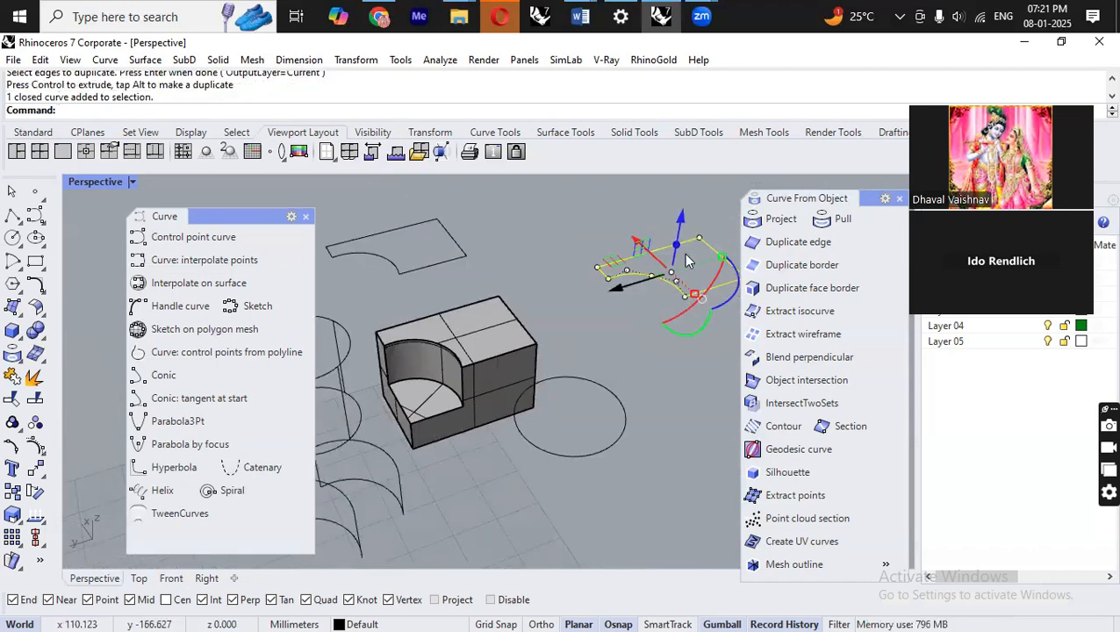
{"action": "left_click", "coordinate": [641, 374]}
{"action": "scroll", "coordinate": [600, 334], "scroll_direction": "down", "scroll_amount": 2}
{"action": "left_click", "coordinate": [638, 291]}
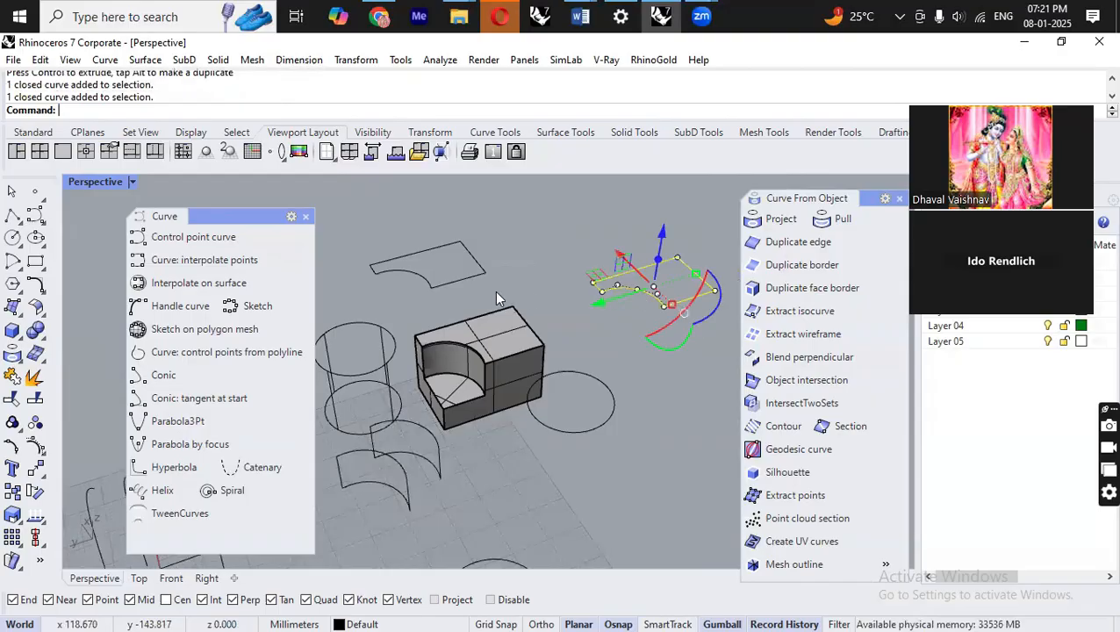
{"action": "left_click", "coordinate": [447, 283]}
{"action": "left_click", "coordinate": [473, 255]}
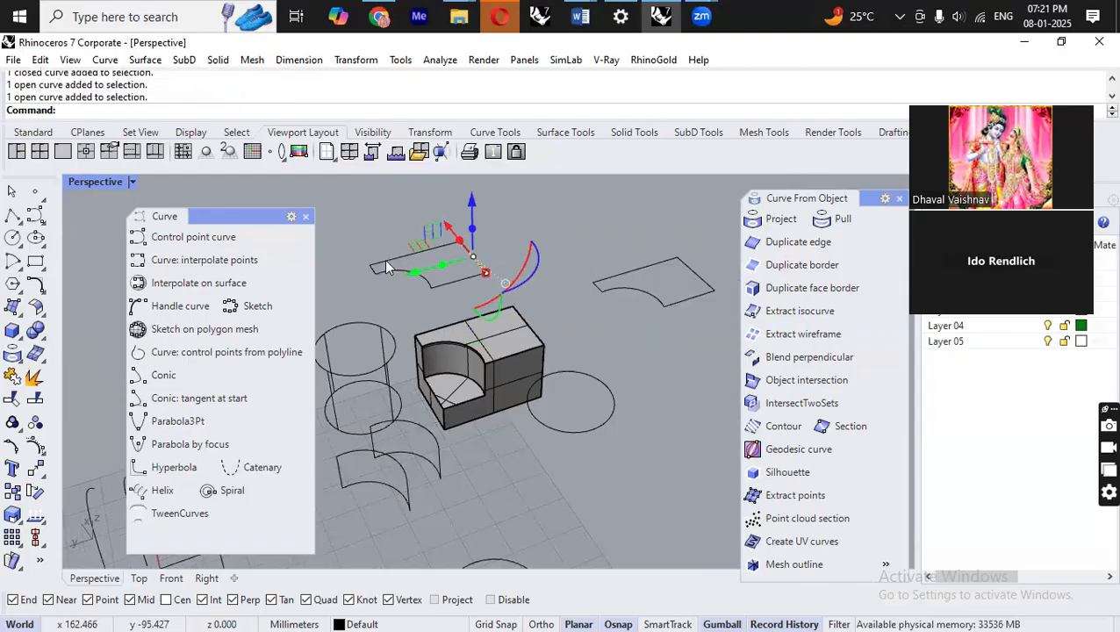
{"action": "scroll", "coordinate": [442, 339], "scroll_direction": "up", "scroll_amount": 4}
{"action": "right_click_drag", "start_coordinate": [576, 413], "coordinate": [576, 367]}
{"action": "scroll", "coordinate": [518, 431], "scroll_direction": "down", "scroll_amount": 4}
{"action": "scroll", "coordinate": [518, 432], "scroll_direction": "up", "scroll_amount": 4}
{"action": "right_click_drag", "start_coordinate": [520, 433], "coordinate": [490, 460]}
{"action": "left_click", "coordinate": [562, 497]}
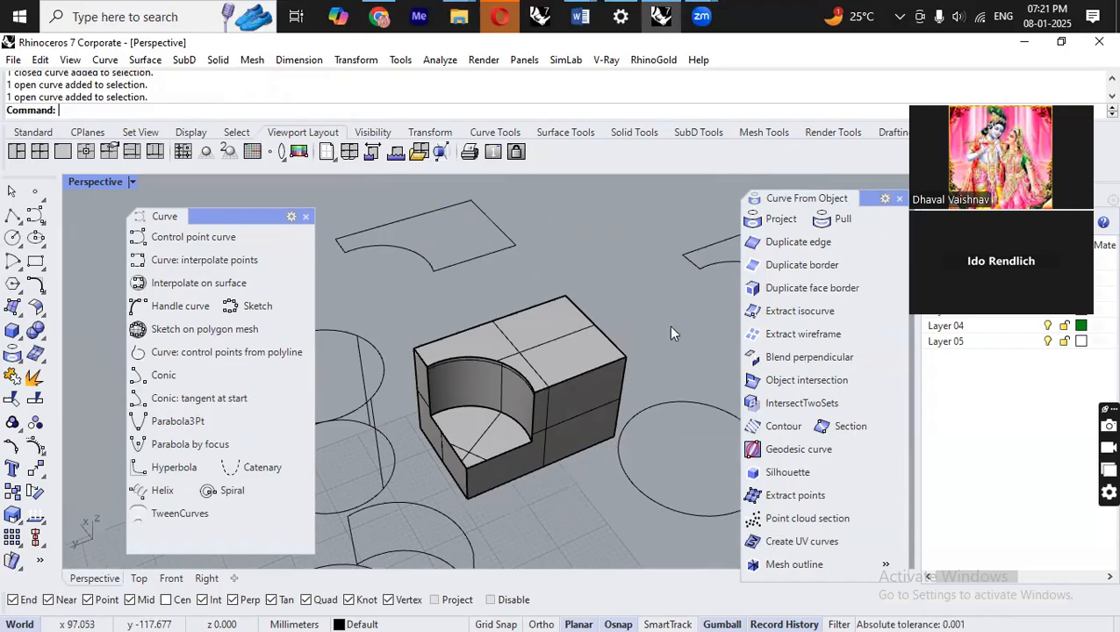
Duplicate a top edge and a vertical edge of the box, move the copies away and accept the history warning.
{"action": "left_click", "coordinate": [791, 242]}
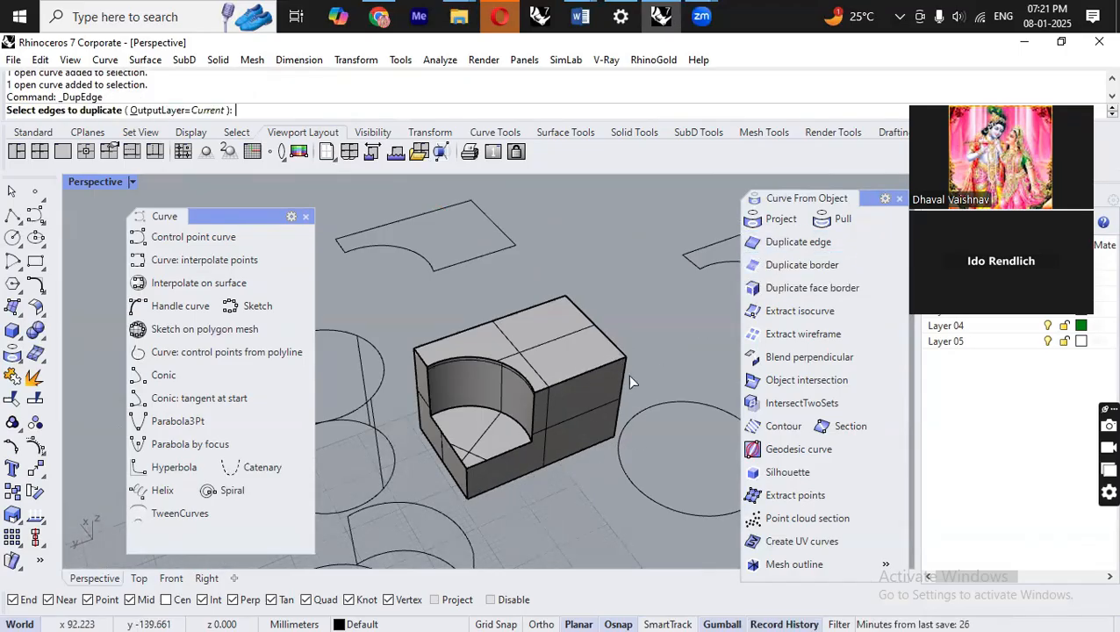
{"action": "left_click", "coordinate": [585, 371]}
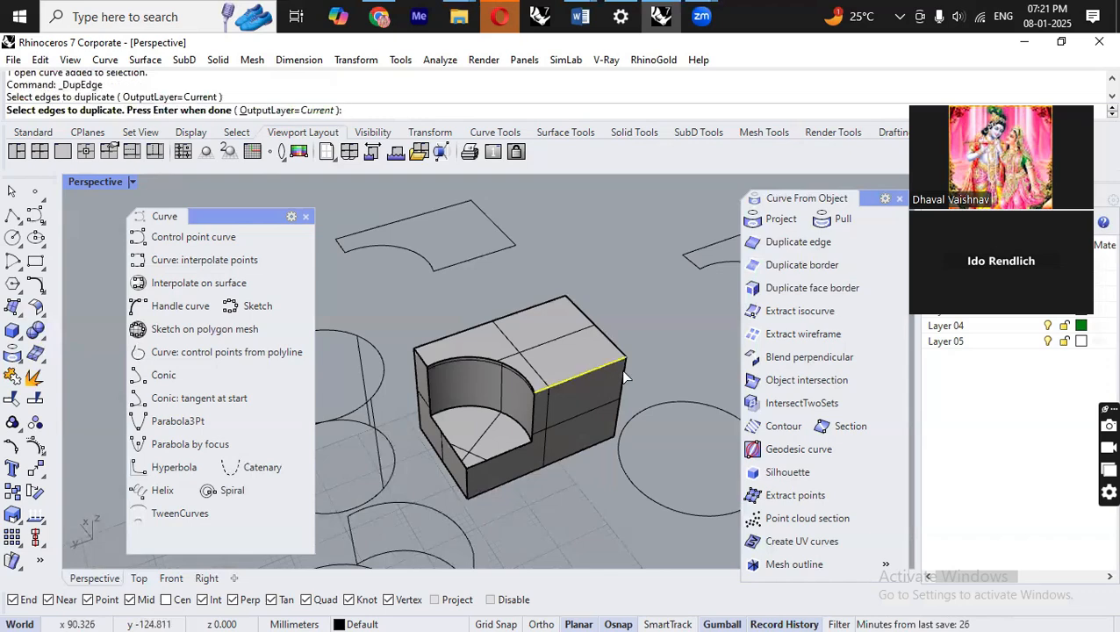
{"action": "left_click", "coordinate": [623, 386]}
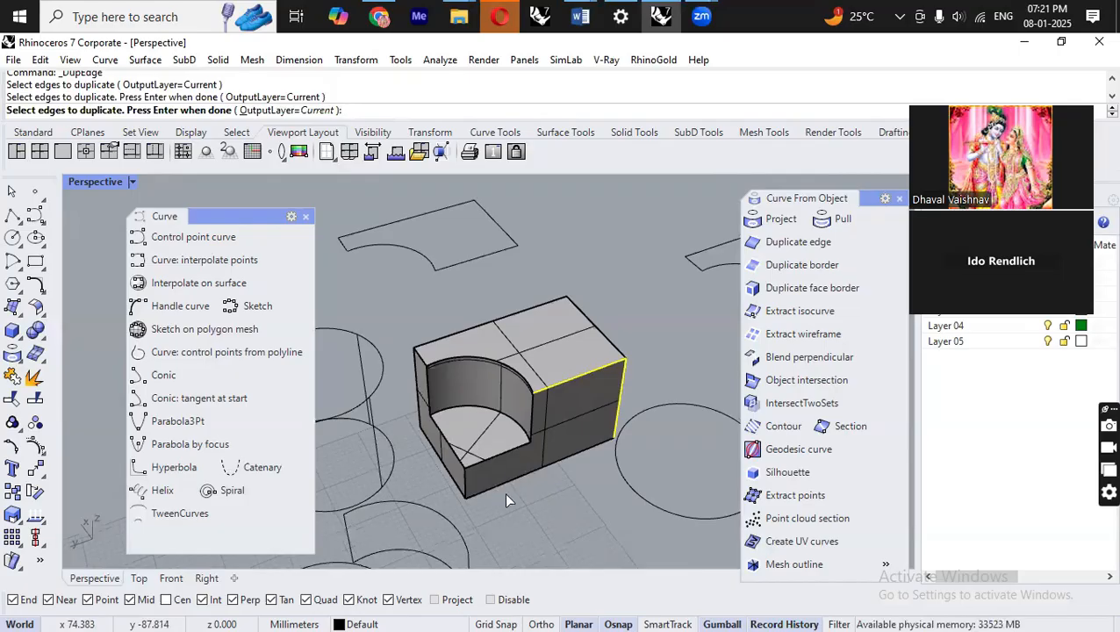
{"action": "key", "text": "Return"}
{"action": "left_click_drag", "start_coordinate": [539, 429], "coordinate": [633, 369]}
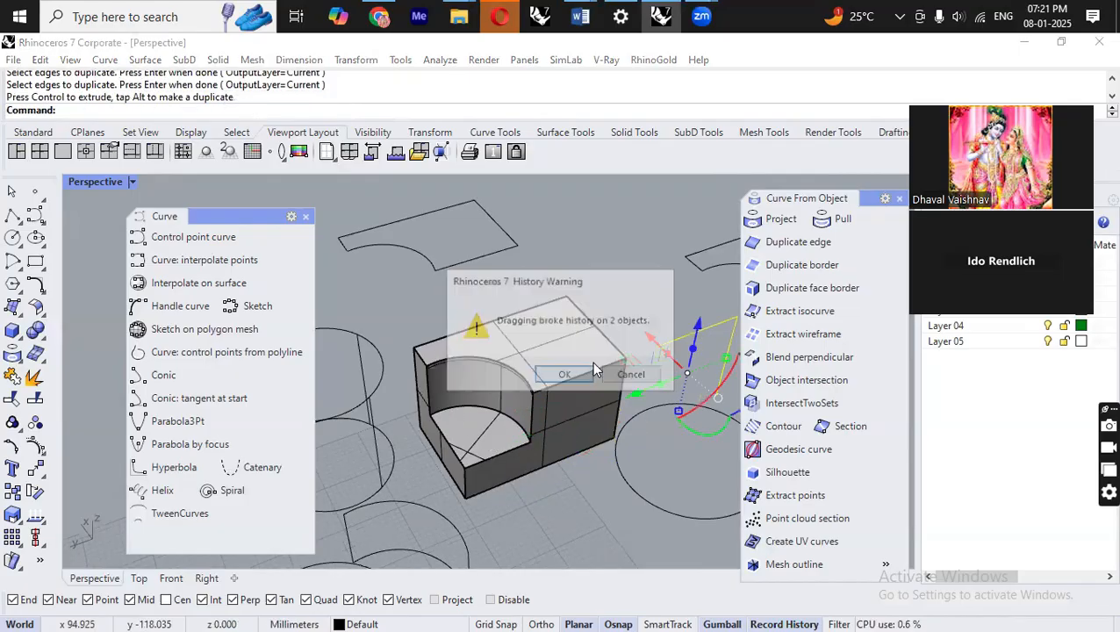
{"action": "left_click", "coordinate": [592, 373]}
Explode the duplicated top face border curve into its segments.
{"action": "left_click", "coordinate": [665, 323]}
{"action": "scroll", "coordinate": [663, 338], "scroll_direction": "down", "scroll_amount": 2}
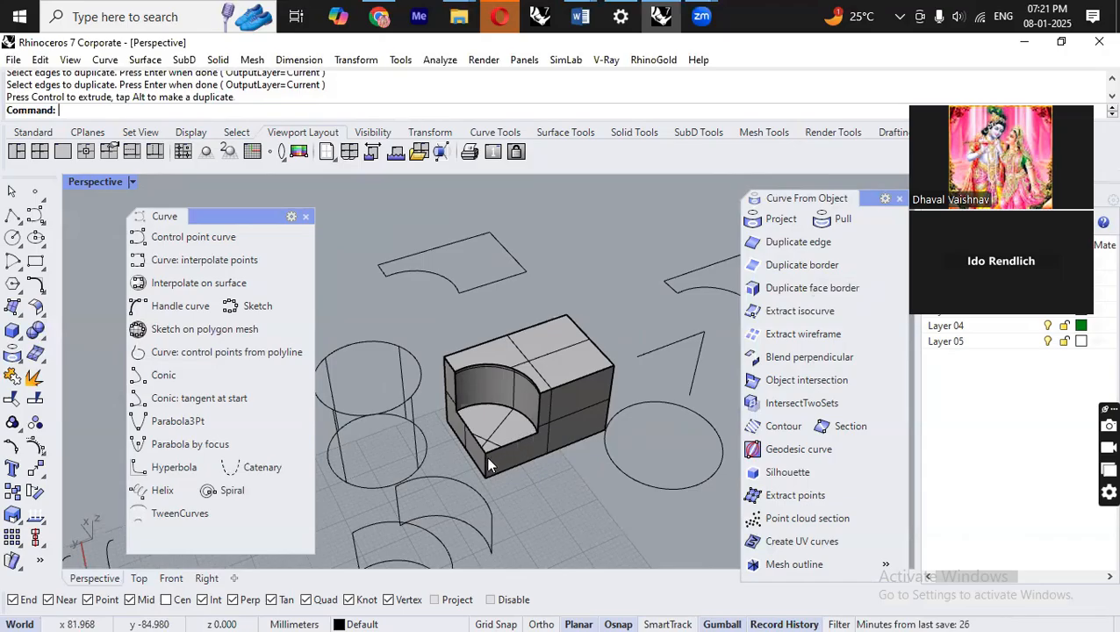
{"action": "scroll", "coordinate": [587, 454], "scroll_direction": "down", "scroll_amount": 4}
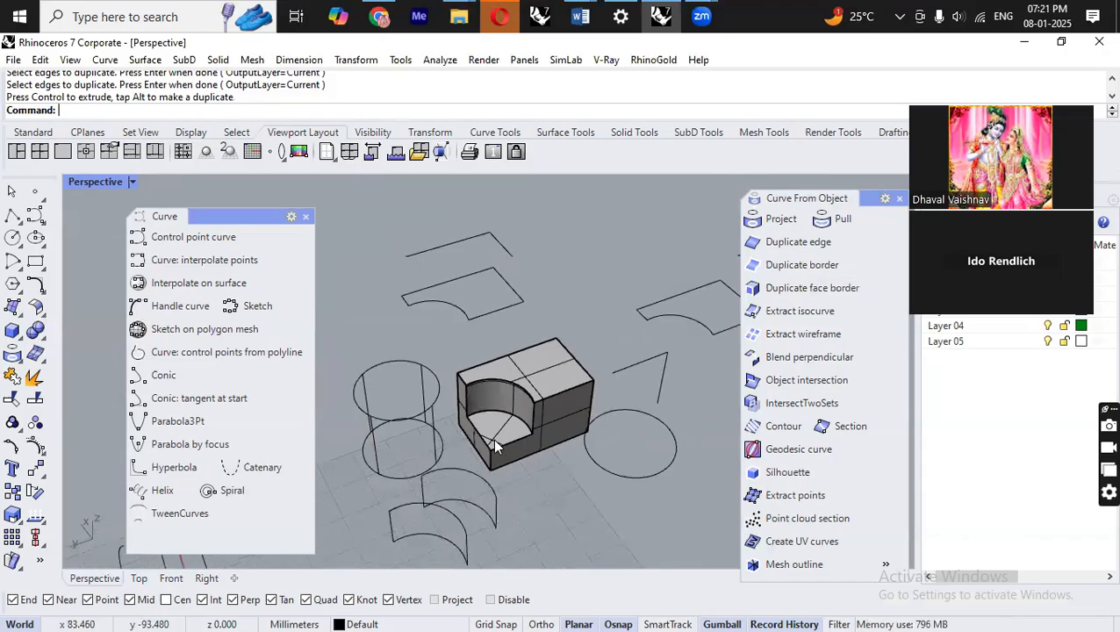
{"action": "right_click_drag", "start_coordinate": [651, 356], "coordinate": [688, 341]}
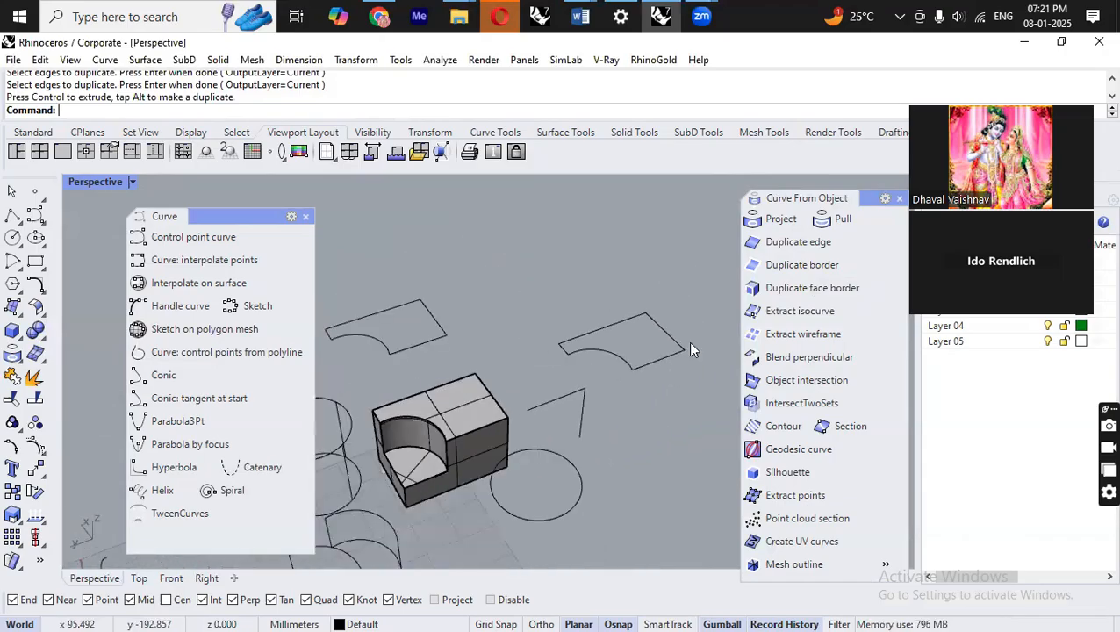
{"action": "left_click", "coordinate": [654, 360]}
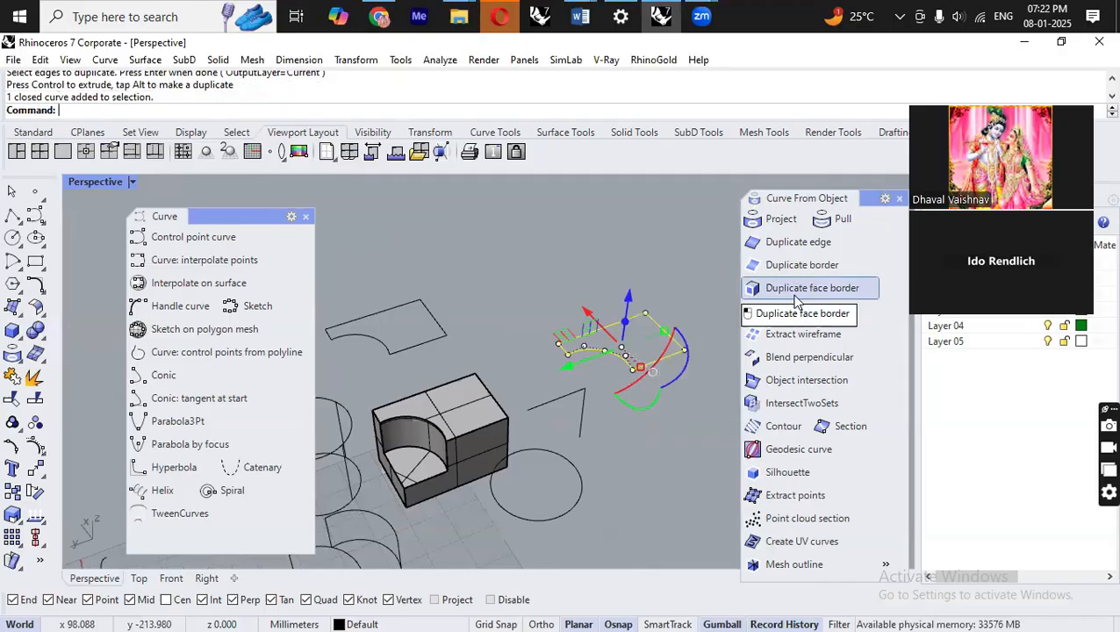
{"action": "right_click_drag", "start_coordinate": [723, 312], "coordinate": [649, 333]}
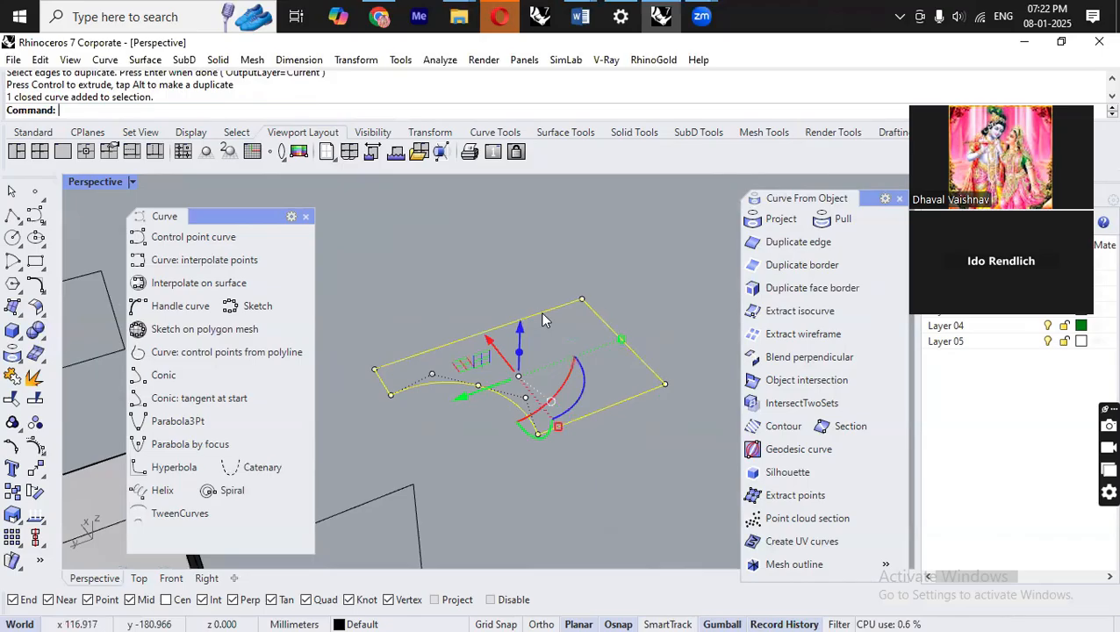
{"action": "left_click", "coordinate": [35, 378]}
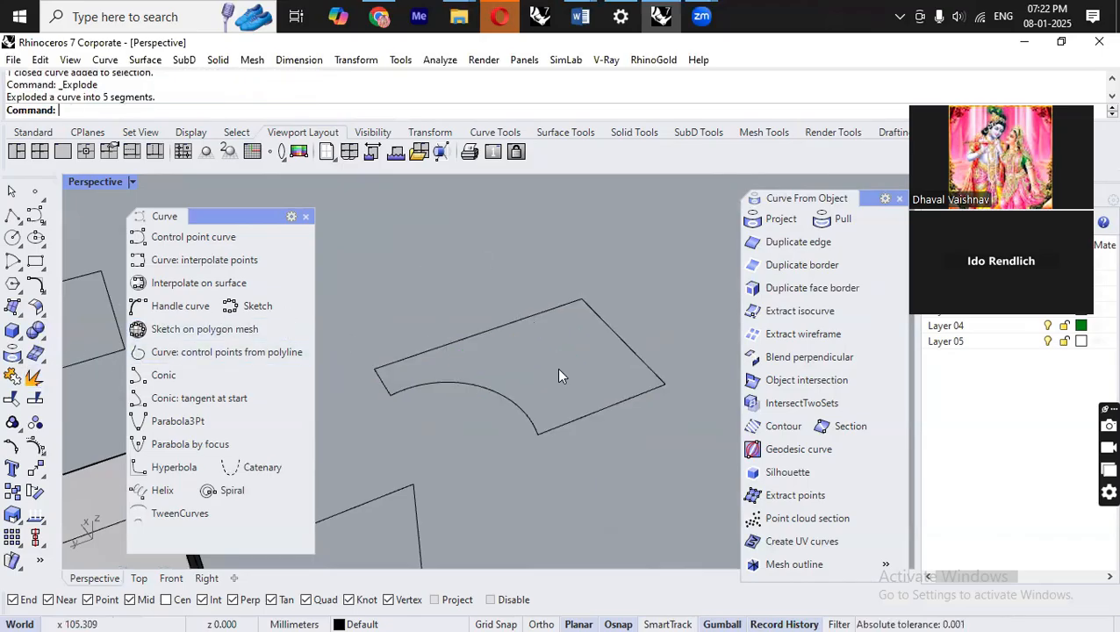
Select three of the exploded segments and move them apart from the rest.
{"action": "left_click_drag", "start_coordinate": [437, 457], "coordinate": [387, 472]}
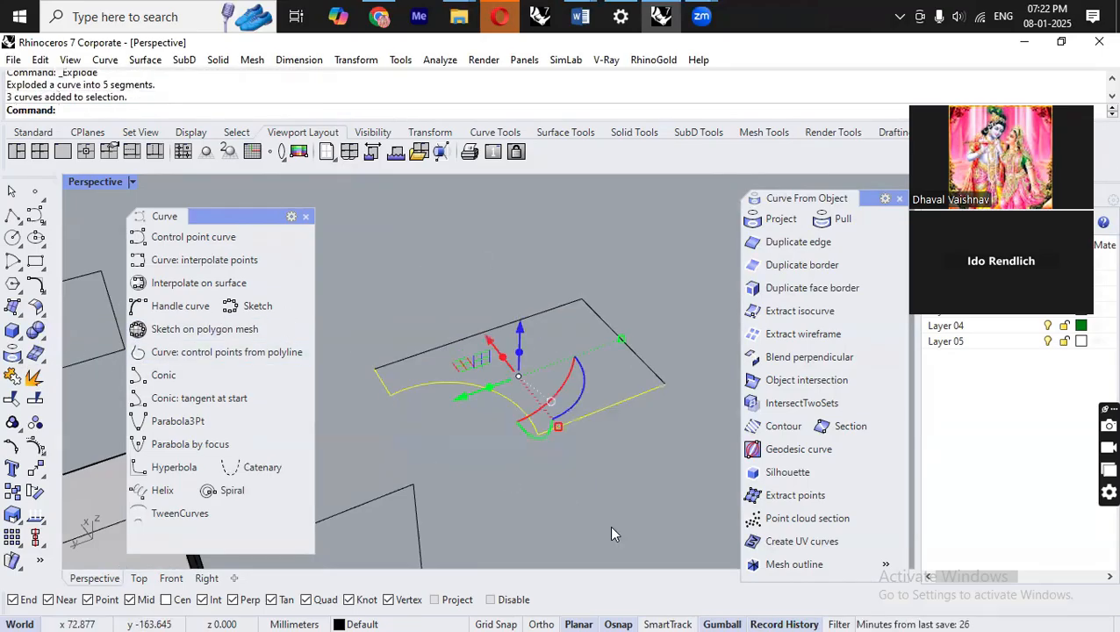
{"action": "right_click_drag", "start_coordinate": [683, 449], "coordinate": [684, 492]}
{"action": "left_click_drag", "start_coordinate": [462, 364], "coordinate": [444, 425]}
{"action": "left_click", "coordinate": [590, 362]}
{"action": "scroll", "coordinate": [592, 363], "scroll_direction": "down", "scroll_amount": 5}
{"action": "right_click_drag", "start_coordinate": [616, 367], "coordinate": [671, 340]}
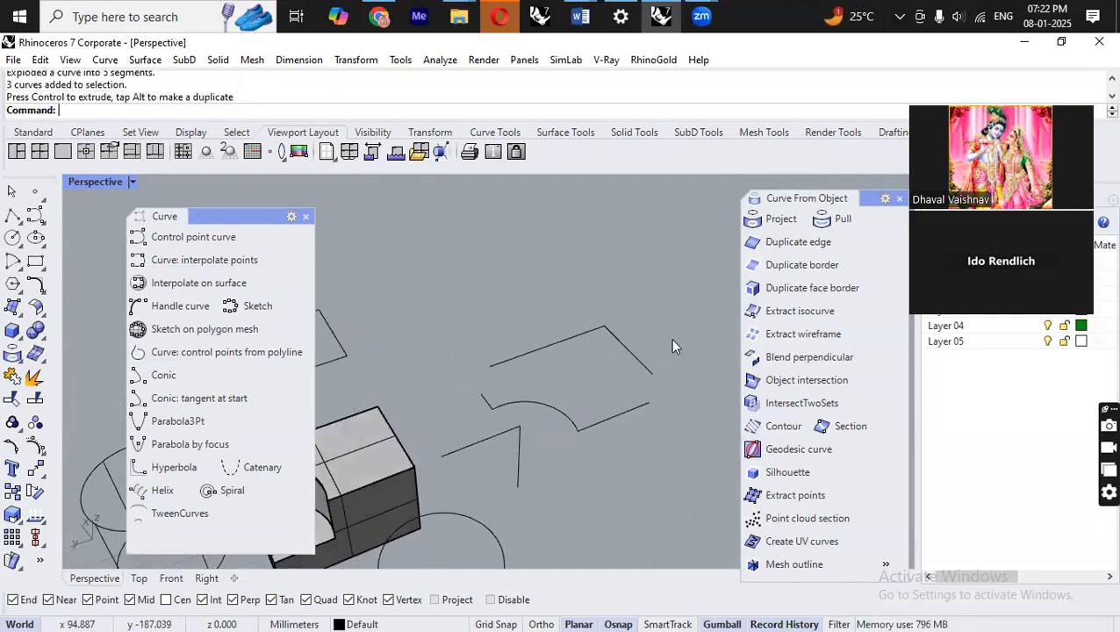
{"action": "scroll", "coordinate": [671, 340], "scroll_direction": "down", "scroll_amount": 6}
{"action": "scroll", "coordinate": [522, 420], "scroll_direction": "up", "scroll_amount": 8}
{"action": "right_click_drag", "start_coordinate": [537, 423], "coordinate": [602, 343]}
{"action": "scroll", "coordinate": [601, 342], "scroll_direction": "down", "scroll_amount": 5}
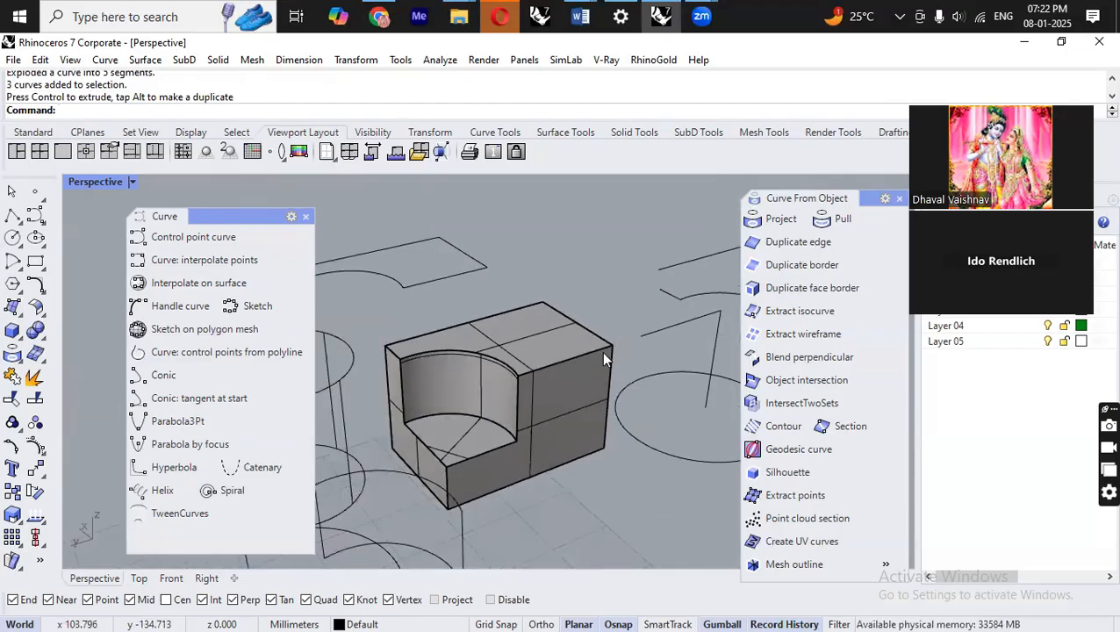
{"action": "scroll", "coordinate": [603, 359], "scroll_direction": "down", "scroll_amount": 3}
{"action": "right_click_drag", "start_coordinate": [592, 458], "coordinate": [578, 472]}
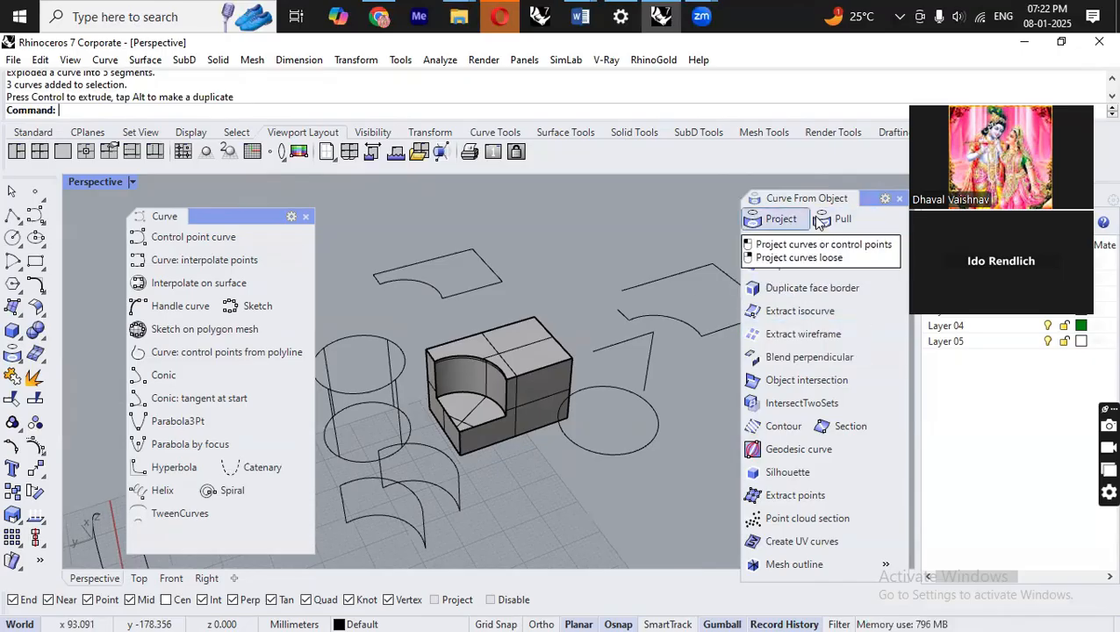
Switch to Word and add a note line reading "Extact wireframe" below the existing list of tools.
{"action": "left_click", "coordinate": [580, 16]}
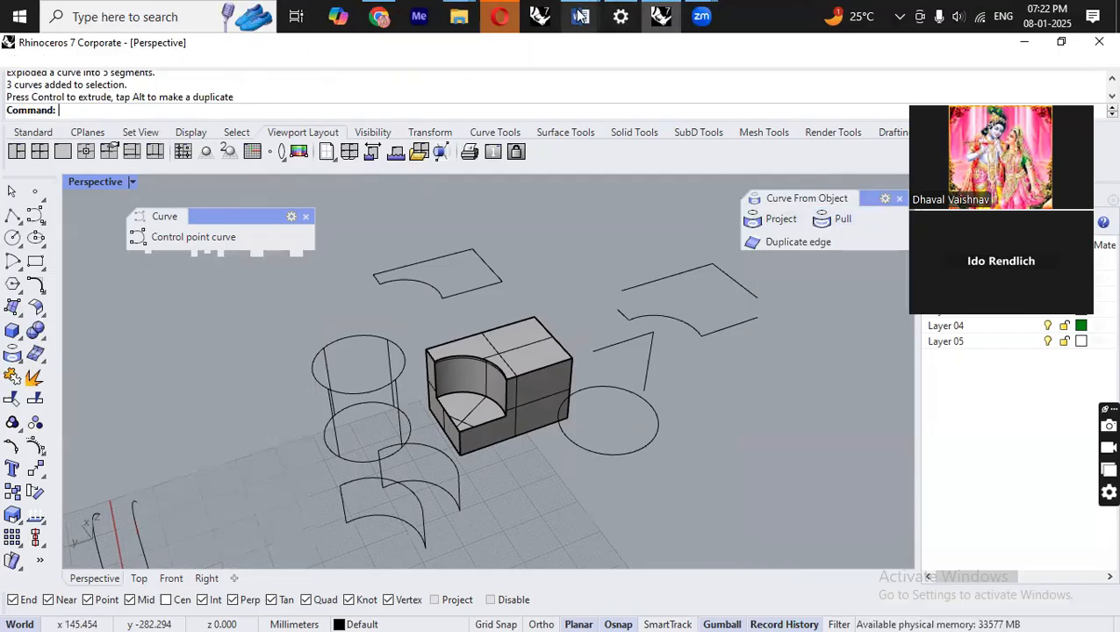
{"action": "left_click", "coordinate": [614, 102]}
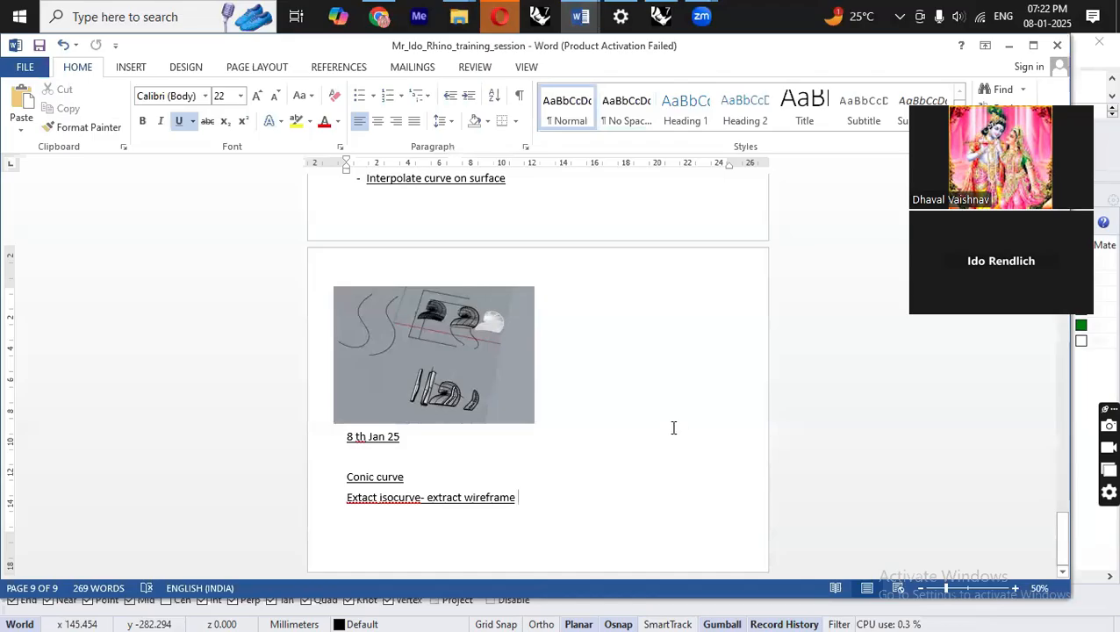
{"action": "key", "text": "Return"}
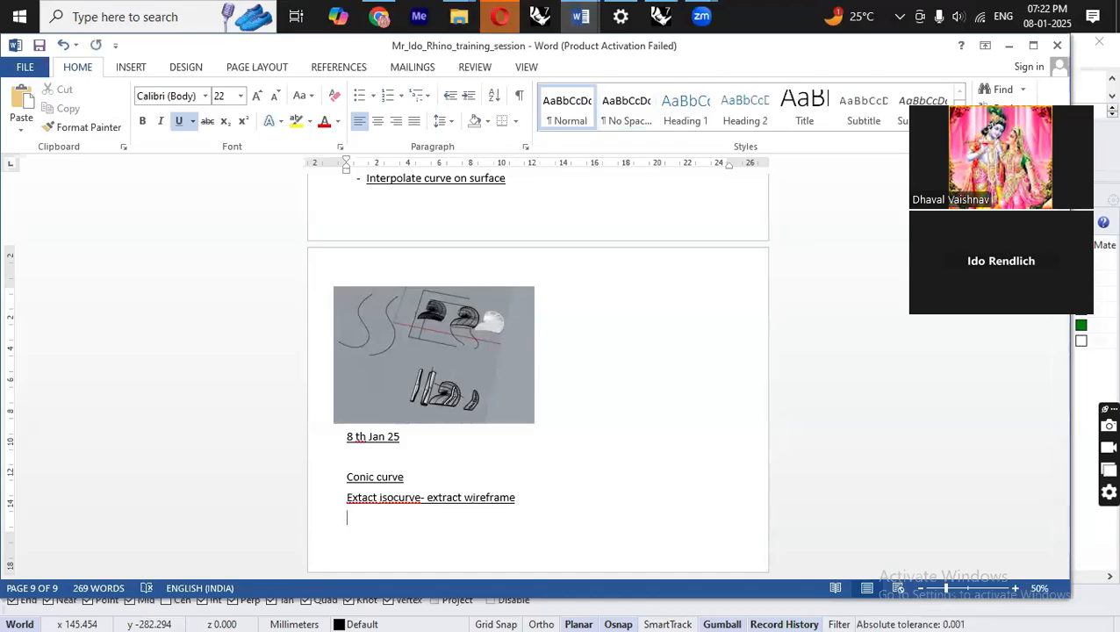
{"action": "type", "text": "extact wieframe"}
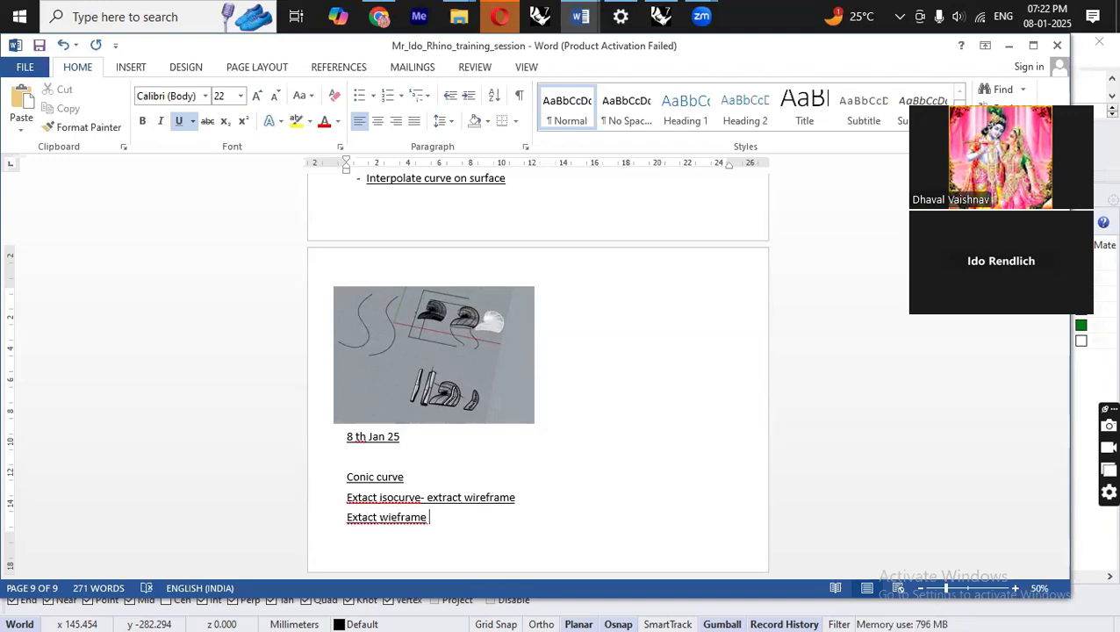
{"action": "key", "text": "Return"}
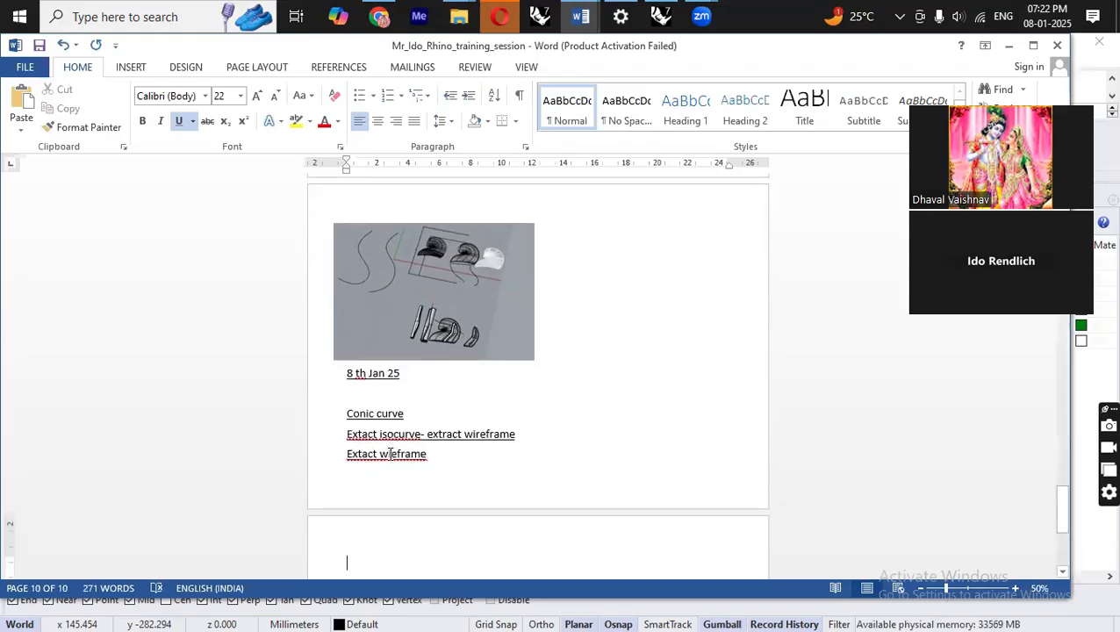
Add the note lines "Dup face border" and "Dup edge" on the next page of the document.
{"action": "left_click", "coordinate": [510, 500]}
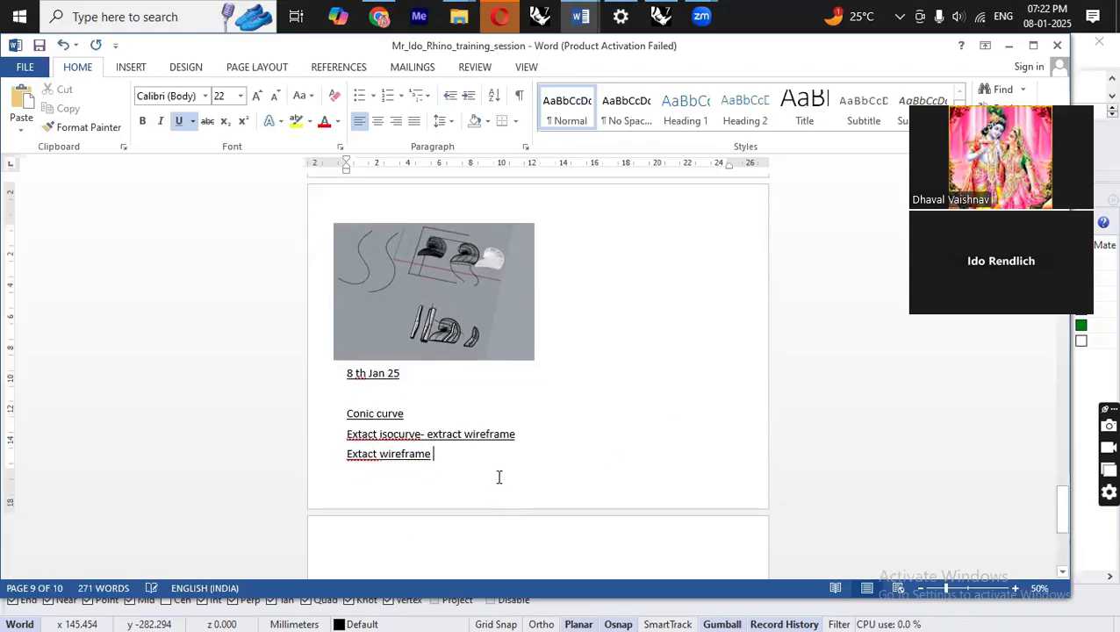
{"action": "key", "text": "Down"}
{"action": "type", "text": "s"}
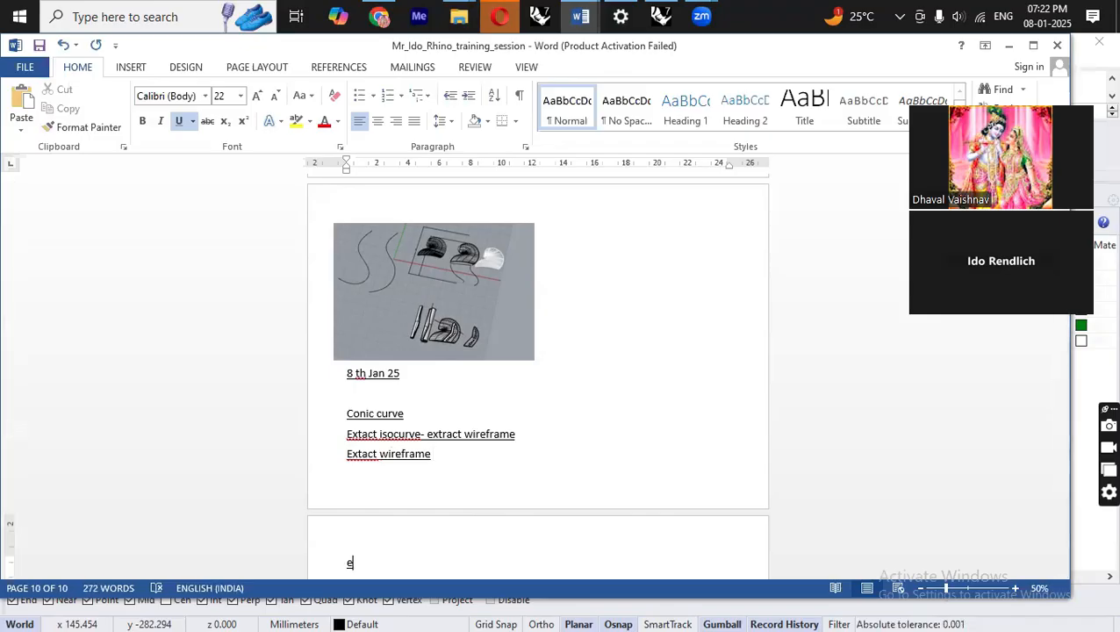
{"action": "type", "text": "up face border"}
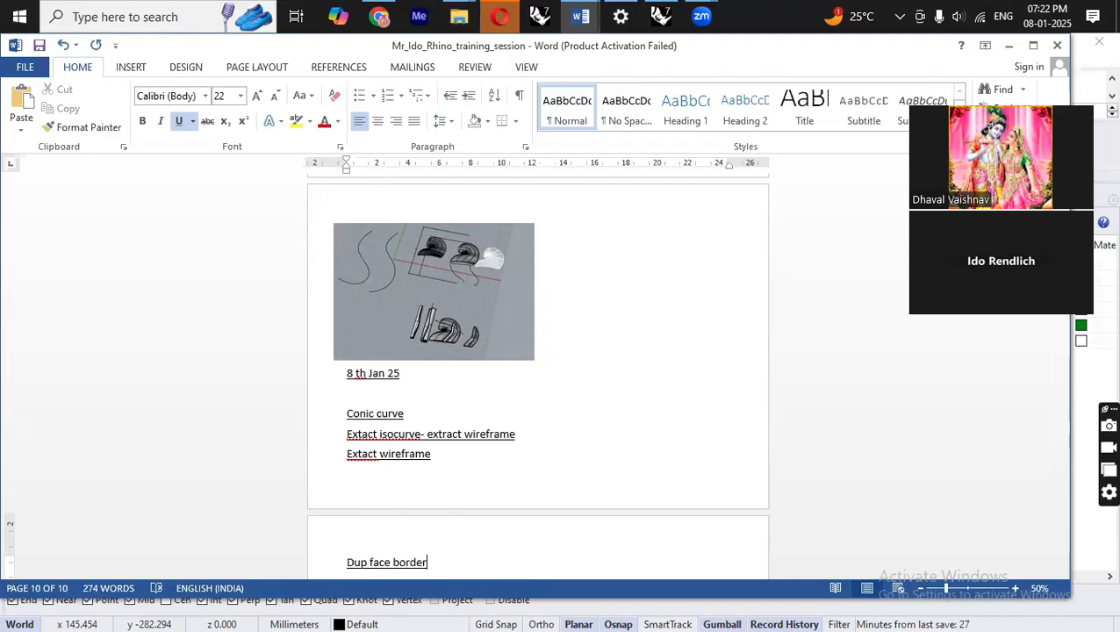
{"action": "key", "text": "Return"}
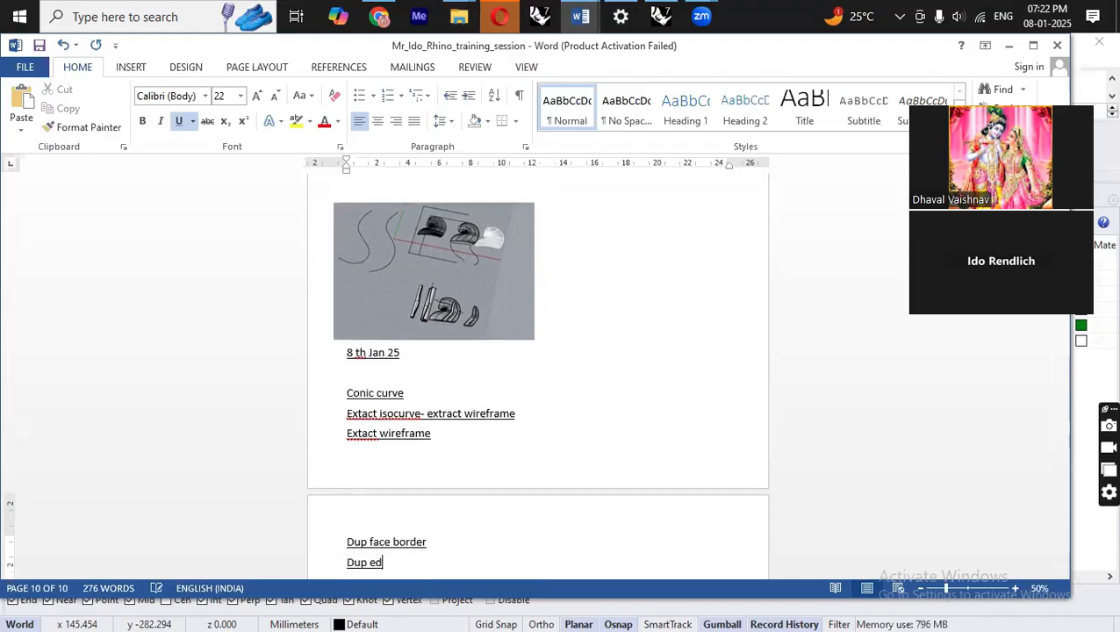
{"action": "key", "text": "Return"}
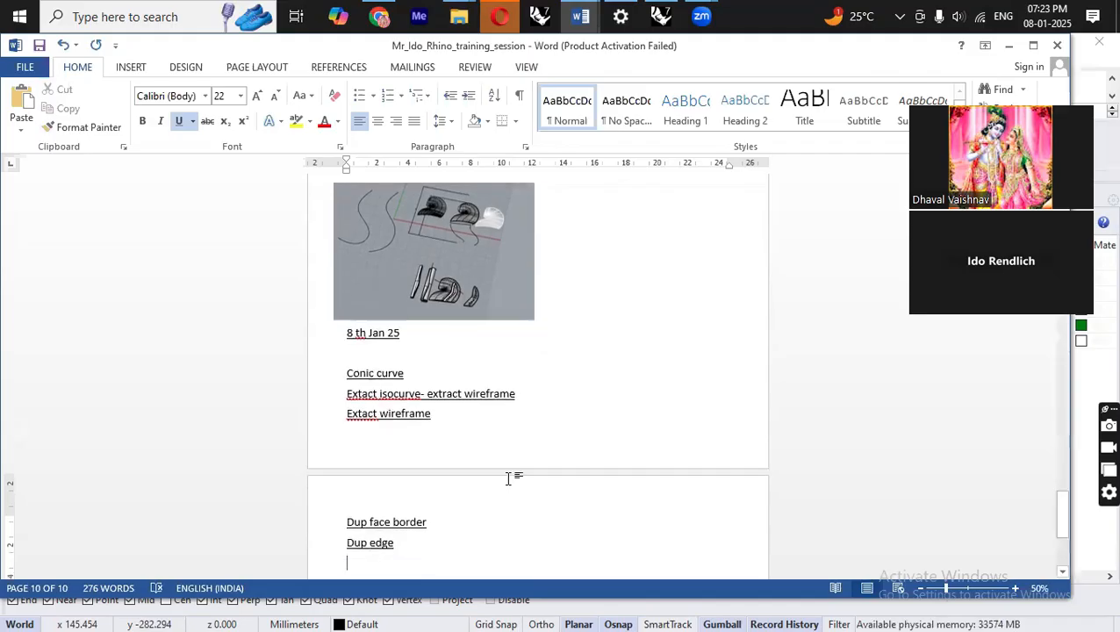
{"action": "scroll", "coordinate": [515, 480], "scroll_direction": "down", "scroll_amount": 2}
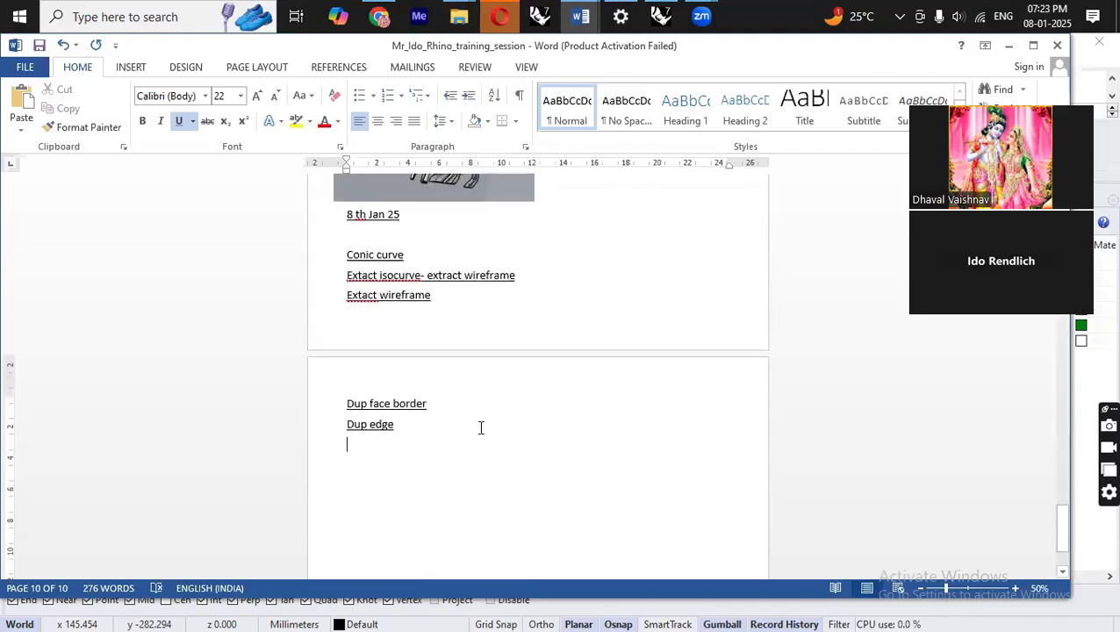
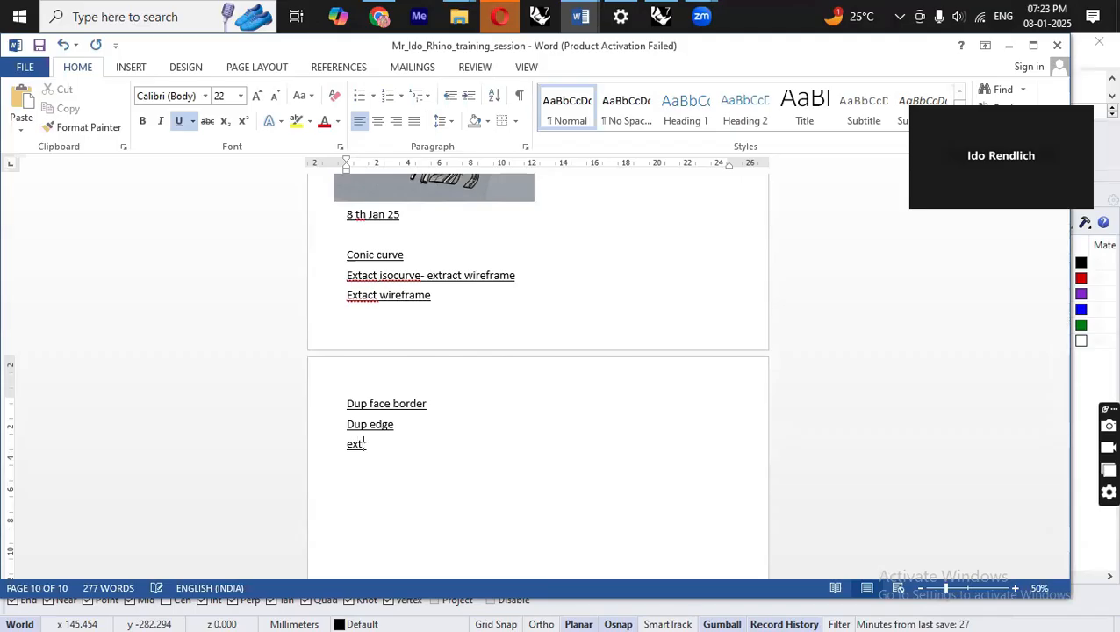
Complete the note line "Extract surface" below "Dup edge".
{"action": "type", "text": "t "}
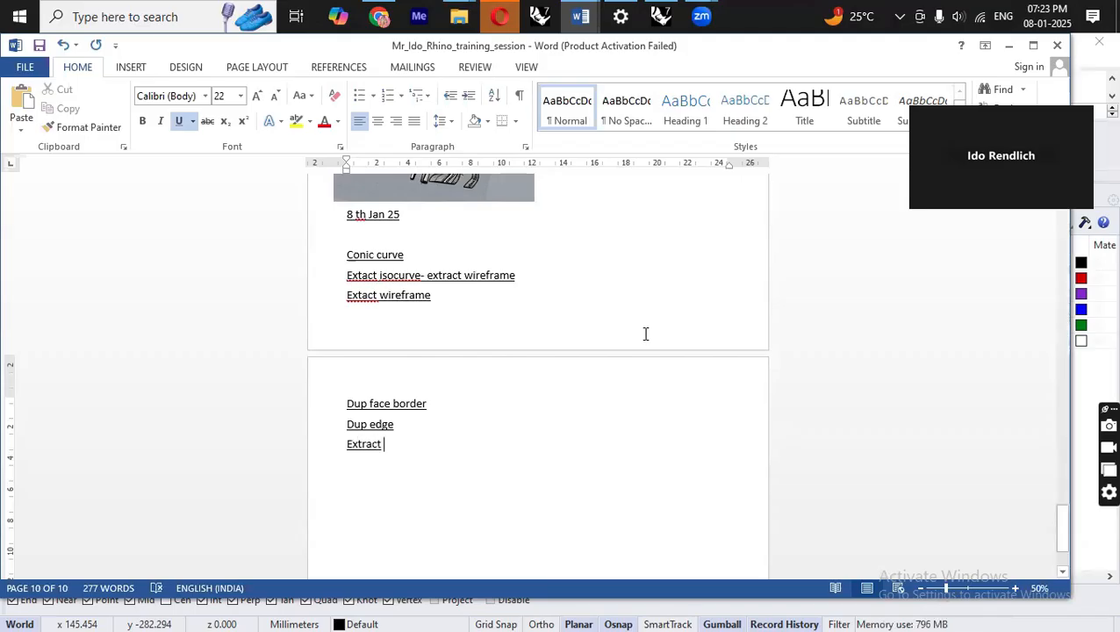
{"action": "type", "text": "surface"}
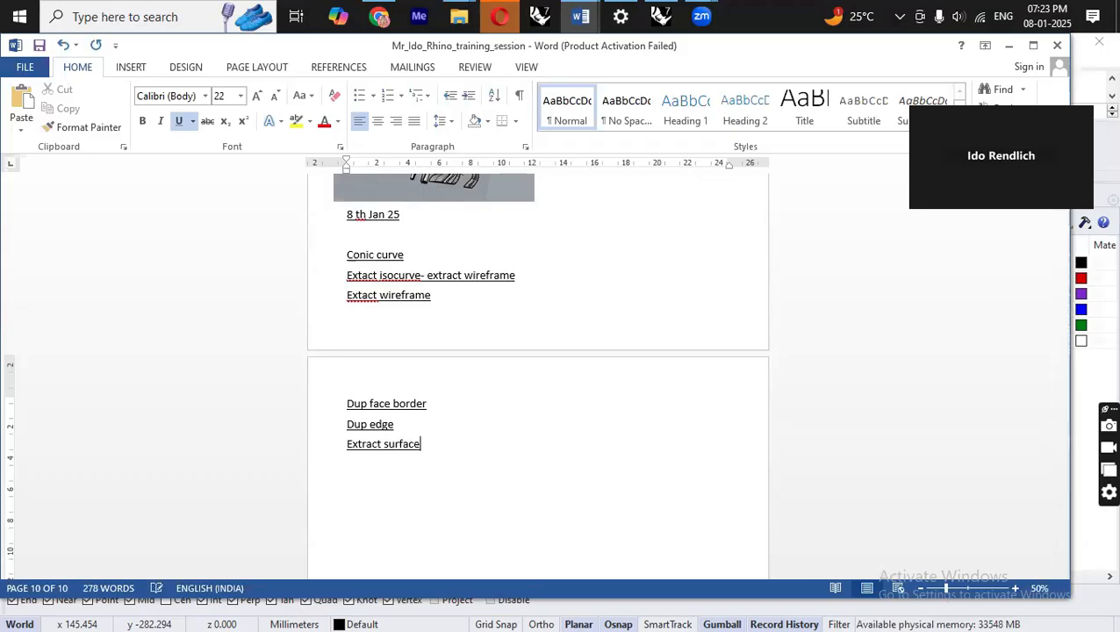
Switch back to Rhino and examine the exploded border curves around the block in the Perspective viewport.
{"action": "key", "text": "alt+Tab"}
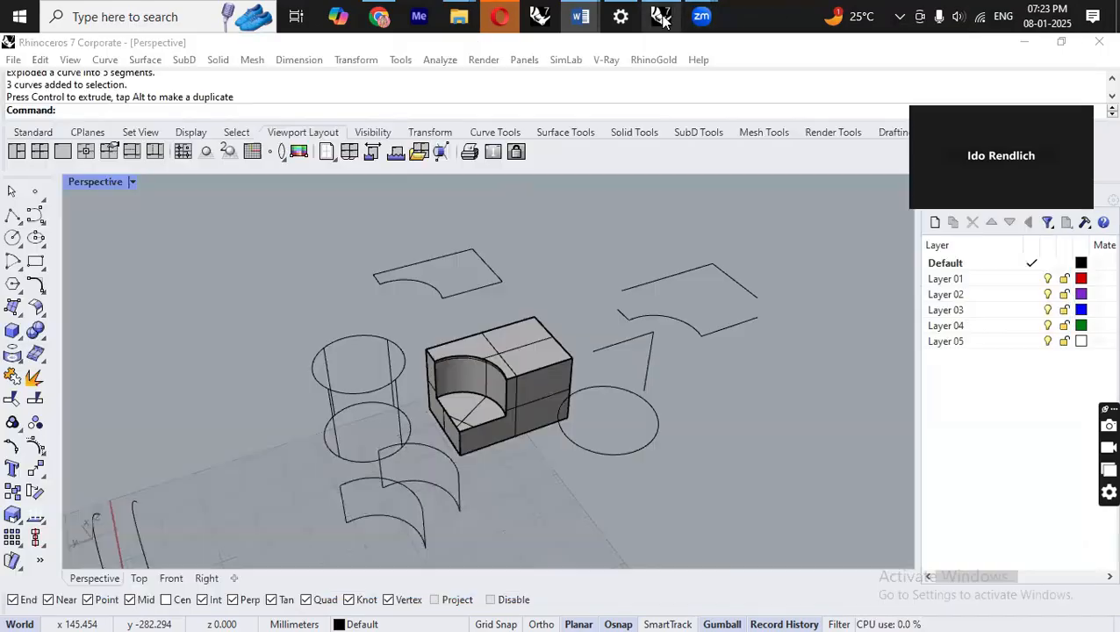
{"action": "scroll", "coordinate": [519, 404], "scroll_direction": "up", "scroll_amount": 6}
{"action": "scroll", "coordinate": [519, 403], "scroll_direction": "down", "scroll_amount": 3}
{"action": "right_click_drag", "start_coordinate": [519, 404], "coordinate": [445, 524]}
{"action": "left_click", "coordinate": [445, 491]}
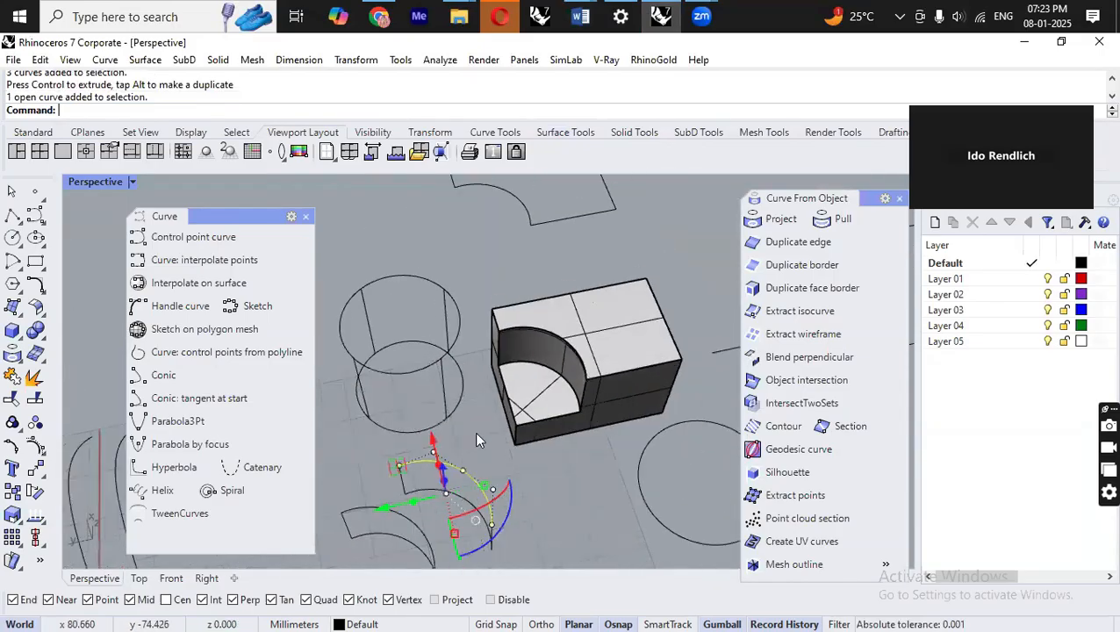
{"action": "scroll", "coordinate": [474, 431], "scroll_direction": "up", "scroll_amount": 3}
{"action": "left_click", "coordinate": [610, 486]}
{"action": "scroll", "coordinate": [437, 343], "scroll_direction": "down", "scroll_amount": 2}
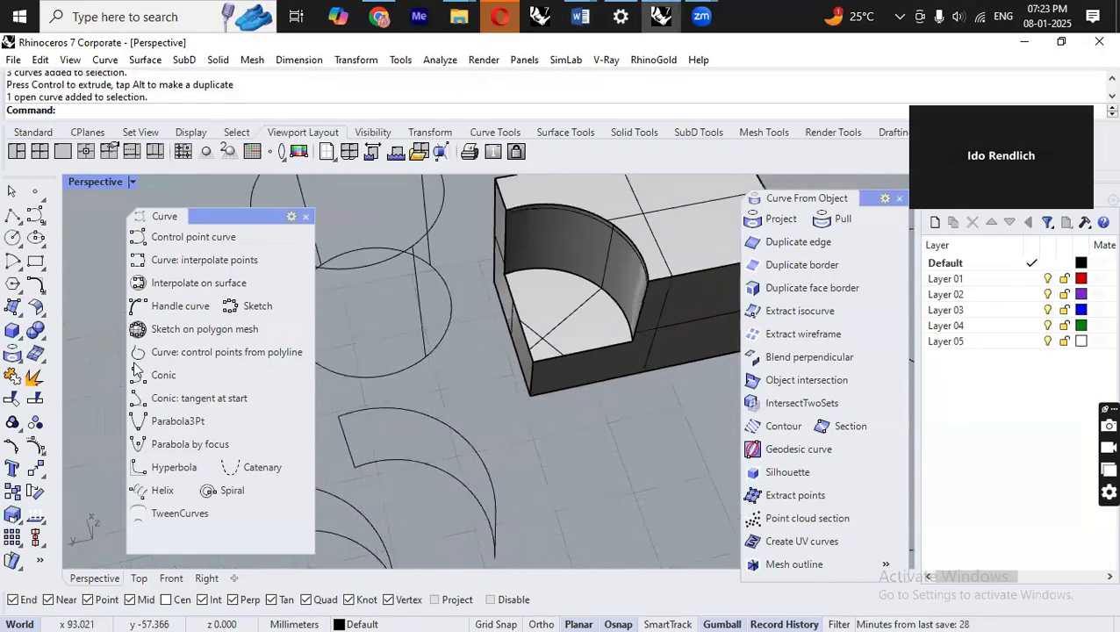
Open the Surface Tools flyout and arrange it beside the Curve flyout near the top of the viewport.
{"action": "left_click", "coordinate": [43, 363]}
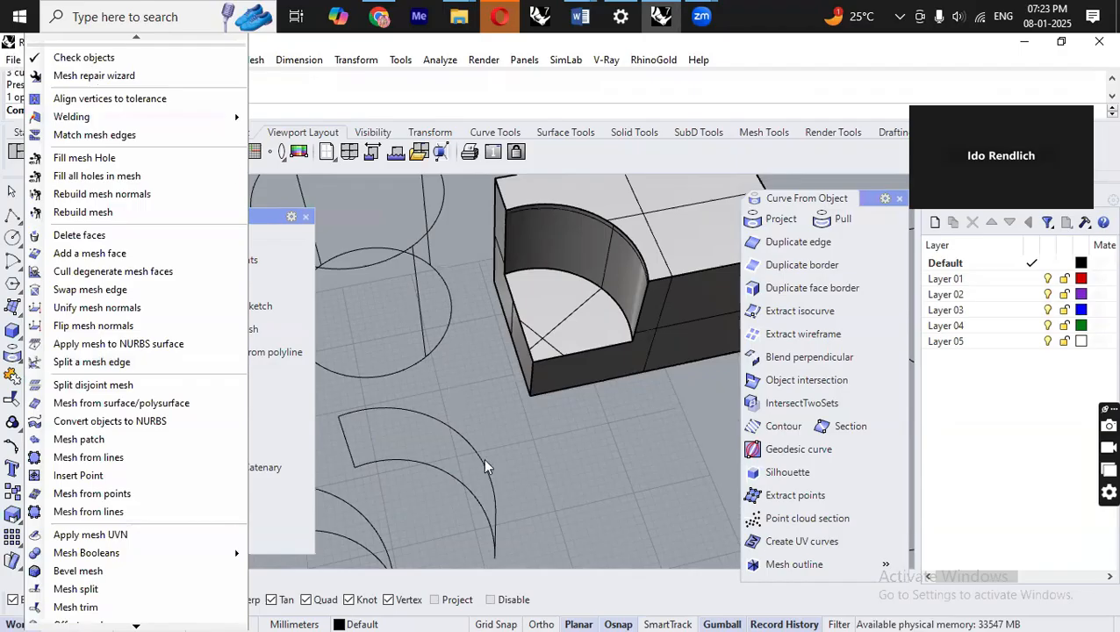
{"action": "left_click", "coordinate": [370, 311]}
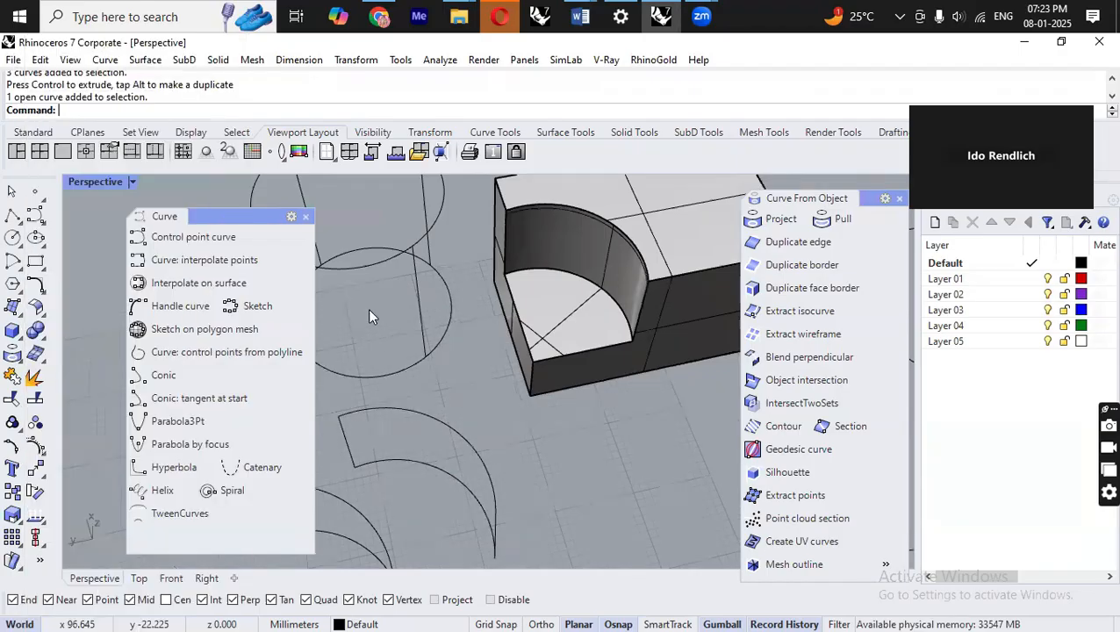
{"action": "left_click", "coordinate": [43, 314]}
{"action": "left_click_drag", "start_coordinate": [118, 44], "coordinate": [116, 192]}
{"action": "left_click_drag", "start_coordinate": [248, 241], "coordinate": [207, 196]}
{"action": "left_click_drag", "start_coordinate": [260, 348], "coordinate": [254, 535]}
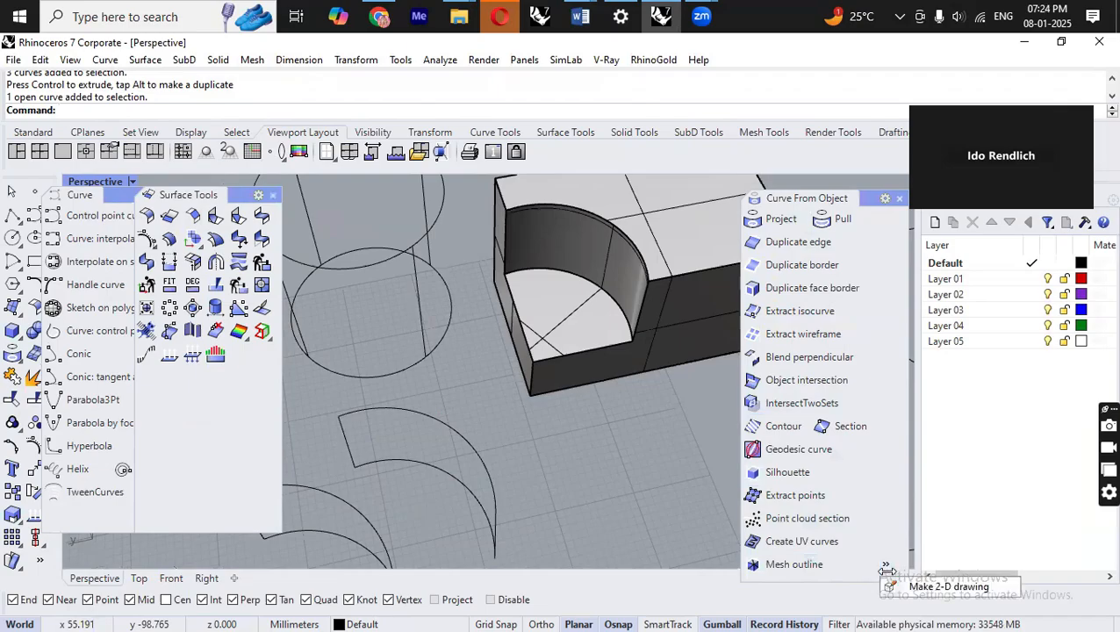
Move the Curve From Object flyout upward and lengthen it so all its tools, including Make 2-D drawing, show.
{"action": "left_click_drag", "start_coordinate": [861, 195], "coordinate": [841, 54]}
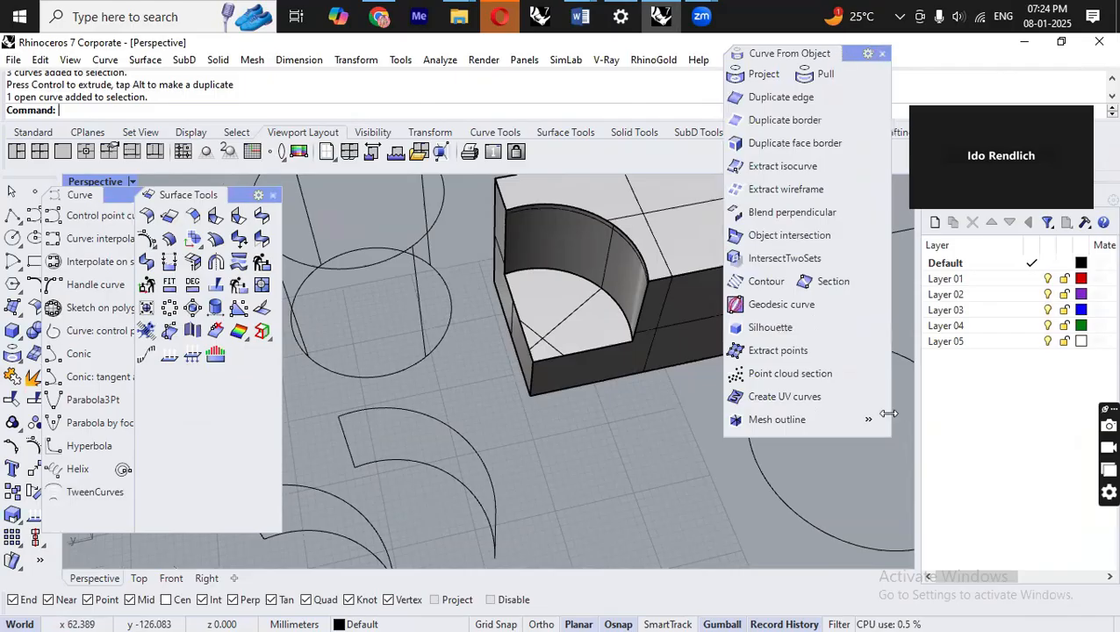
{"action": "left_click_drag", "start_coordinate": [834, 429], "coordinate": [832, 521]}
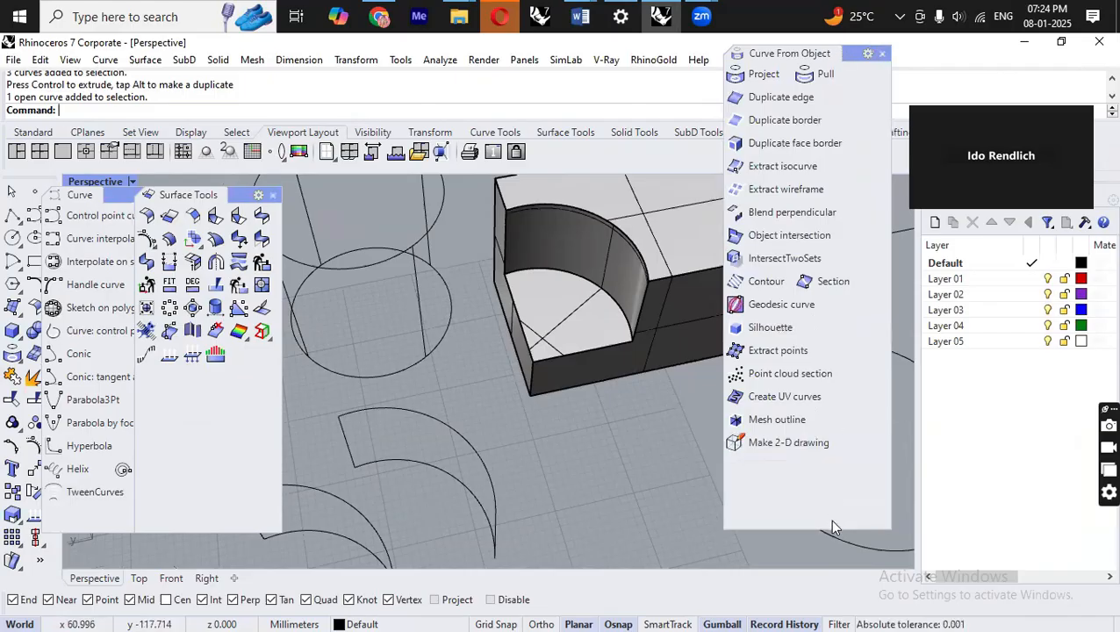
{"action": "scroll", "coordinate": [522, 449], "scroll_direction": "down", "scroll_amount": 3}
{"action": "scroll", "coordinate": [639, 300], "scroll_direction": "up", "scroll_amount": 3}
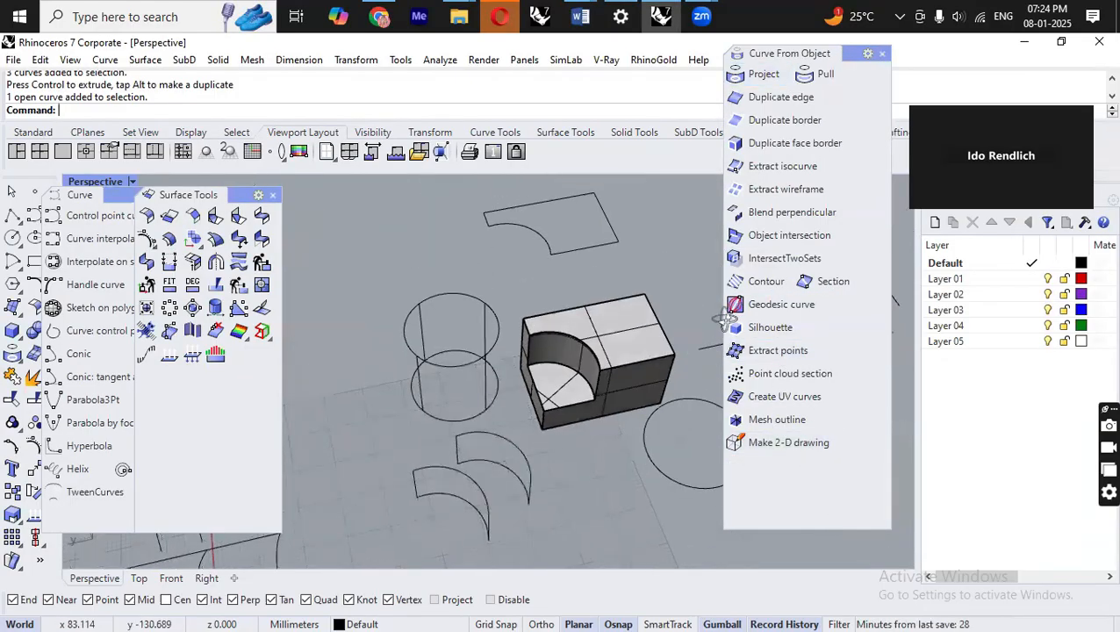
Set the Surface Tools flyout to show both image and text, then reposition and lengthen it.
{"action": "left_click", "coordinate": [259, 195]}
{"action": "left_click", "coordinate": [315, 354]}
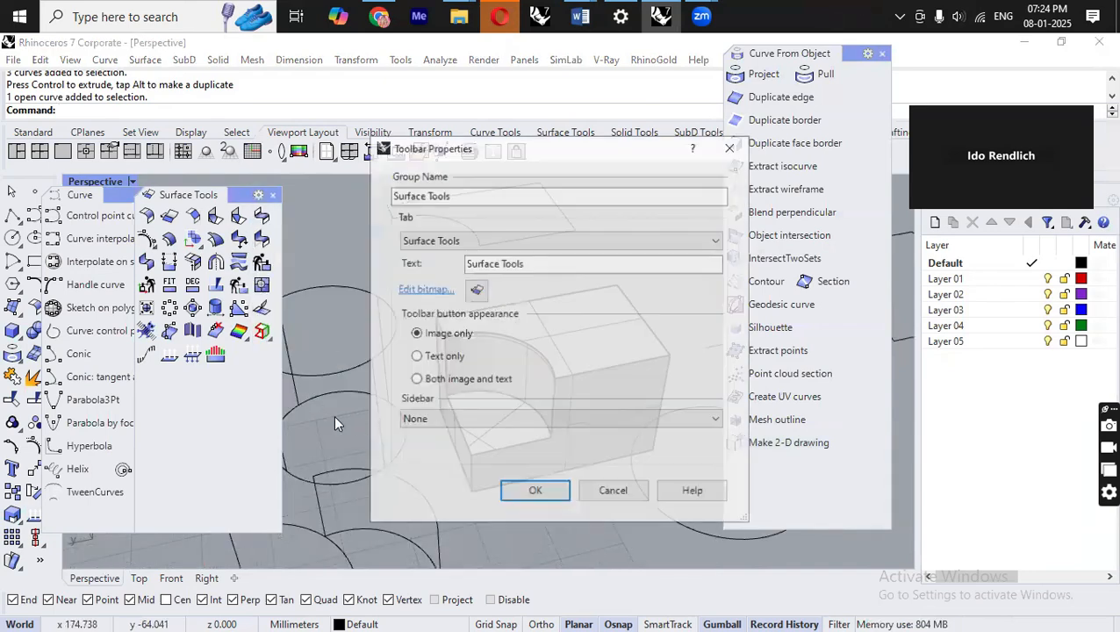
{"action": "left_click", "coordinate": [453, 379]}
{"action": "left_click", "coordinate": [534, 492]}
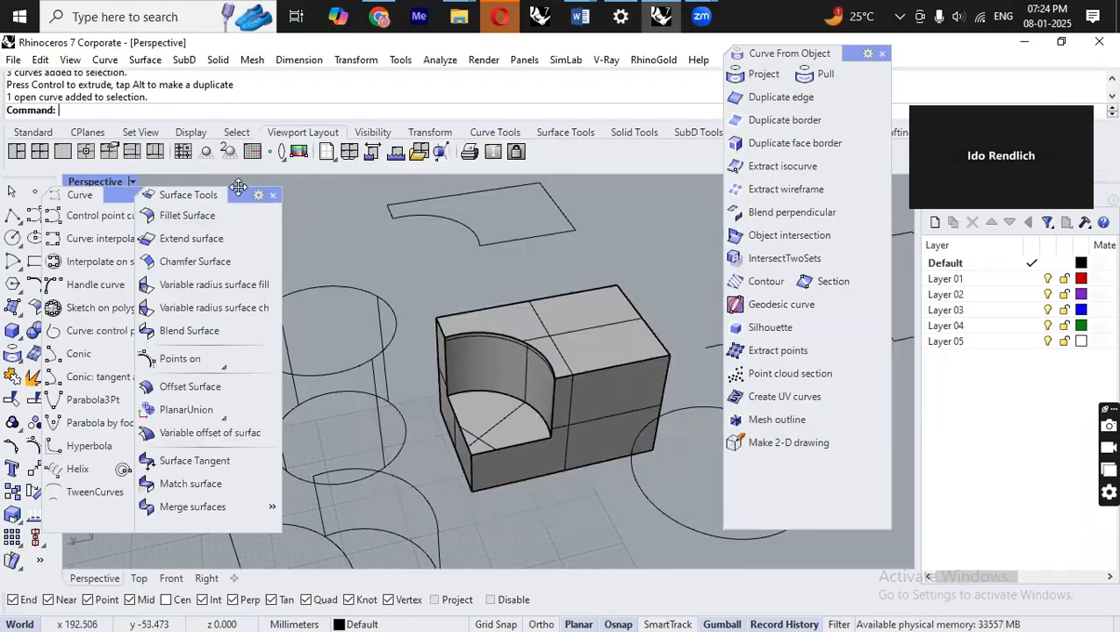
{"action": "left_click_drag", "start_coordinate": [238, 188], "coordinate": [227, 49]}
{"action": "left_click_drag", "start_coordinate": [232, 390], "coordinate": [230, 548]}
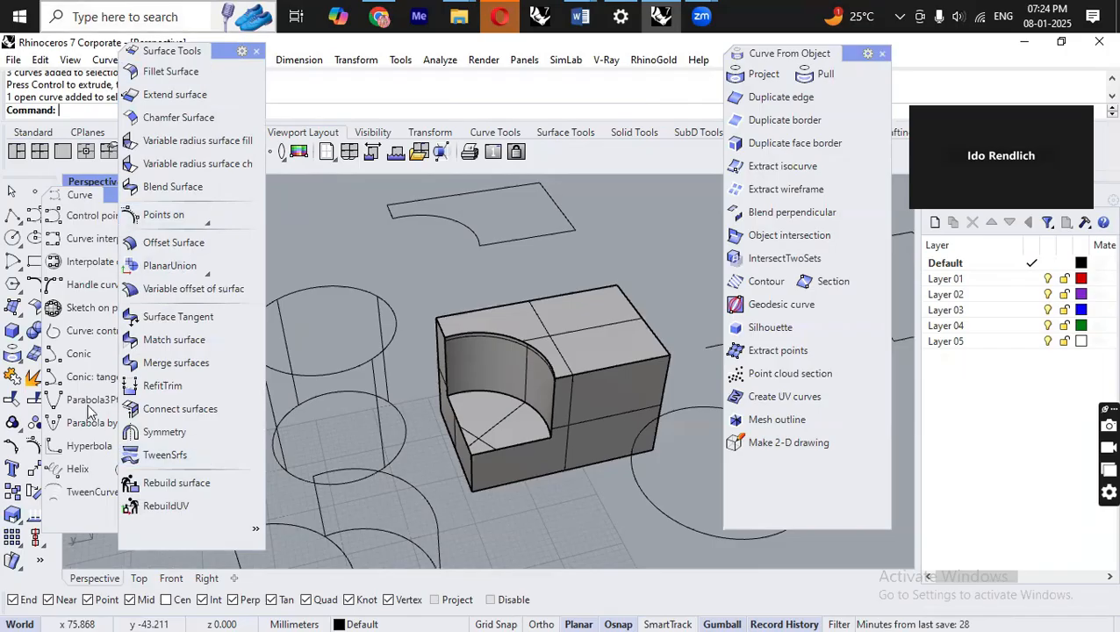
Use Connect to rejoin the separated segments of the top face border into closed corners.
{"action": "right_click_drag", "start_coordinate": [515, 423], "coordinate": [623, 386]}
{"action": "scroll", "coordinate": [500, 368], "scroll_direction": "up", "scroll_amount": 2}
{"action": "scroll", "coordinate": [504, 373], "scroll_direction": "down", "scroll_amount": 5}
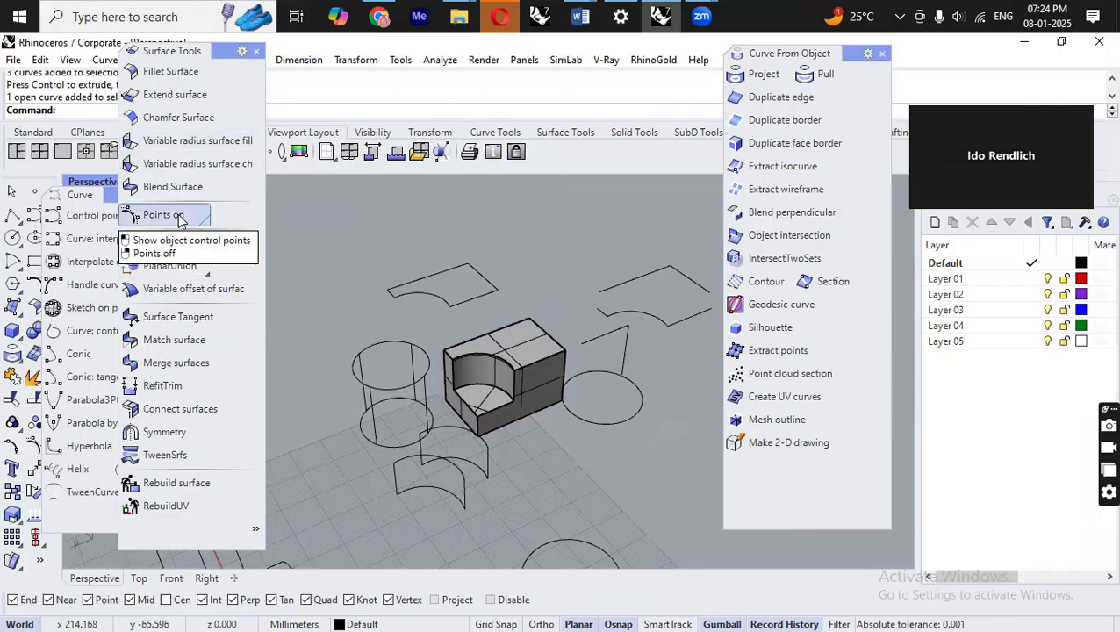
{"action": "scroll", "coordinate": [615, 439], "scroll_direction": "up", "scroll_amount": 3}
{"action": "right_click_drag", "start_coordinate": [618, 443], "coordinate": [539, 420]}
{"action": "scroll", "coordinate": [539, 420], "scroll_direction": "down", "scroll_amount": 2}
{"action": "mouse_move", "coordinate": [630, 408]}
{"action": "right_mouse_down"}
{"action": "mouse_move", "coordinate": [652, 341]}
{"action": "mouse_move", "coordinate": [555, 336]}
{"action": "mouse_move", "coordinate": [518, 355]}
{"action": "mouse_move", "coordinate": [544, 399]}
{"action": "mouse_move", "coordinate": [536, 437]}
{"action": "mouse_move", "coordinate": [650, 402]}
{"action": "right_mouse_up"}
{"action": "scroll", "coordinate": [381, 413], "scroll_direction": "down", "scroll_amount": 5}
{"action": "scroll", "coordinate": [545, 338], "scroll_direction": "up", "scroll_amount": 12}
{"action": "scroll", "coordinate": [660, 398], "scroll_direction": "down", "scroll_amount": 2}
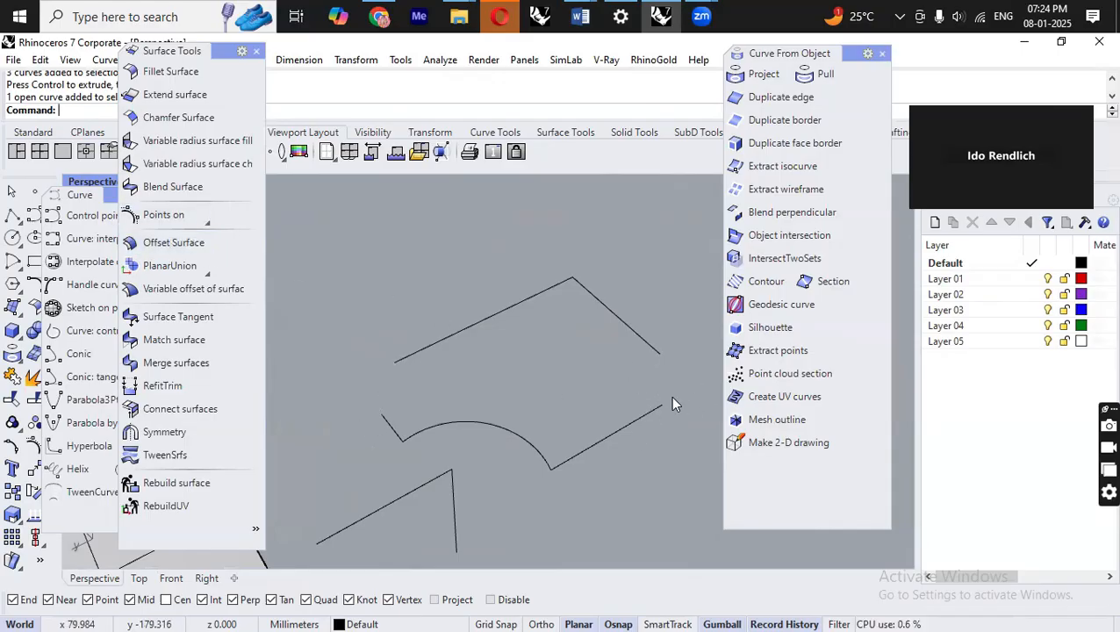
{"action": "scroll", "coordinate": [529, 319], "scroll_direction": "down", "scroll_amount": 5}
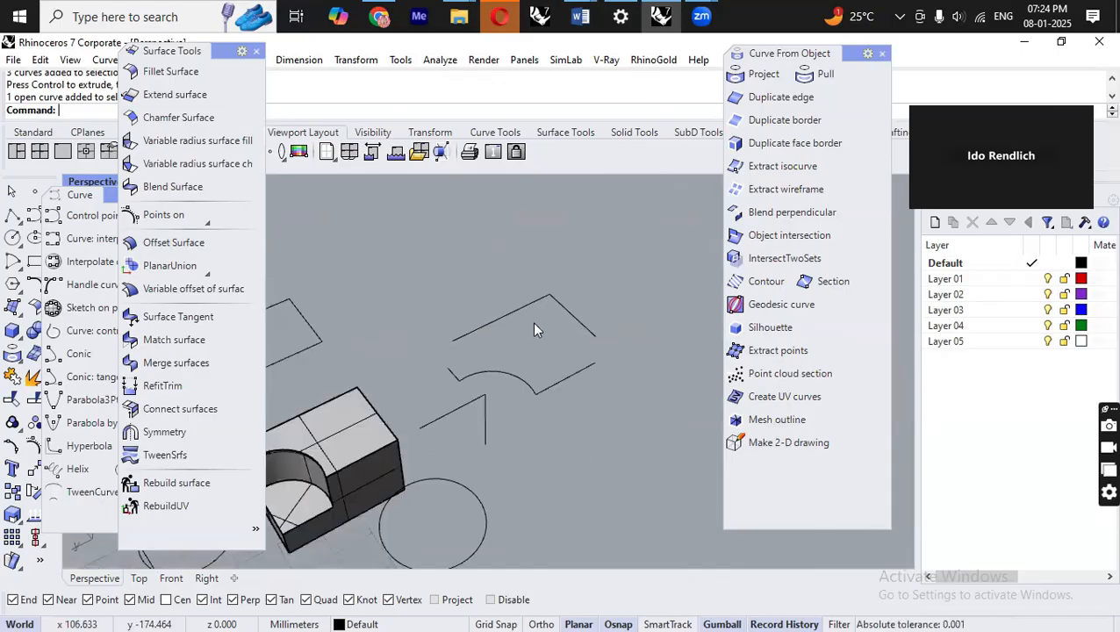
{"action": "scroll", "coordinate": [546, 357], "scroll_direction": "up", "scroll_amount": 2}
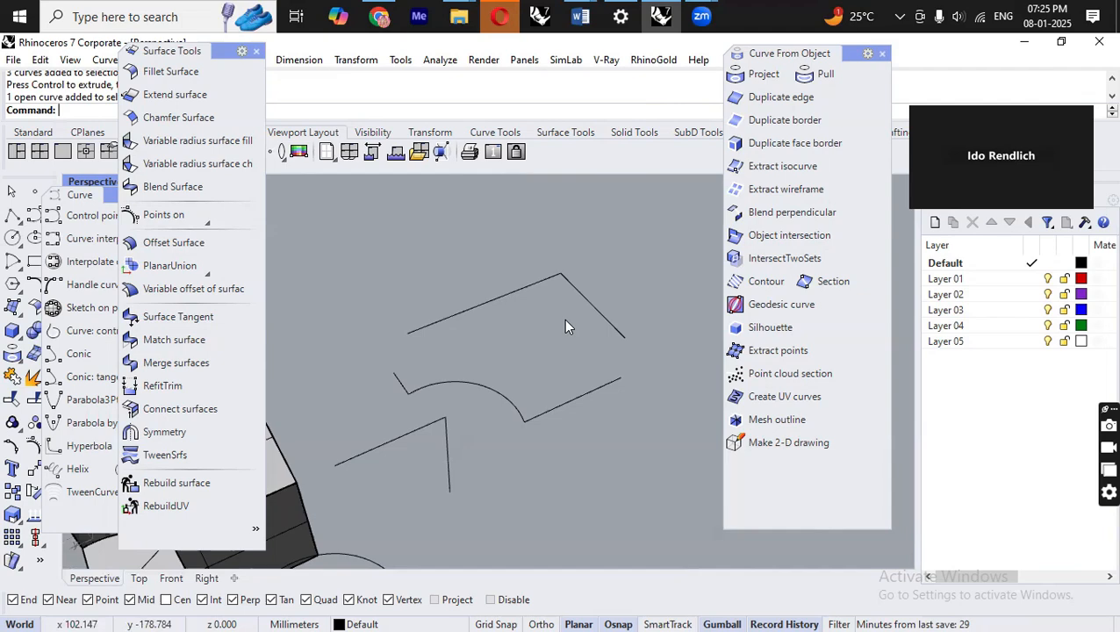
{"action": "type", "text": "onnect"}
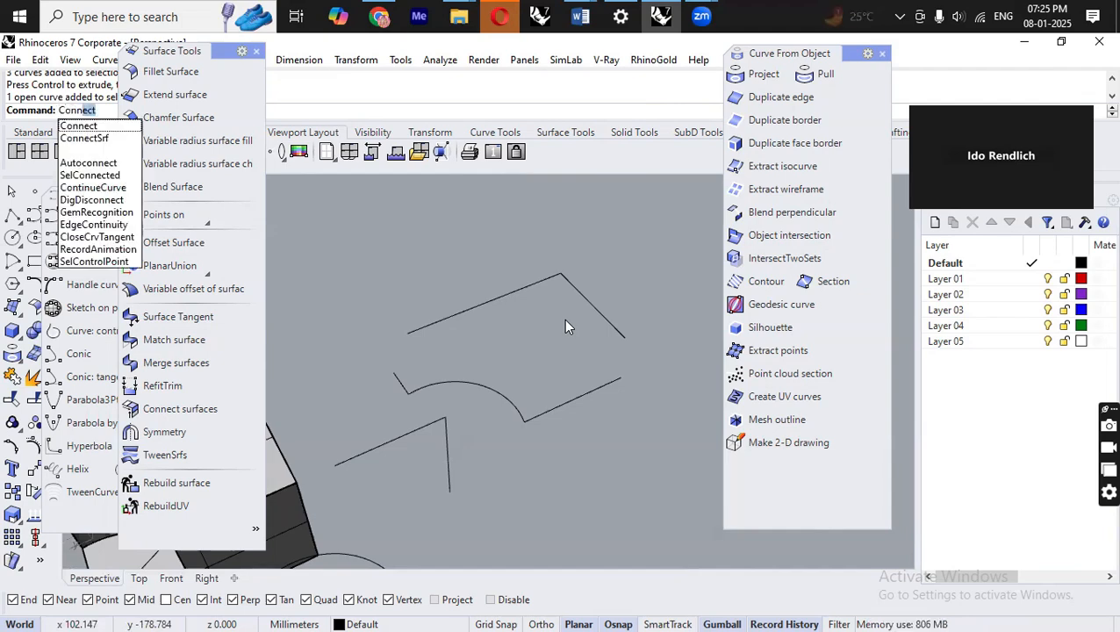
{"action": "key", "text": "Return"}
{"action": "left_click", "coordinate": [610, 327]}
{"action": "left_click", "coordinate": [616, 379]}
{"action": "key", "text": "Return"}
{"action": "left_click", "coordinate": [418, 329]}
{"action": "left_click", "coordinate": [393, 374]}
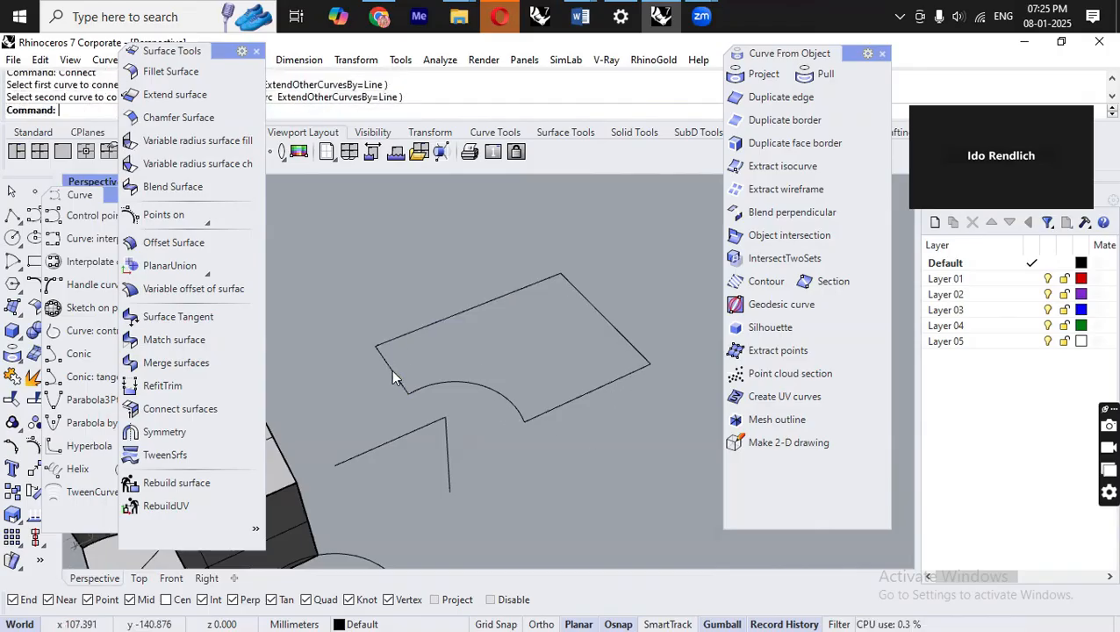
{"action": "right_click_drag", "start_coordinate": [559, 366], "coordinate": [487, 387]}
{"action": "left_click", "coordinate": [487, 387]}
{"action": "left_click", "coordinate": [560, 356]}
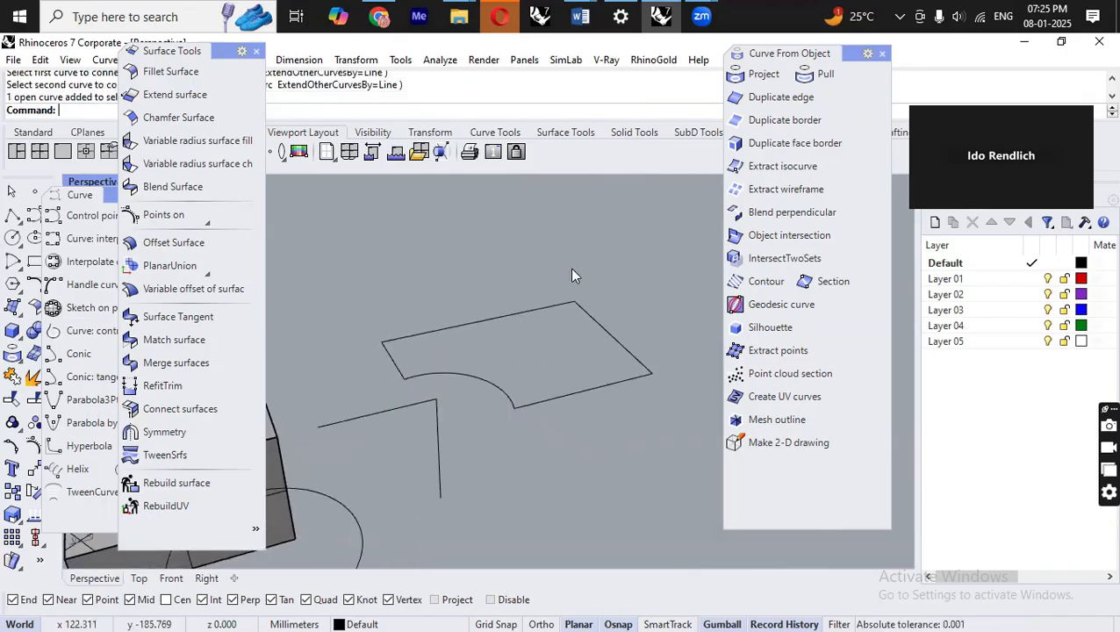
Switch to Word and add the note line "connect" below "Extract surface".
{"action": "mouse_move", "coordinate": [580, 16]}
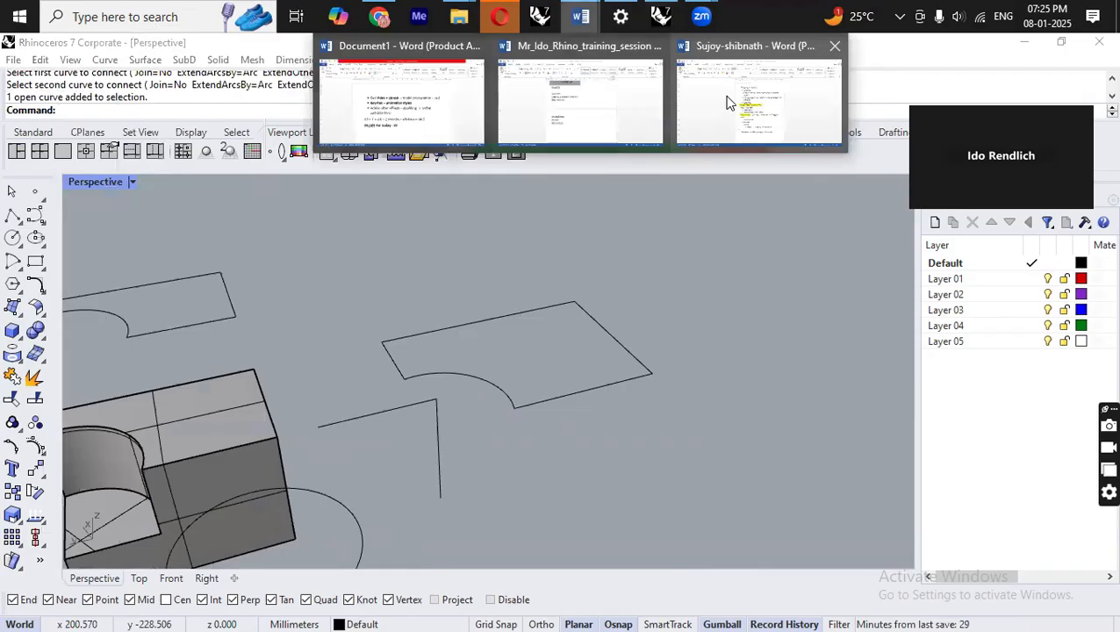
{"action": "left_click", "coordinate": [727, 104]}
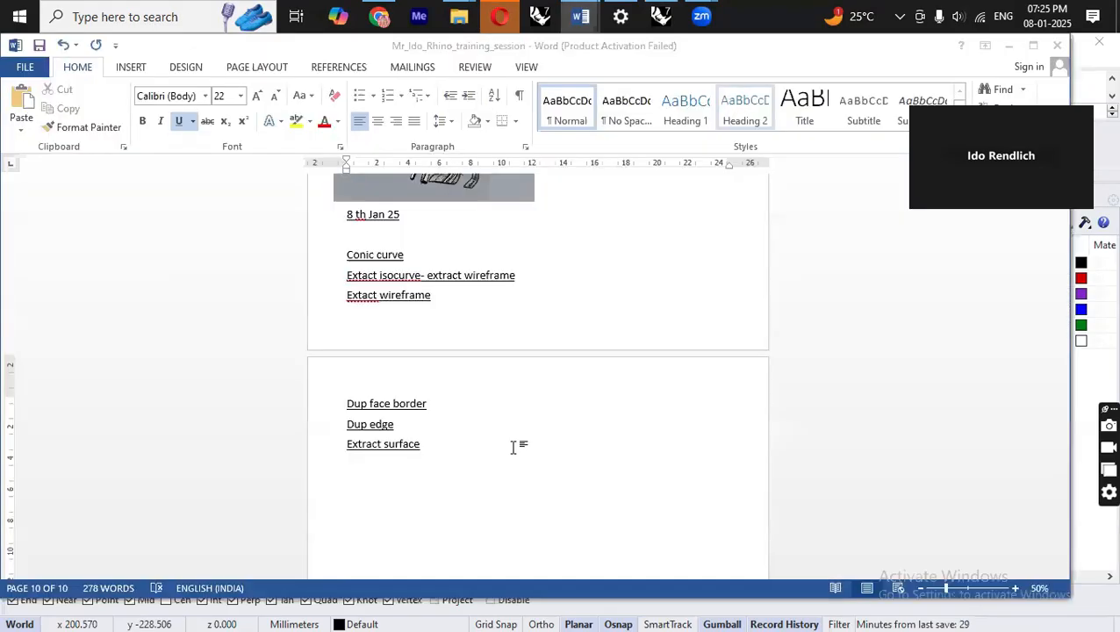
{"action": "type", "text": "connect"}
{"action": "key", "text": "Return"}
Switch to Rhino, select the arched curve beside the ellipse and move it aside with the gumball.
{"action": "key", "text": "alt+Tab"}
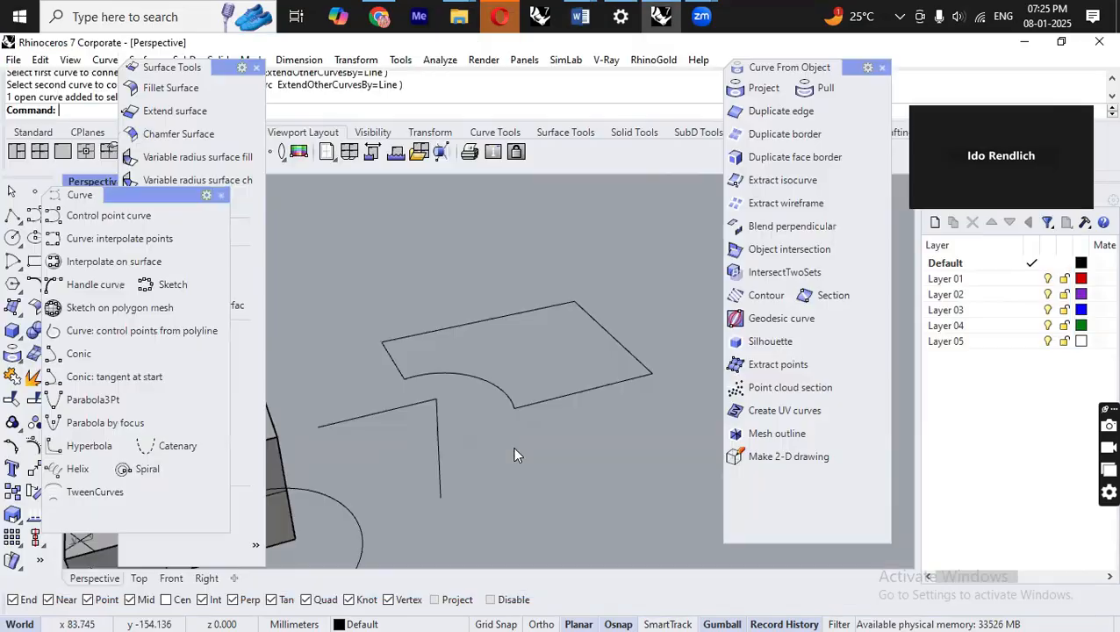
{"action": "scroll", "coordinate": [618, 332], "scroll_direction": "down", "scroll_amount": 4}
{"action": "scroll", "coordinate": [583, 367], "scroll_direction": "down", "scroll_amount": 5}
{"action": "right_click_drag", "start_coordinate": [474, 421], "coordinate": [447, 430]}
{"action": "right_click_drag", "start_coordinate": [448, 351], "coordinate": [502, 340]}
{"action": "scroll", "coordinate": [509, 342], "scroll_direction": "up", "scroll_amount": 6}
{"action": "left_click", "coordinate": [464, 318]}
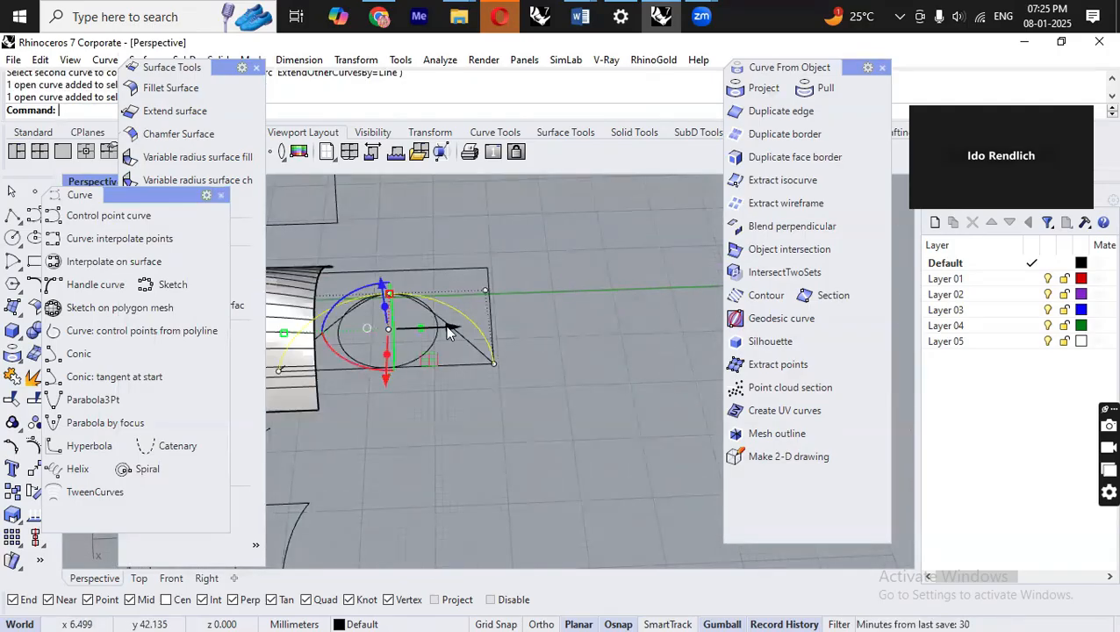
{"action": "left_click", "coordinate": [474, 352]}
{"action": "left_click_drag", "start_coordinate": [450, 330], "coordinate": [690, 325]}
{"action": "key", "text": "Escape"}
Raise the arc curve above the rectangular border about 5.5 mm along Z with the gumball.
{"action": "scroll", "coordinate": [492, 356], "scroll_direction": "down", "scroll_amount": 6}
{"action": "right_click_drag", "start_coordinate": [575, 362], "coordinate": [616, 363]}
{"action": "scroll", "coordinate": [581, 287], "scroll_direction": "up", "scroll_amount": 6}
{"action": "right_click_drag", "start_coordinate": [581, 287], "coordinate": [645, 270]}
{"action": "scroll", "coordinate": [665, 290], "scroll_direction": "down", "scroll_amount": 8}
{"action": "scroll", "coordinate": [351, 321], "scroll_direction": "up", "scroll_amount": 5}
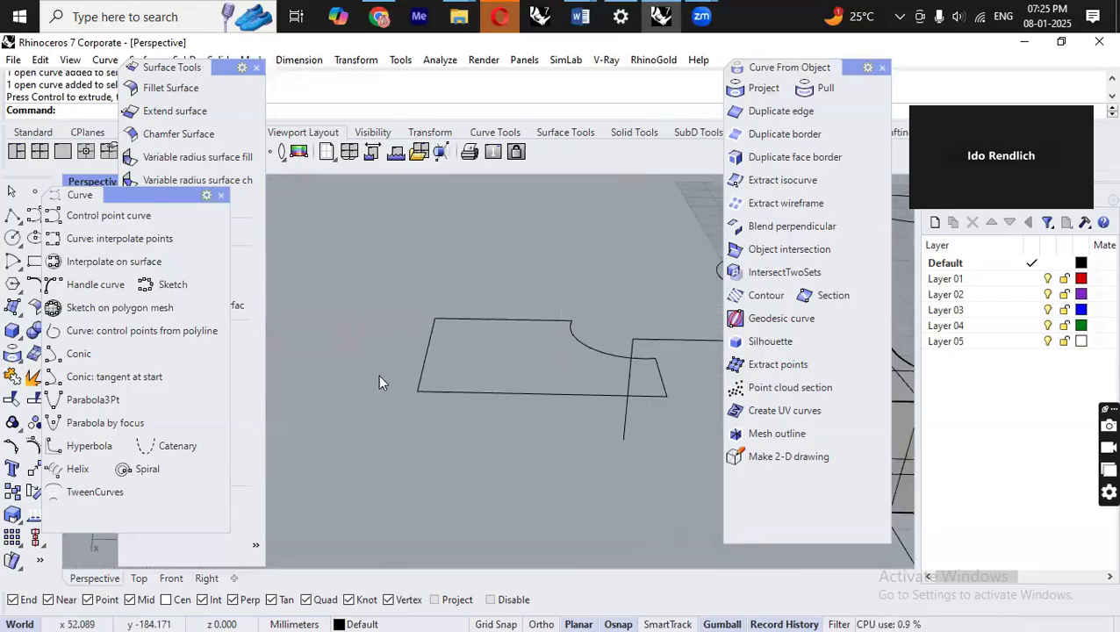
{"action": "scroll", "coordinate": [336, 402], "scroll_direction": "down", "scroll_amount": 10}
{"action": "scroll", "coordinate": [482, 383], "scroll_direction": "down", "scroll_amount": 3}
{"action": "scroll", "coordinate": [692, 365], "scroll_direction": "up", "scroll_amount": 5}
{"action": "scroll", "coordinate": [693, 367], "scroll_direction": "up", "scroll_amount": 5}
{"action": "scroll", "coordinate": [554, 389], "scroll_direction": "down", "scroll_amount": 4}
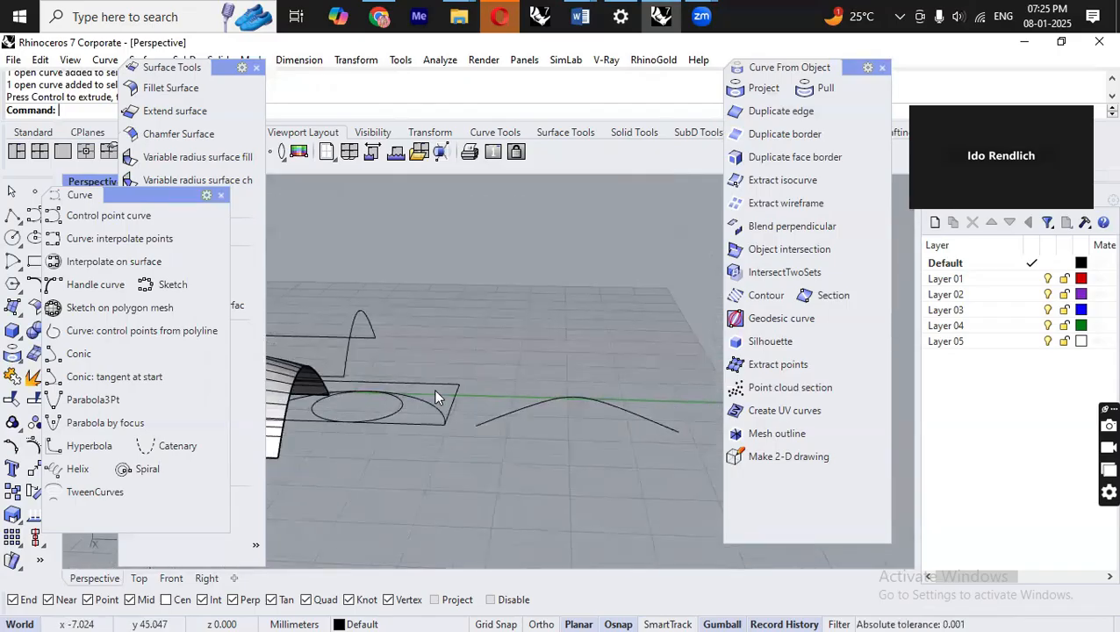
{"action": "left_click", "coordinate": [427, 394]}
{"action": "left_click_drag", "start_coordinate": [354, 343], "coordinate": [353, 314]}
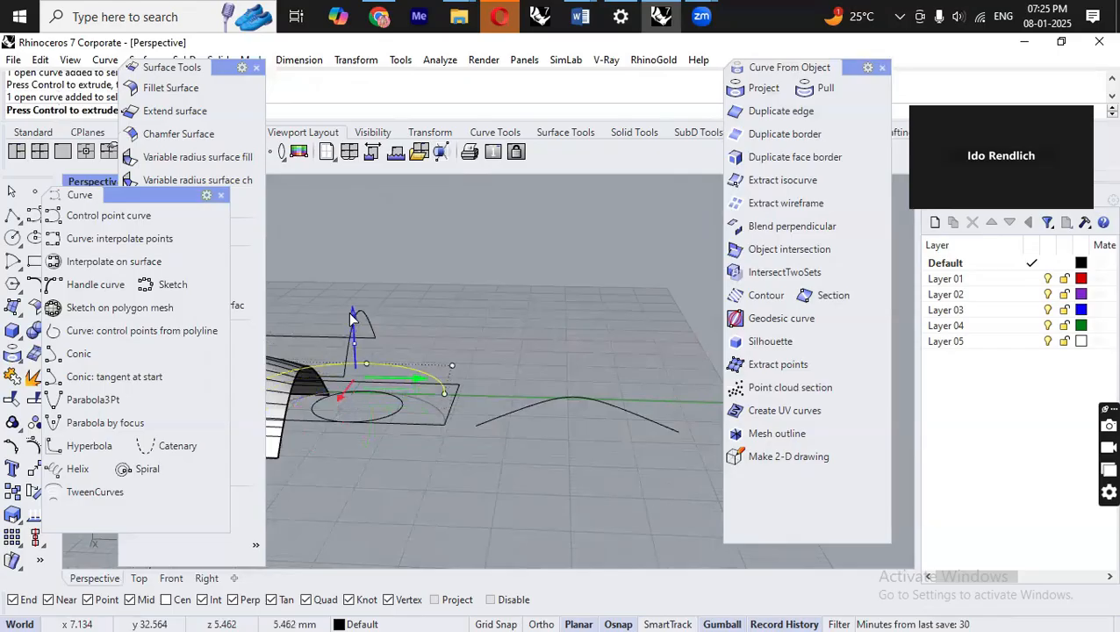
Draw an interpolated curve through four points in an open area of the grid.
{"action": "right_click_drag", "start_coordinate": [507, 392], "coordinate": [555, 489]}
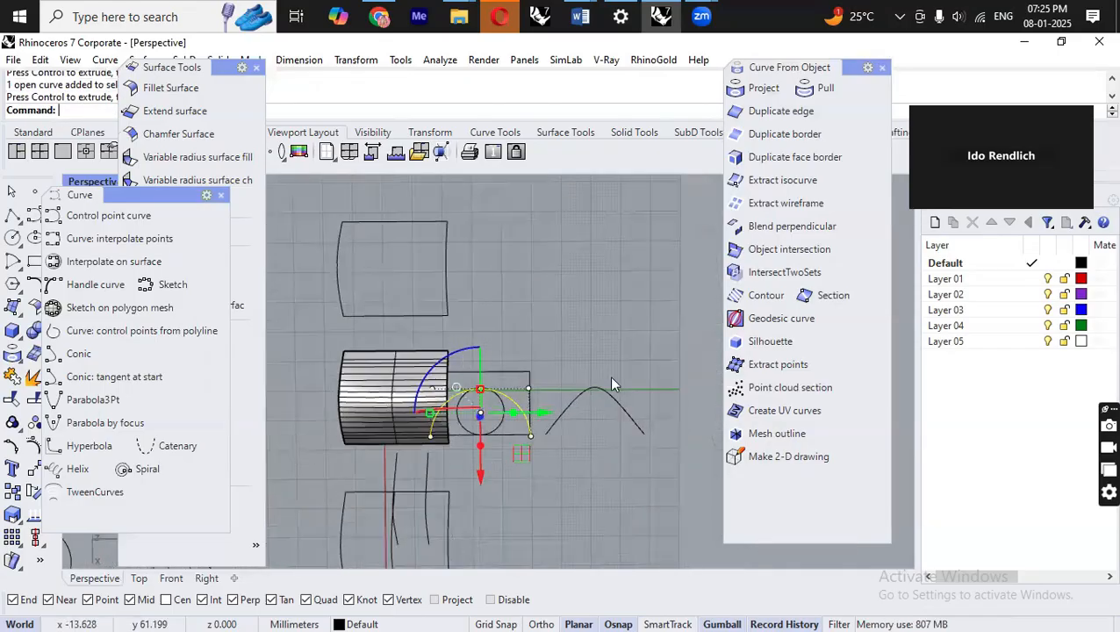
{"action": "mouse_move", "coordinate": [560, 446]}
{"action": "right_mouse_down"}
{"action": "mouse_move", "coordinate": [551, 267]}
{"action": "mouse_move", "coordinate": [538, 518]}
{"action": "mouse_move", "coordinate": [529, 466]}
{"action": "mouse_move", "coordinate": [552, 453]}
{"action": "right_mouse_up"}
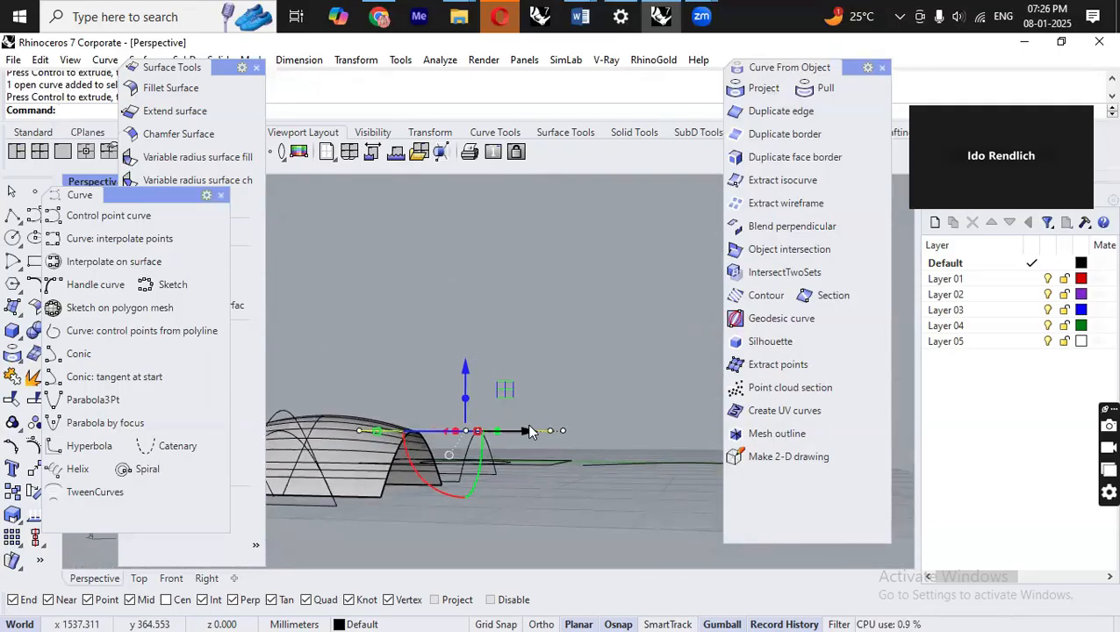
{"action": "right_click_drag", "start_coordinate": [628, 506], "coordinate": [600, 361]}
{"action": "left_click", "coordinate": [149, 242]}
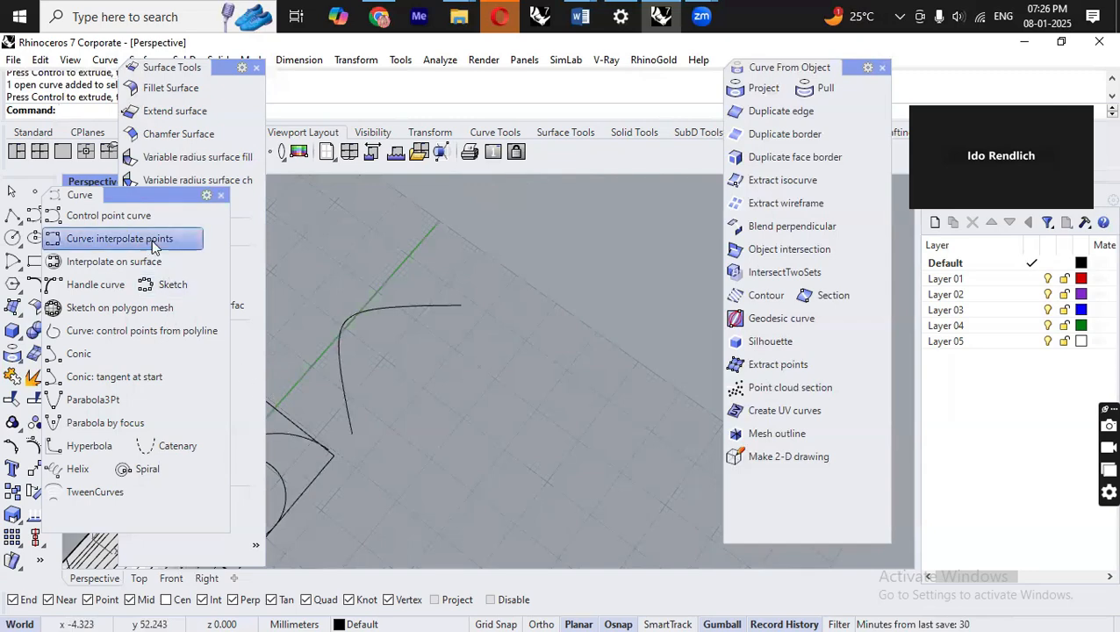
{"action": "left_click", "coordinate": [526, 316]}
{"action": "left_click", "coordinate": [599, 412]}
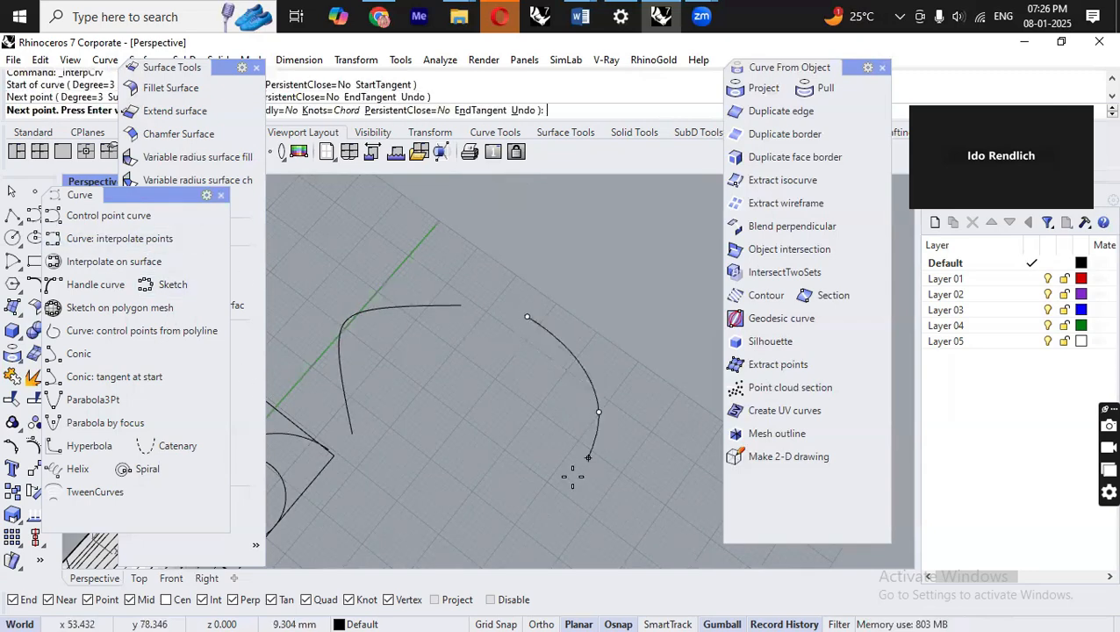
{"action": "left_click", "coordinate": [554, 490]}
{"action": "left_click", "coordinate": [451, 515]}
{"action": "key", "text": "Return"}
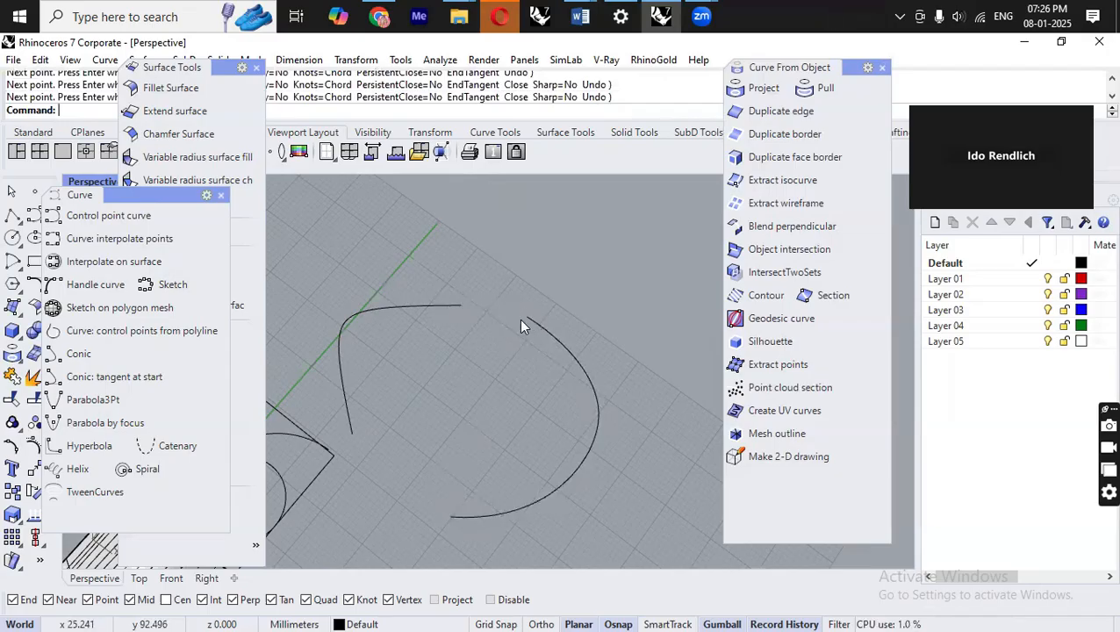
Start a curve blend between the end of the arched curve and the end of the U-shaped curve.
{"action": "right_click_drag", "start_coordinate": [528, 369], "coordinate": [603, 338]}
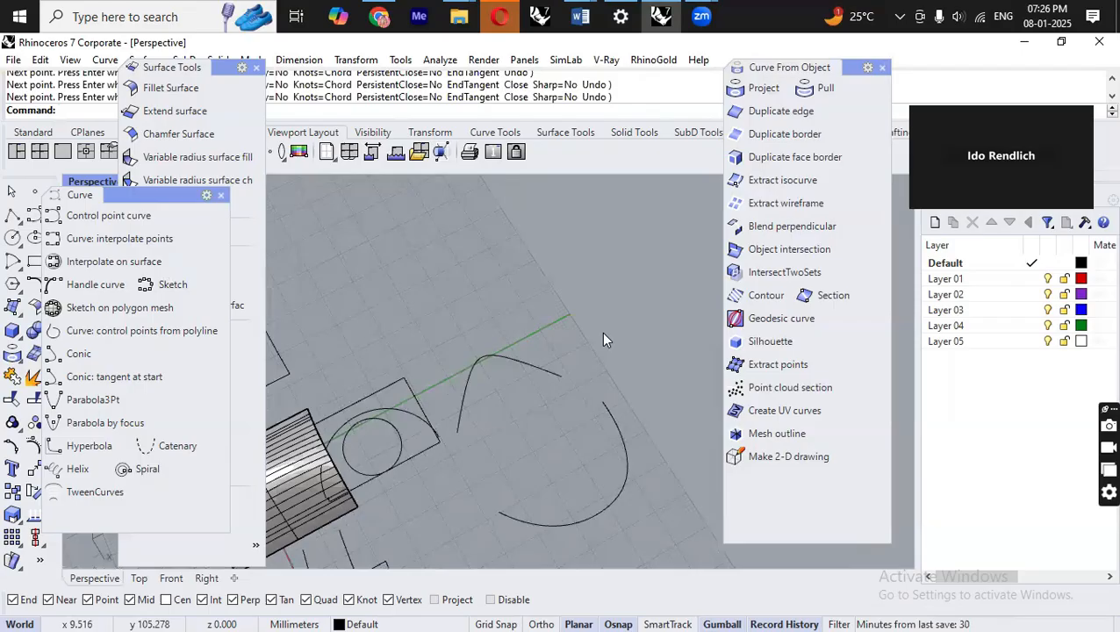
{"action": "type", "text": "BlendEdge"}
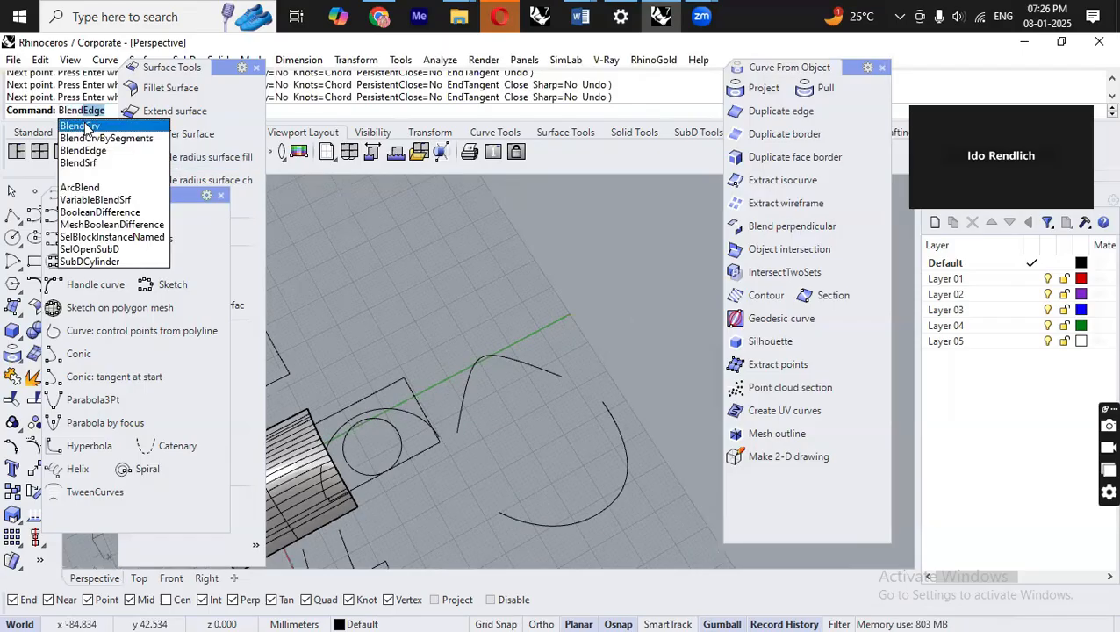
{"action": "left_click", "coordinate": [88, 127]}
{"action": "left_click_drag", "start_coordinate": [229, 67], "coordinate": [273, 201]}
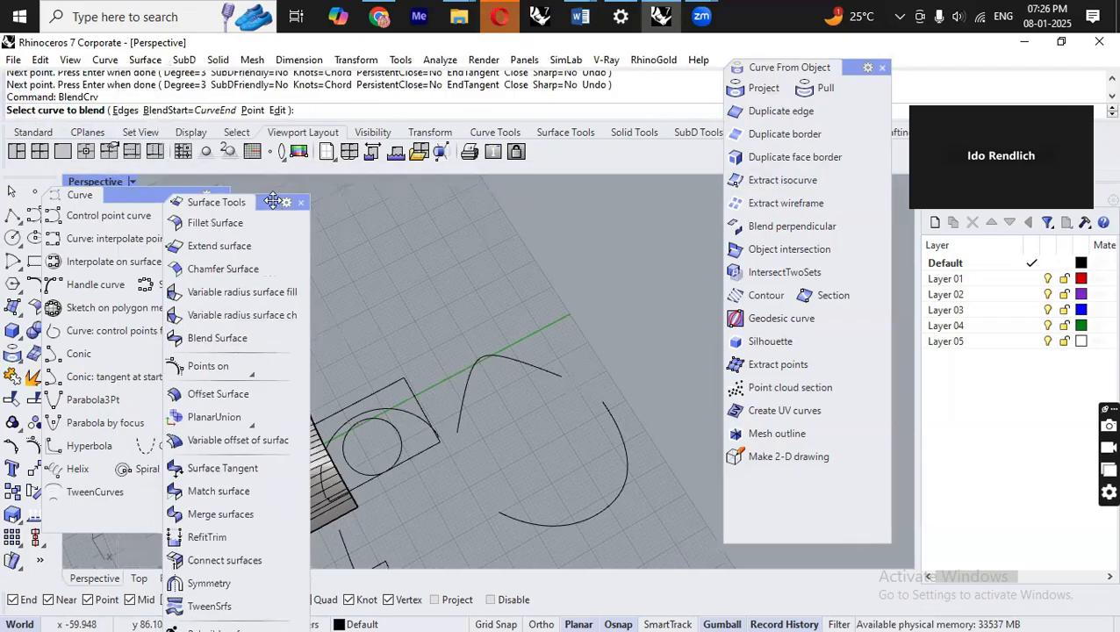
{"action": "left_click", "coordinate": [555, 376]}
{"action": "left_click", "coordinate": [601, 405]}
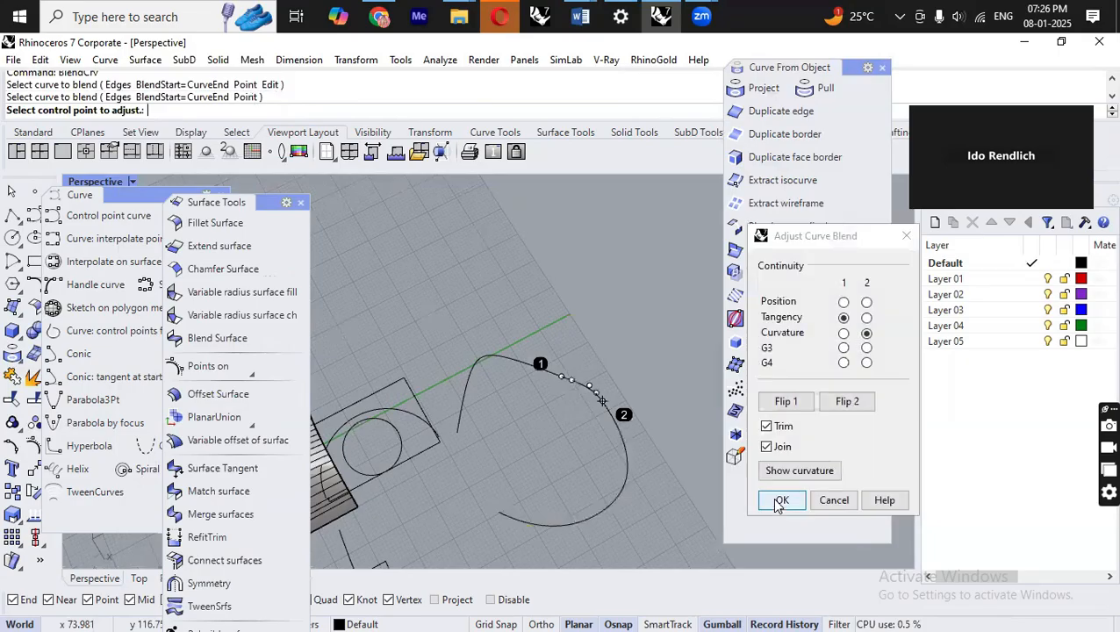
{"action": "scroll", "coordinate": [604, 386], "scroll_direction": "up", "scroll_amount": 5}
{"action": "scroll", "coordinate": [658, 358], "scroll_direction": "down", "scroll_amount": 1}
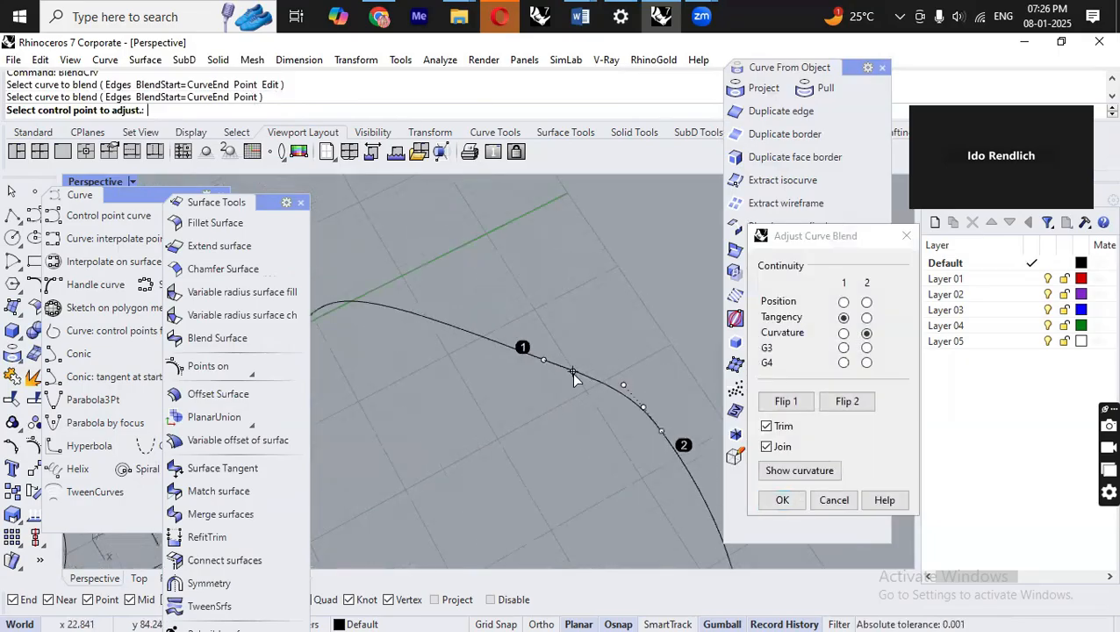
Reposition the blend's control points and set curvature continuity at the first end.
{"action": "left_click", "coordinate": [576, 373]}
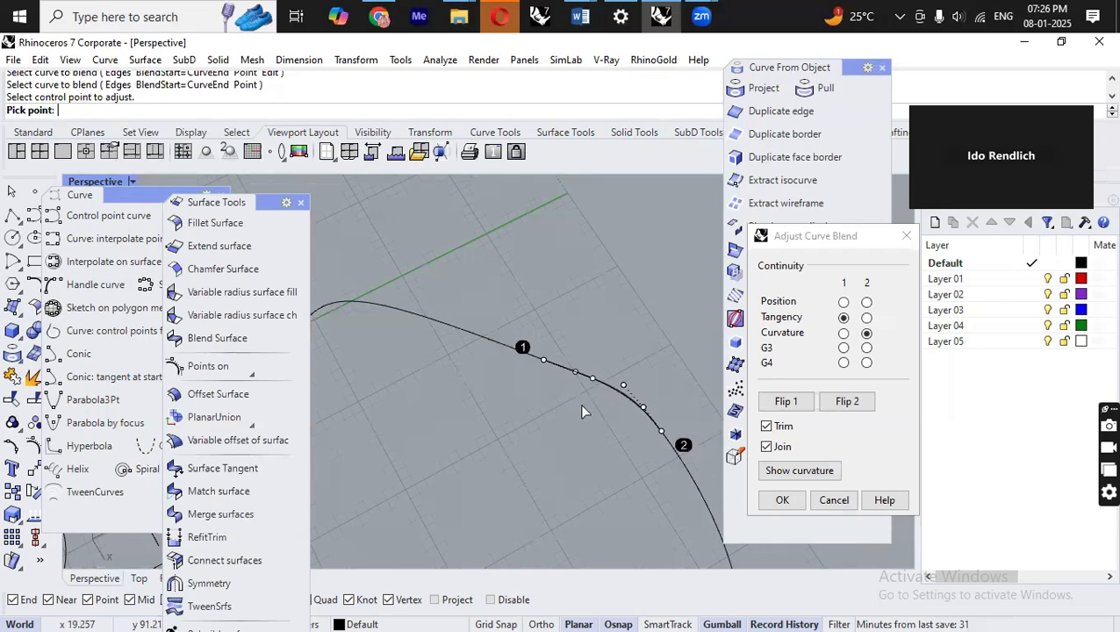
{"action": "left_click", "coordinate": [582, 406]}
{"action": "left_click", "coordinate": [544, 361]}
{"action": "left_click", "coordinate": [475, 335]}
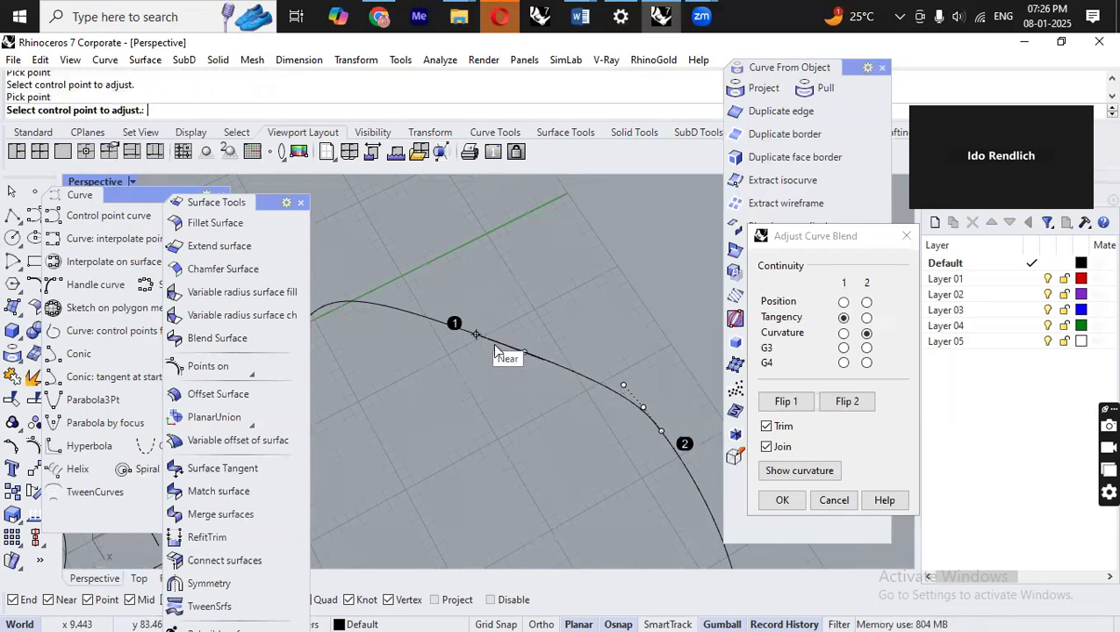
{"action": "left_click", "coordinate": [525, 355]}
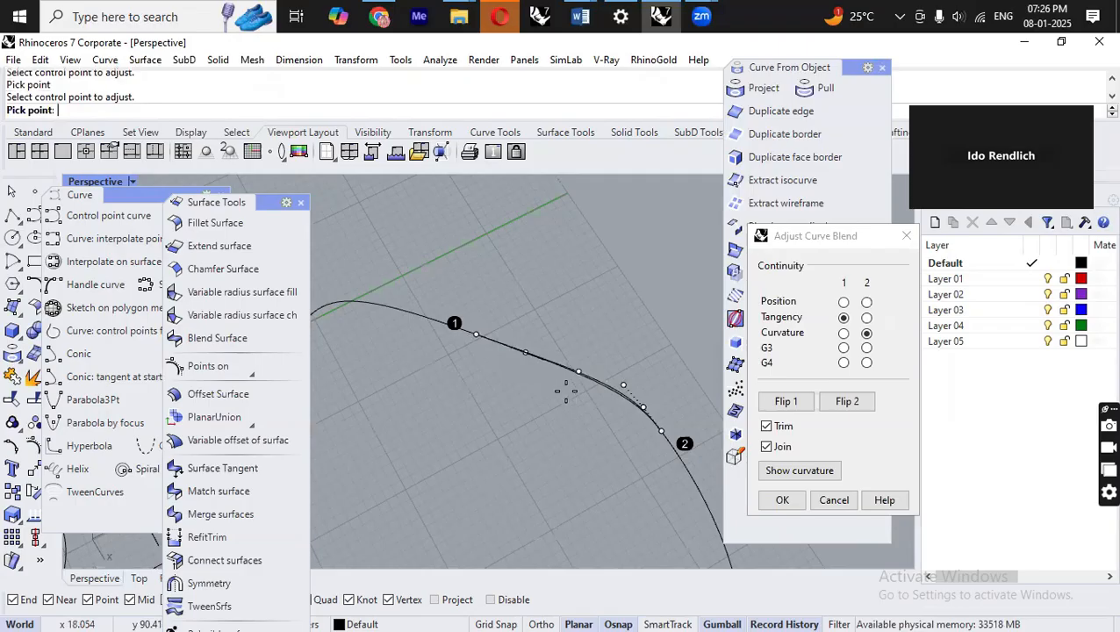
{"action": "left_click", "coordinate": [524, 388]}
{"action": "left_click", "coordinate": [843, 333]}
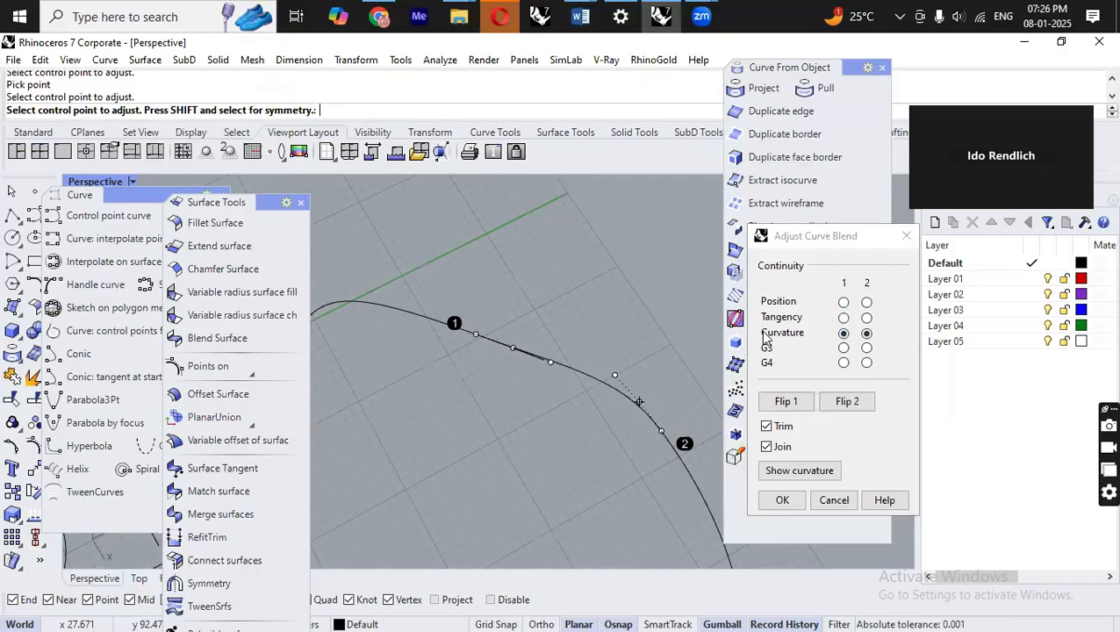
{"action": "left_click", "coordinate": [550, 363]}
{"action": "left_click", "coordinate": [559, 366]}
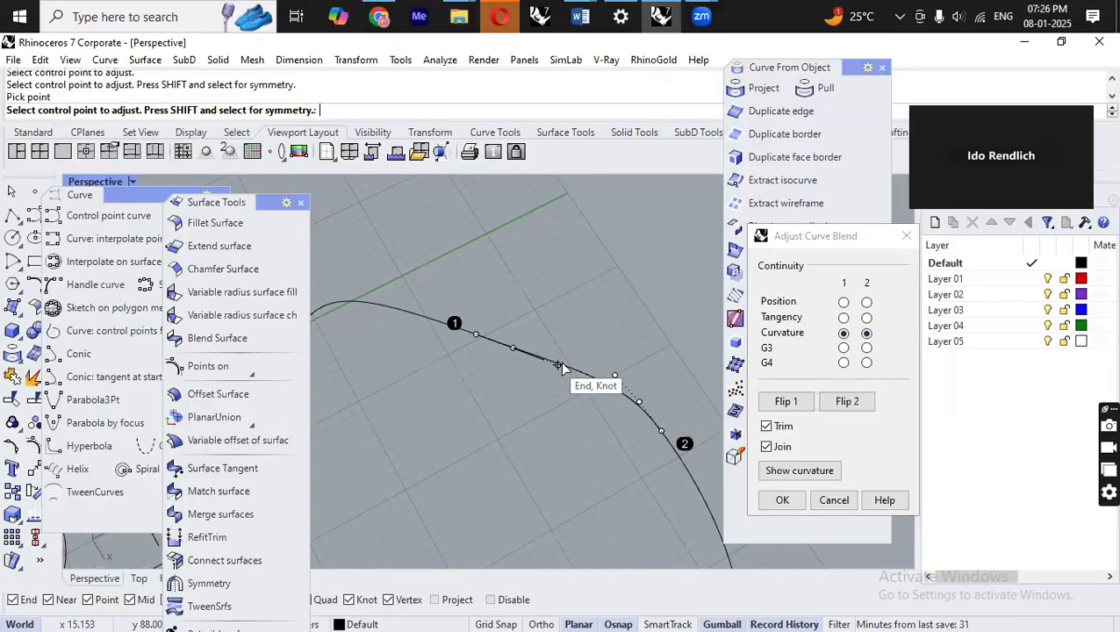
{"action": "left_click", "coordinate": [614, 375]}
{"action": "left_click", "coordinate": [599, 355]}
Switch both blend ends to G3 continuity and adjust the blend's control points.
{"action": "left_click", "coordinate": [843, 347]}
{"action": "left_click", "coordinate": [867, 347]}
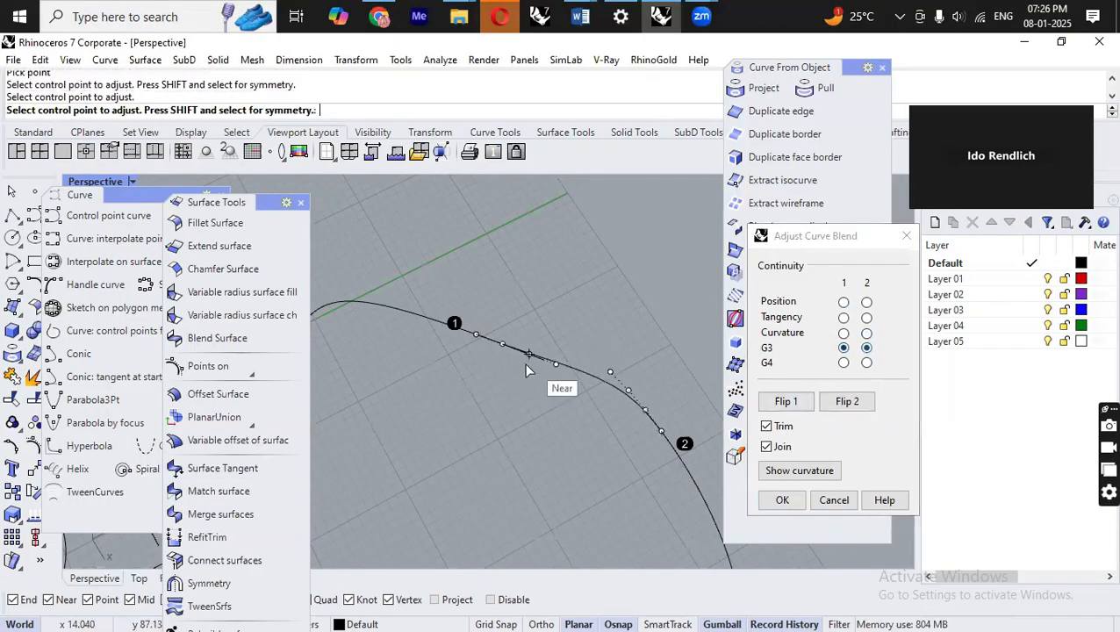
{"action": "left_click", "coordinate": [555, 364]}
{"action": "left_click", "coordinate": [577, 387]}
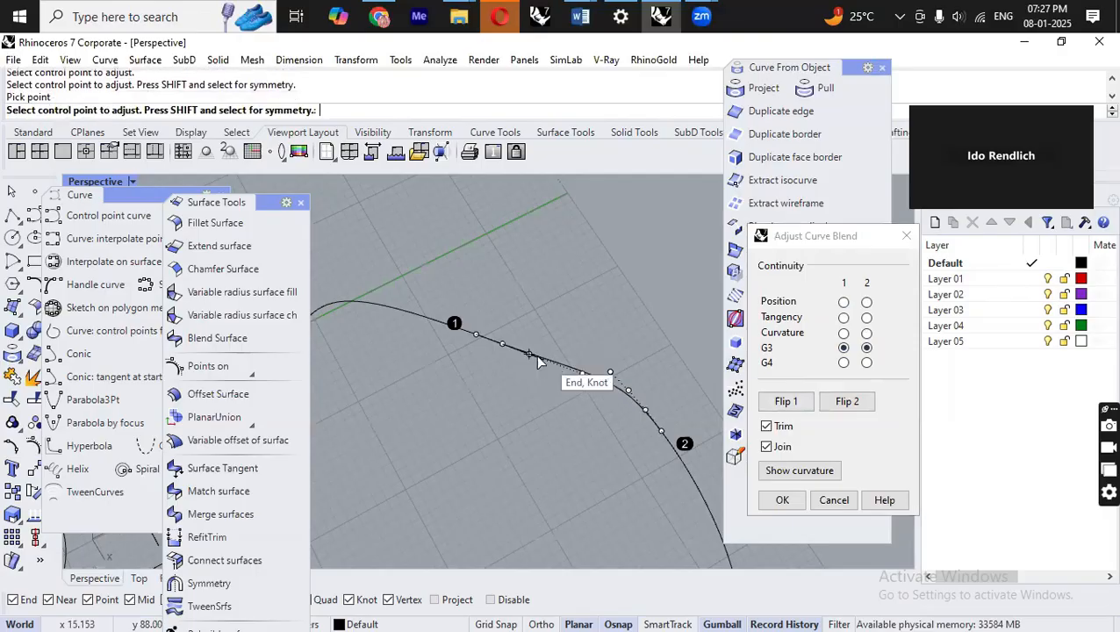
{"action": "left_click", "coordinate": [529, 357]}
{"action": "left_click", "coordinate": [543, 369]}
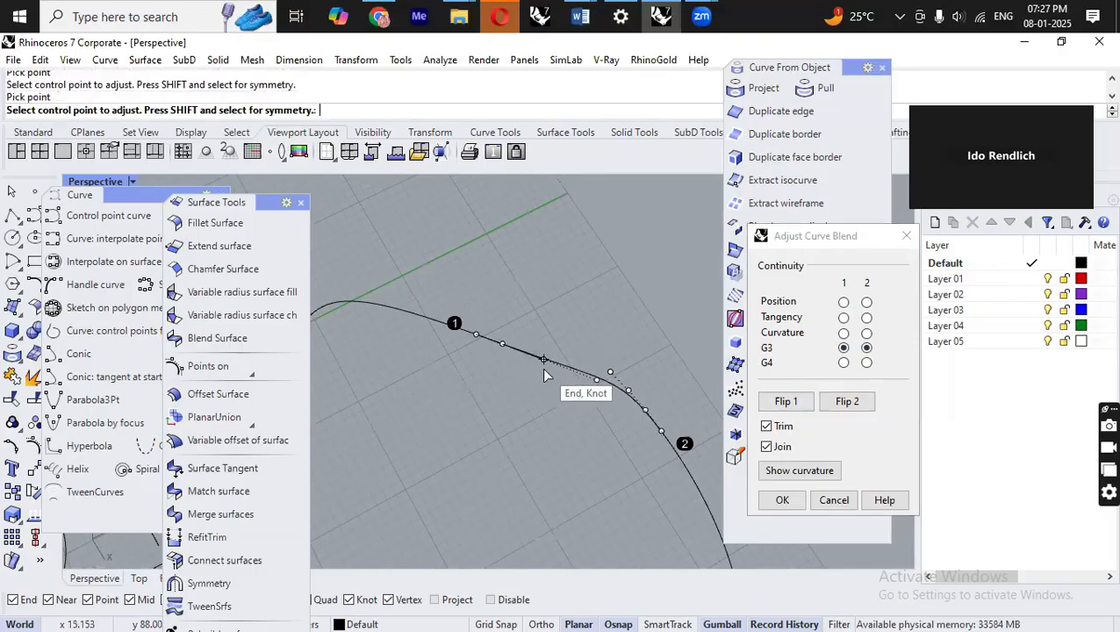
{"action": "left_click", "coordinate": [502, 345]}
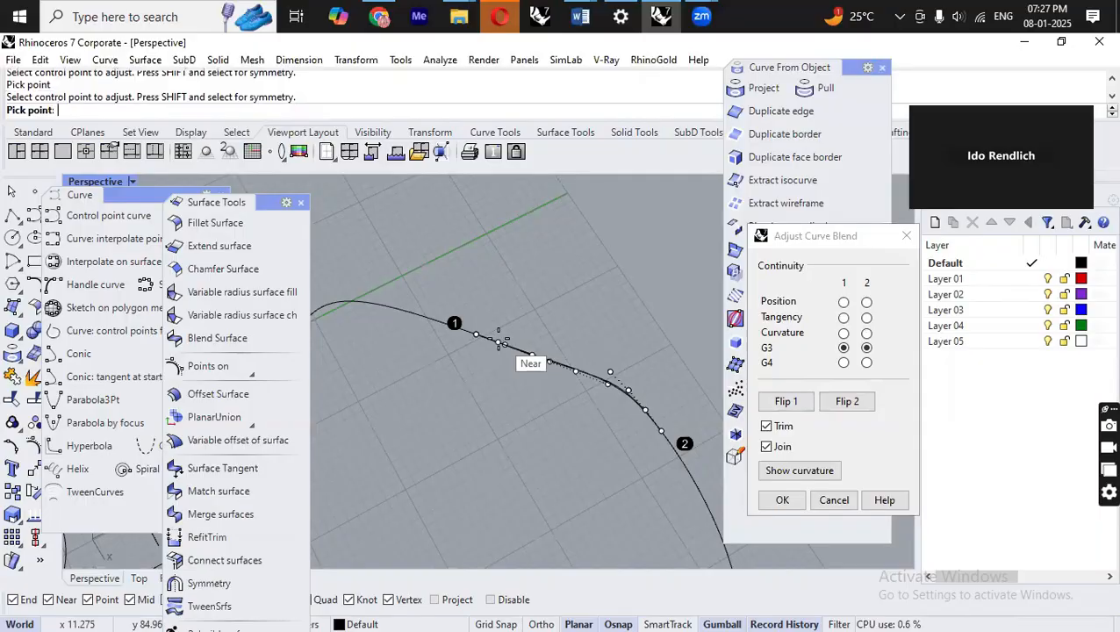
{"action": "left_click", "coordinate": [502, 343]}
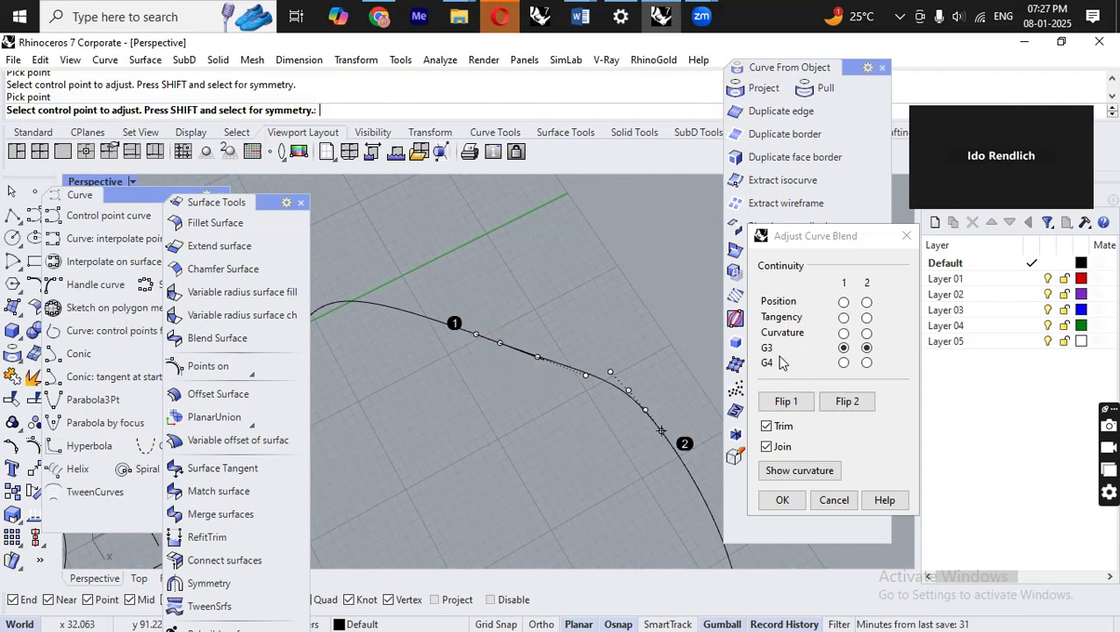
Set tangency continuity at both ends, move a control point, and accept the blend.
{"action": "left_click", "coordinate": [843, 316]}
{"action": "left_click", "coordinate": [867, 317]}
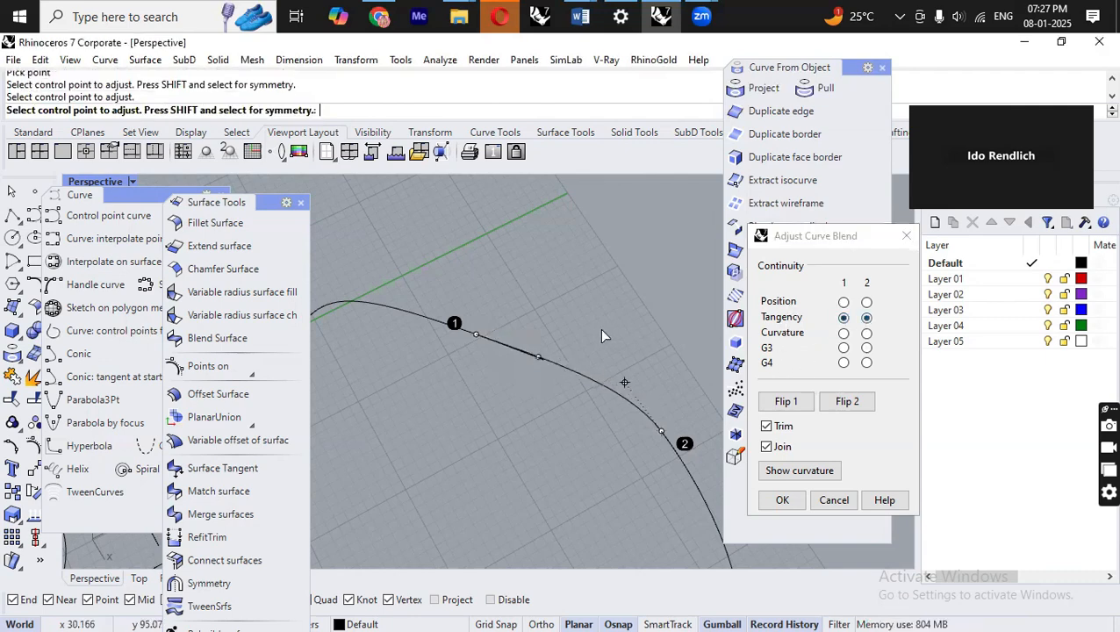
{"action": "left_click_drag", "start_coordinate": [542, 359], "coordinate": [590, 338]}
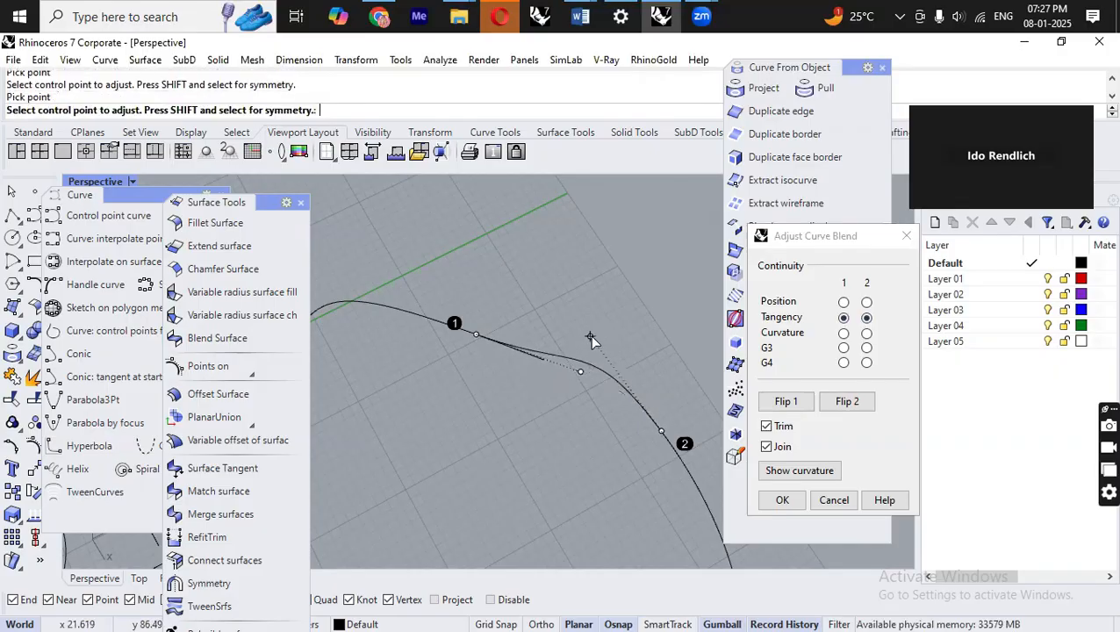
{"action": "scroll", "coordinate": [657, 331], "scroll_direction": "down", "scroll_amount": 3}
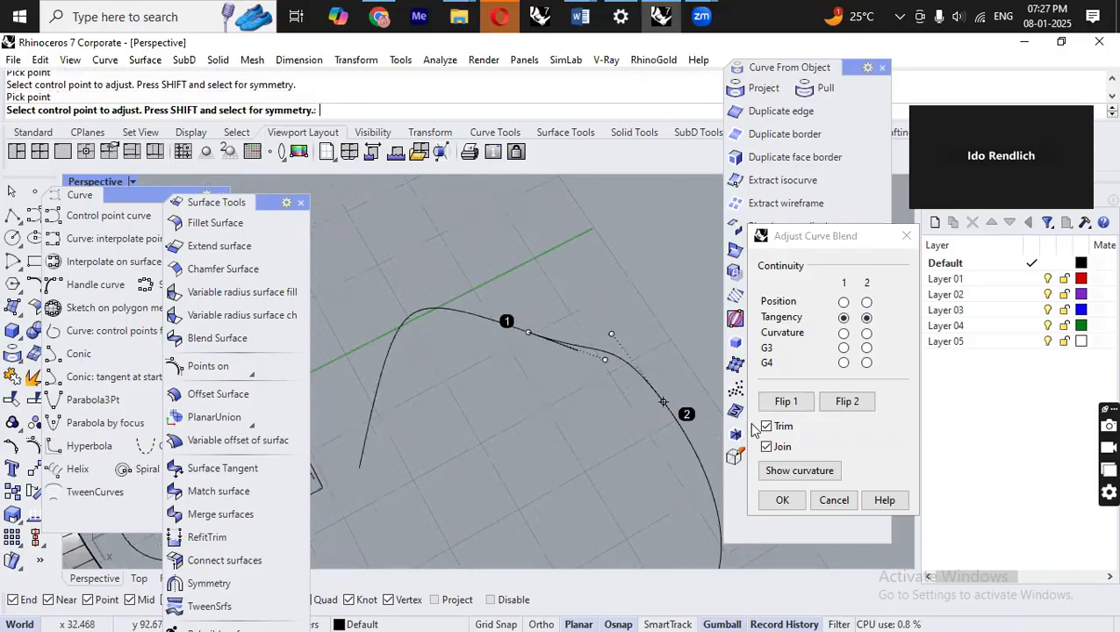
{"action": "left_click", "coordinate": [782, 500]}
Undo the blend curve.
{"action": "left_click", "coordinate": [616, 350]}
{"action": "scroll", "coordinate": [603, 299], "scroll_direction": "down", "scroll_amount": 5}
{"action": "right_click_drag", "start_coordinate": [649, 423], "coordinate": [660, 408]}
{"action": "scroll", "coordinate": [604, 294], "scroll_direction": "up", "scroll_amount": 4}
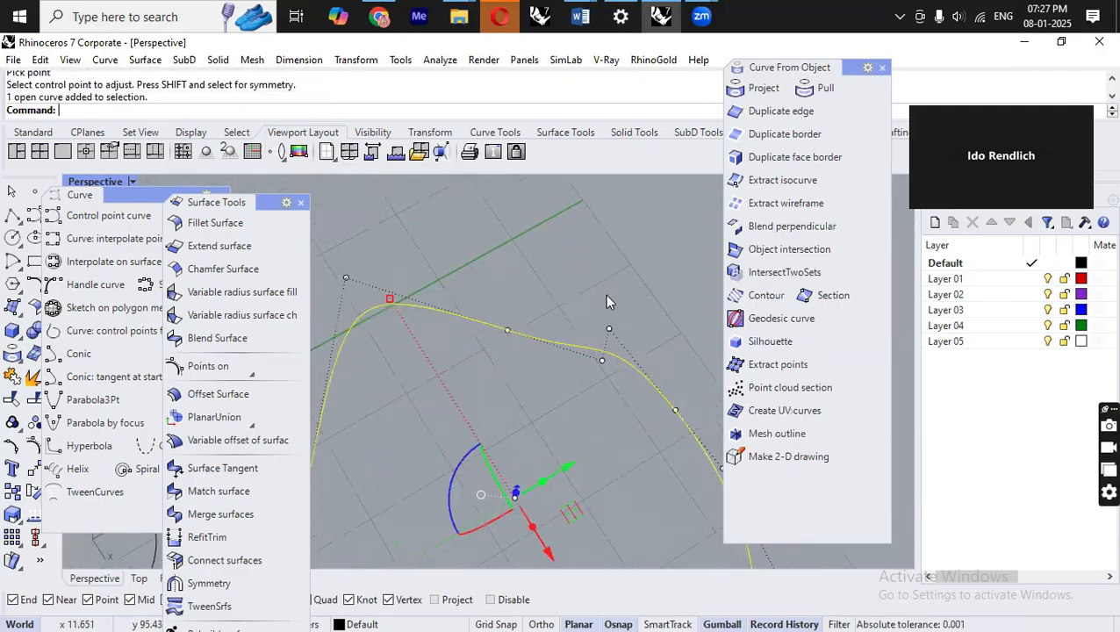
{"action": "key", "text": "ctrl+z"}
Start Adjustable curve blend between the end of the arched curve and the end of the large curve.
{"action": "right_click_drag", "start_coordinate": [566, 310], "coordinate": [625, 344]}
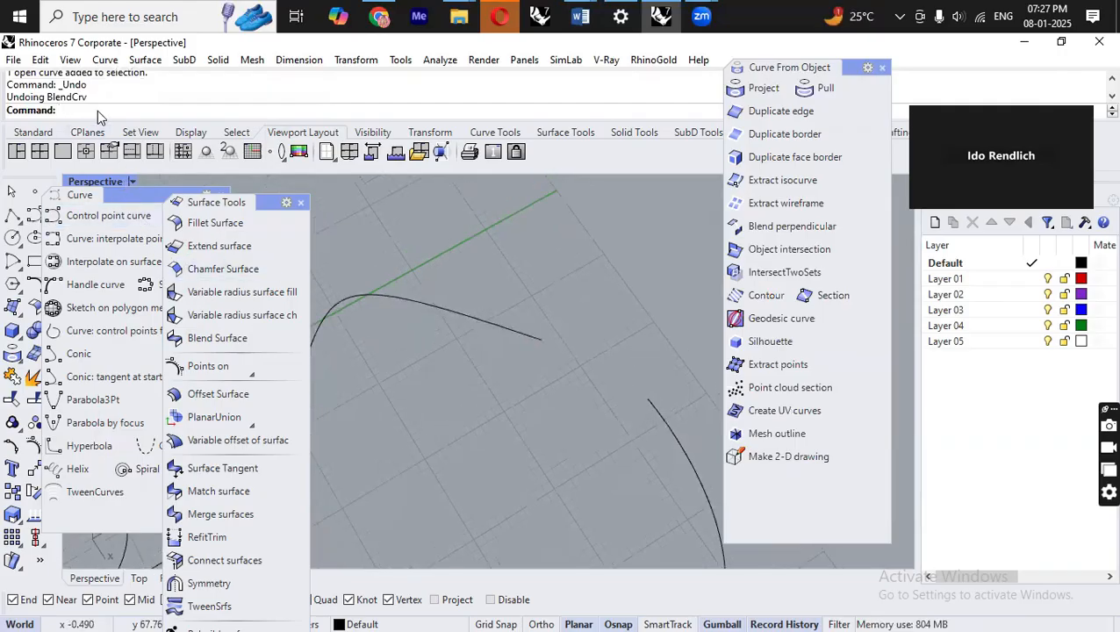
{"action": "left_click_drag", "start_coordinate": [129, 195], "coordinate": [160, 202]}
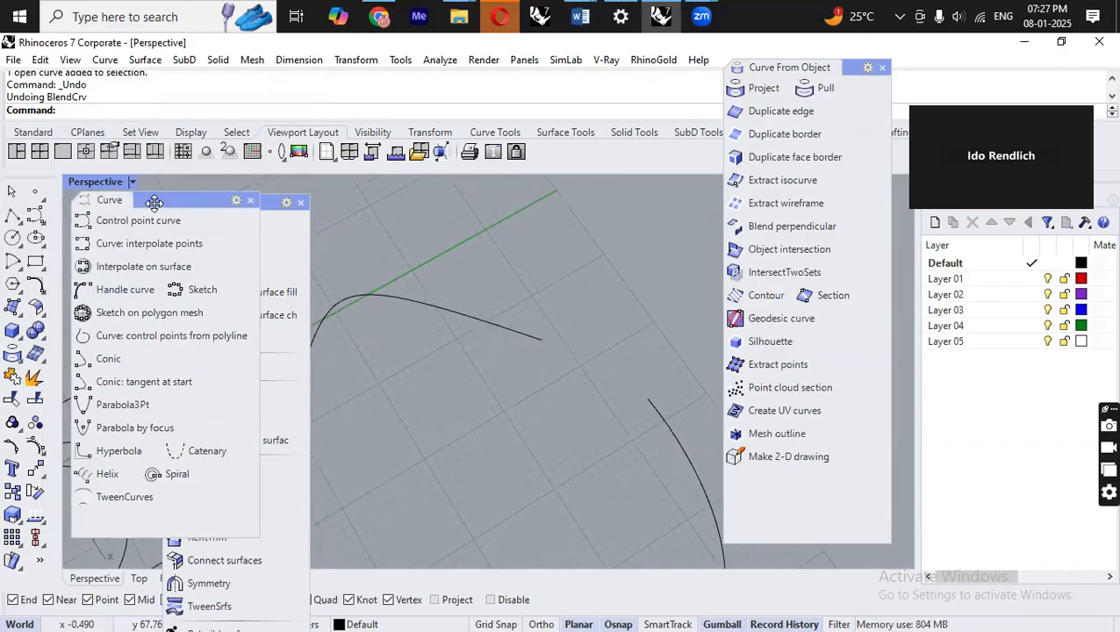
{"action": "left_click", "coordinate": [40, 288]}
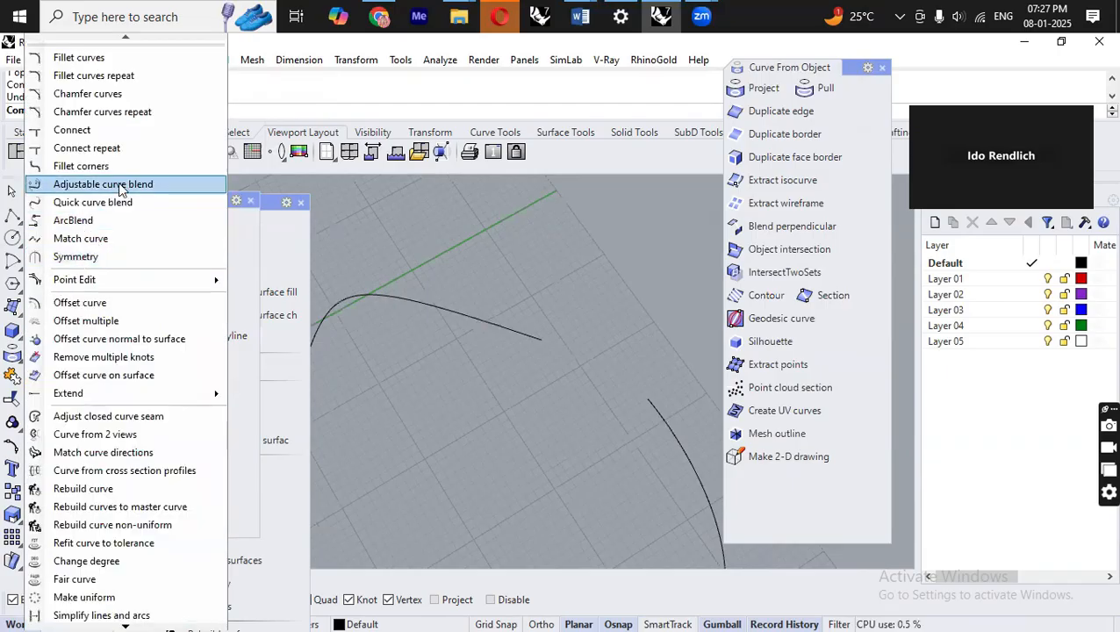
{"action": "left_click", "coordinate": [119, 185]}
{"action": "scroll", "coordinate": [536, 261], "scroll_direction": "down", "scroll_amount": 8}
{"action": "scroll", "coordinate": [475, 322], "scroll_direction": "up", "scroll_amount": 2}
{"action": "left_click", "coordinate": [418, 347]}
{"action": "left_click", "coordinate": [474, 454]}
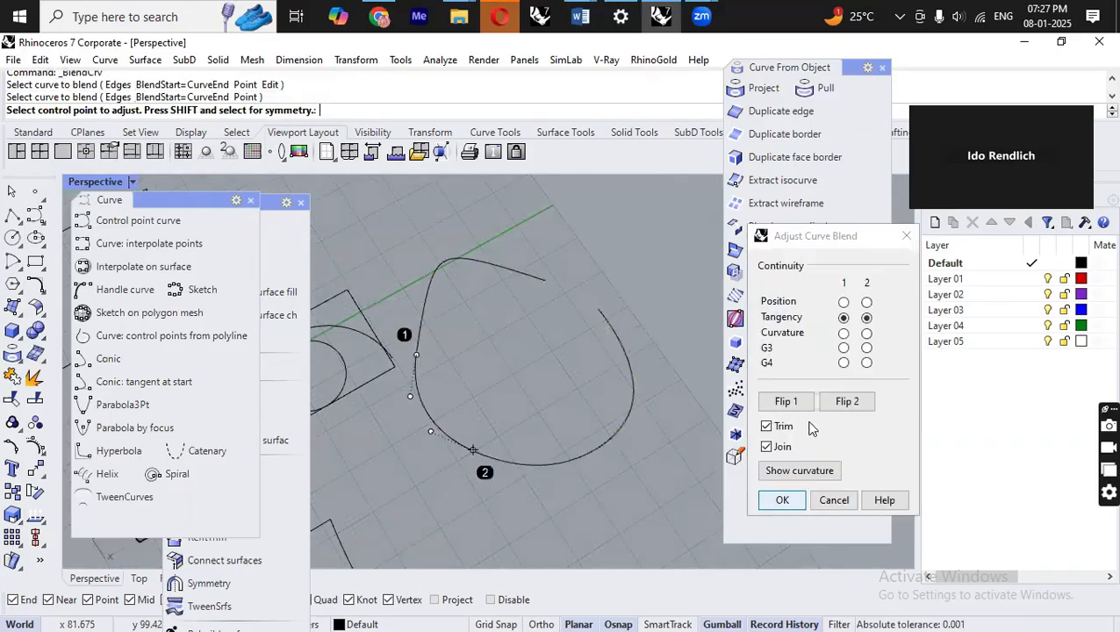
Accept the adjustable blend with tangency continuity at both ends.
{"action": "scroll", "coordinate": [465, 347], "scroll_direction": "up", "scroll_amount": 2}
{"action": "scroll", "coordinate": [474, 413], "scroll_direction": "up", "scroll_amount": 4}
{"action": "right_click_drag", "start_coordinate": [493, 401], "coordinate": [595, 456]}
{"action": "scroll", "coordinate": [589, 492], "scroll_direction": "down", "scroll_amount": 4}
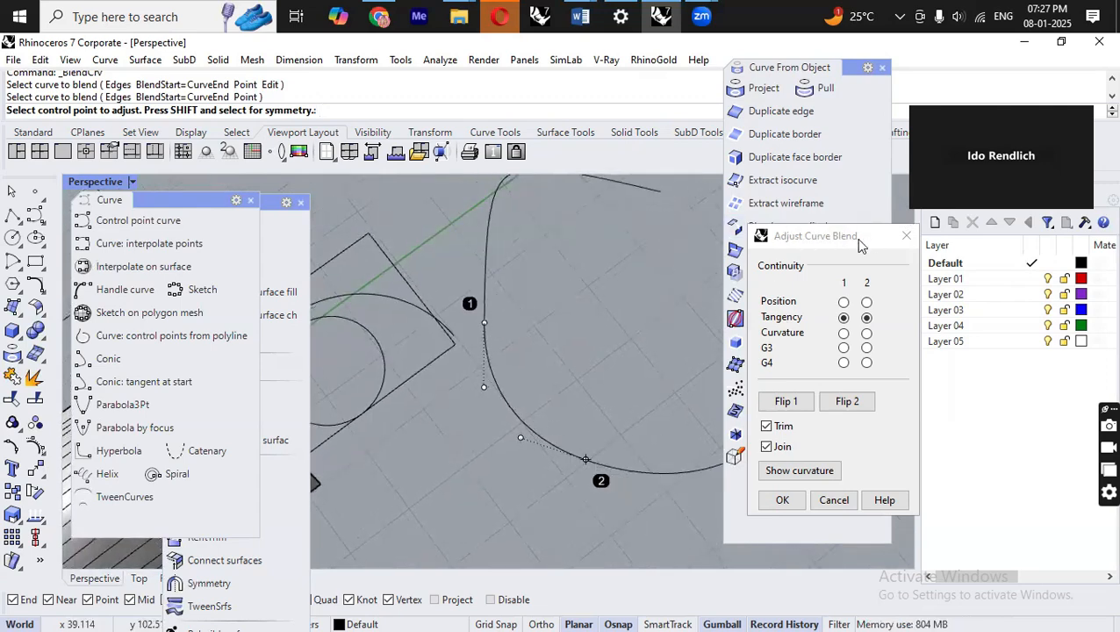
{"action": "left_click", "coordinate": [784, 502]}
Run Match curve, picking the open curve's end to change and the neighbouring curve's end to match.
{"action": "right_click_drag", "start_coordinate": [378, 368], "coordinate": [487, 356]}
{"action": "right_click_drag", "start_coordinate": [539, 305], "coordinate": [555, 272]}
{"action": "scroll", "coordinate": [555, 274], "scroll_direction": "up", "scroll_amount": 9}
{"action": "right_click_drag", "start_coordinate": [594, 386], "coordinate": [539, 304]}
{"action": "scroll", "coordinate": [512, 328], "scroll_direction": "down", "scroll_amount": 3}
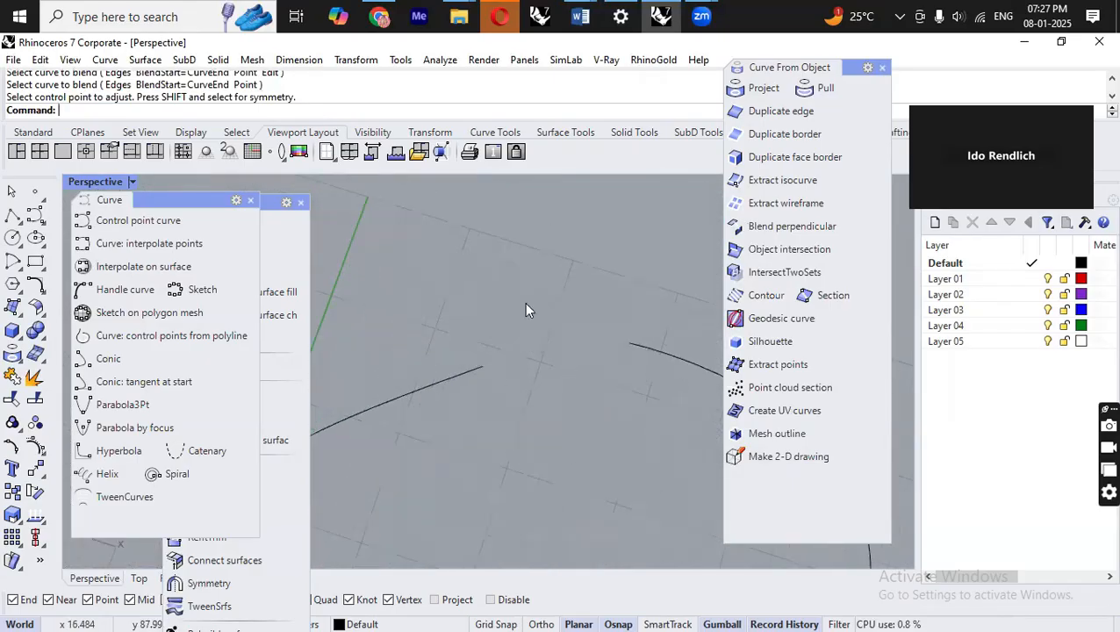
{"action": "type", "text": "Match"}
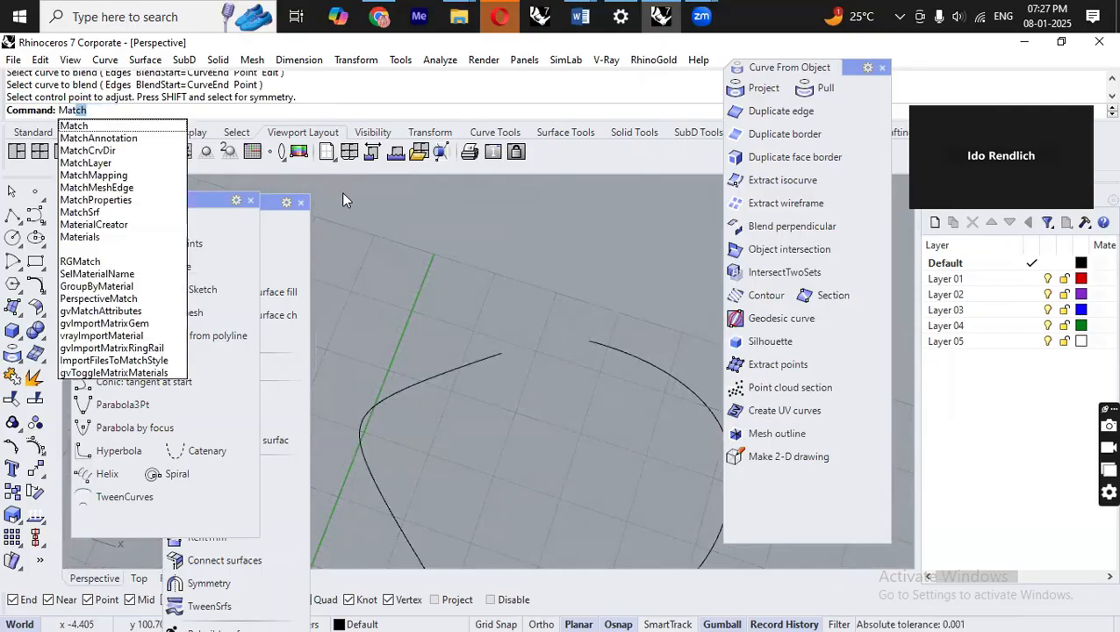
{"action": "key", "text": "Escape"}
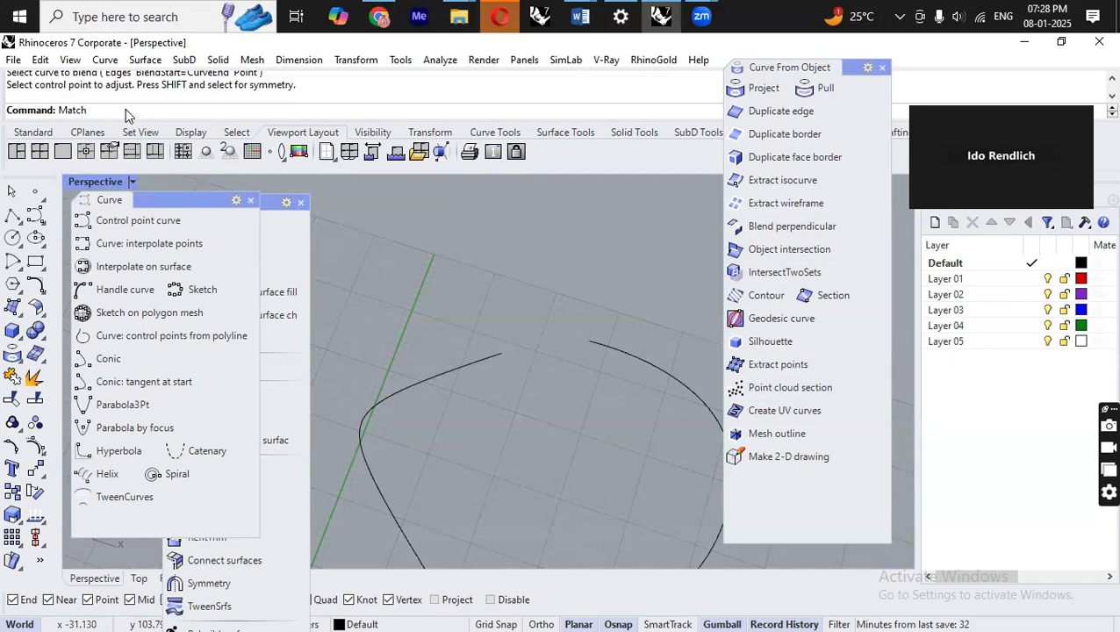
{"action": "key", "text": "Return"}
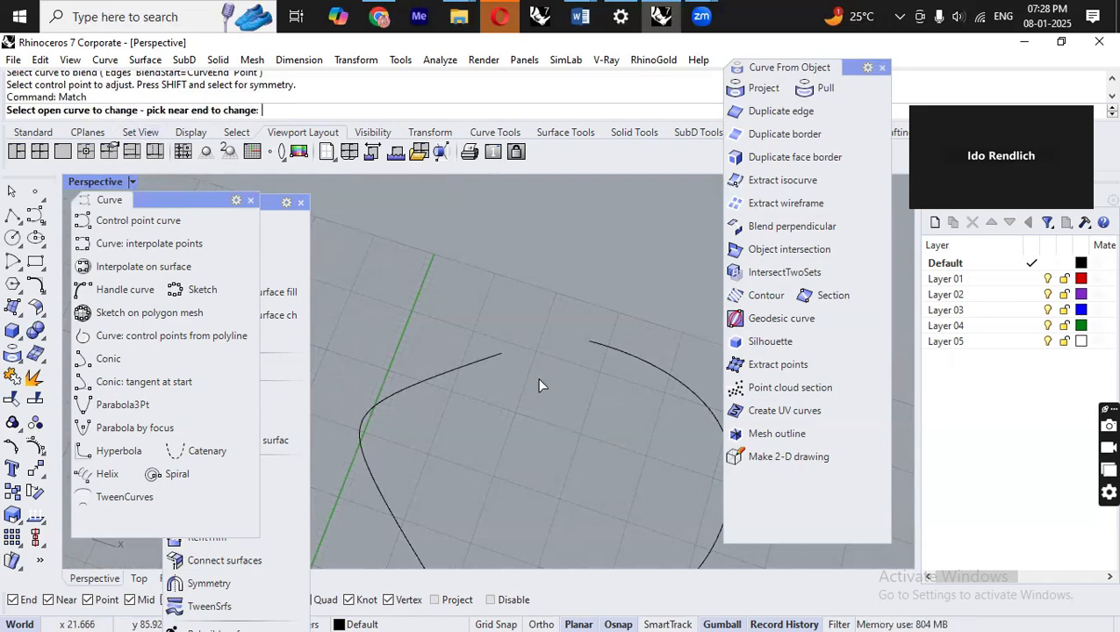
{"action": "left_click", "coordinate": [496, 355]}
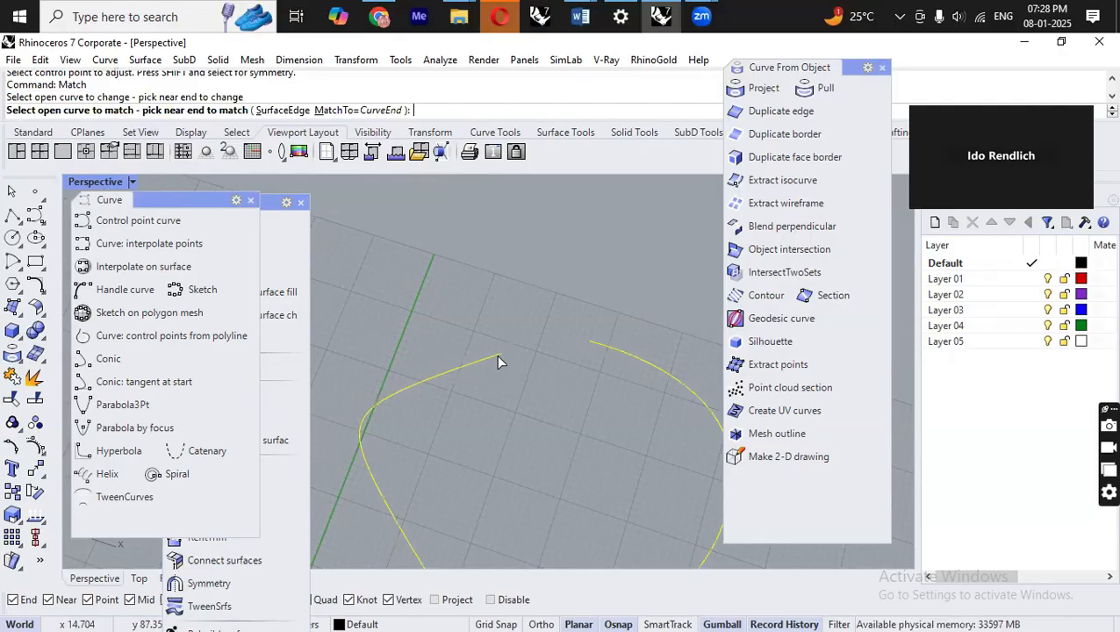
{"action": "left_click", "coordinate": [597, 345]}
Apply the match with Position continuity and Average curves enabled.
{"action": "scroll", "coordinate": [472, 323], "scroll_direction": "down", "scroll_amount": 3}
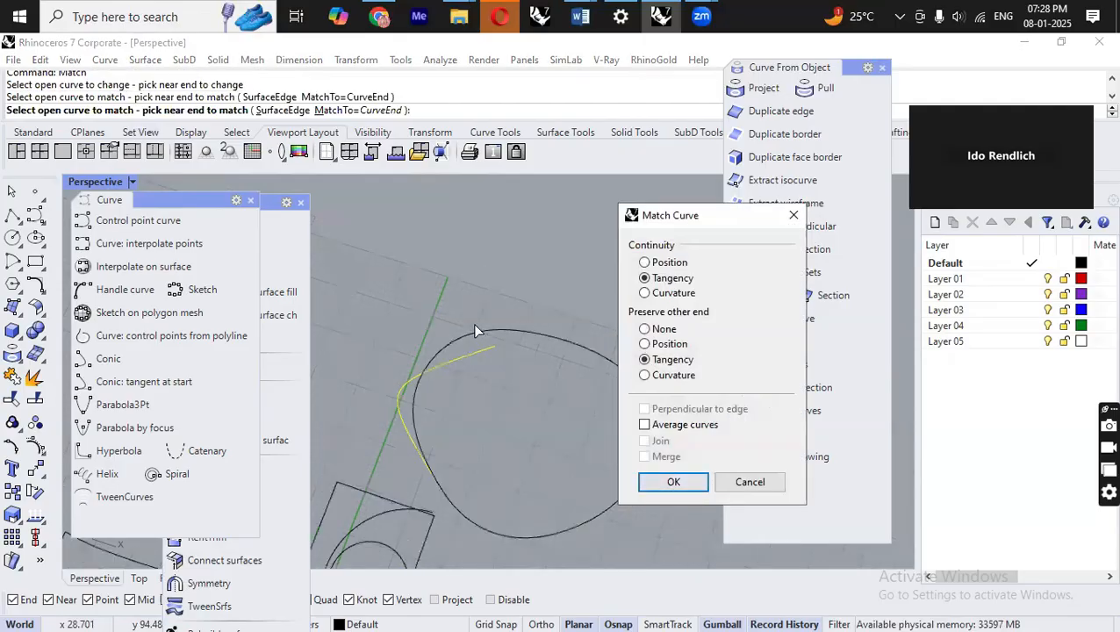
{"action": "left_click", "coordinate": [669, 264]}
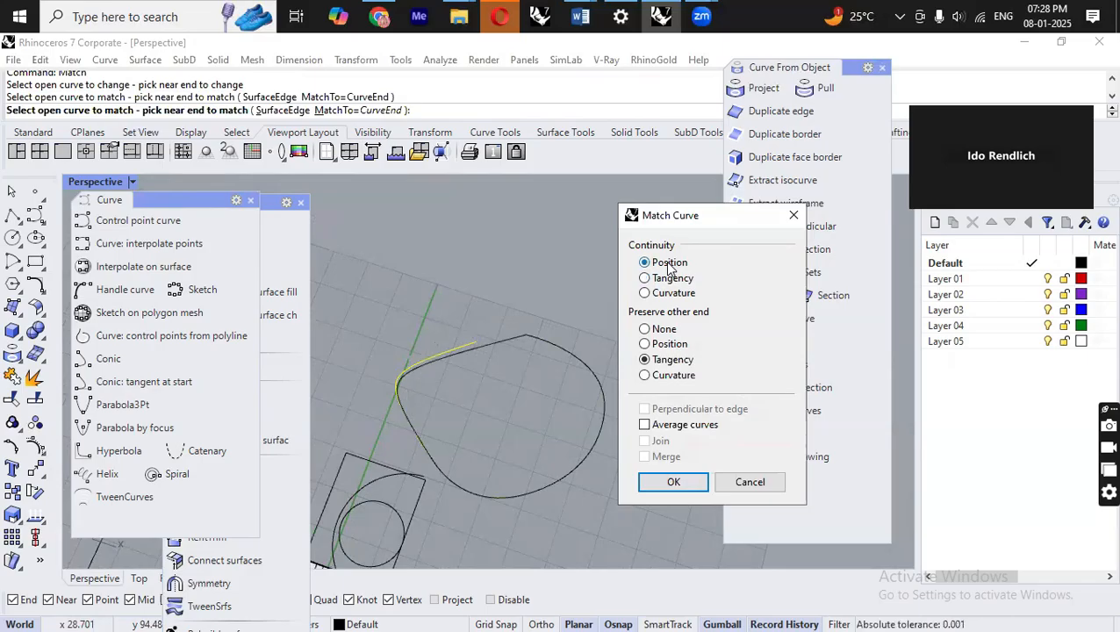
{"action": "left_click", "coordinate": [677, 427]}
{"action": "left_click", "coordinate": [674, 482]}
Fillet the two curves at the pointed top corner of the closed shape with a radius of 2.
{"action": "scroll", "coordinate": [532, 354], "scroll_direction": "up", "scroll_amount": 5}
{"action": "scroll", "coordinate": [532, 355], "scroll_direction": "up", "scroll_amount": 3}
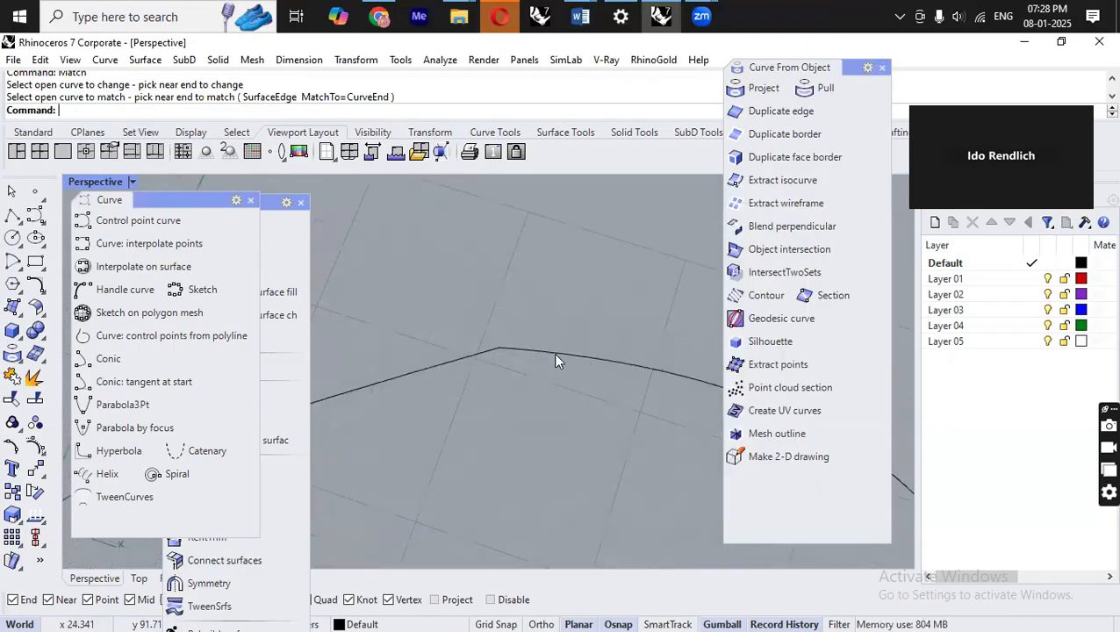
{"action": "left_click", "coordinate": [46, 296]}
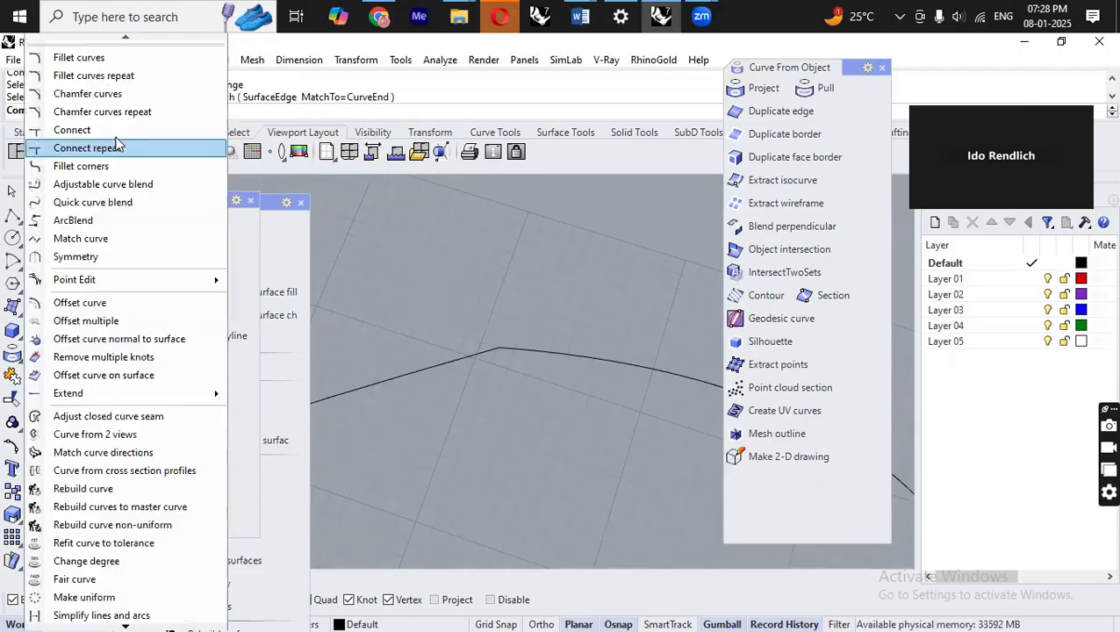
{"action": "left_click", "coordinate": [132, 58]}
{"action": "left_click", "coordinate": [163, 110]}
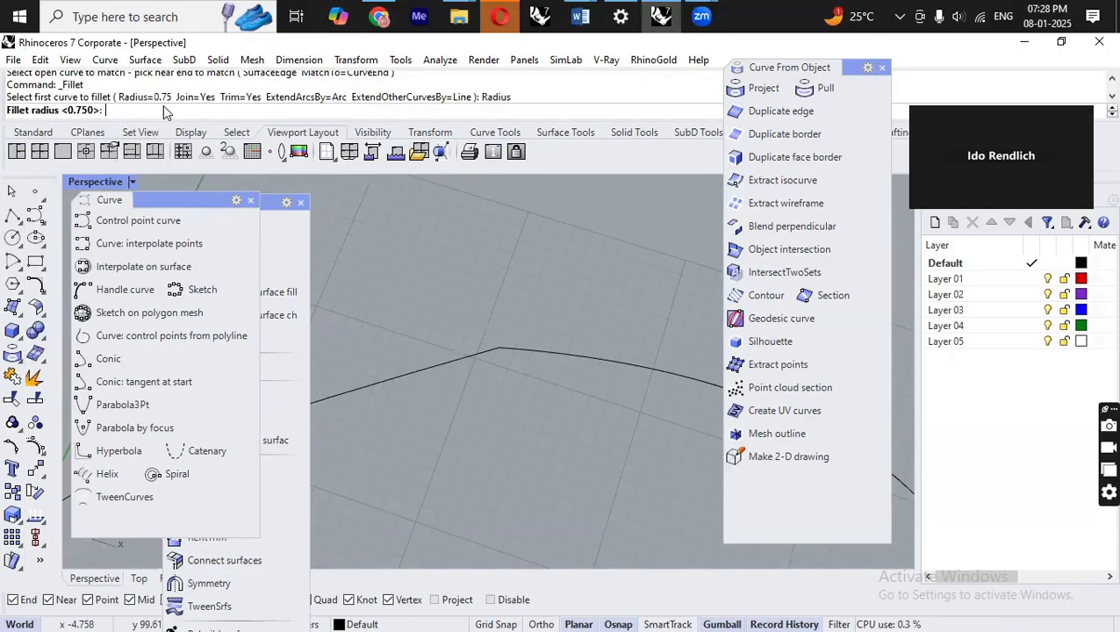
{"action": "type", "text": "2"}
{"action": "key", "text": "Return"}
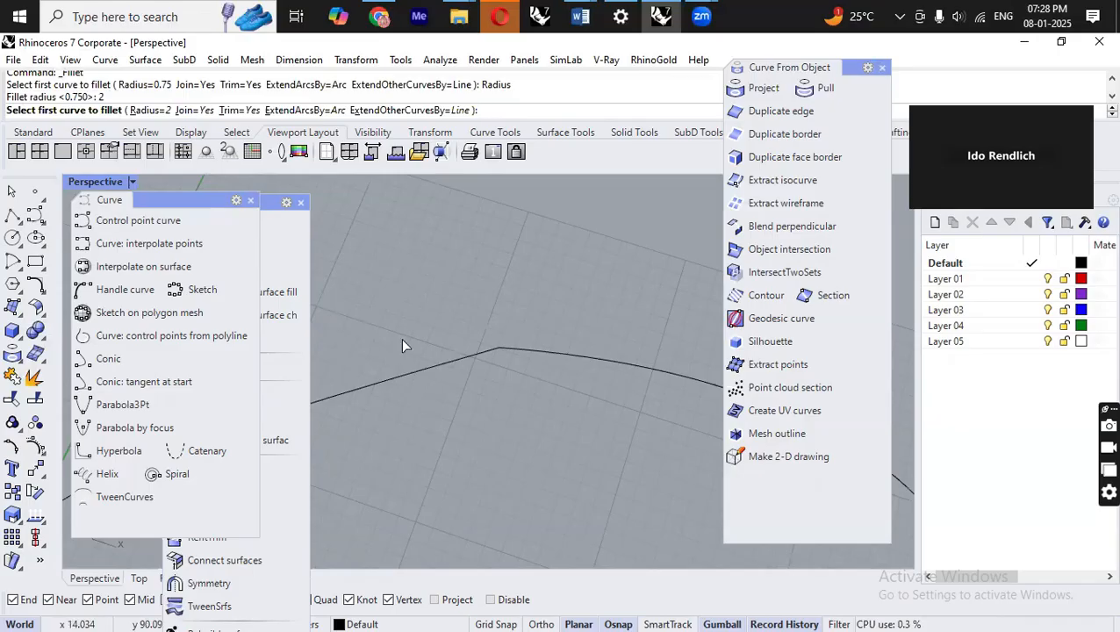
{"action": "left_click", "coordinate": [454, 362]}
{"action": "left_click", "coordinate": [543, 352]}
{"action": "right_click_drag", "start_coordinate": [544, 350], "coordinate": [498, 329]}
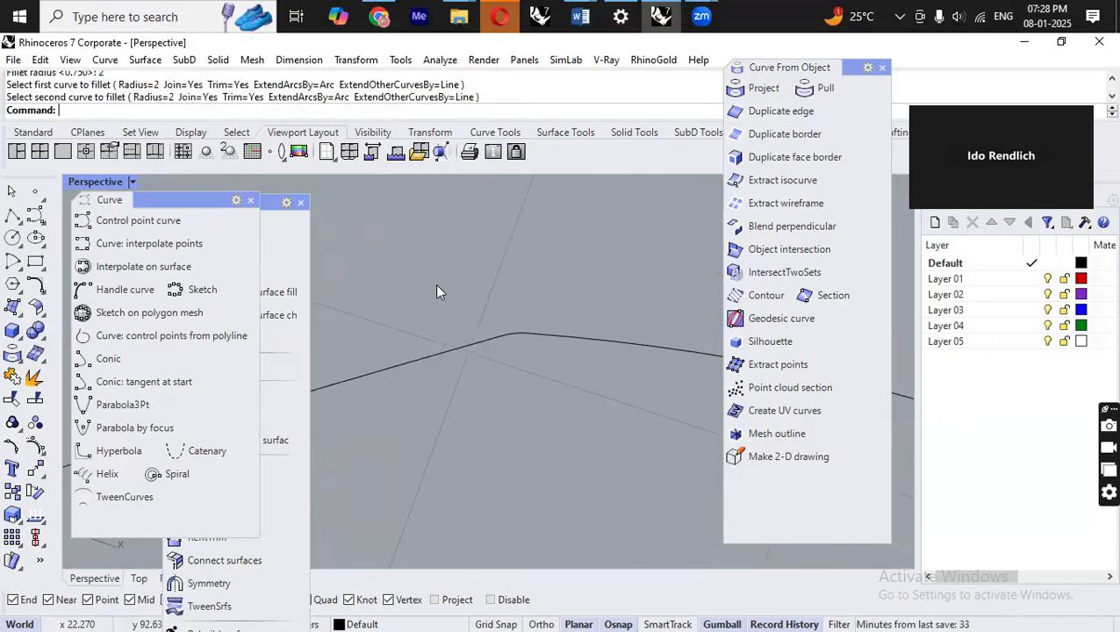
Fillet the same corner again with a radius of 10.
{"action": "key", "text": "Return"}
{"action": "left_click", "coordinate": [145, 110]}
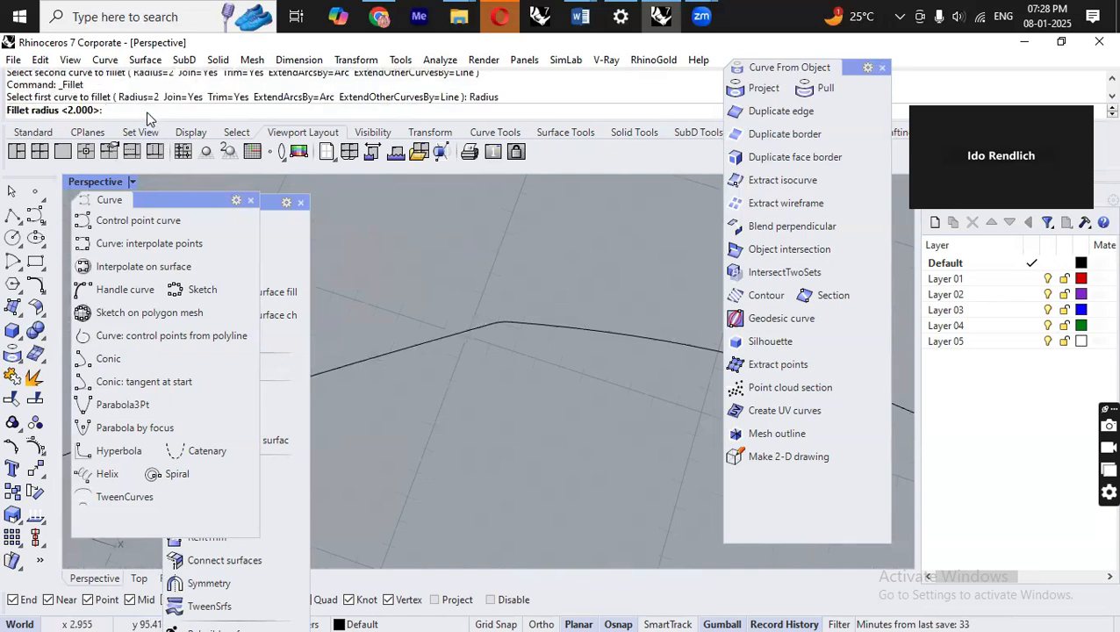
{"action": "type", "text": "10"}
{"action": "key", "text": "Return"}
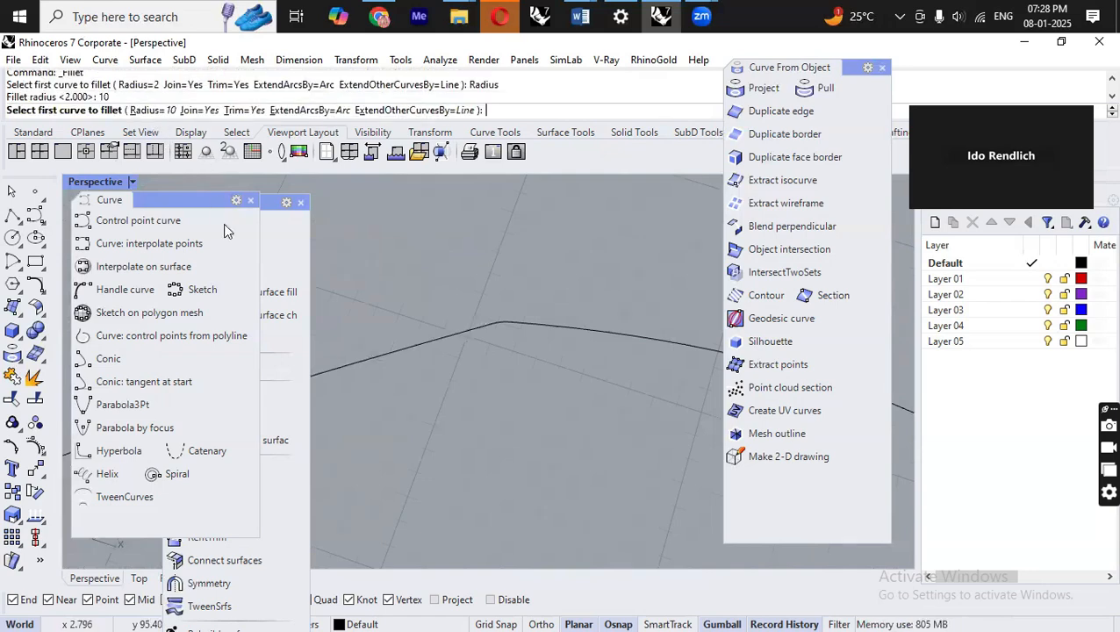
{"action": "left_click", "coordinate": [463, 340]}
{"action": "left_click", "coordinate": [557, 327]}
{"action": "right_click_drag", "start_coordinate": [564, 325], "coordinate": [515, 276]}
{"action": "scroll", "coordinate": [515, 275], "scroll_direction": "down", "scroll_amount": 3}
Fillet the top corner once more with a radius of 25.
{"action": "key", "text": "Return"}
{"action": "left_click", "coordinate": [145, 110]}
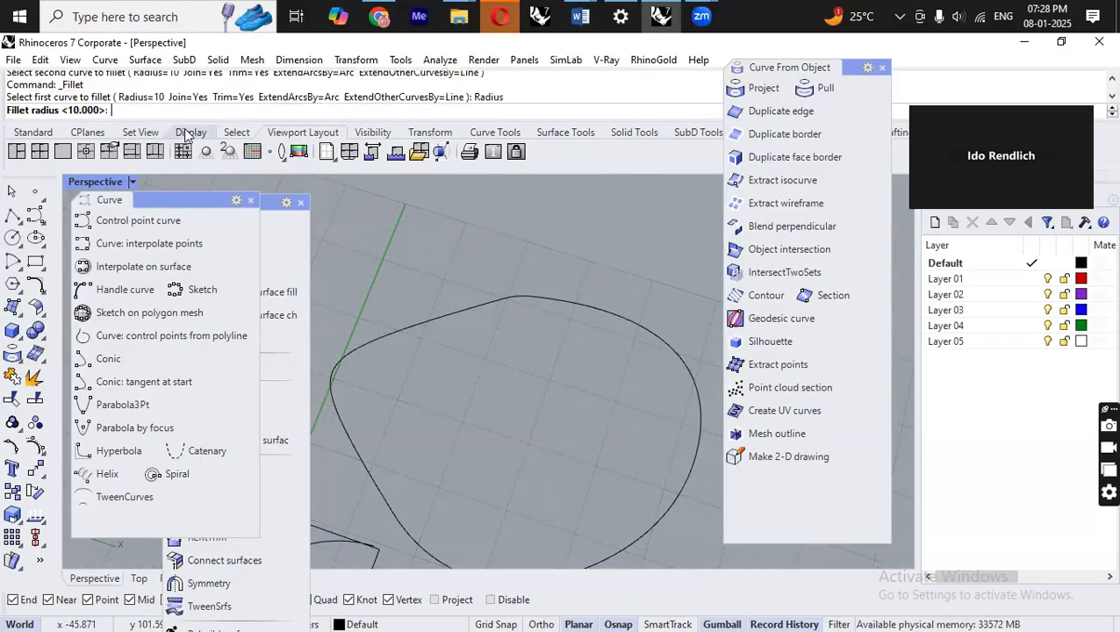
{"action": "key", "text": "Return"}
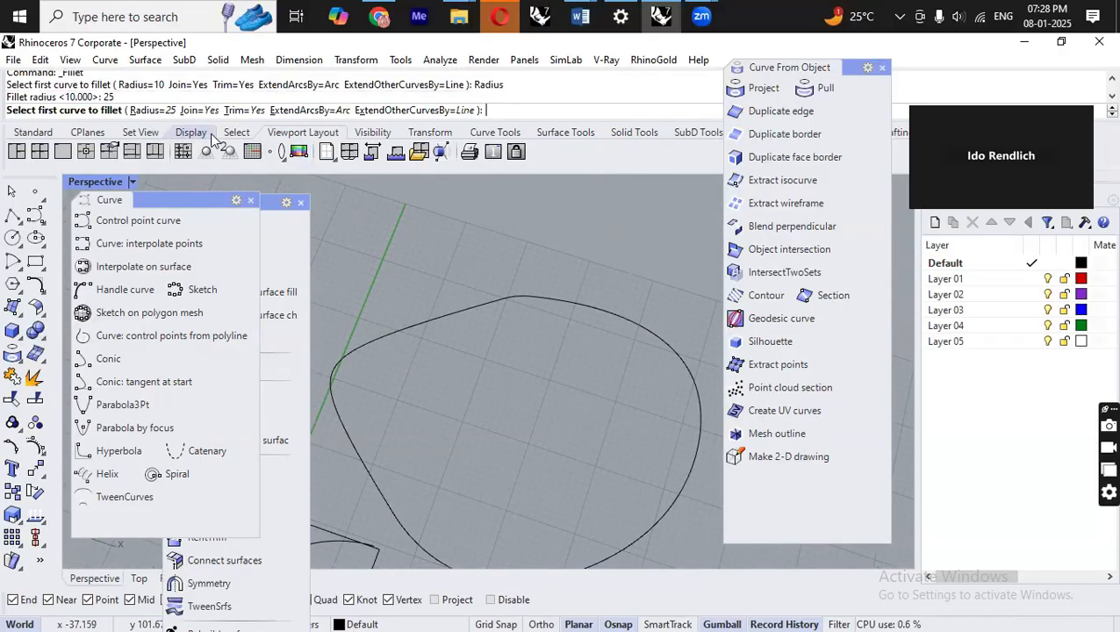
{"action": "left_click", "coordinate": [488, 307]}
{"action": "left_click", "coordinate": [545, 298]}
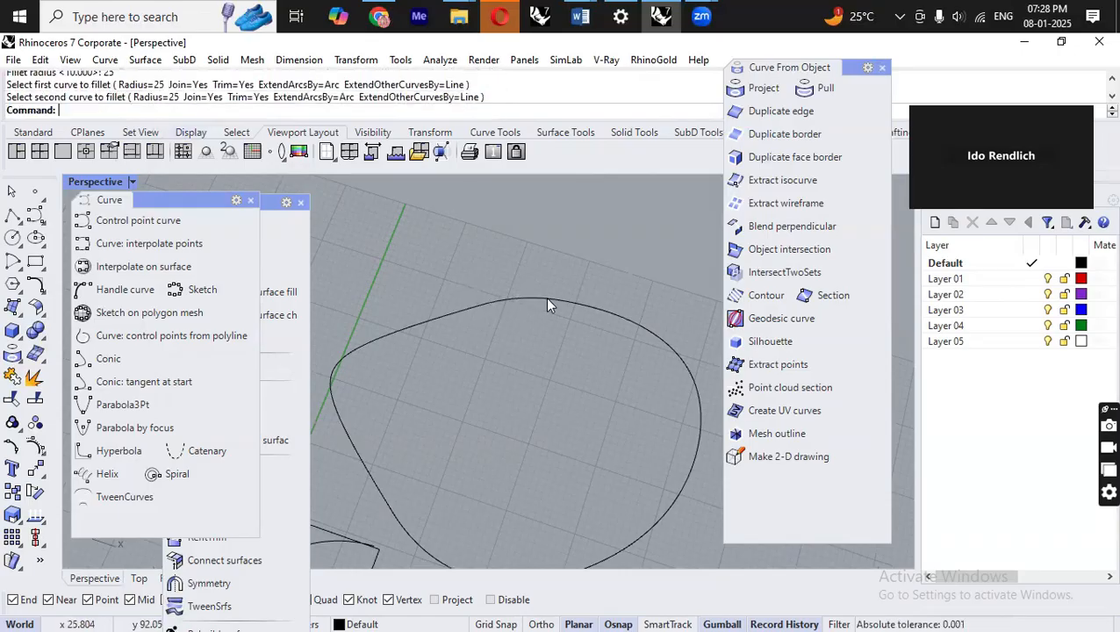
Examine the filleted closed curve from different angles, selecting it to check its shape.
{"action": "scroll", "coordinate": [535, 294], "scroll_direction": "up", "scroll_amount": 3}
{"action": "scroll", "coordinate": [638, 279], "scroll_direction": "down", "scroll_amount": 3}
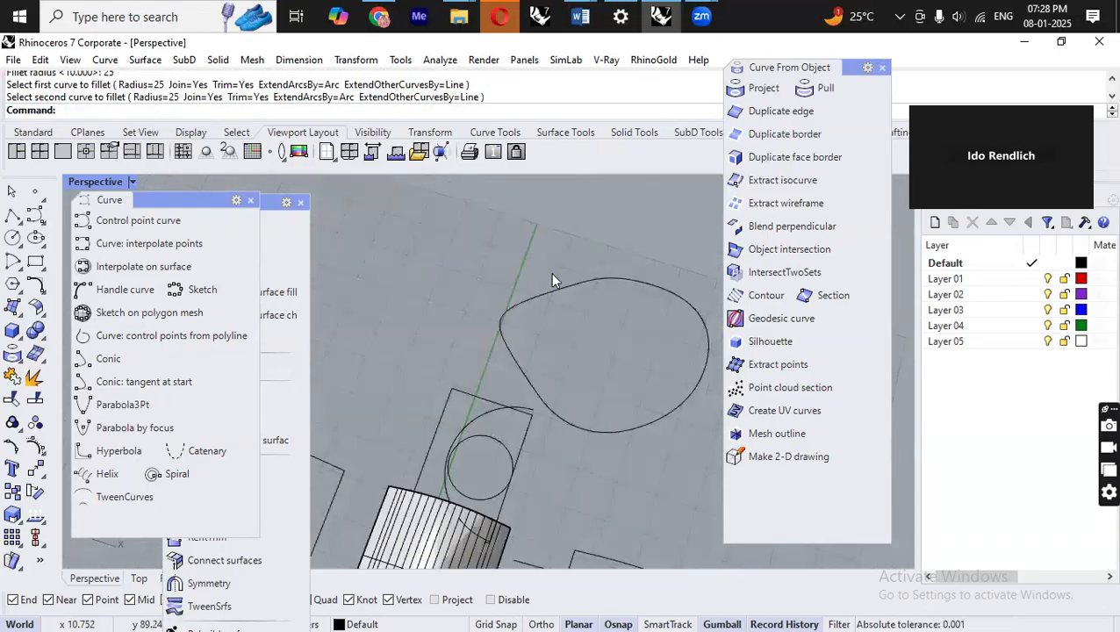
{"action": "right_click_drag", "start_coordinate": [559, 390], "coordinate": [545, 410]}
{"action": "scroll", "coordinate": [545, 410], "scroll_direction": "up", "scroll_amount": 3}
{"action": "left_click", "coordinate": [554, 343]}
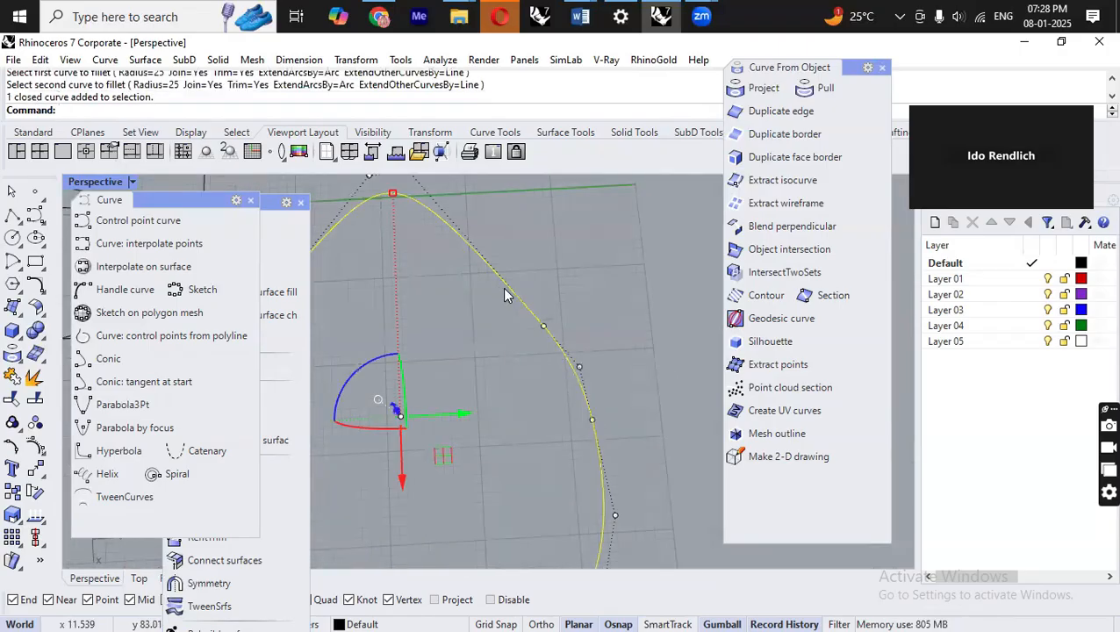
{"action": "scroll", "coordinate": [588, 419], "scroll_direction": "down", "scroll_amount": 3}
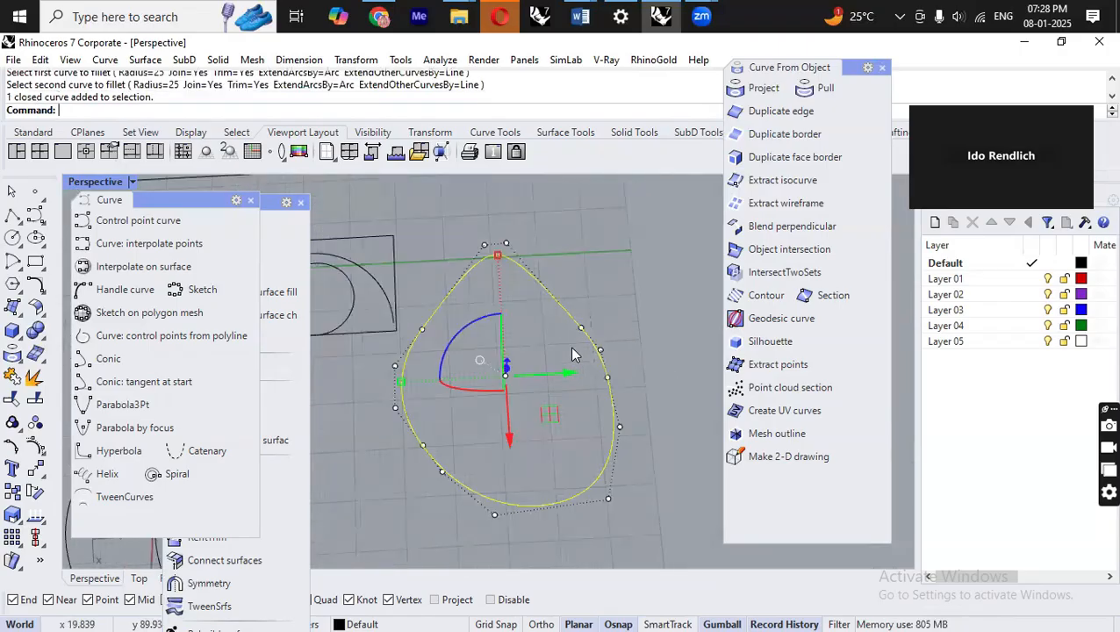
{"action": "left_click", "coordinate": [483, 451]}
{"action": "right_click_drag", "start_coordinate": [500, 353], "coordinate": [509, 243]}
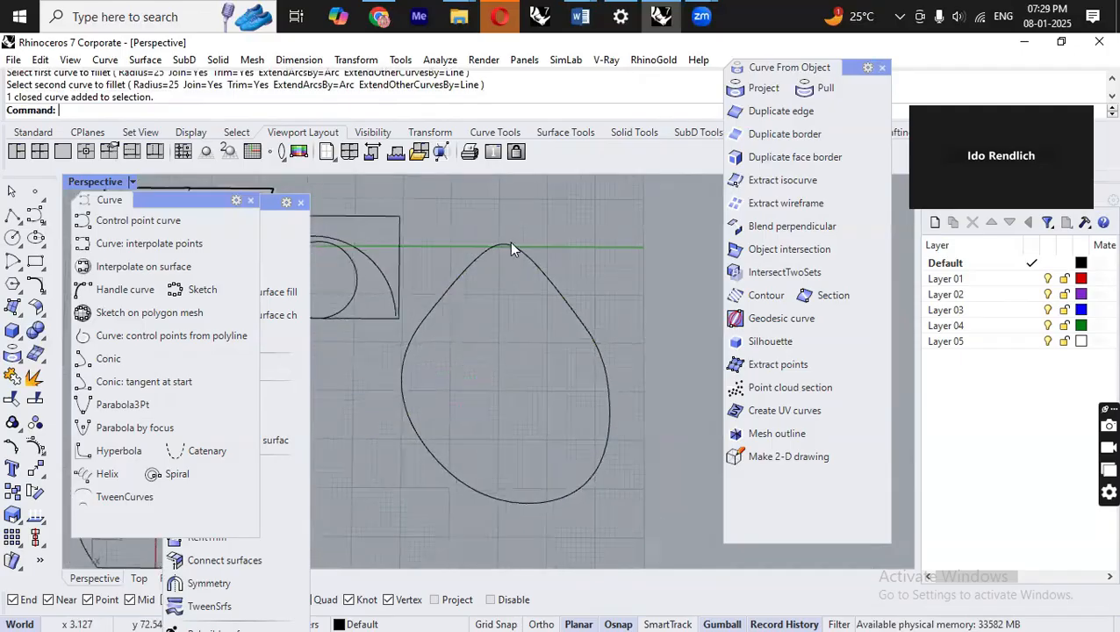
Switch to the Word training notes and add the line "Match : it will match 1st curve according".
{"action": "mouse_move", "coordinate": [579, 16]}
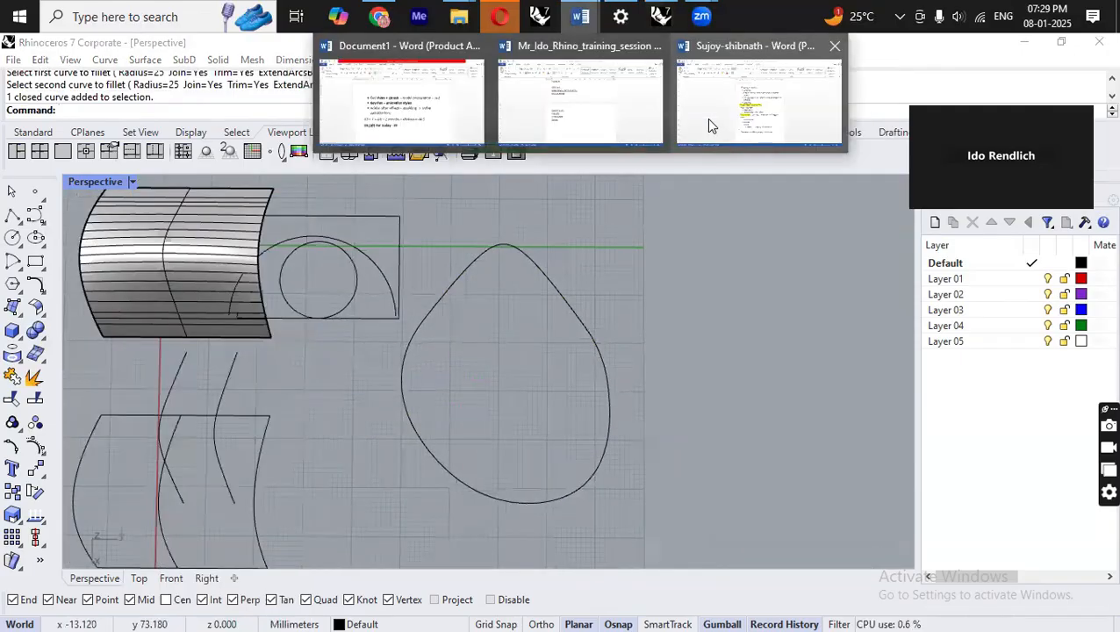
{"action": "left_click", "coordinate": [649, 123]}
{"action": "scroll", "coordinate": [512, 390], "scroll_direction": "down", "scroll_amount": 1}
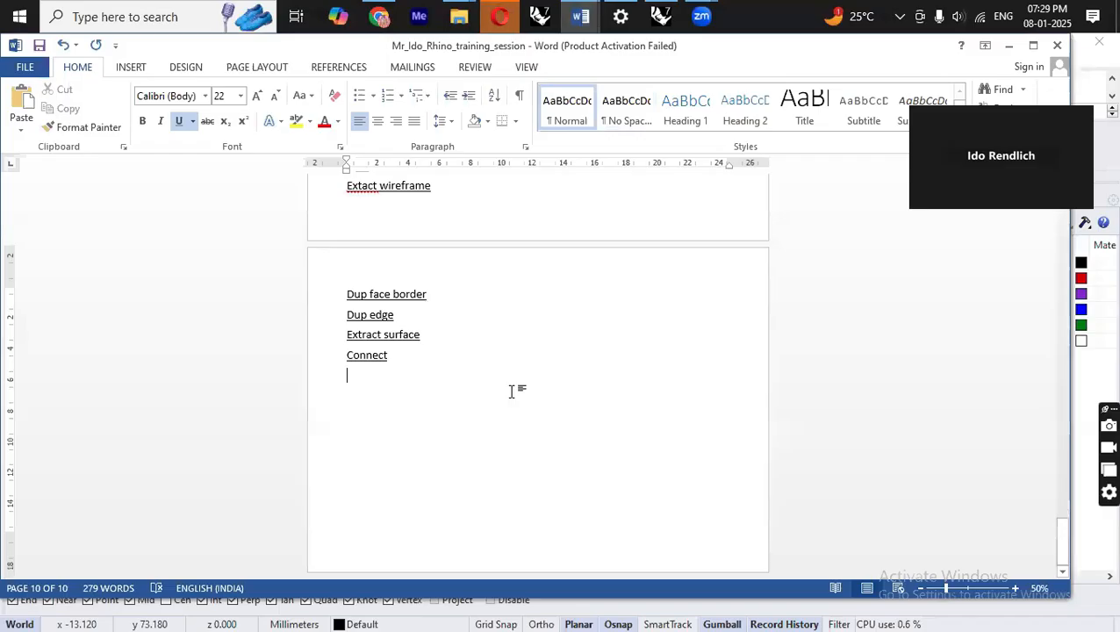
{"action": "type", "text": "Match"}
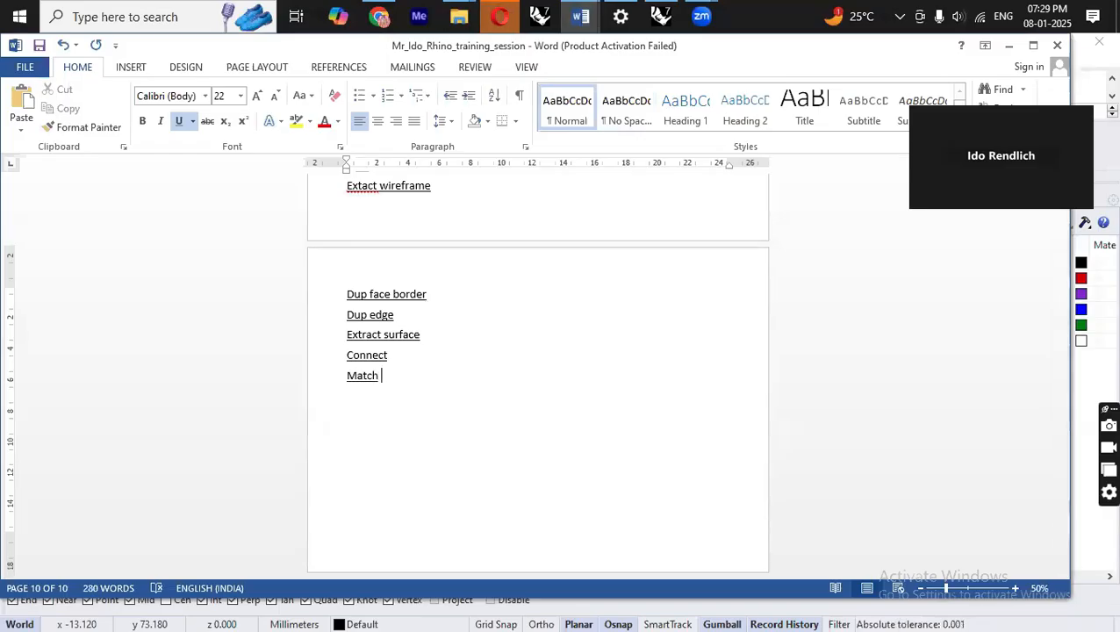
{"action": "key", "text": "BackSpace"}
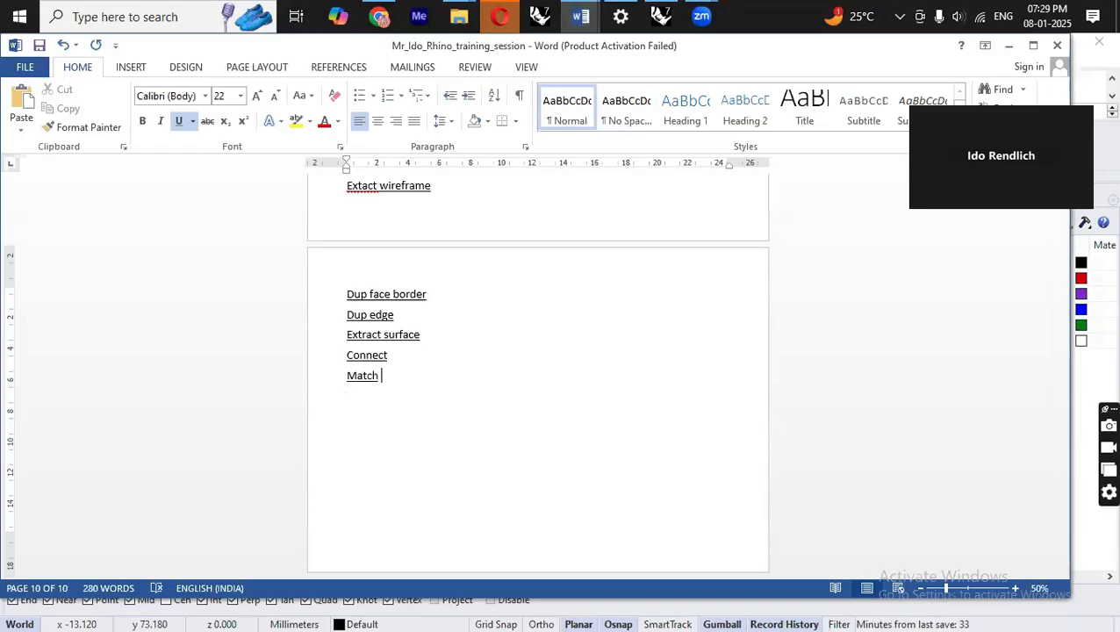
{"action": "type", "text": "ch  : it will match"}
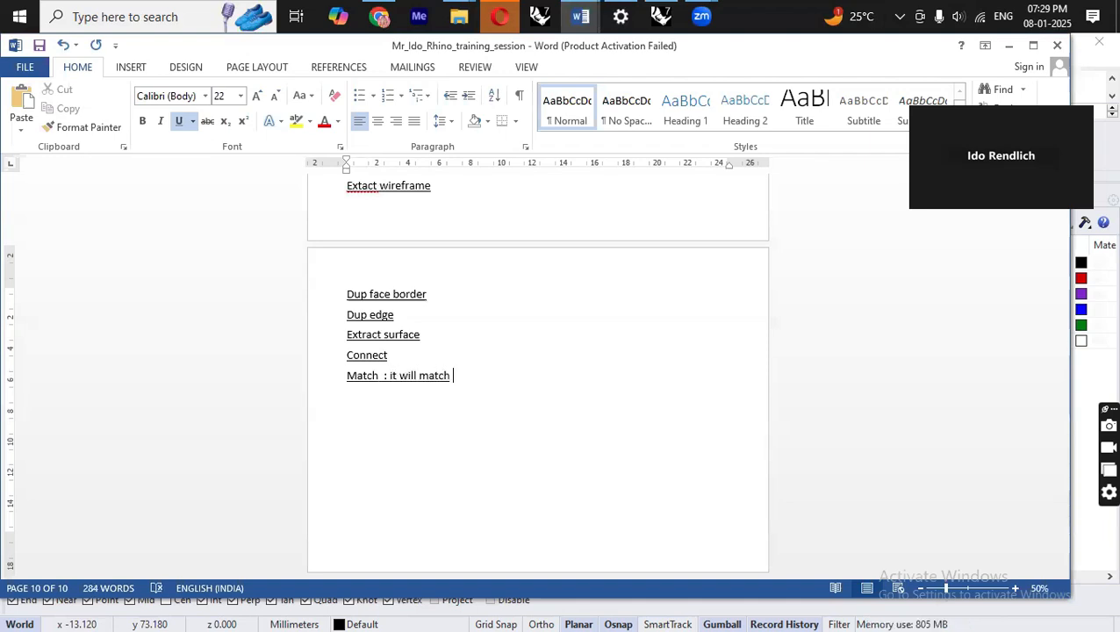
{"action": "type", "text": " 1st curve according"}
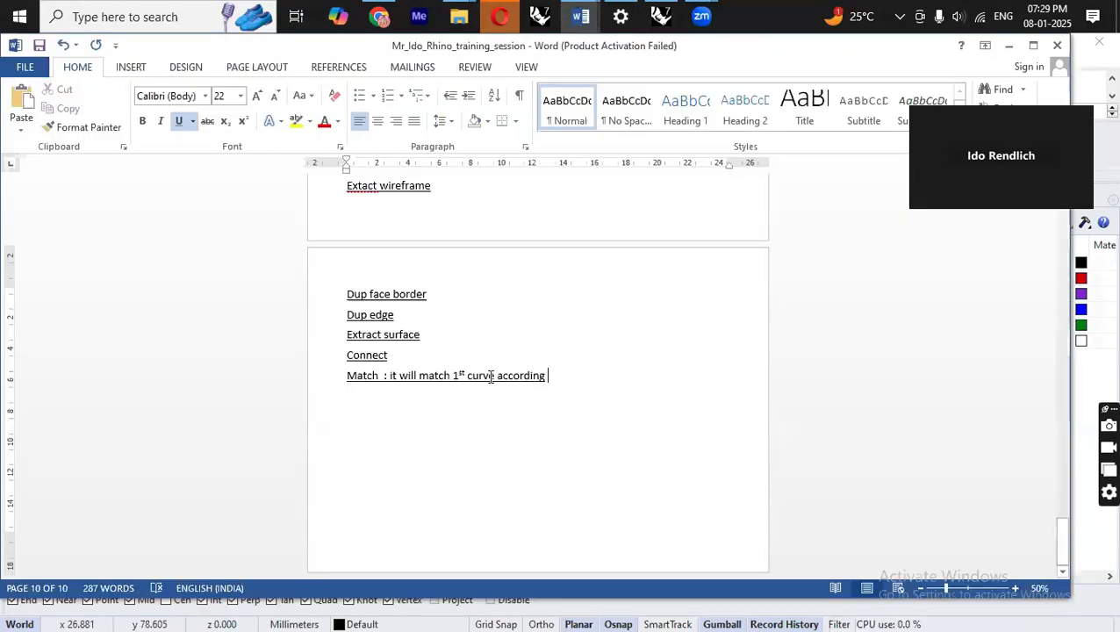
Add "Adjustable curve blend" as a new line in the notes and return to Rhino.
{"action": "left_click", "coordinate": [392, 355]}
{"action": "type", "text": "a"}
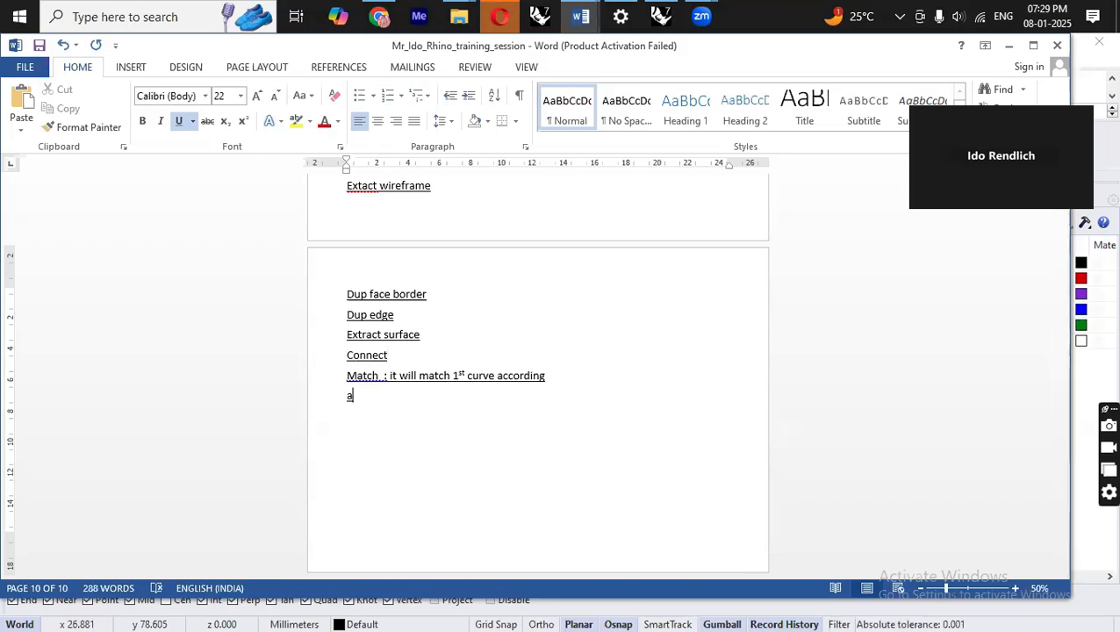
{"action": "type", "text": "djustable curve ble"}
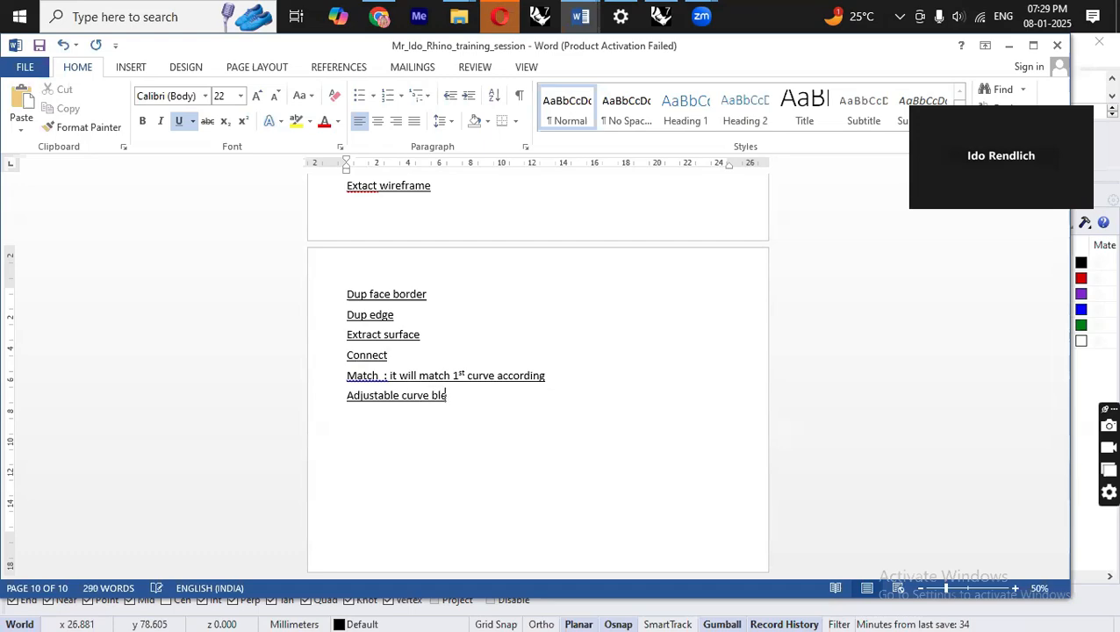
{"action": "type", "text": "nd"}
{"action": "key", "text": "Return"}
{"action": "key", "text": "alt+Tab"}
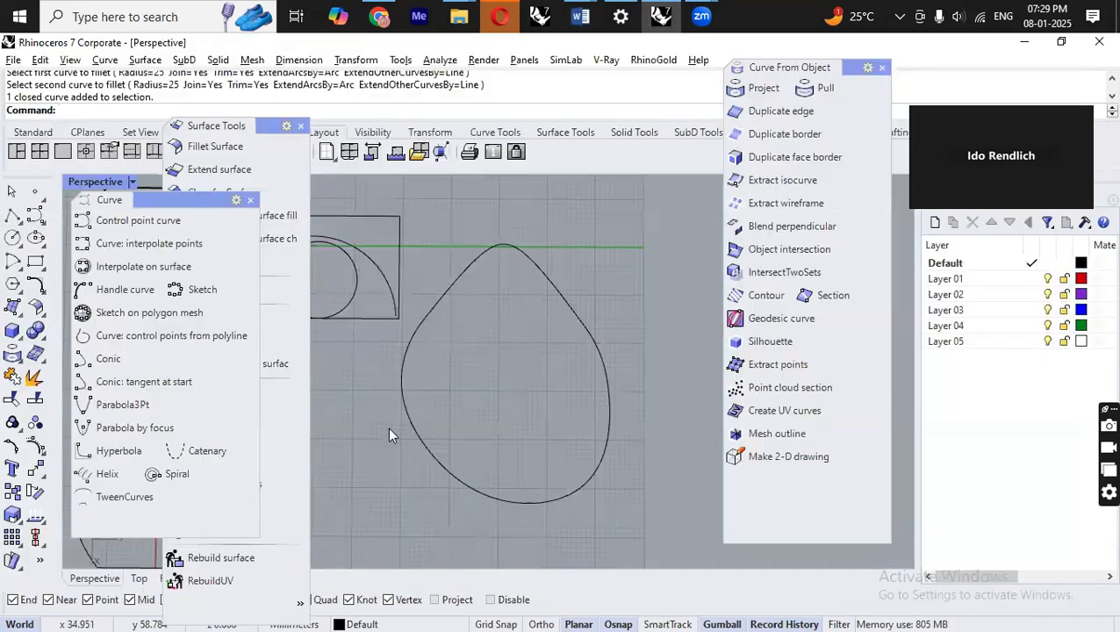
Select the arc curves beside the circle, adding them with a selection window.
{"action": "scroll", "coordinate": [619, 338], "scroll_direction": "down", "scroll_amount": 3}
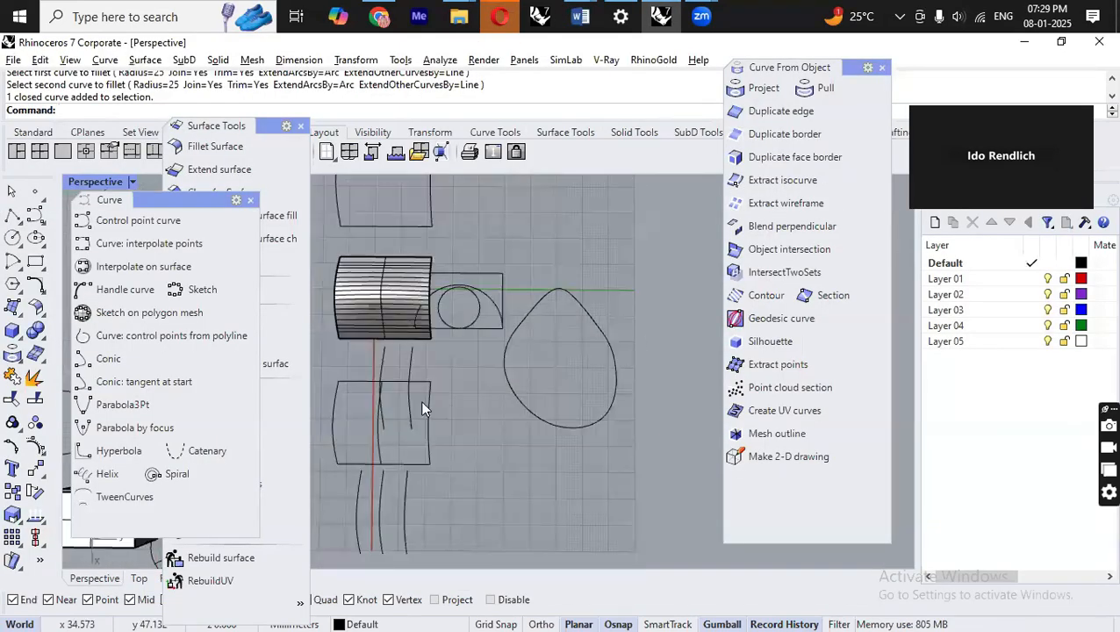
{"action": "right_click_drag", "start_coordinate": [456, 358], "coordinate": [524, 297]}
{"action": "scroll", "coordinate": [453, 338], "scroll_direction": "up", "scroll_amount": 5}
{"action": "left_click", "coordinate": [437, 313]}
{"action": "scroll", "coordinate": [524, 297], "scroll_direction": "down", "scroll_amount": 4}
{"action": "left_click", "coordinate": [478, 275]}
{"action": "right_click_drag", "start_coordinate": [449, 296], "coordinate": [560, 379]}
{"action": "scroll", "coordinate": [558, 351], "scroll_direction": "down", "scroll_amount": 2}
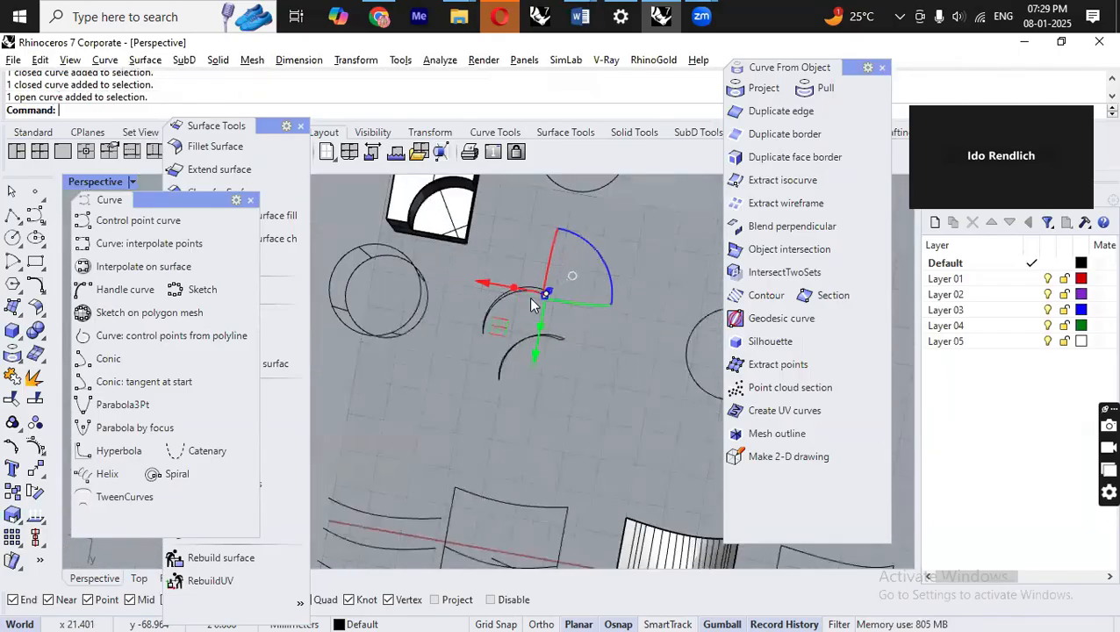
{"action": "left_click_drag", "start_coordinate": [442, 259], "coordinate": [590, 340]}
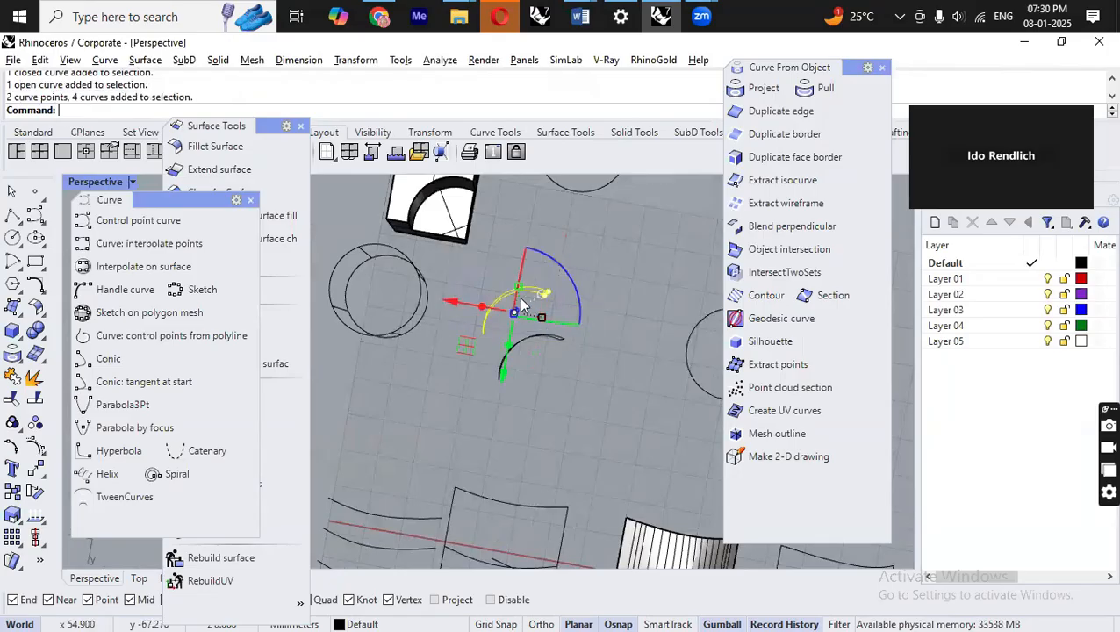
Move the selected arcs to a new position with the gumball.
{"action": "left_click_drag", "start_coordinate": [463, 340], "coordinate": [572, 491]}
{"action": "left_click_drag", "start_coordinate": [608, 393], "coordinate": [418, 446]}
{"action": "right_click_drag", "start_coordinate": [644, 474], "coordinate": [772, 294]}
{"action": "left_click", "coordinate": [608, 401]}
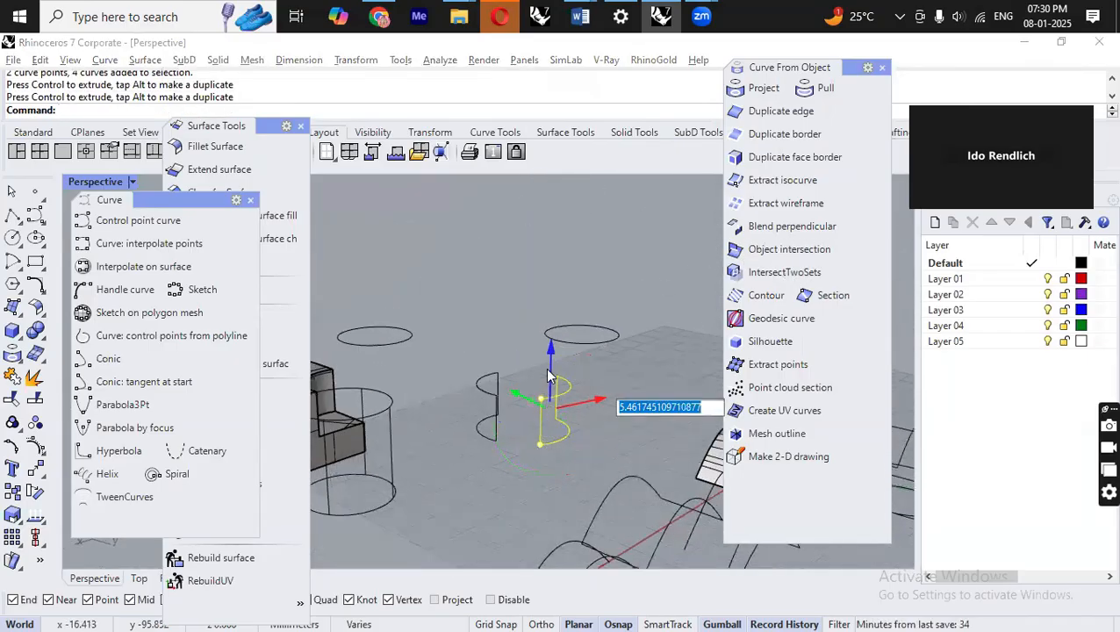
{"action": "scroll", "coordinate": [551, 356], "scroll_direction": "up", "scroll_amount": 4}
{"action": "left_click", "coordinate": [629, 356]}
{"action": "mouse_move", "coordinate": [629, 356]}
{"action": "right_mouse_down"}
{"action": "mouse_move", "coordinate": [583, 478]}
{"action": "mouse_move", "coordinate": [588, 369]}
{"action": "mouse_move", "coordinate": [618, 367]}
{"action": "right_mouse_up"}
Examine the moved arc curves from different angles.
{"action": "scroll", "coordinate": [579, 388], "scroll_direction": "up", "scroll_amount": 5}
{"action": "scroll", "coordinate": [619, 367], "scroll_direction": "down", "scroll_amount": 10}
{"action": "right_click_drag", "start_coordinate": [439, 353], "coordinate": [463, 333]}
{"action": "scroll", "coordinate": [467, 338], "scroll_direction": "up", "scroll_amount": 8}
{"action": "scroll", "coordinate": [467, 338], "scroll_direction": "up", "scroll_amount": 3}
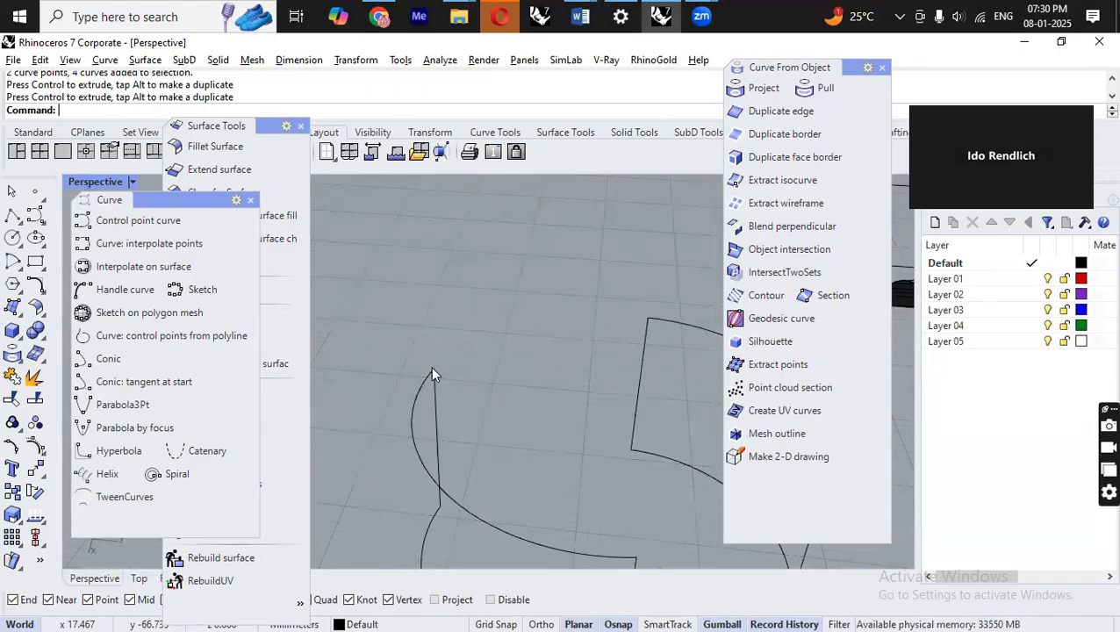
{"action": "right_click_drag", "start_coordinate": [631, 340], "coordinate": [480, 420]}
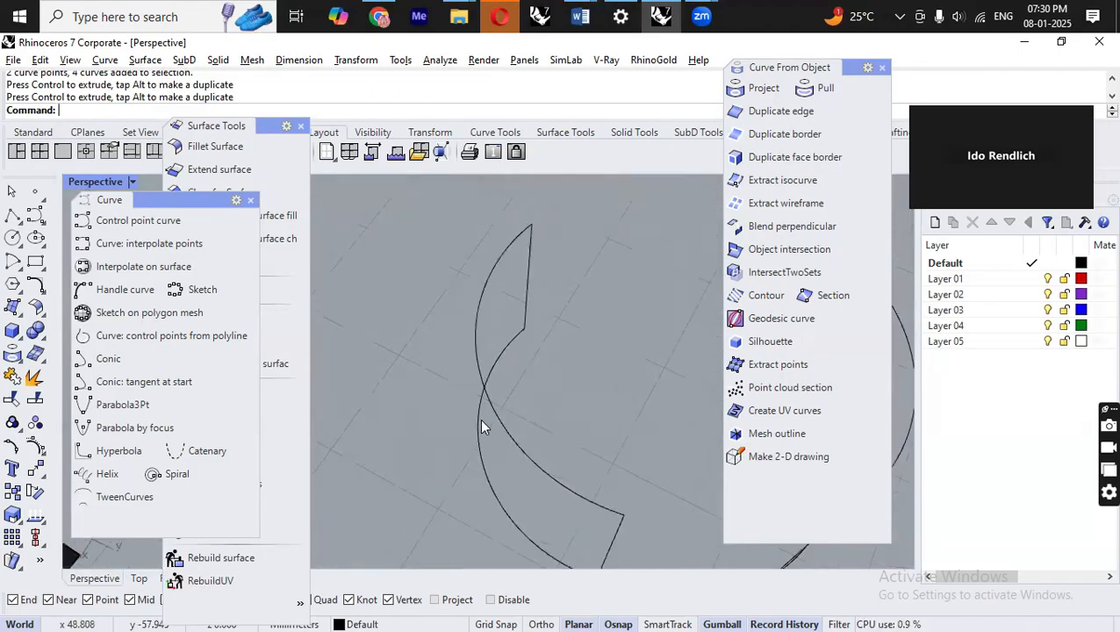
{"action": "scroll", "coordinate": [479, 420], "scroll_direction": "down", "scroll_amount": 8}
{"action": "scroll", "coordinate": [626, 357], "scroll_direction": "up", "scroll_amount": 5}
{"action": "left_click", "coordinate": [619, 349]}
{"action": "scroll", "coordinate": [618, 347], "scroll_direction": "down", "scroll_amount": 5}
{"action": "scroll", "coordinate": [489, 345], "scroll_direction": "up", "scroll_amount": 5}
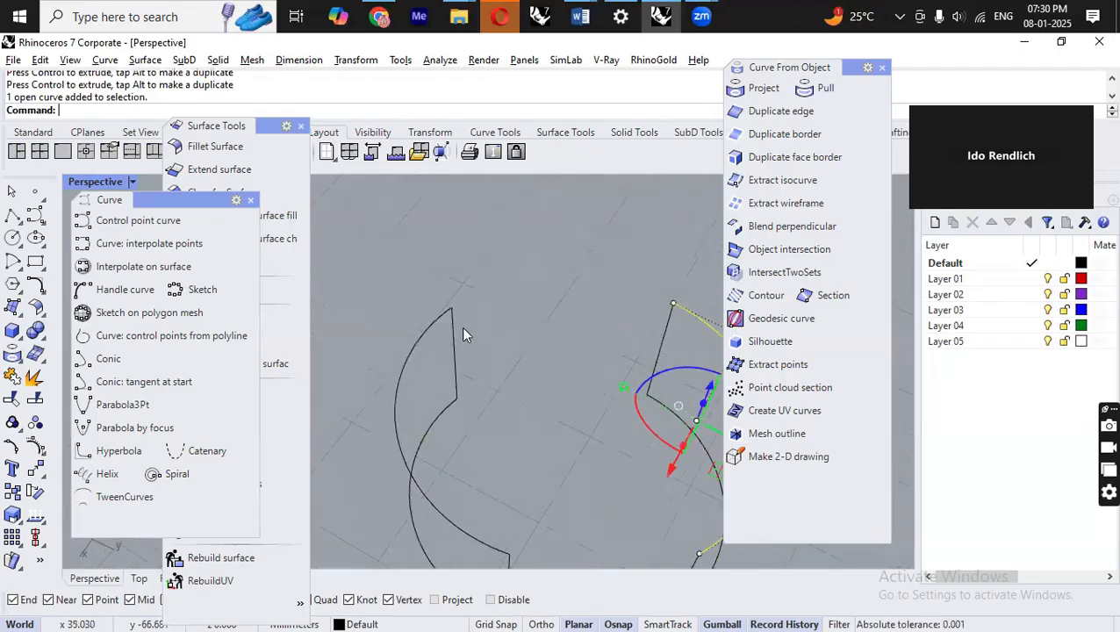
Explode the closed arc-and-line curve into its separate segments.
{"action": "left_click", "coordinate": [429, 328]}
{"action": "left_click", "coordinate": [35, 376]}
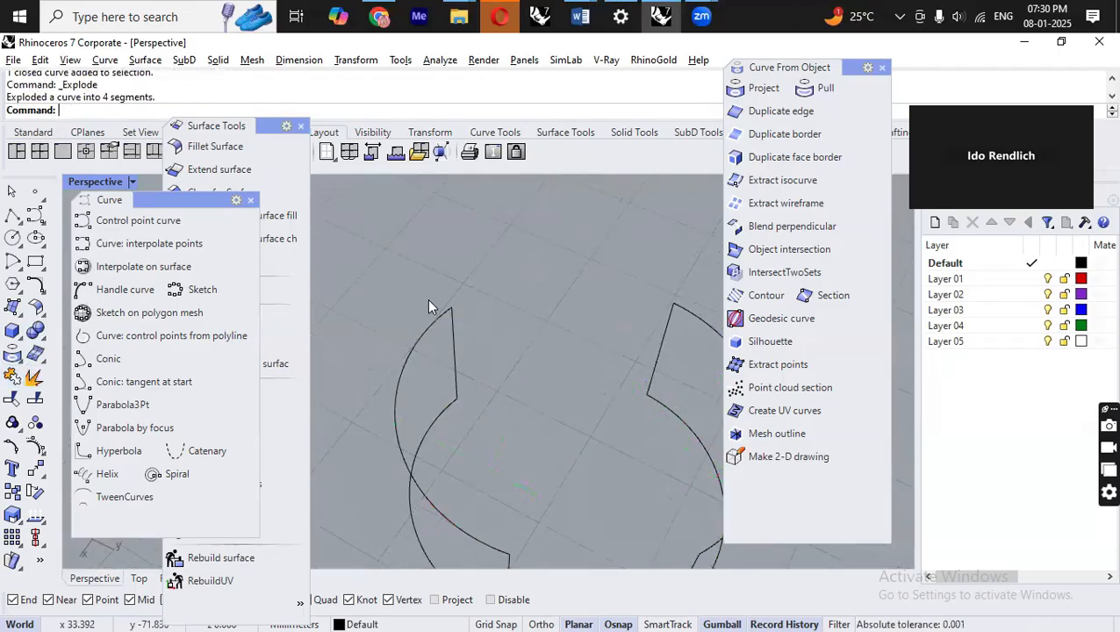
{"action": "scroll", "coordinate": [424, 328], "scroll_direction": "down", "scroll_amount": 3}
{"action": "left_click", "coordinate": [425, 328]}
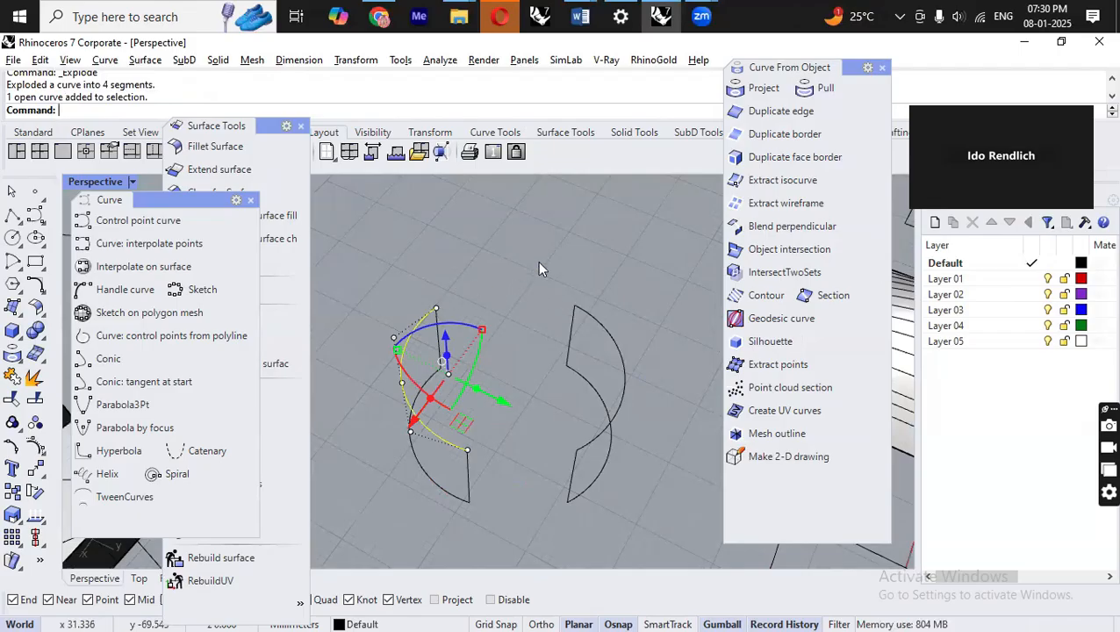
{"action": "scroll", "coordinate": [516, 332], "scroll_direction": "down", "scroll_amount": 6}
{"action": "left_click", "coordinate": [612, 349]}
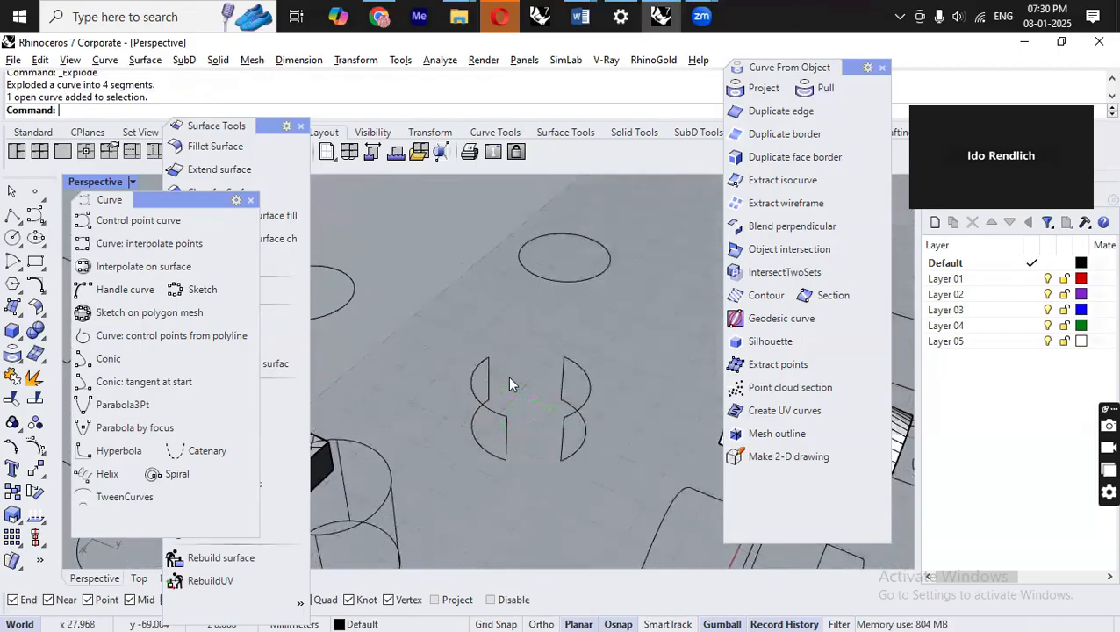
Try to dynamically extend the upper-left arc to a boundary curve with Extend Curve, then undo the extension.
{"action": "scroll", "coordinate": [509, 376], "scroll_direction": "up", "scroll_amount": 6}
{"action": "scroll", "coordinate": [489, 385], "scroll_direction": "down", "scroll_amount": 3}
{"action": "scroll", "coordinate": [534, 393], "scroll_direction": "up", "scroll_amount": 5}
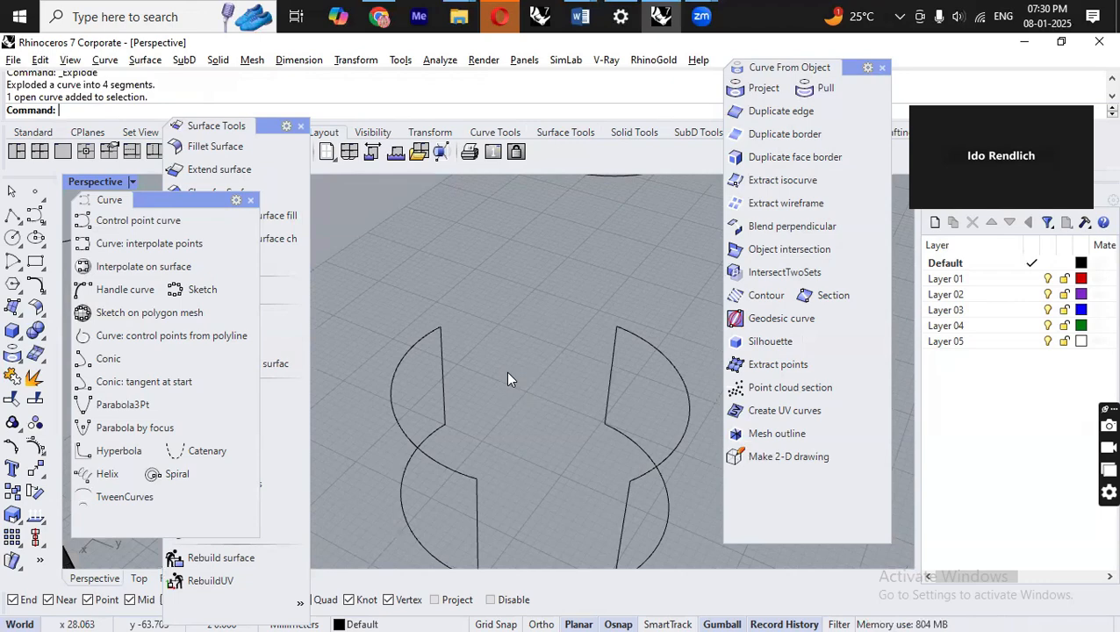
{"action": "left_click", "coordinate": [109, 61]}
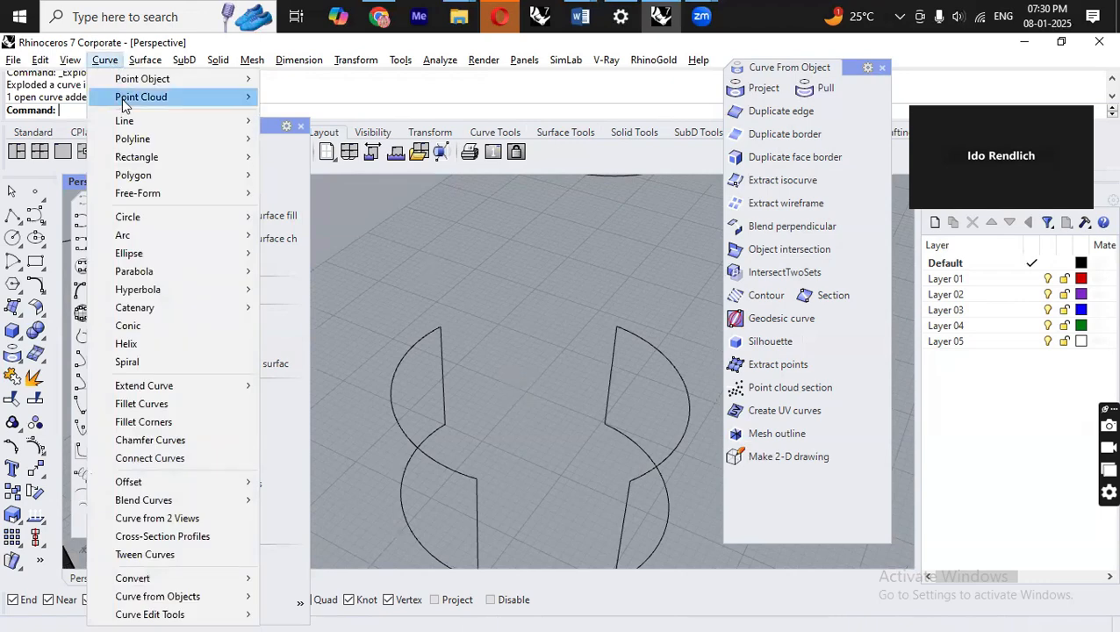
{"action": "mouse_move", "coordinate": [210, 389]}
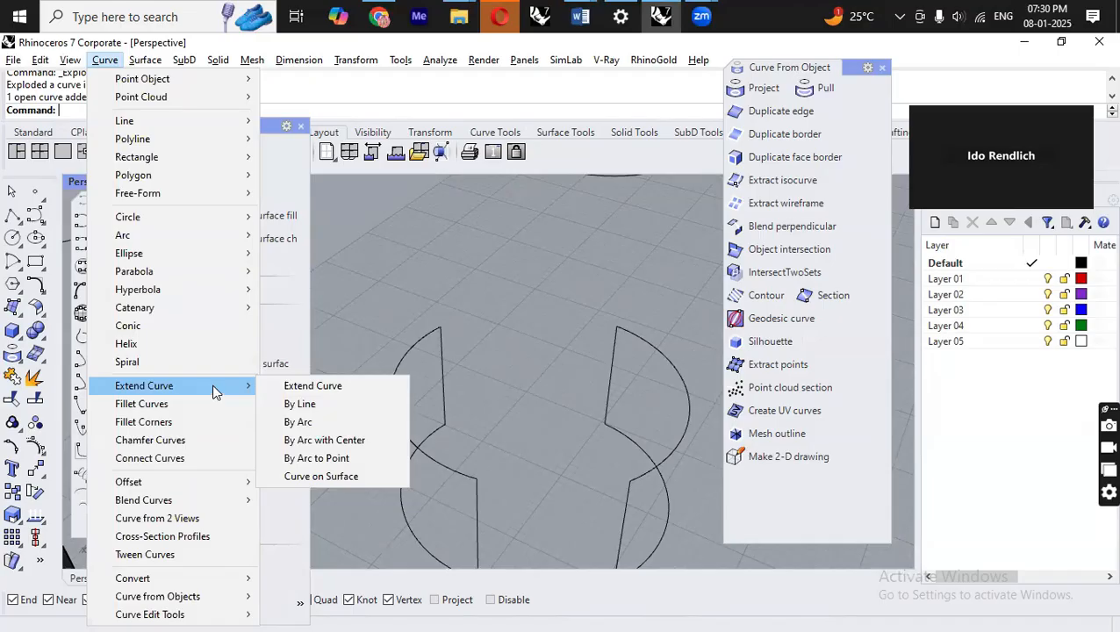
{"action": "left_click", "coordinate": [327, 388]}
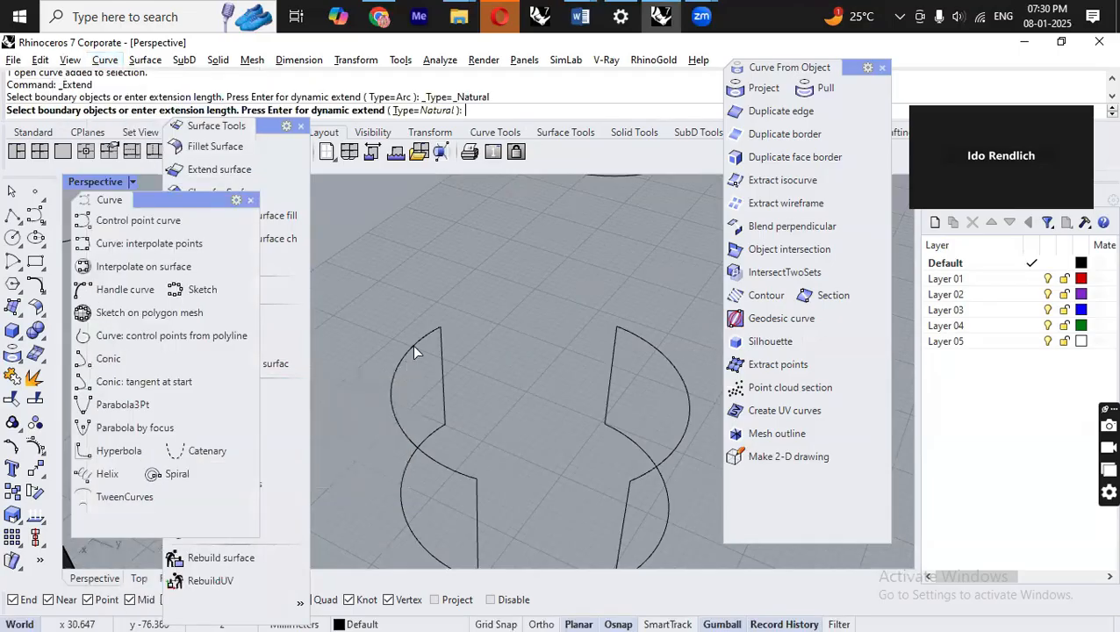
{"action": "left_click", "coordinate": [437, 334]}
{"action": "key", "text": "Return"}
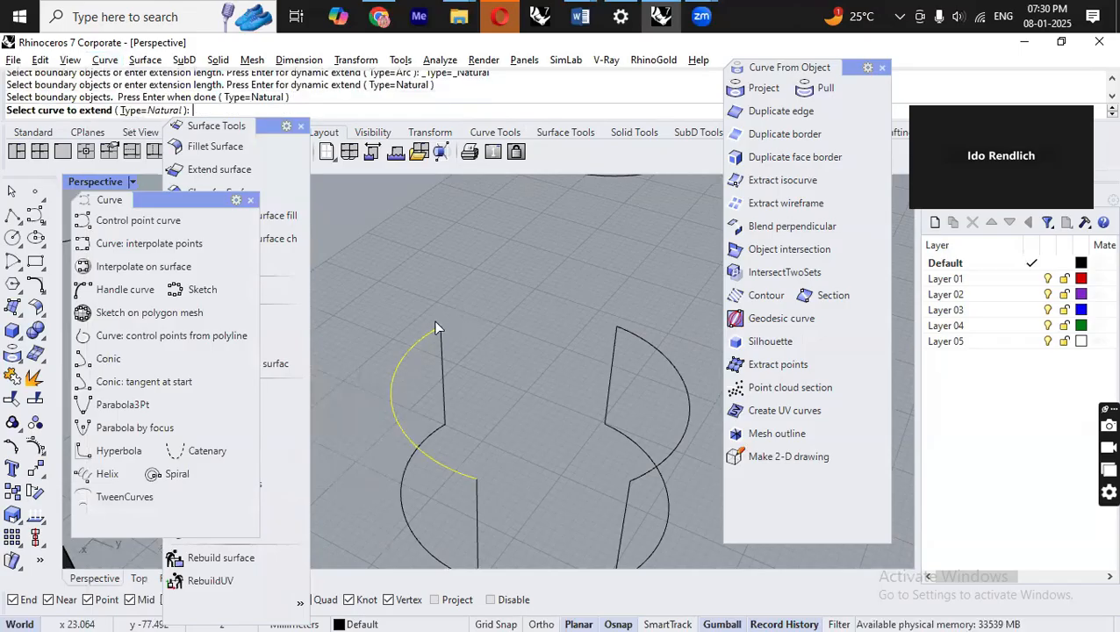
{"action": "left_click", "coordinate": [433, 336]}
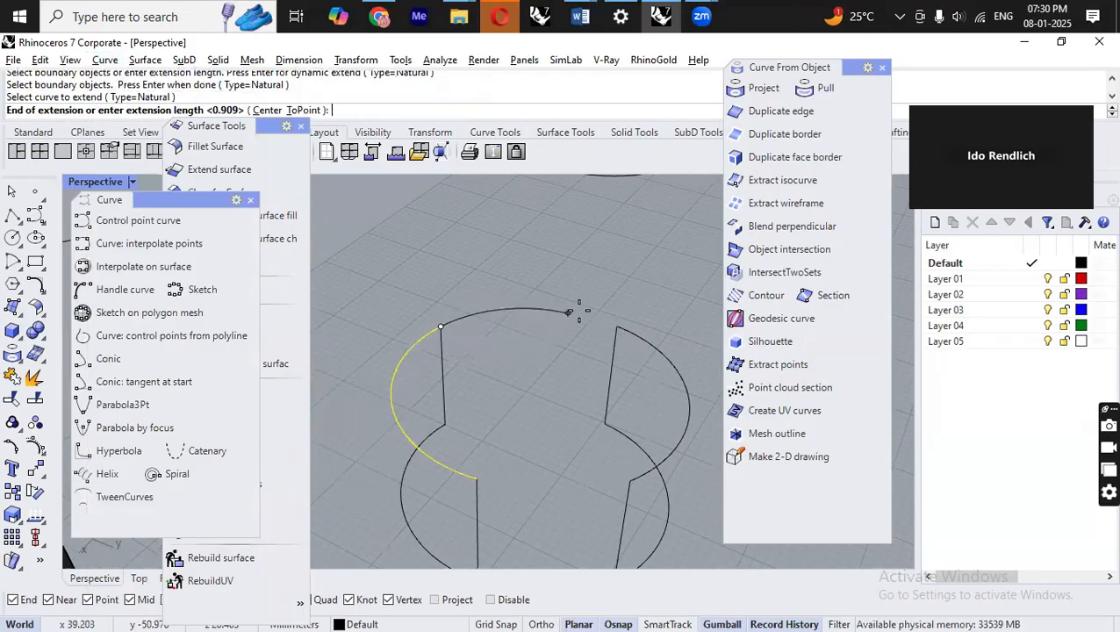
{"action": "scroll", "coordinate": [621, 330], "scroll_direction": "up", "scroll_amount": 4}
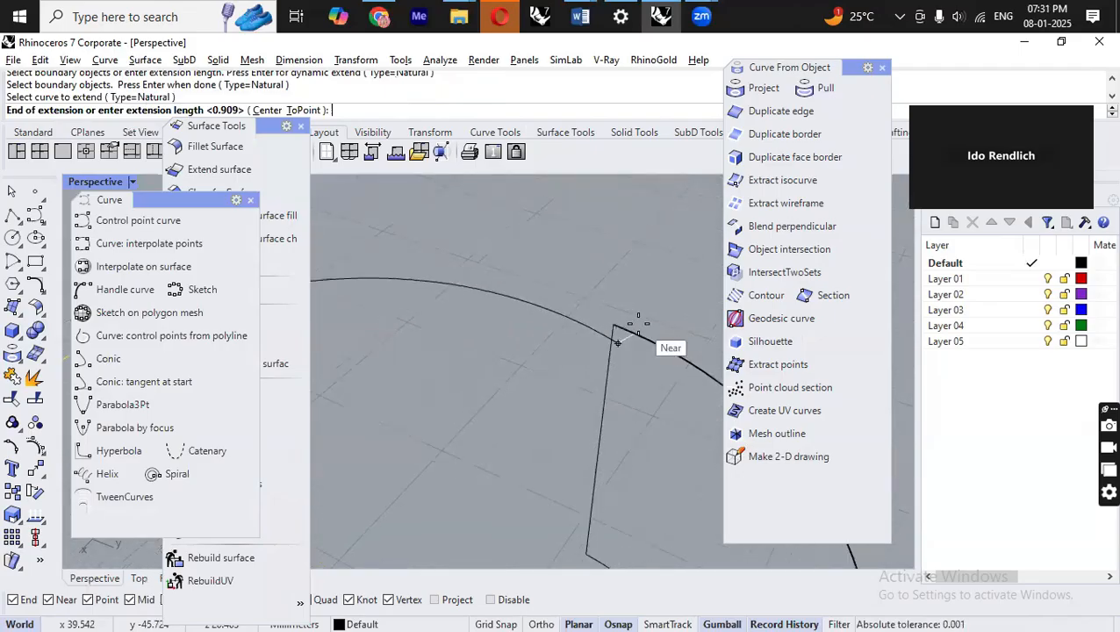
{"action": "scroll", "coordinate": [606, 395], "scroll_direction": "down", "scroll_amount": 4}
{"action": "scroll", "coordinate": [599, 392], "scroll_direction": "down", "scroll_amount": 3}
{"action": "scroll", "coordinate": [590, 395], "scroll_direction": "up", "scroll_amount": 4}
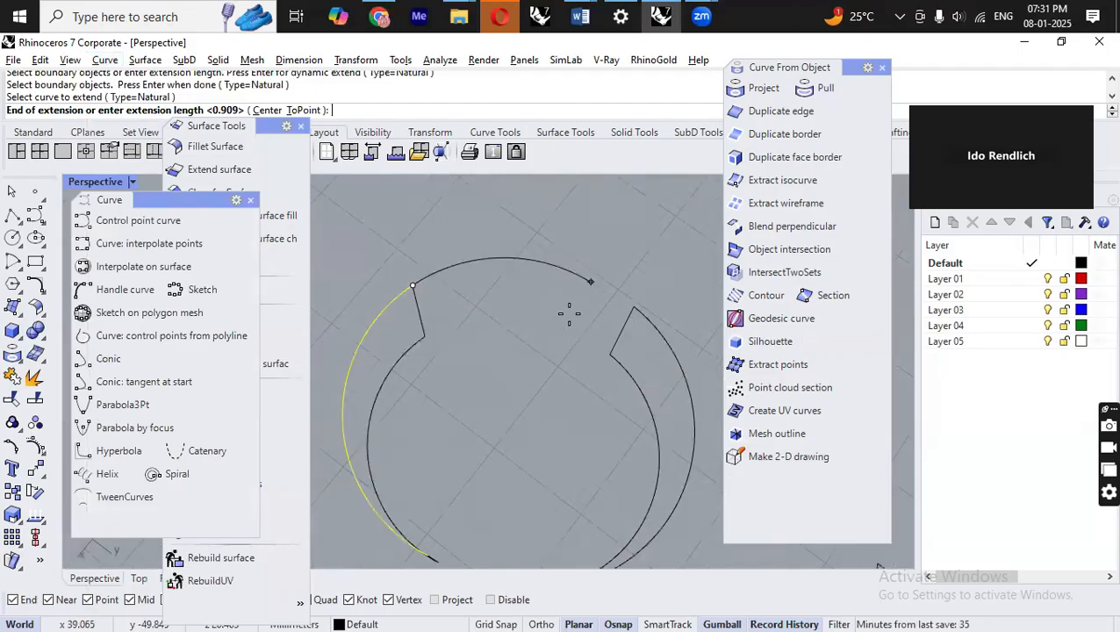
{"action": "left_click", "coordinate": [571, 386]}
{"action": "right_click_drag", "start_coordinate": [553, 319], "coordinate": [523, 508]}
{"action": "scroll", "coordinate": [518, 318], "scroll_direction": "down", "scroll_amount": 3}
{"action": "scroll", "coordinate": [539, 387], "scroll_direction": "up", "scroll_amount": 4}
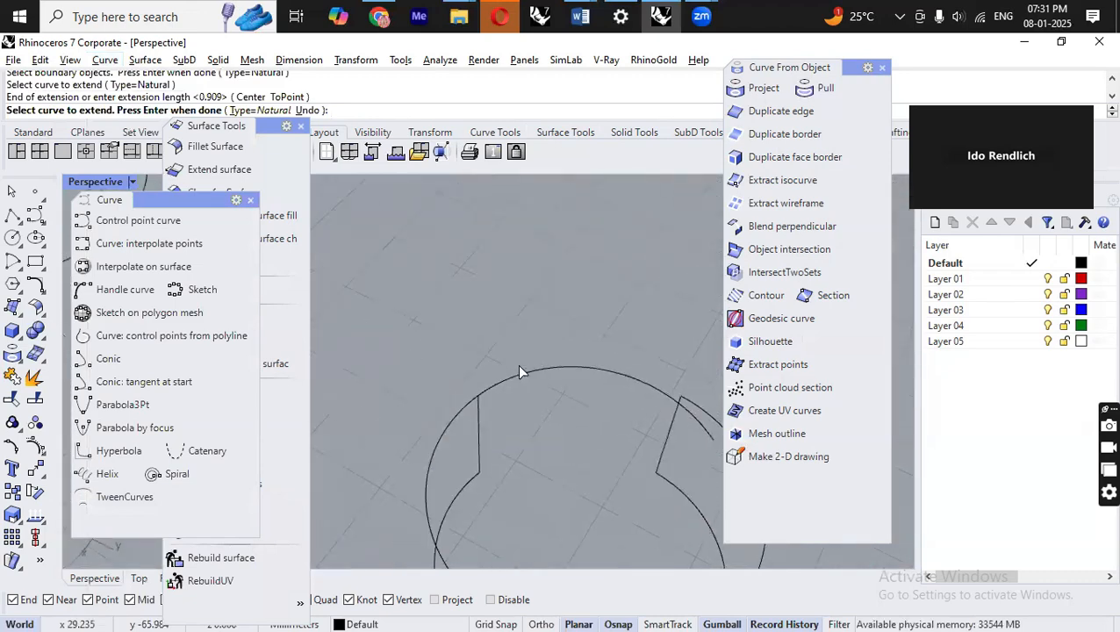
{"action": "key", "text": "Return"}
{"action": "key", "text": "ctrl+z"}
Extend the upper-left arc with Extend By Arc to Point, ending at the top end of the right arc.
{"action": "right_click_drag", "start_coordinate": [520, 372], "coordinate": [517, 315]}
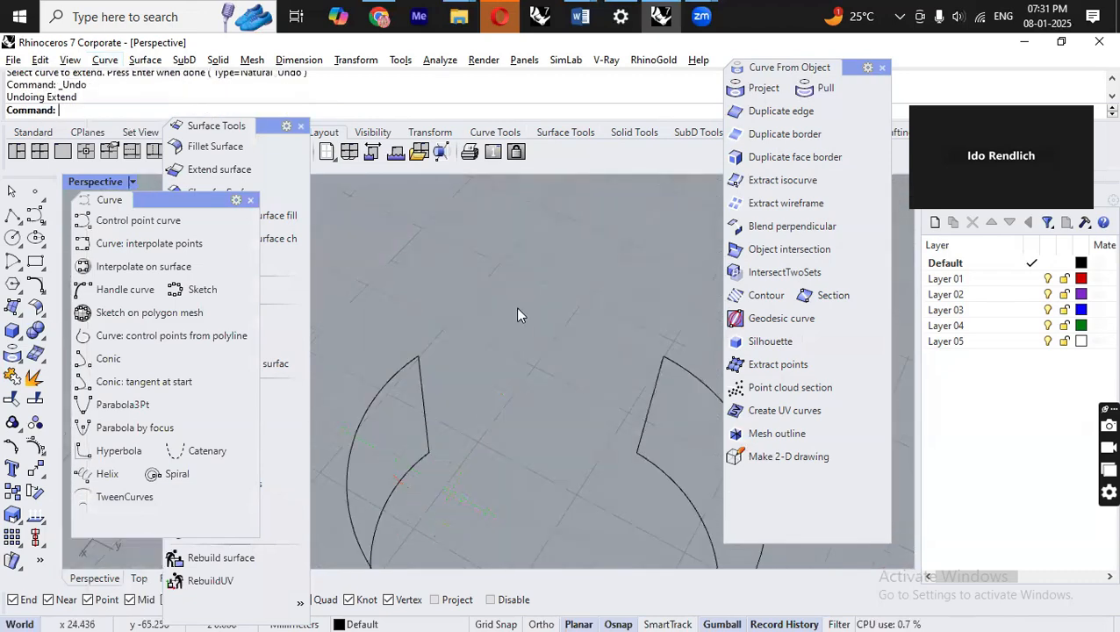
{"action": "left_click", "coordinate": [399, 373]}
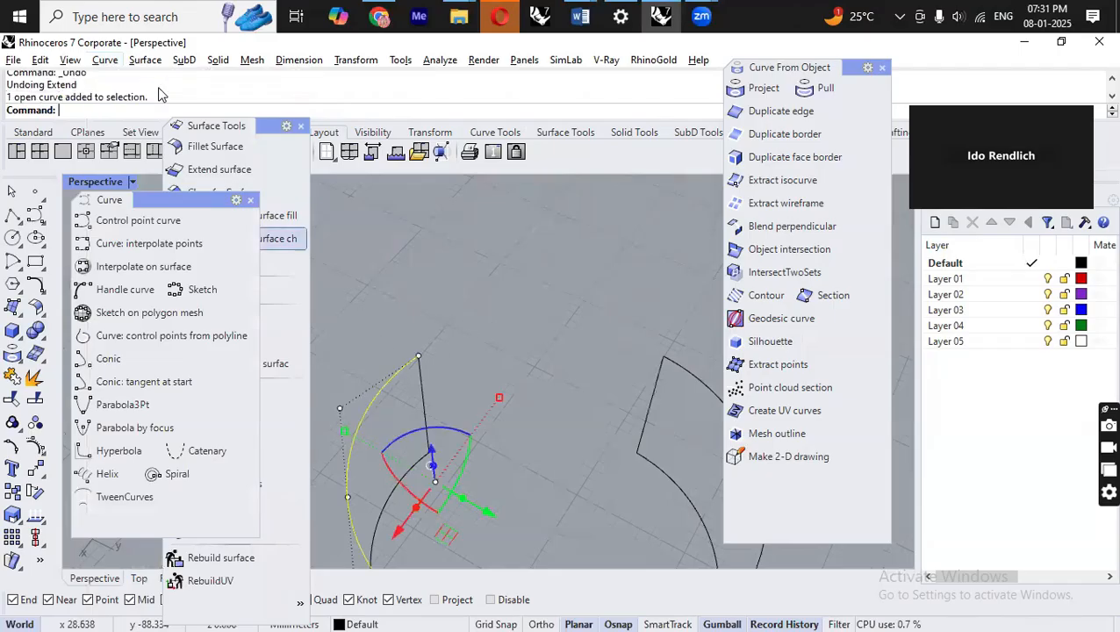
{"action": "left_click", "coordinate": [104, 59]}
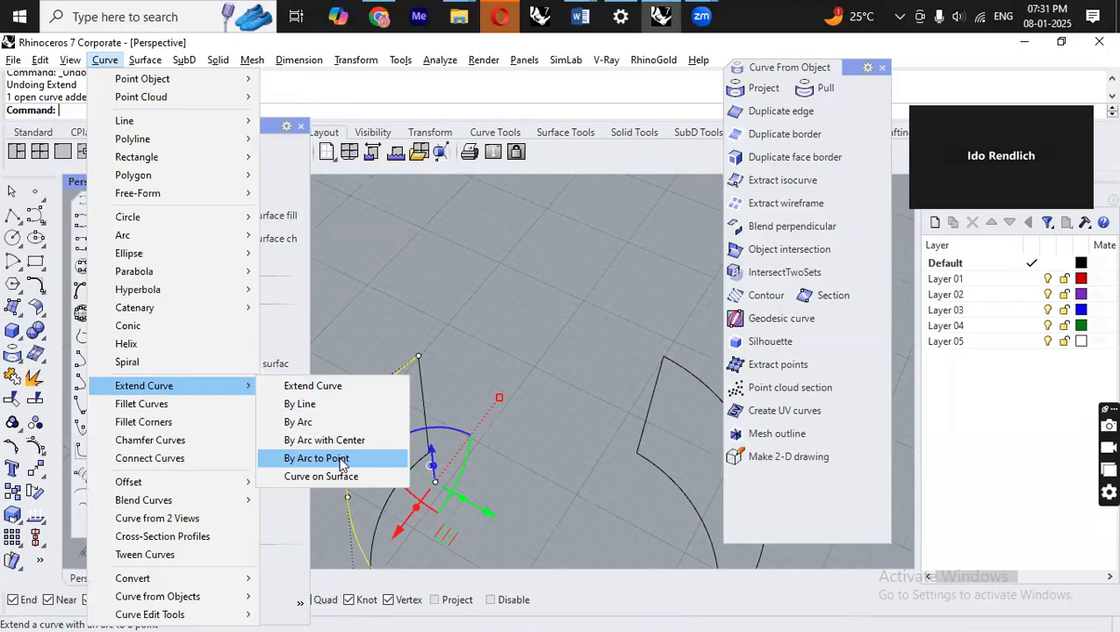
{"action": "left_click", "coordinate": [340, 458]}
{"action": "left_click", "coordinate": [414, 367]}
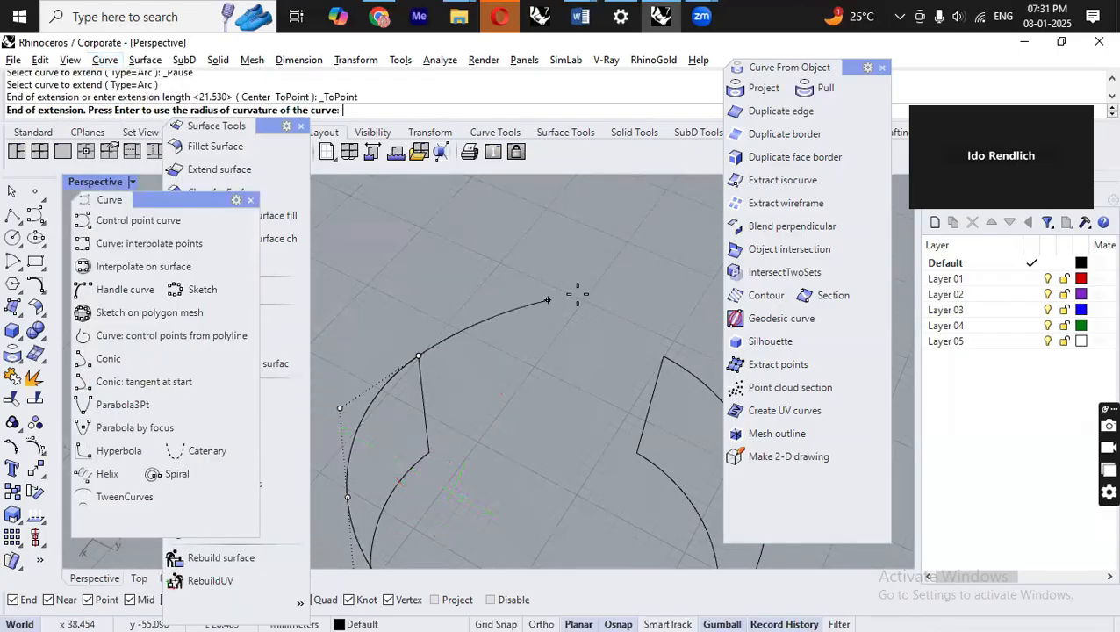
{"action": "left_click", "coordinate": [665, 354]}
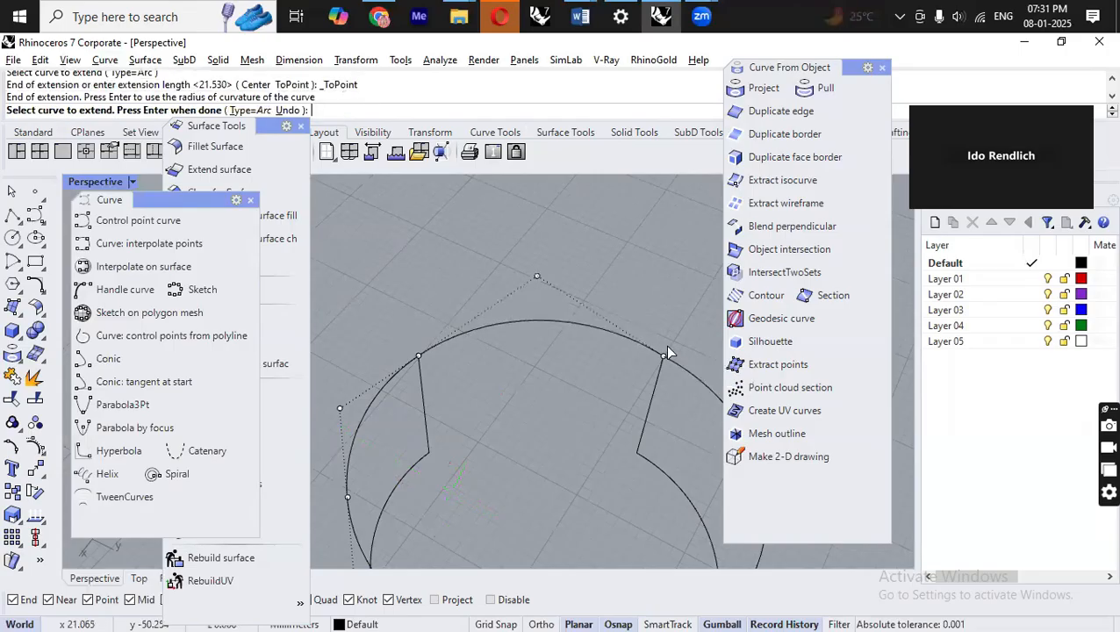
{"action": "right_click", "coordinate": [590, 409]}
Examine the extended curves, selecting them with a window and orbiting around them.
{"action": "right_click_drag", "start_coordinate": [590, 409], "coordinate": [680, 422]}
{"action": "right_click_drag", "start_coordinate": [552, 406], "coordinate": [507, 313]}
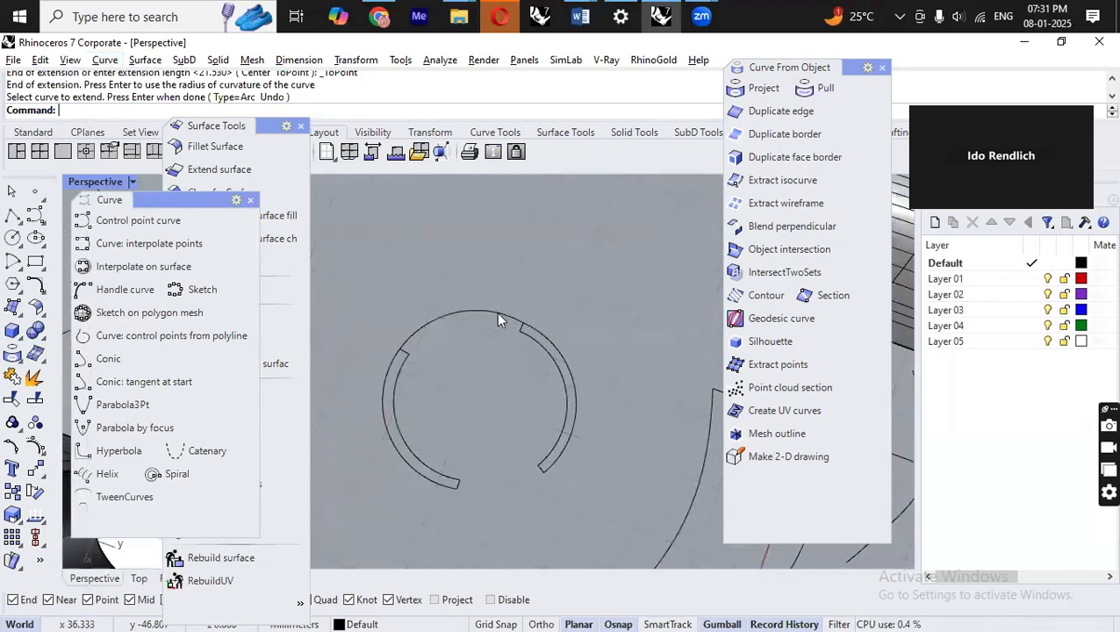
{"action": "left_click_drag", "start_coordinate": [506, 288], "coordinate": [611, 494]}
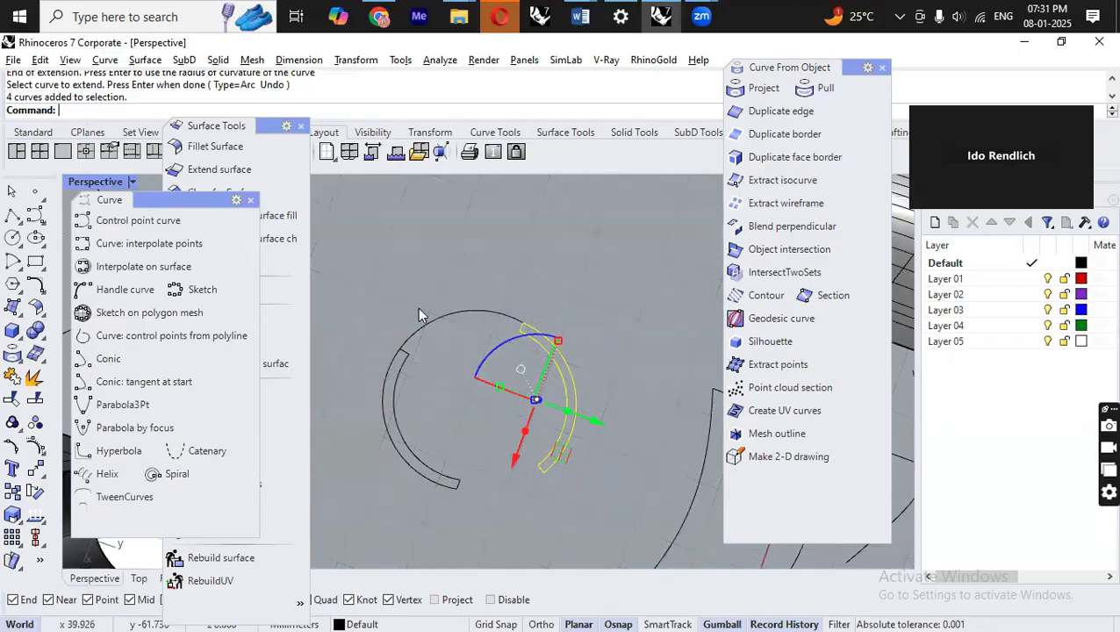
{"action": "left_click", "coordinate": [624, 354]}
{"action": "right_click_drag", "start_coordinate": [563, 325], "coordinate": [570, 415]}
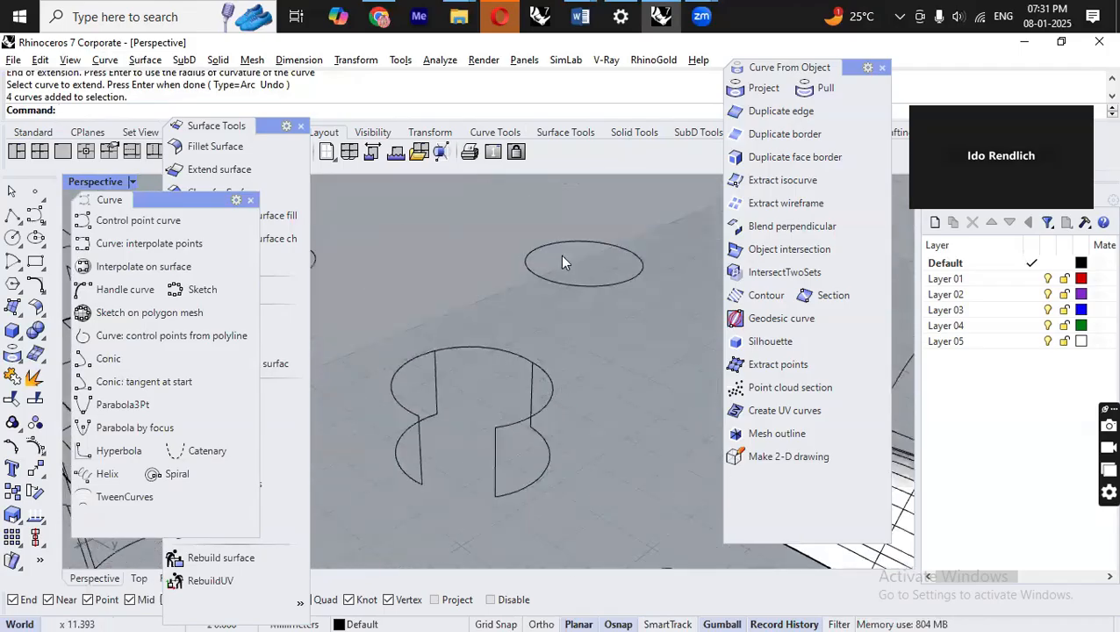
Record "Extend curve –" and "Extend arc with point" as new lines in the Word notes.
{"action": "left_click", "coordinate": [580, 16]}
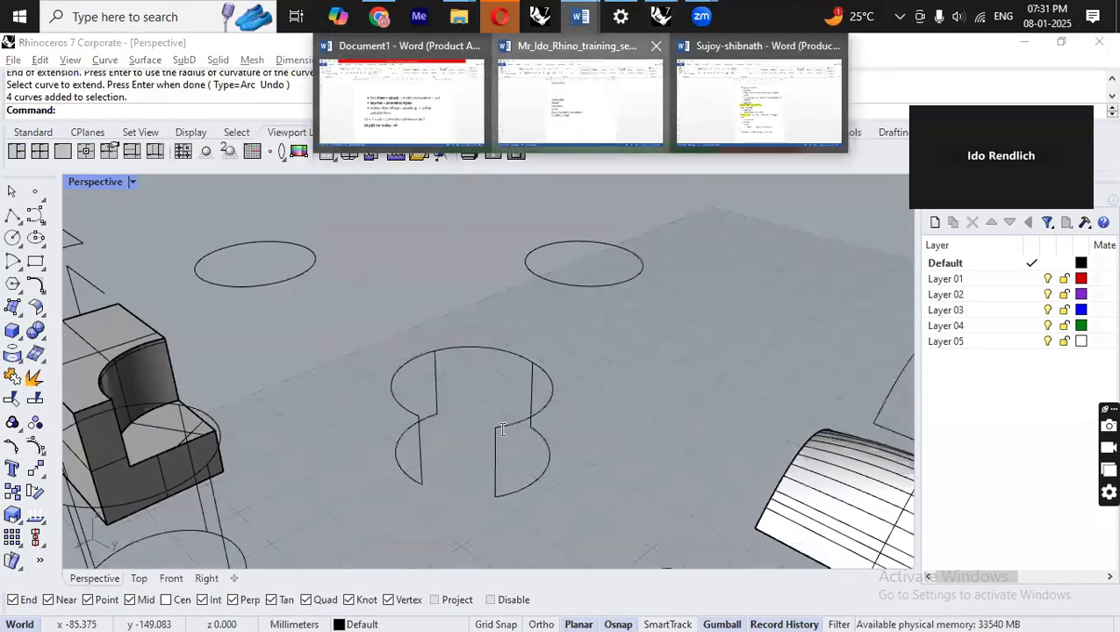
{"action": "type", "text": "Extend"}
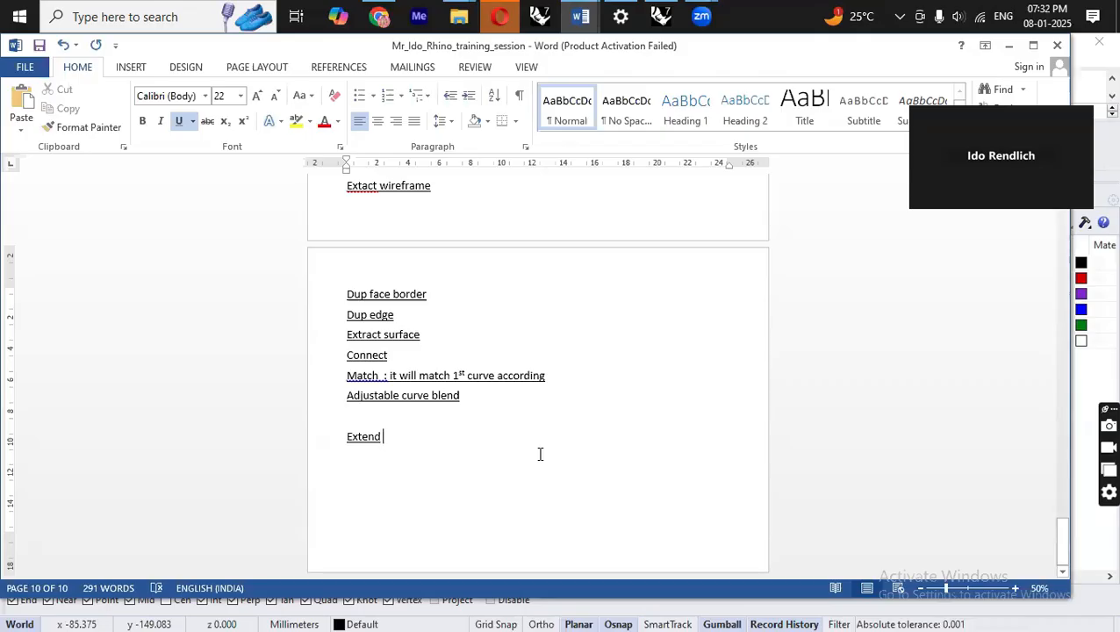
{"action": "type", "text": "curve – with"}
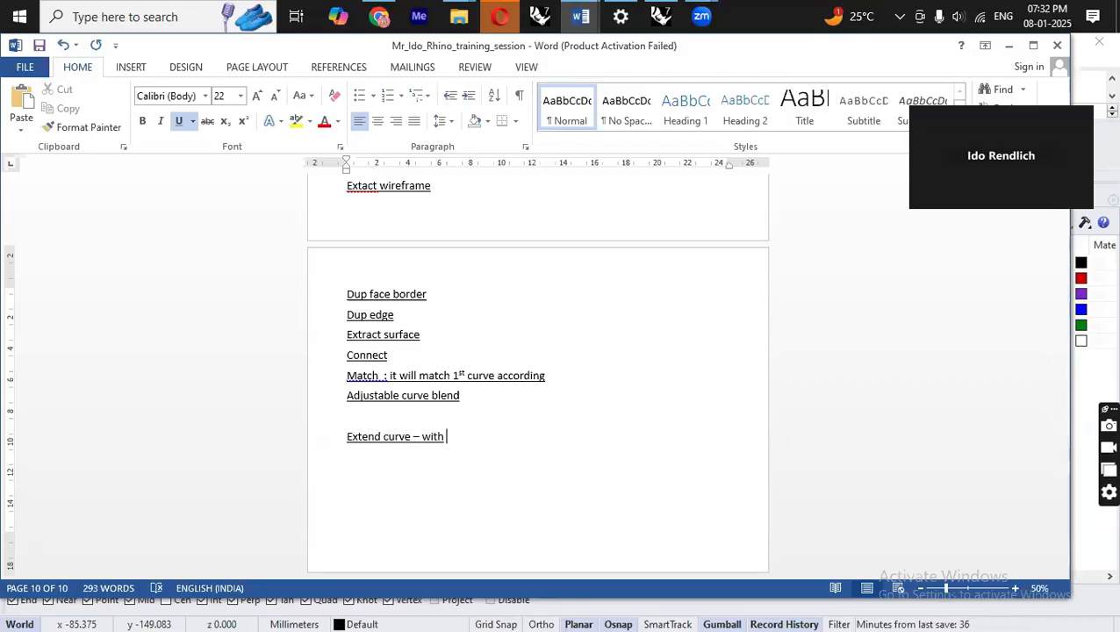
{"action": "key", "text": "BackSpace"}
{"action": "key", "text": "BackSpace"}
{"action": "key", "text": "BackSpace"}
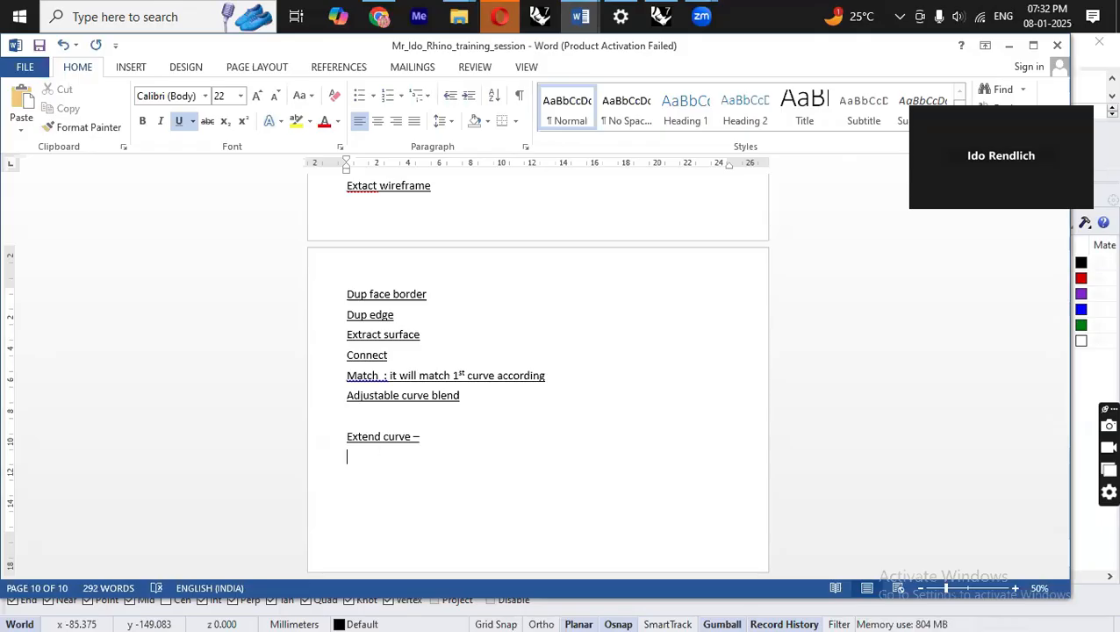
{"action": "type", "text": "nd "}
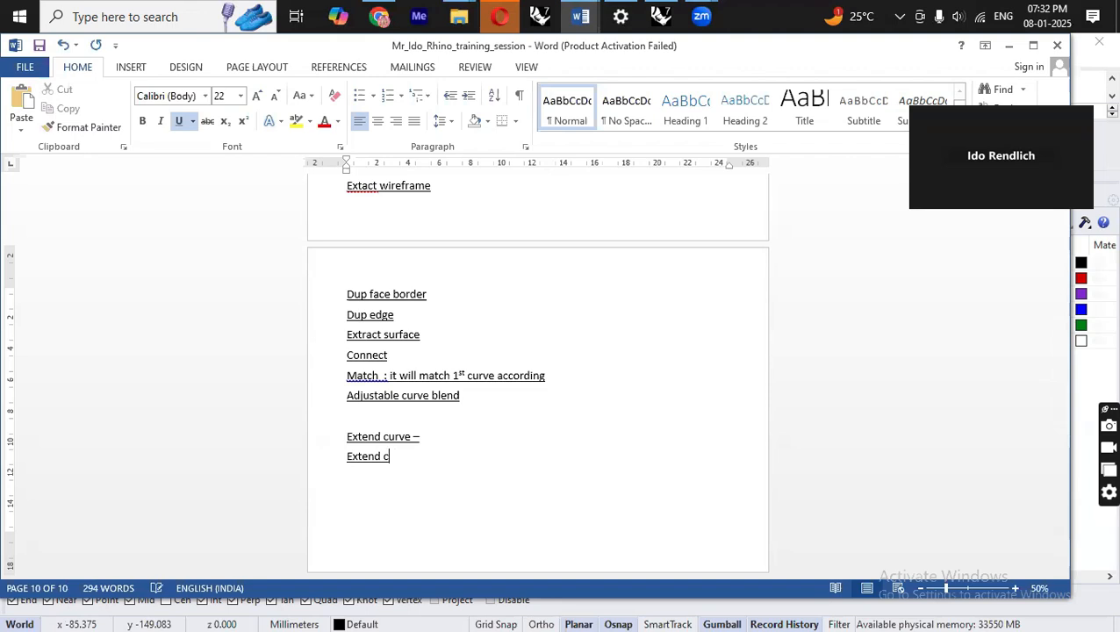
{"action": "type", "text": "arc with point"}
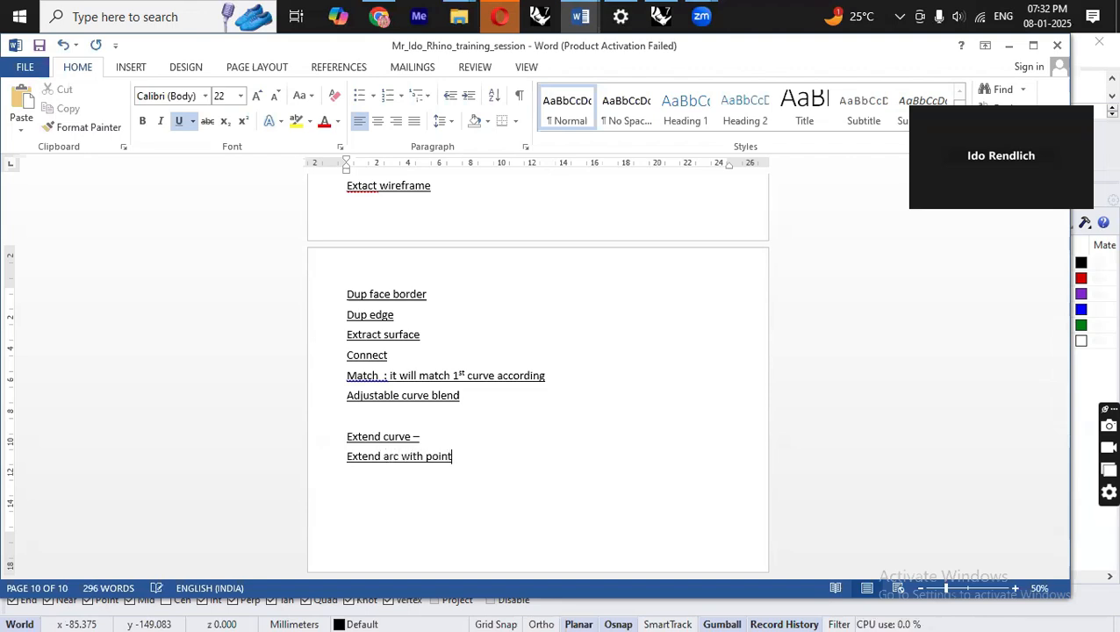
{"action": "key", "text": "Return"}
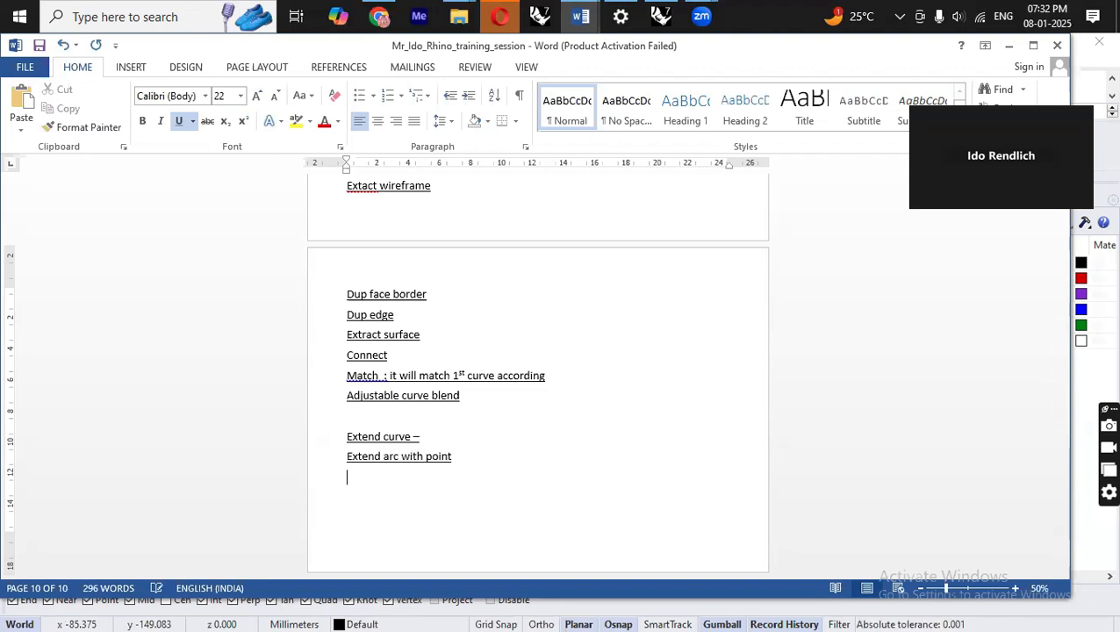
Extend the lower-left arc's end with a straight segment using Extend By Line to a picked point.
{"action": "key", "text": "alt+Tab"}
{"action": "right_click_drag", "start_coordinate": [579, 346], "coordinate": [545, 287]}
{"action": "scroll", "coordinate": [603, 379], "scroll_direction": "down", "scroll_amount": 6}
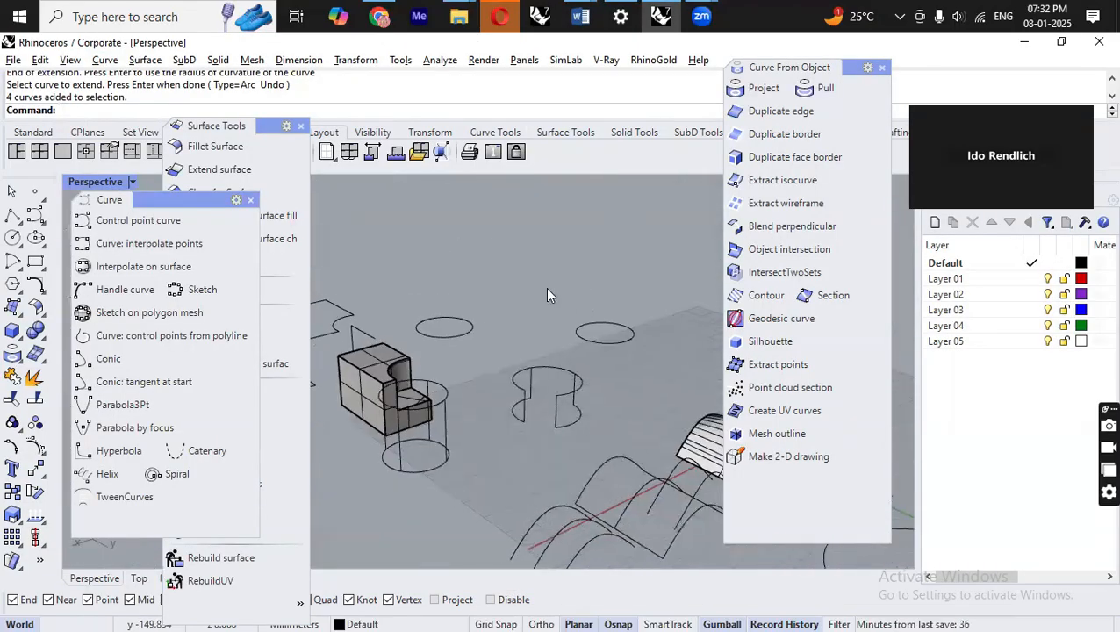
{"action": "left_click", "coordinate": [104, 59]}
{"action": "mouse_move", "coordinate": [215, 385]}
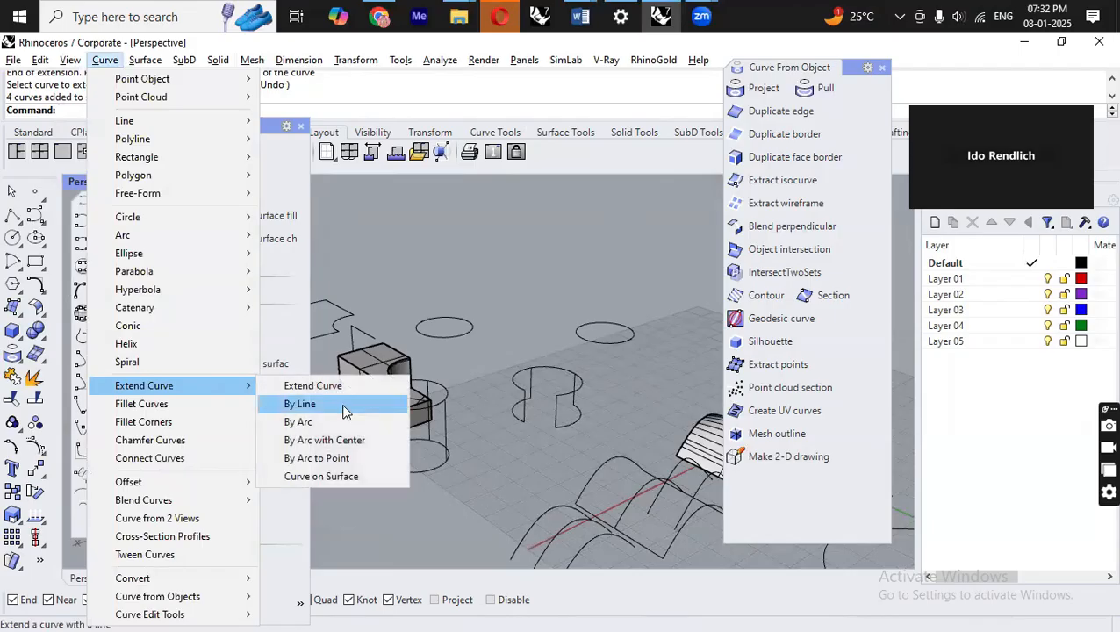
{"action": "left_click", "coordinate": [344, 412]}
{"action": "scroll", "coordinate": [527, 413], "scroll_direction": "up", "scroll_amount": 6}
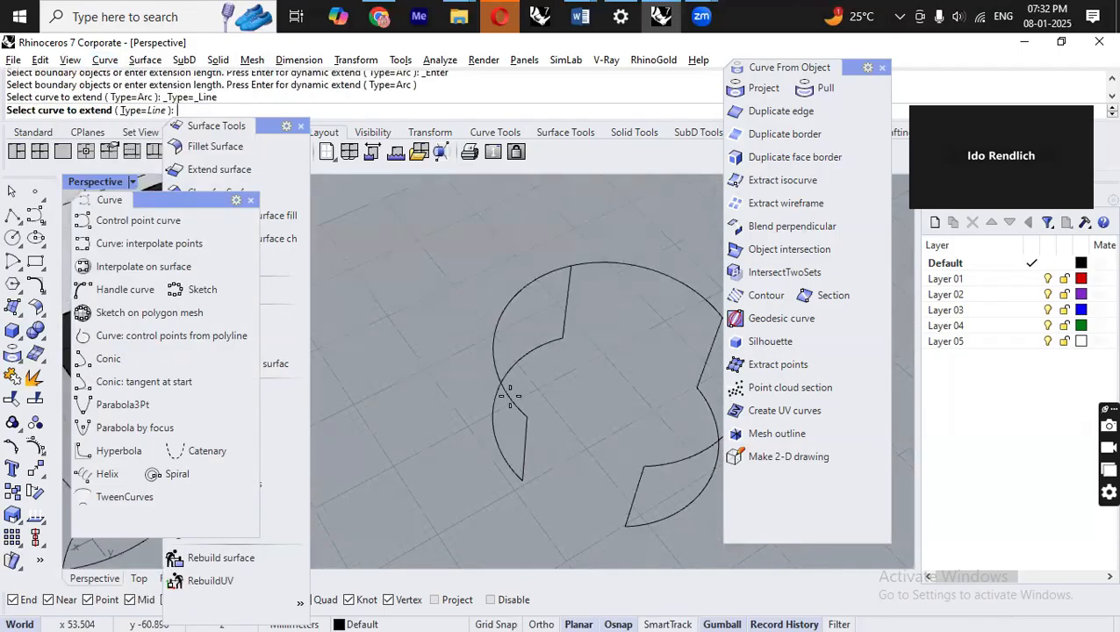
{"action": "left_click", "coordinate": [510, 396]}
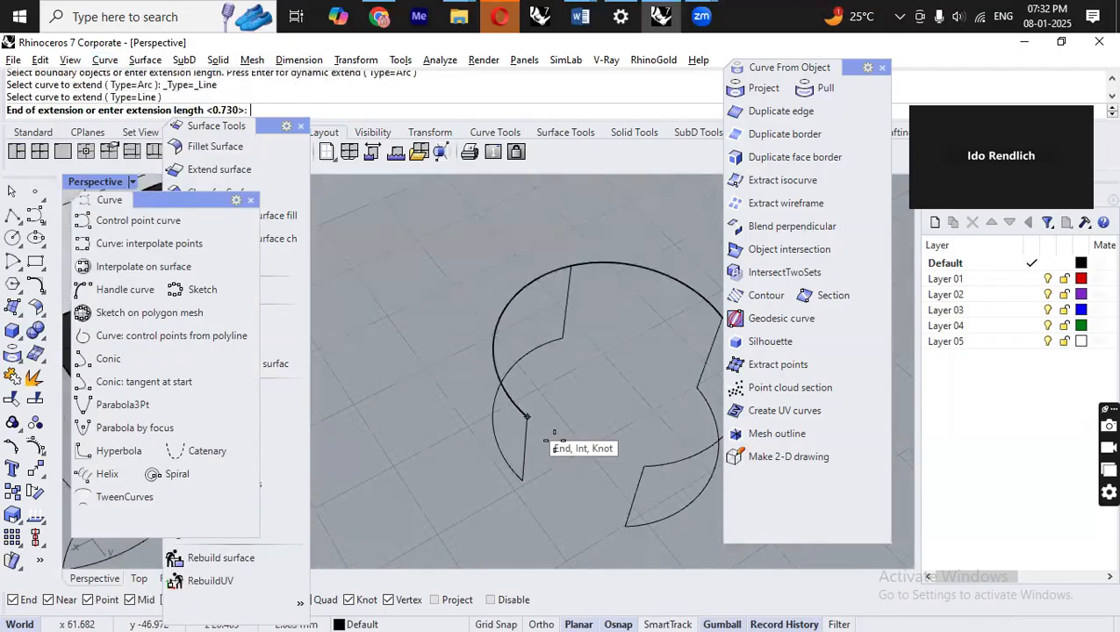
{"action": "left_click", "coordinate": [683, 551]}
{"action": "right_click_drag", "start_coordinate": [572, 446], "coordinate": [724, 537]}
{"action": "right_click_drag", "start_coordinate": [560, 405], "coordinate": [519, 368]}
{"action": "key", "text": "Return"}
Extend the curve end near the straight extension with Extend By Arc, picking the arc's end point.
{"action": "left_click", "coordinate": [145, 60]}
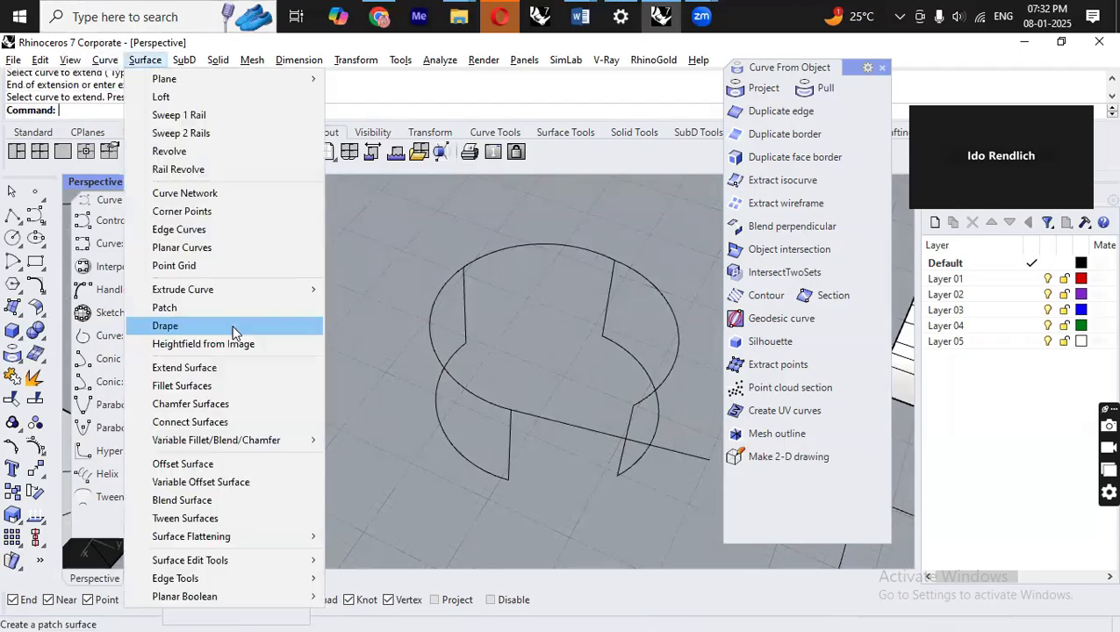
{"action": "left_click", "coordinate": [105, 59]}
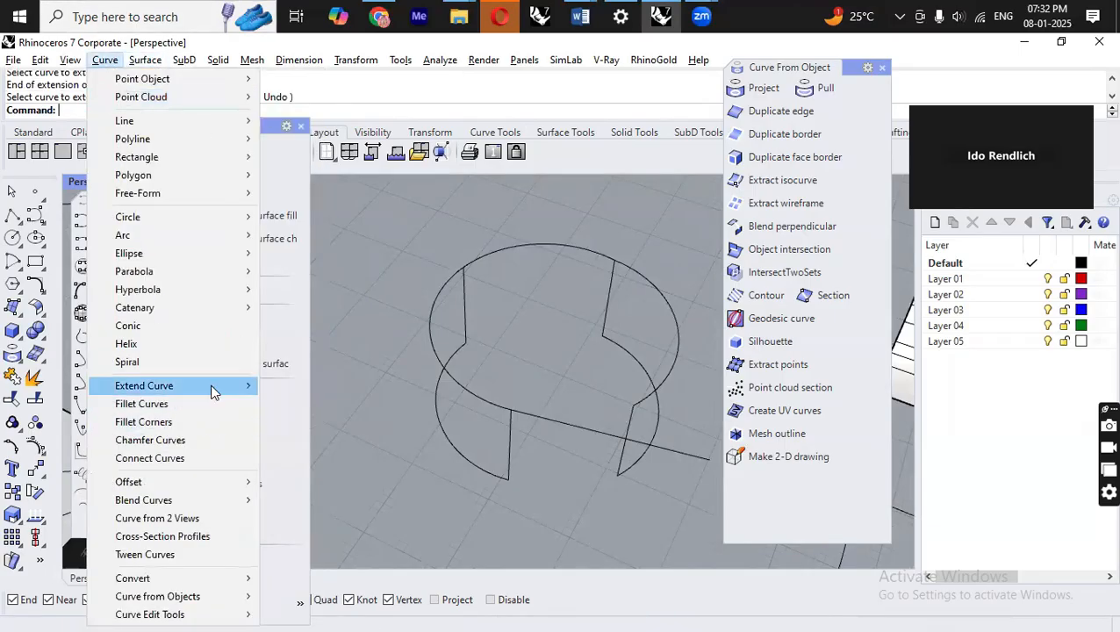
{"action": "mouse_move", "coordinate": [210, 392]}
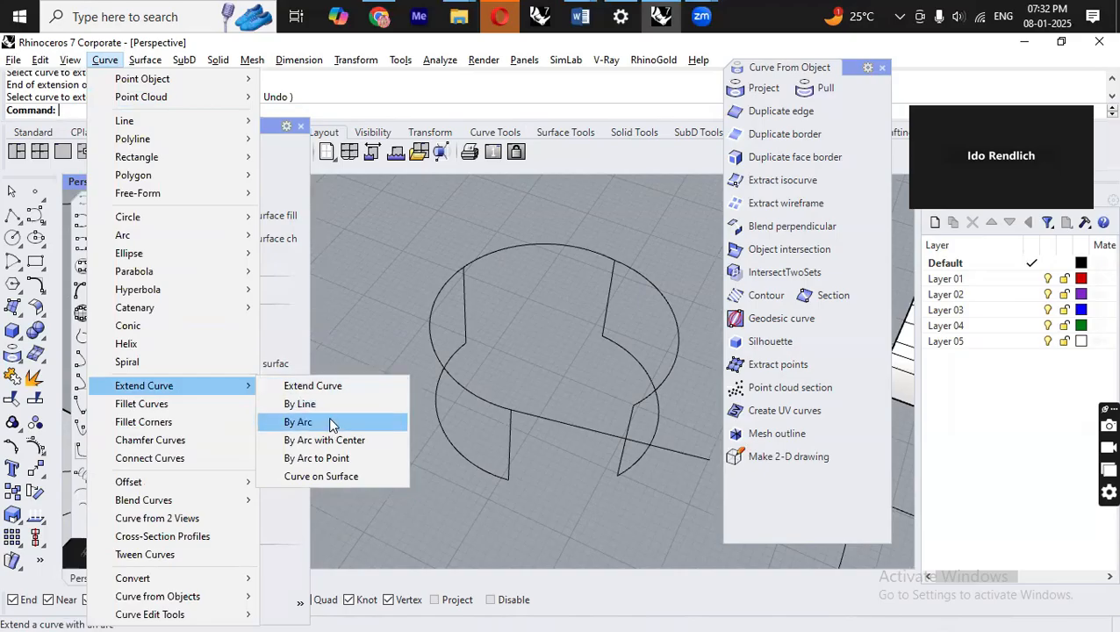
{"action": "left_click", "coordinate": [332, 427]}
{"action": "right_click_drag", "start_coordinate": [558, 404], "coordinate": [508, 381]}
{"action": "scroll", "coordinate": [545, 387], "scroll_direction": "down", "scroll_amount": 3}
{"action": "right_click_drag", "start_coordinate": [613, 393], "coordinate": [594, 481]}
{"action": "scroll", "coordinate": [594, 482], "scroll_direction": "up", "scroll_amount": 2}
{"action": "left_click", "coordinate": [563, 417]}
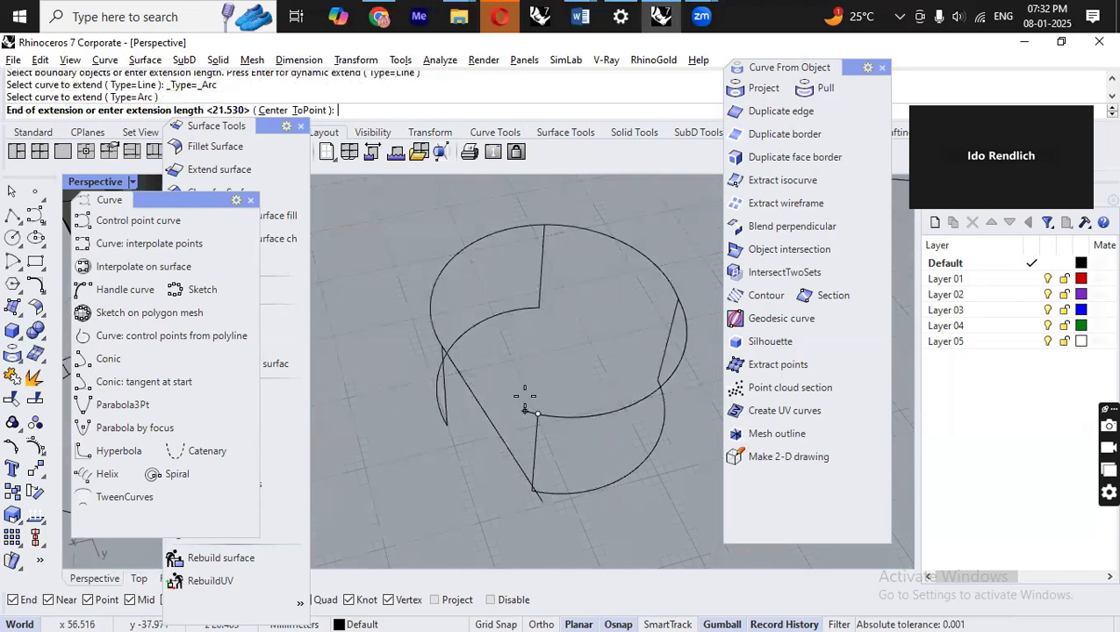
{"action": "right_click_drag", "start_coordinate": [470, 379], "coordinate": [702, 442]}
{"action": "mouse_move", "coordinate": [421, 388]}
{"action": "right_mouse_down"}
{"action": "mouse_move", "coordinate": [427, 313]}
{"action": "mouse_move", "coordinate": [418, 372]}
{"action": "right_mouse_up"}
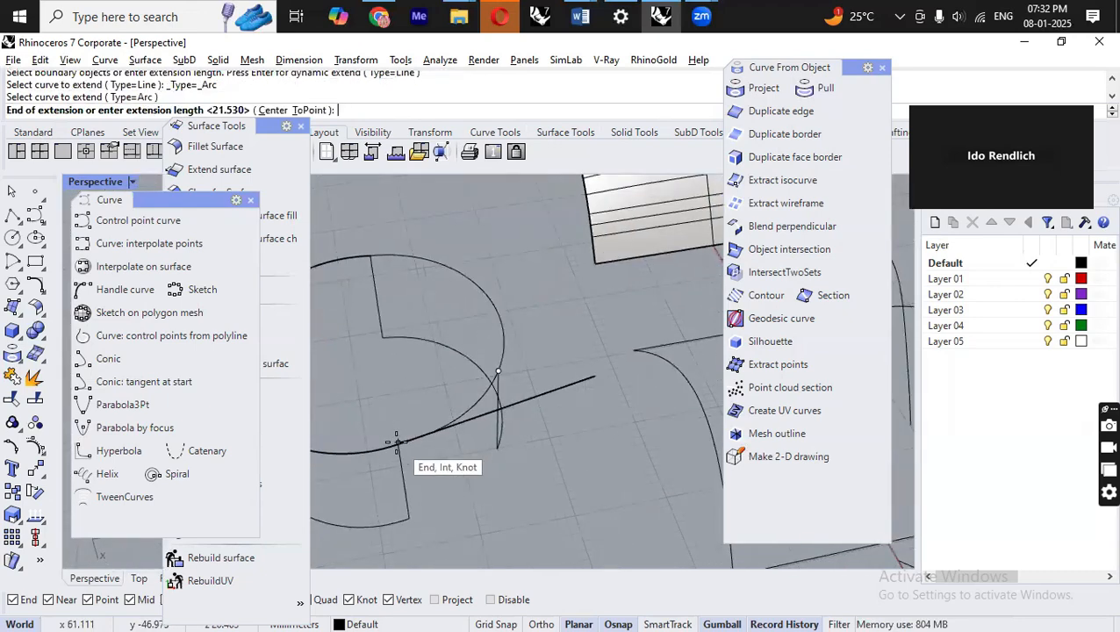
{"action": "scroll", "coordinate": [397, 452], "scroll_direction": "up", "scroll_amount": 5}
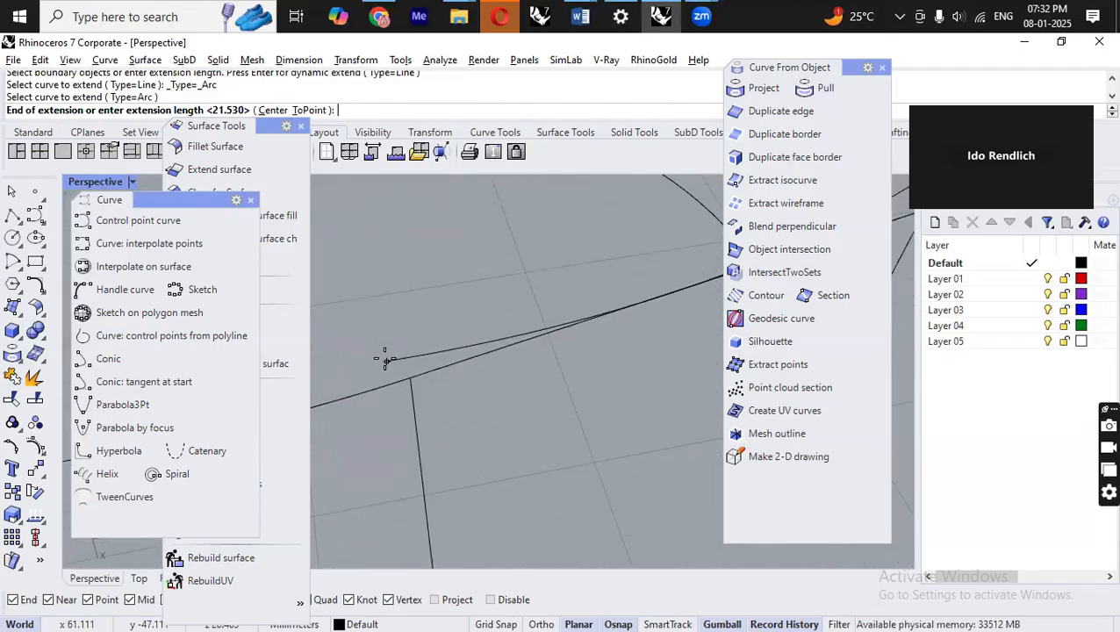
{"action": "left_click", "coordinate": [384, 360]}
{"action": "scroll", "coordinate": [531, 448], "scroll_direction": "down", "scroll_amount": 5}
{"action": "key", "text": "Return"}
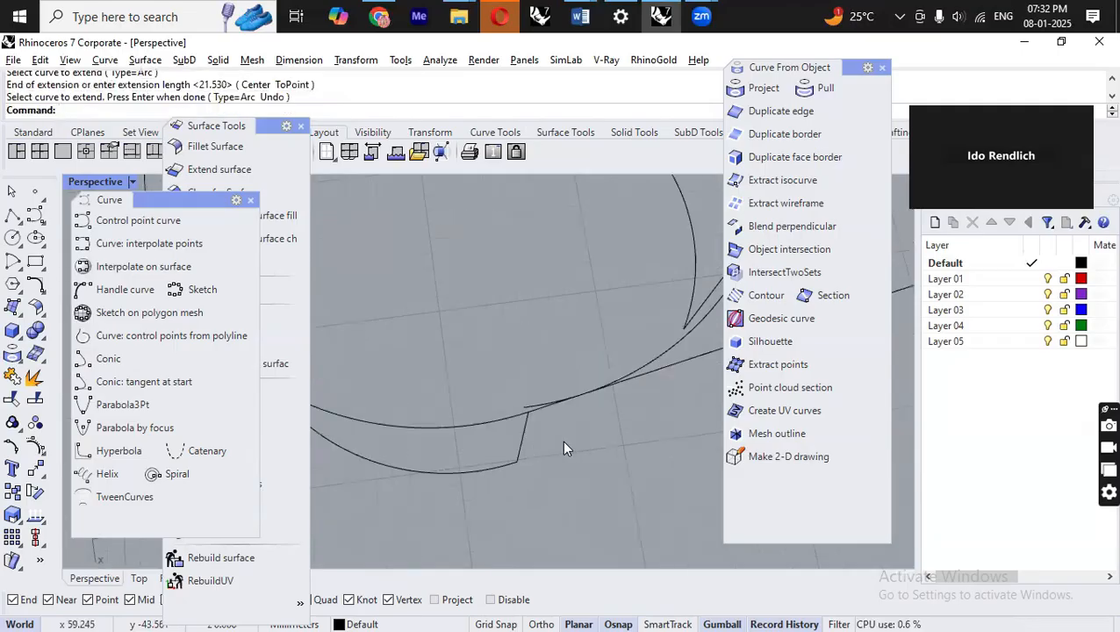
Extend the arc's end with Extend Curve set to Smooth type, dragging it to a picked end point.
{"action": "scroll", "coordinate": [499, 397], "scroll_direction": "down", "scroll_amount": 6}
{"action": "right_click_drag", "start_coordinate": [460, 427], "coordinate": [498, 534]}
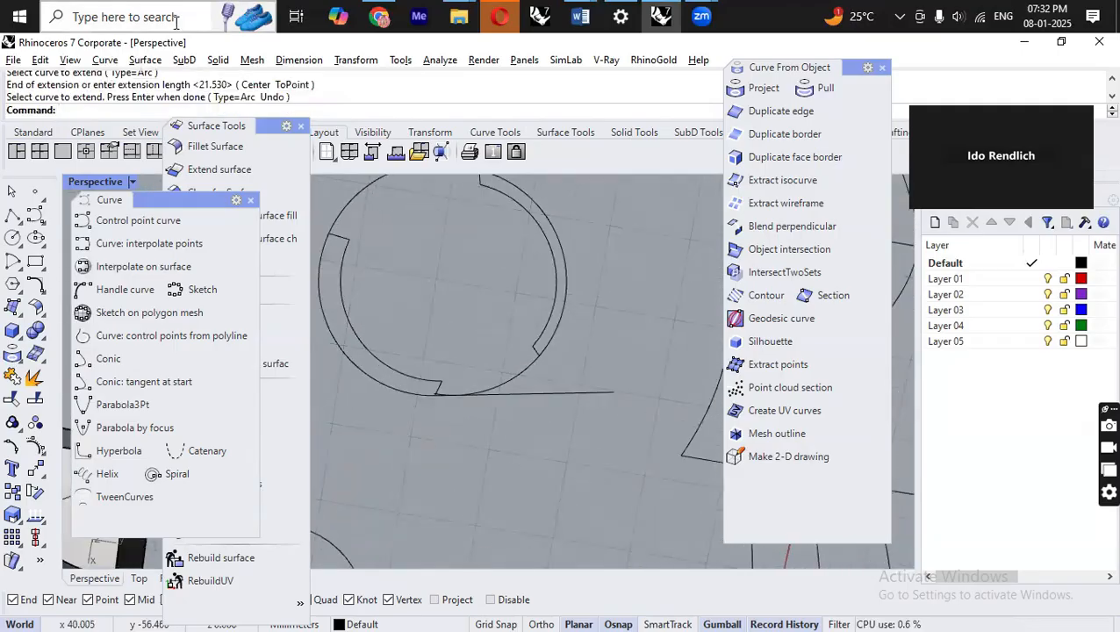
{"action": "left_click", "coordinate": [104, 60]}
{"action": "mouse_move", "coordinate": [215, 386]}
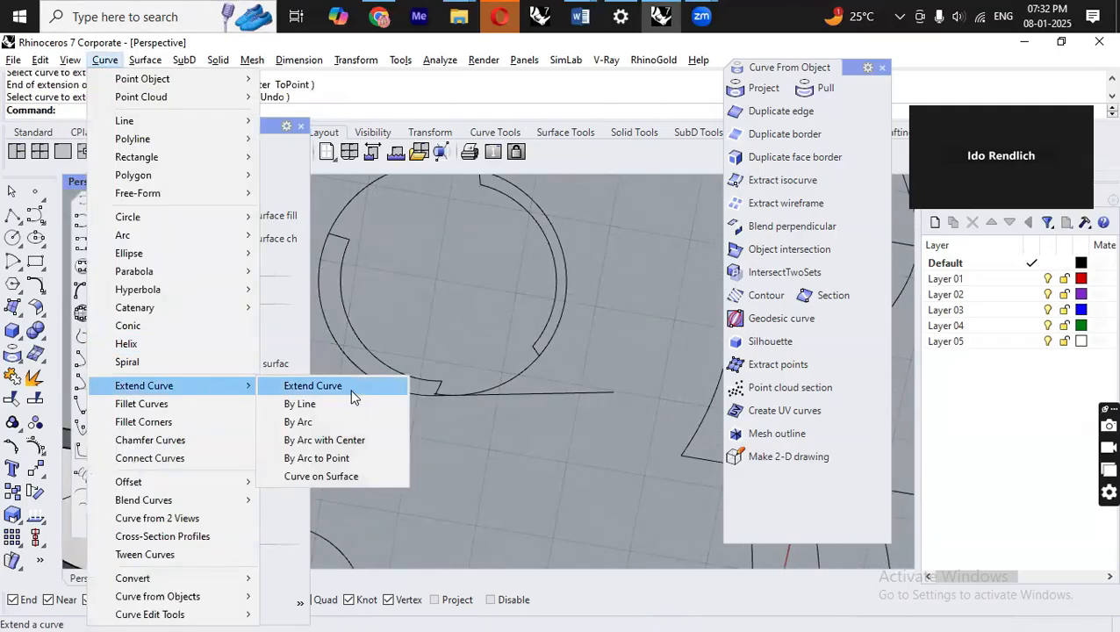
{"action": "left_click", "coordinate": [339, 394]}
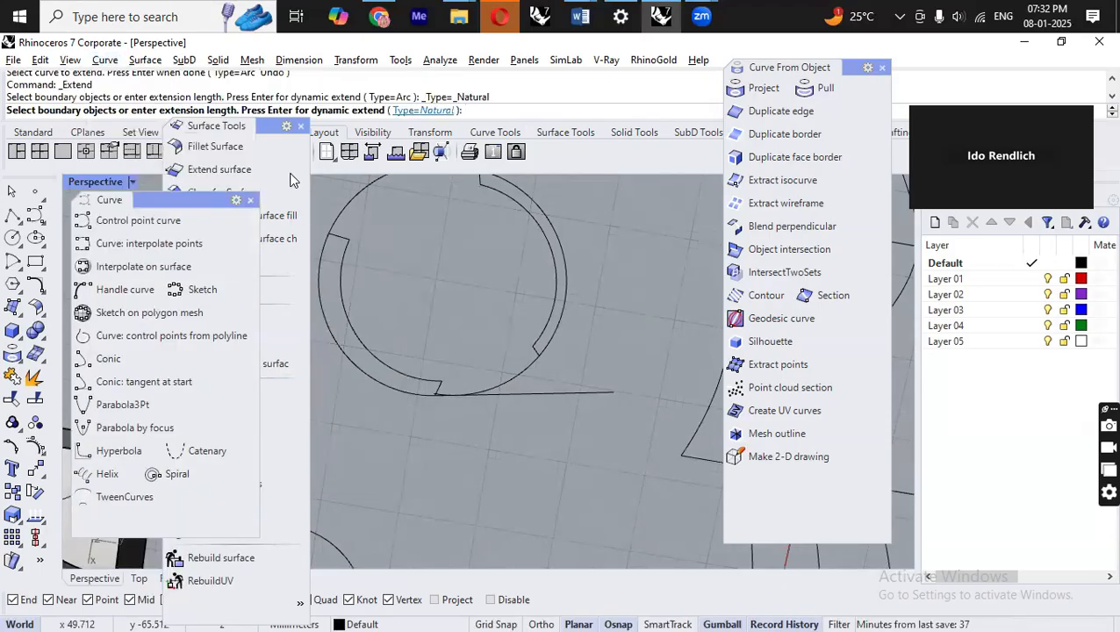
{"action": "right_click_drag", "start_coordinate": [519, 478], "coordinate": [537, 392]}
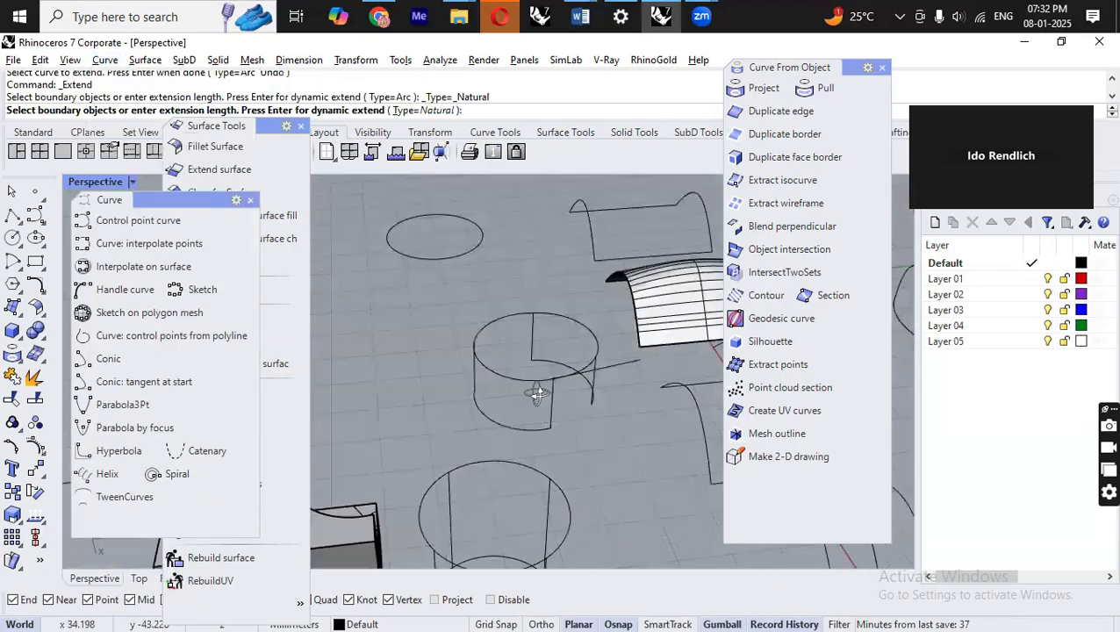
{"action": "scroll", "coordinate": [543, 331], "scroll_direction": "up", "scroll_amount": 8}
{"action": "left_click", "coordinate": [553, 311]}
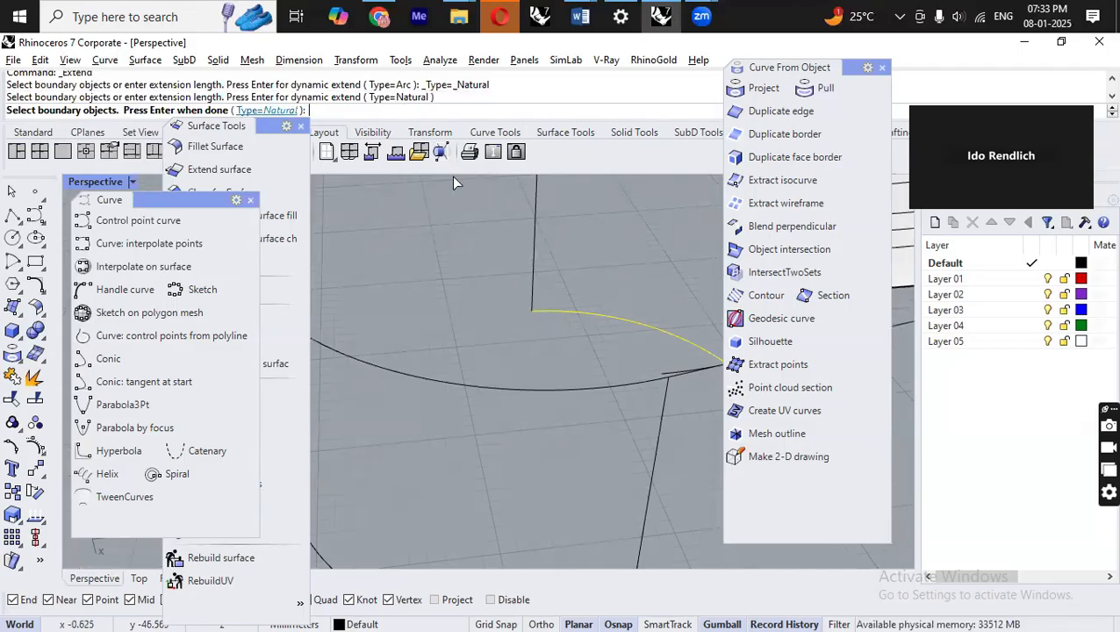
{"action": "left_click", "coordinate": [265, 110]}
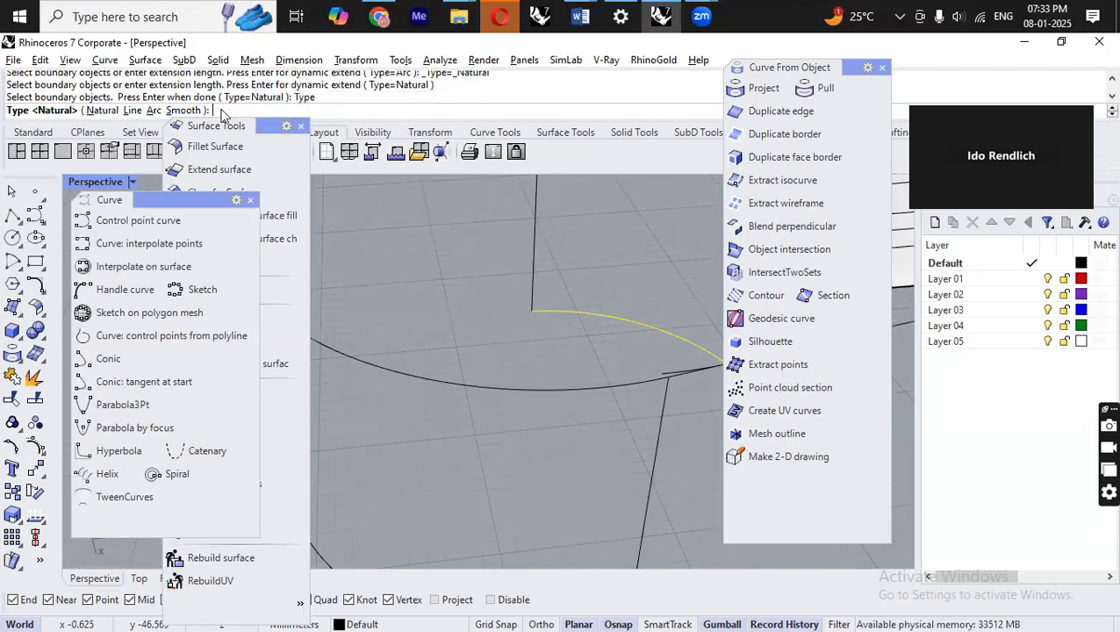
{"action": "left_click", "coordinate": [182, 110]}
{"action": "mouse_move", "coordinate": [487, 268]}
{"action": "right_mouse_down"}
{"action": "mouse_move", "coordinate": [480, 320]}
{"action": "mouse_move", "coordinate": [507, 264]}
{"action": "right_mouse_up"}
{"action": "right_click", "coordinate": [507, 265]}
{"action": "scroll", "coordinate": [633, 367], "scroll_direction": "down", "scroll_amount": 4}
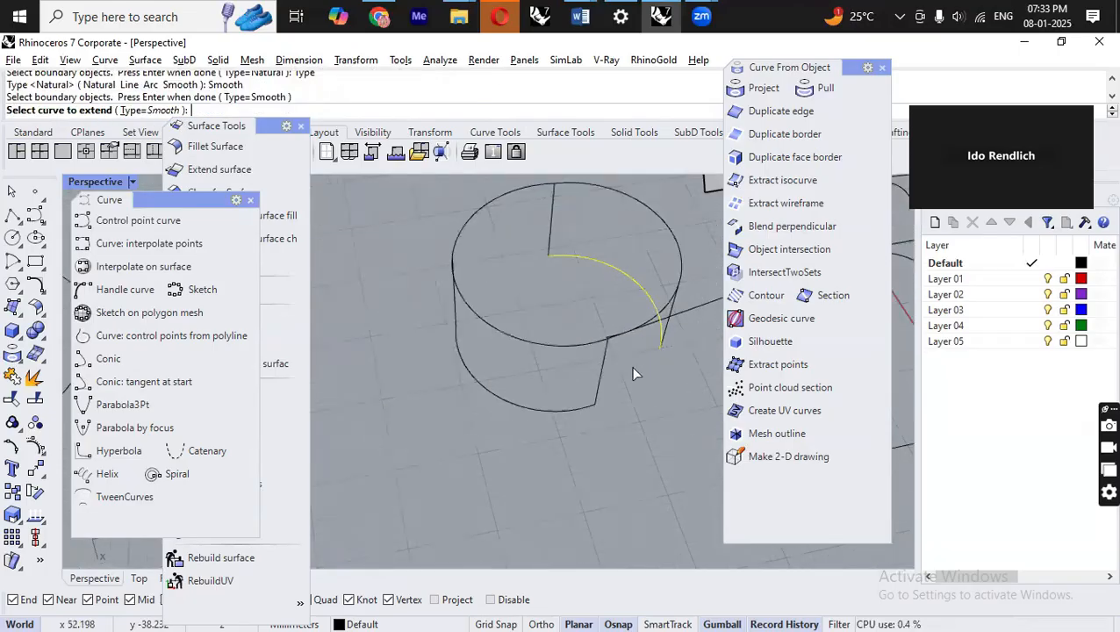
{"action": "left_click", "coordinate": [554, 255]}
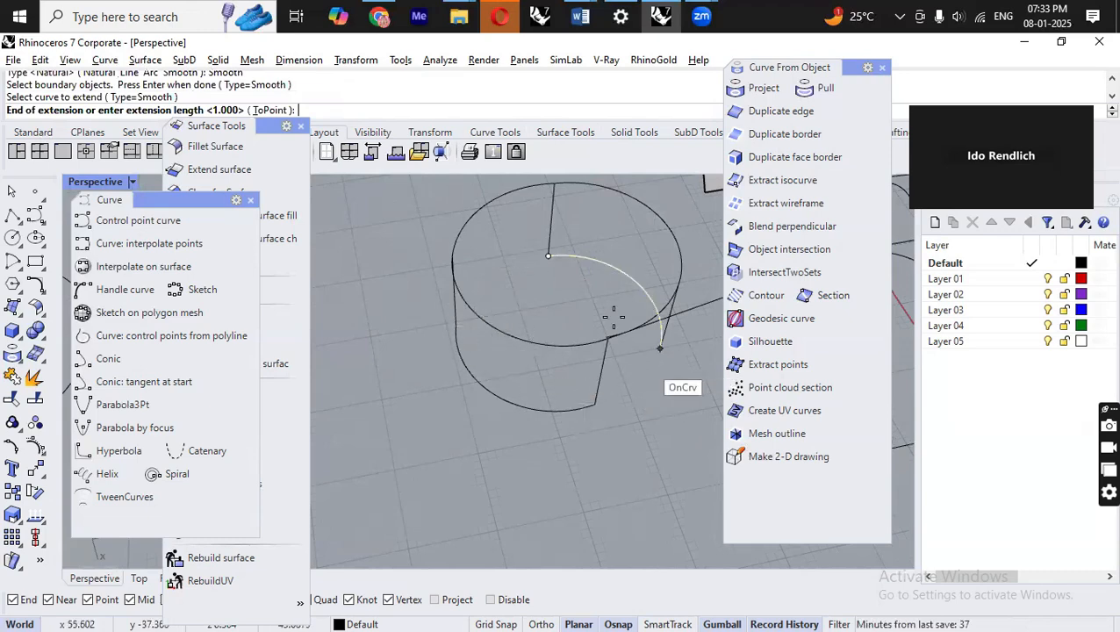
{"action": "scroll", "coordinate": [554, 298], "scroll_direction": "up", "scroll_amount": 5}
{"action": "scroll", "coordinate": [474, 281], "scroll_direction": "down", "scroll_amount": 2}
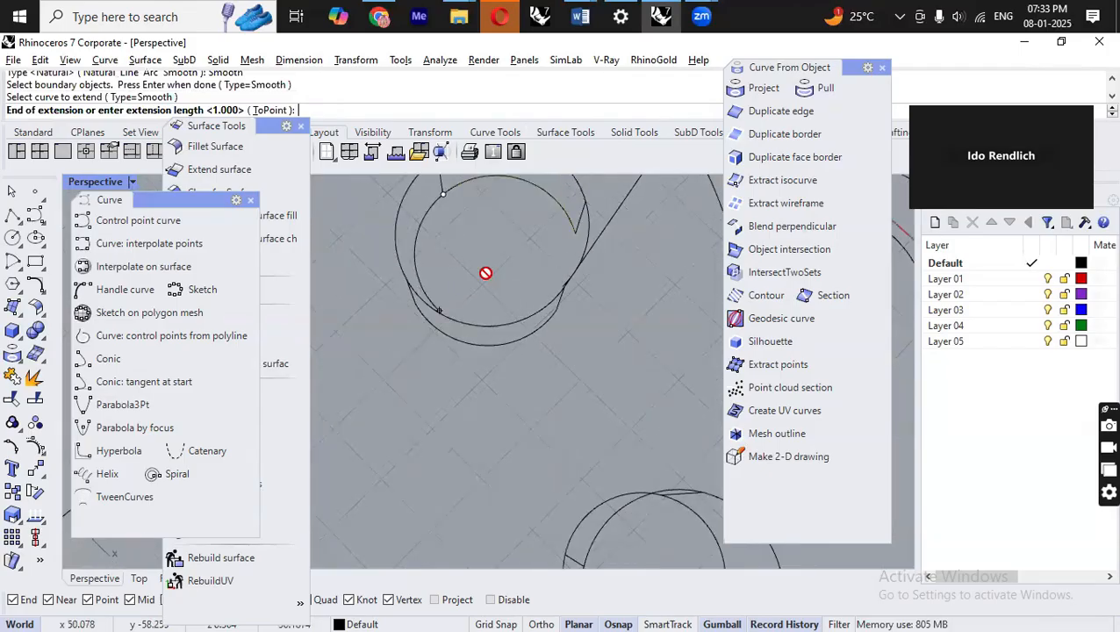
{"action": "left_click", "coordinate": [455, 269]}
{"action": "right_click_drag", "start_coordinate": [501, 330], "coordinate": [413, 387]}
{"action": "right_click", "coordinate": [659, 271]}
{"action": "scroll", "coordinate": [671, 266], "scroll_direction": "down", "scroll_amount": 2}
{"action": "scroll", "coordinate": [436, 381], "scroll_direction": "up", "scroll_amount": 7}
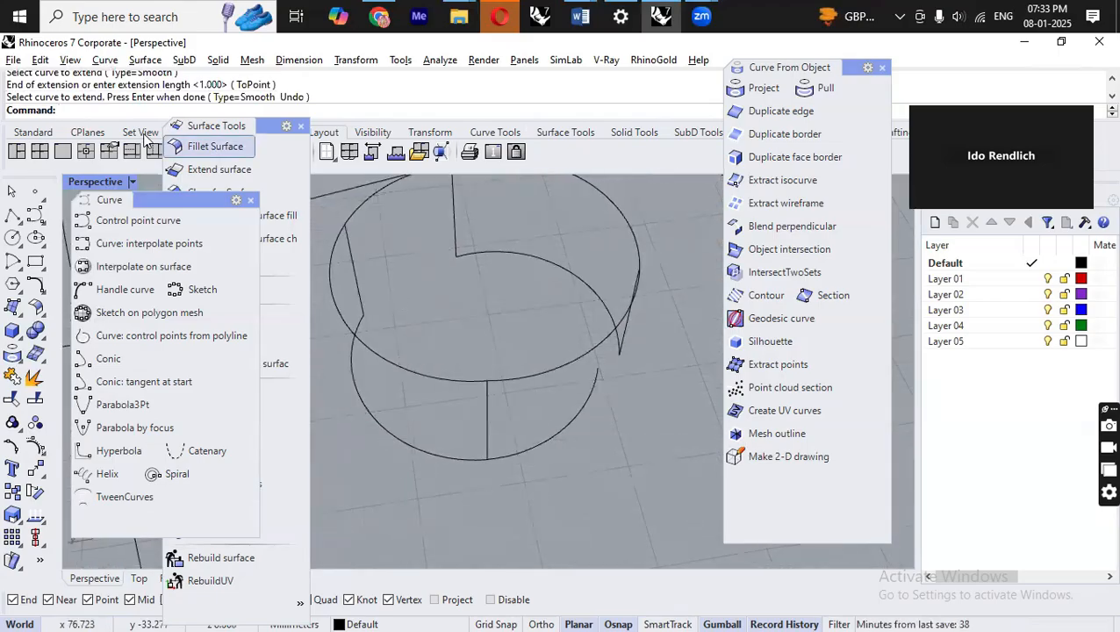
Extend a curve with Extend By Arc with Center, picking the arc's center and then the extension end point.
{"action": "left_click", "coordinate": [105, 60]}
{"action": "mouse_move", "coordinate": [225, 385]}
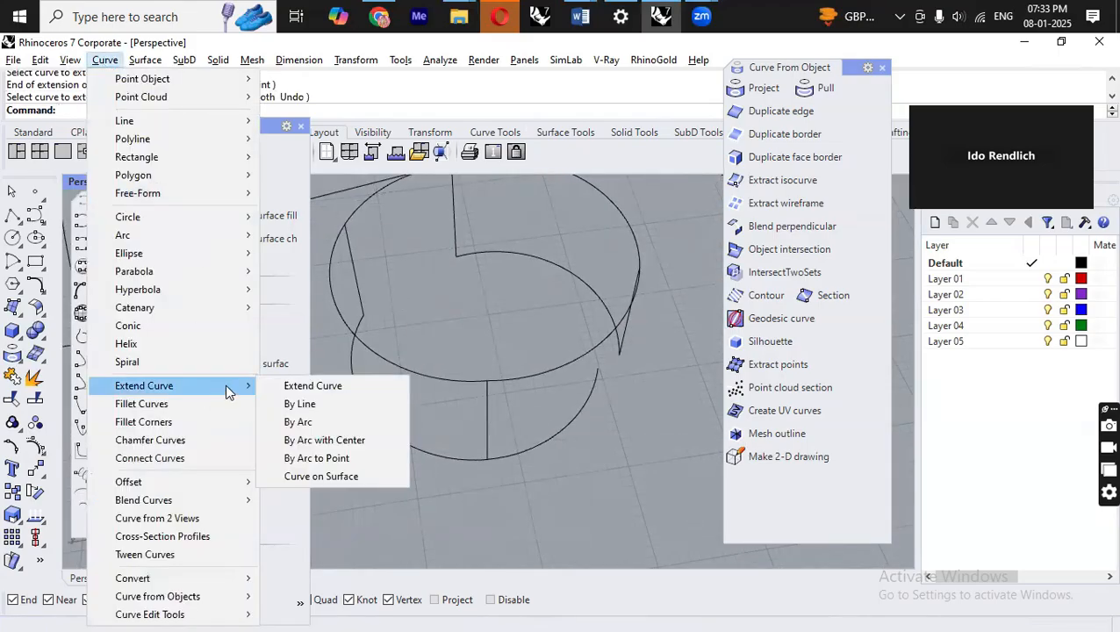
{"action": "left_click", "coordinate": [369, 444]}
{"action": "right_click_drag", "start_coordinate": [524, 425], "coordinate": [672, 397]}
{"action": "scroll", "coordinate": [459, 351], "scroll_direction": "up", "scroll_amount": 6}
{"action": "left_click", "coordinate": [527, 376]}
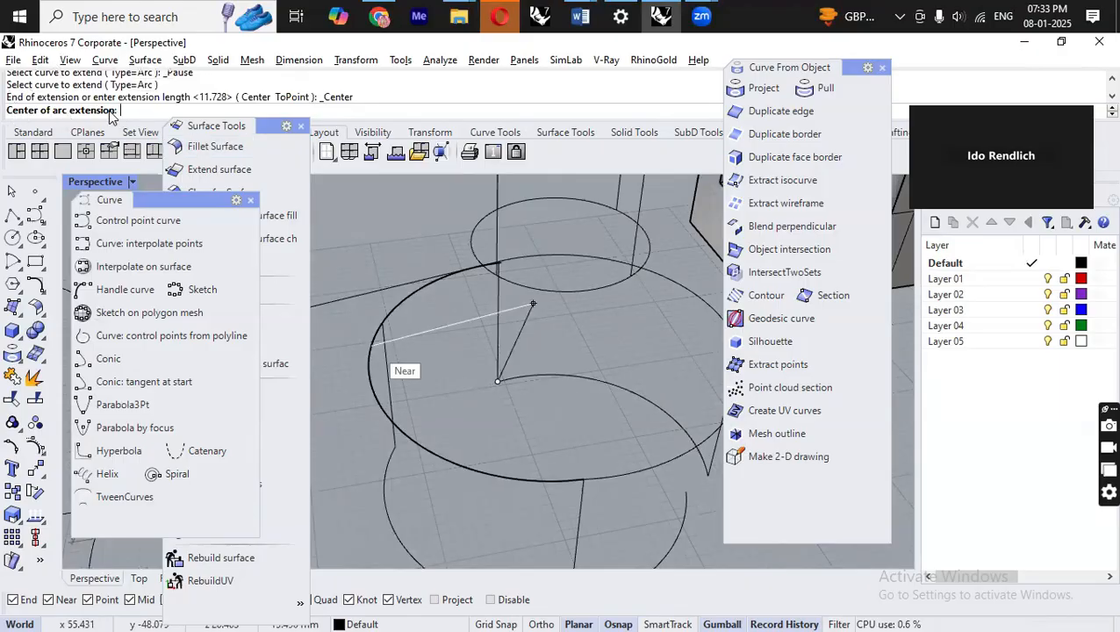
{"action": "right_click_drag", "start_coordinate": [547, 447], "coordinate": [545, 505]}
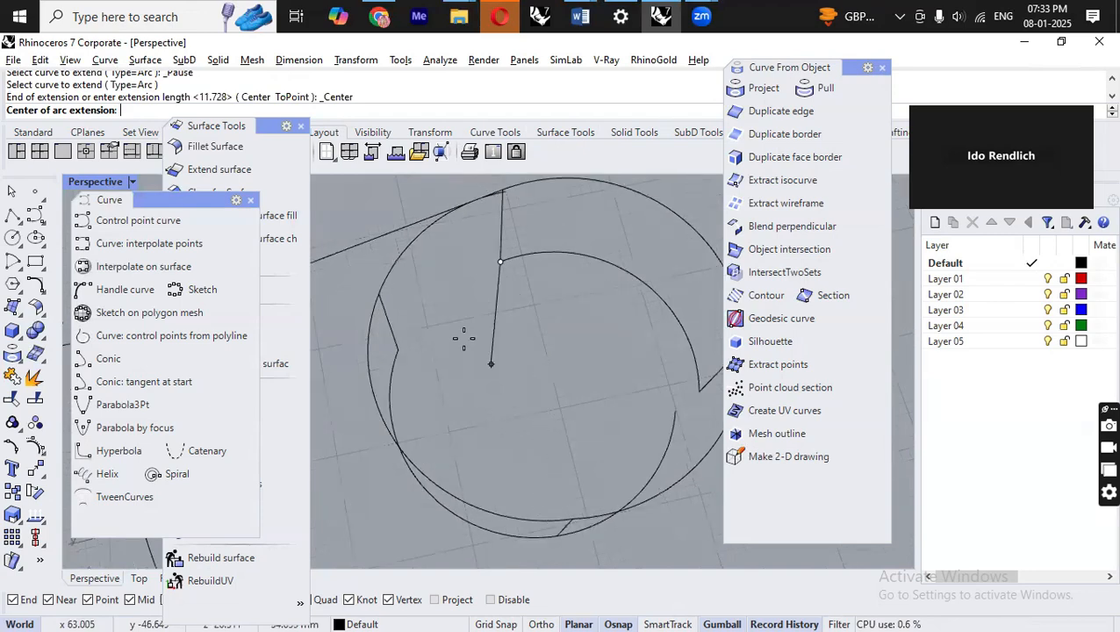
{"action": "scroll", "coordinate": [463, 337], "scroll_direction": "down", "scroll_amount": 7}
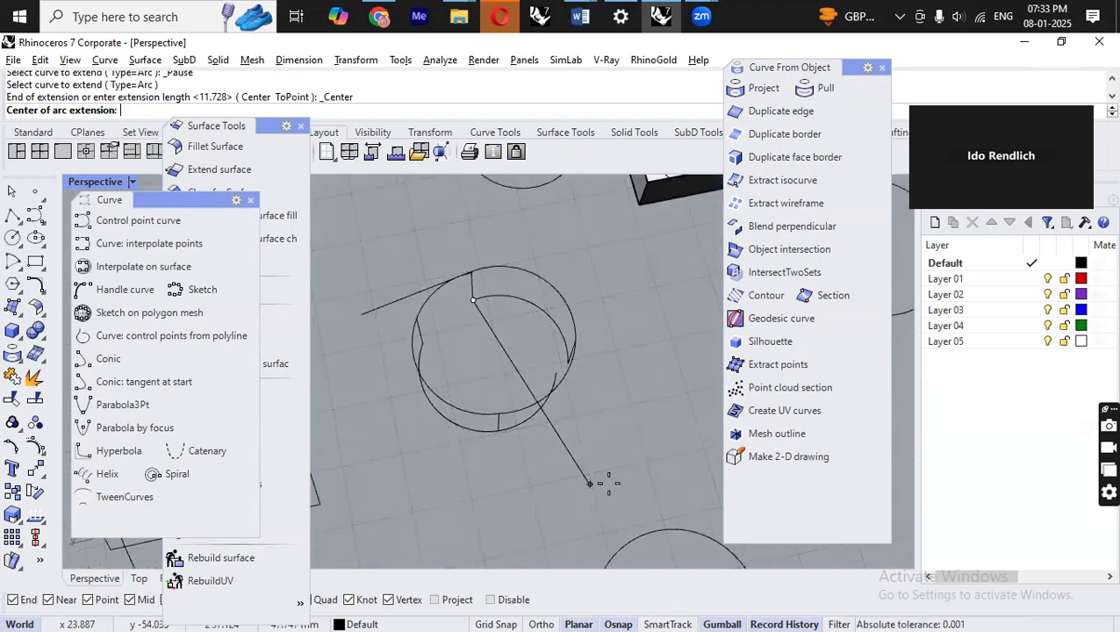
{"action": "left_click", "coordinate": [588, 479]}
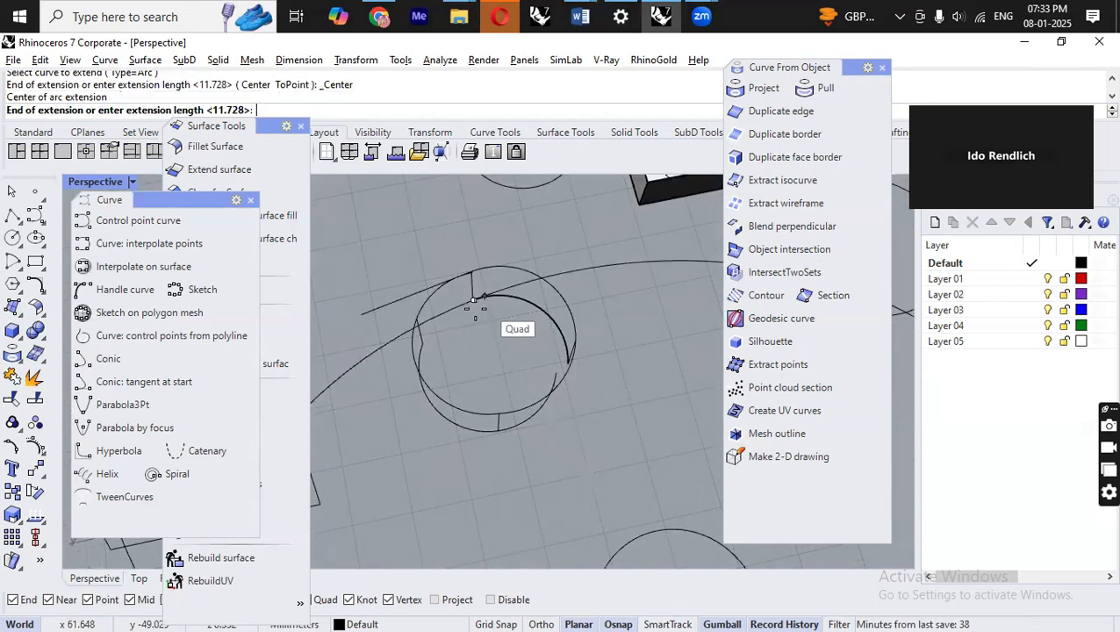
{"action": "scroll", "coordinate": [474, 305], "scroll_direction": "down", "scroll_amount": 6}
{"action": "scroll", "coordinate": [447, 444], "scroll_direction": "down", "scroll_amount": 3}
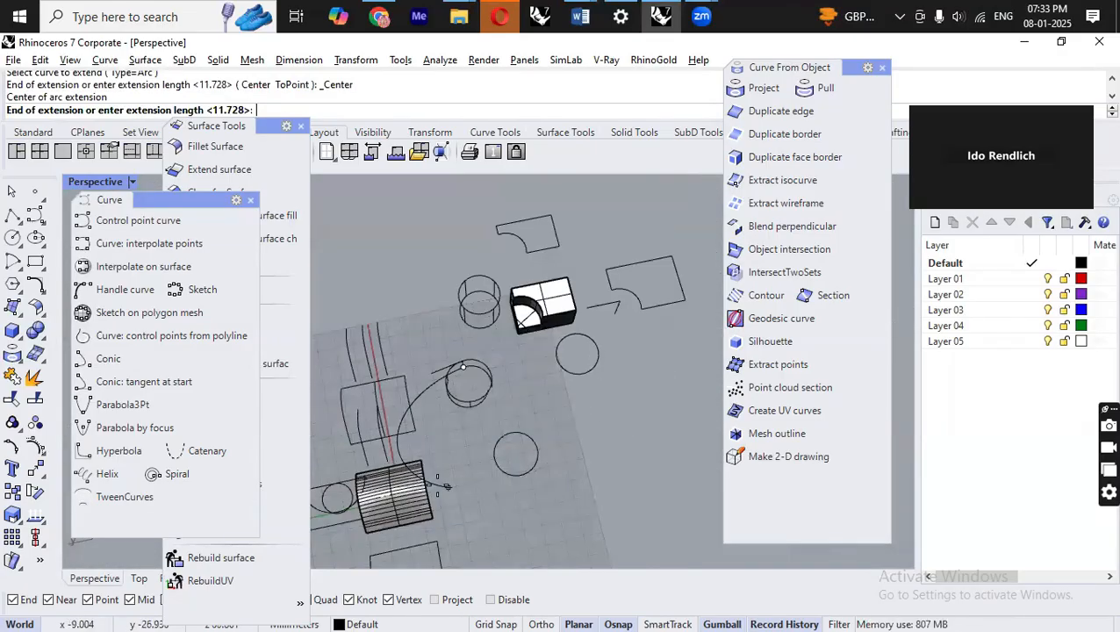
{"action": "scroll", "coordinate": [424, 383], "scroll_direction": "up", "scroll_amount": 5}
{"action": "scroll", "coordinate": [424, 383], "scroll_direction": "up", "scroll_amount": 6}
{"action": "left_click", "coordinate": [468, 401]}
{"action": "scroll", "coordinate": [421, 389], "scroll_direction": "down", "scroll_amount": 3}
{"action": "right_click_drag", "start_coordinate": [511, 439], "coordinate": [664, 359]}
{"action": "right_click", "coordinate": [524, 460]}
{"action": "right_click_drag", "start_coordinate": [592, 373], "coordinate": [617, 226]}
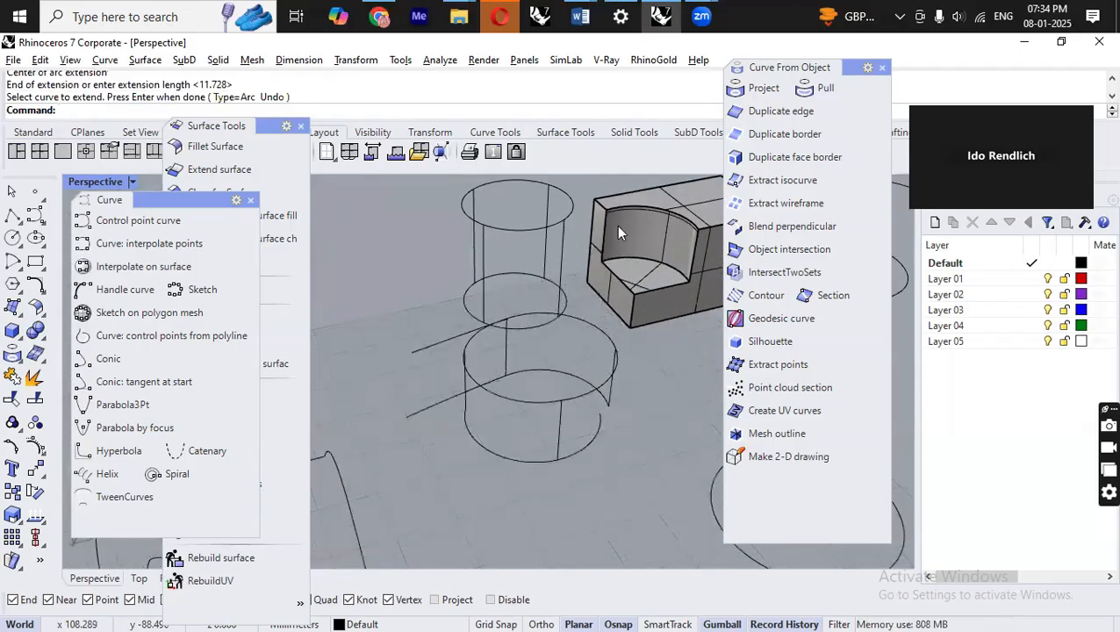
Add "Extend arc with spec center" and "Extend curve to line" as new lines in the Word notes.
{"action": "left_click", "coordinate": [581, 16]}
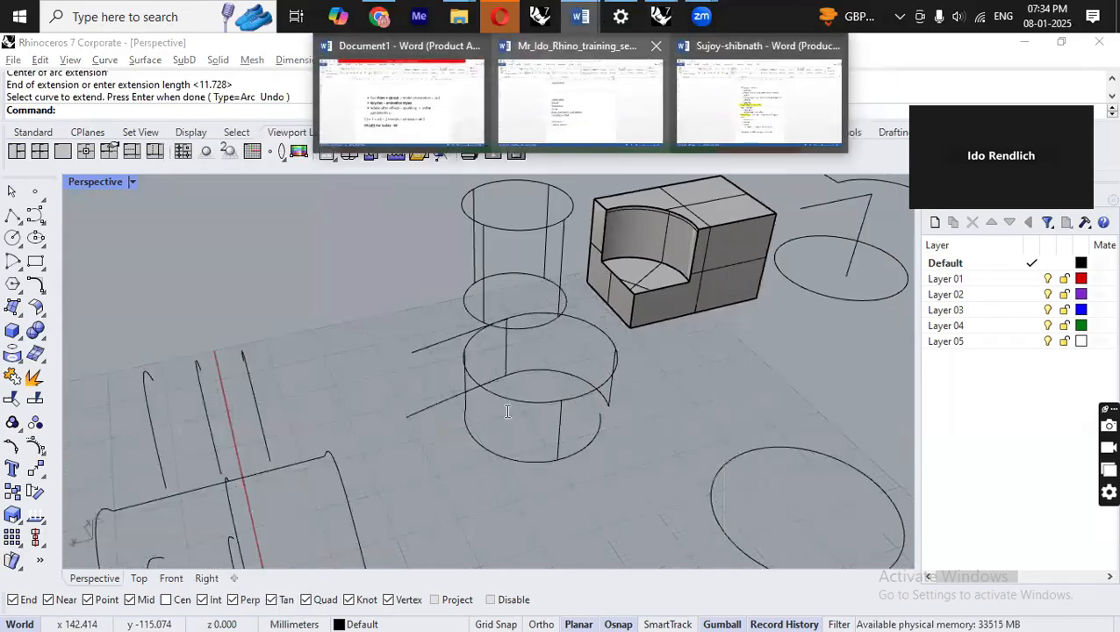
{"action": "type", "text": "ex"}
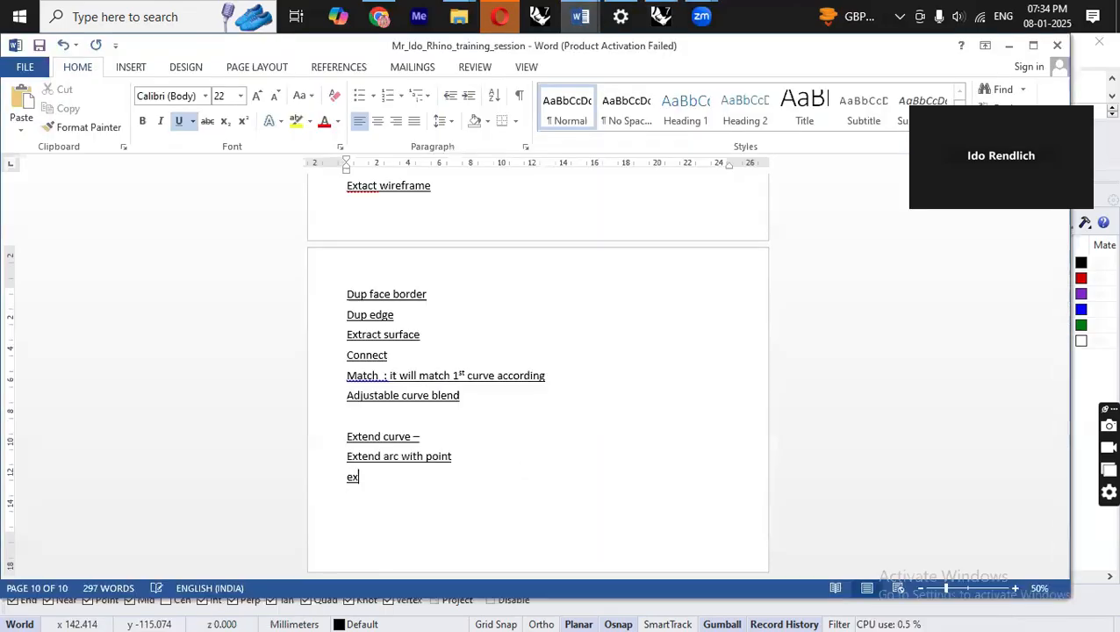
{"action": "type", "text": "tend arc with"}
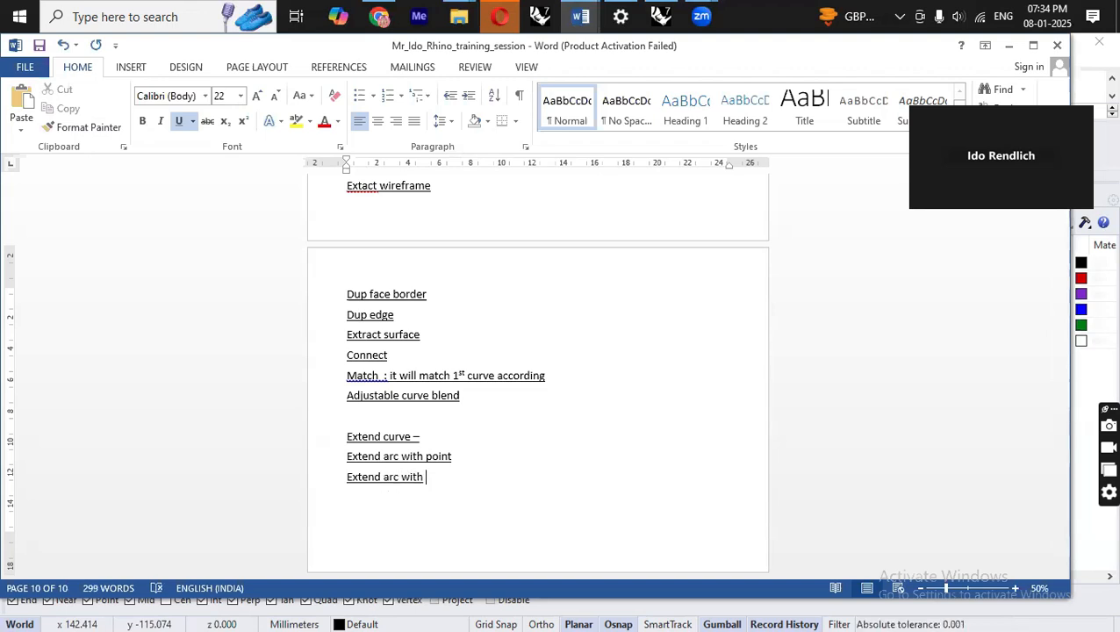
{"action": "type", "text": " spec center"}
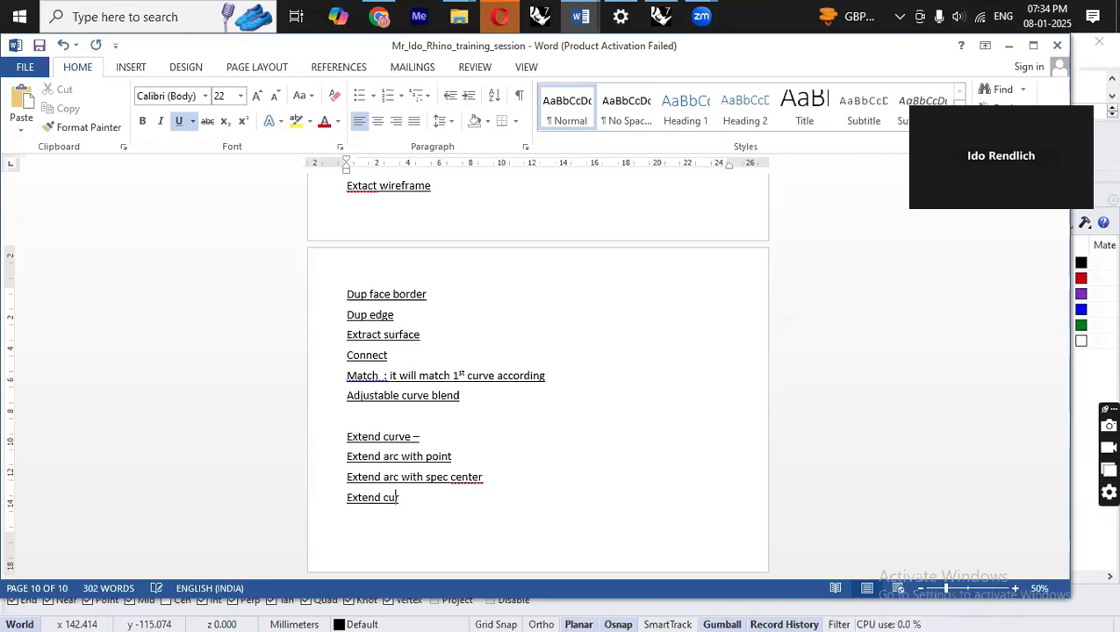
{"action": "type", "text": "to line"}
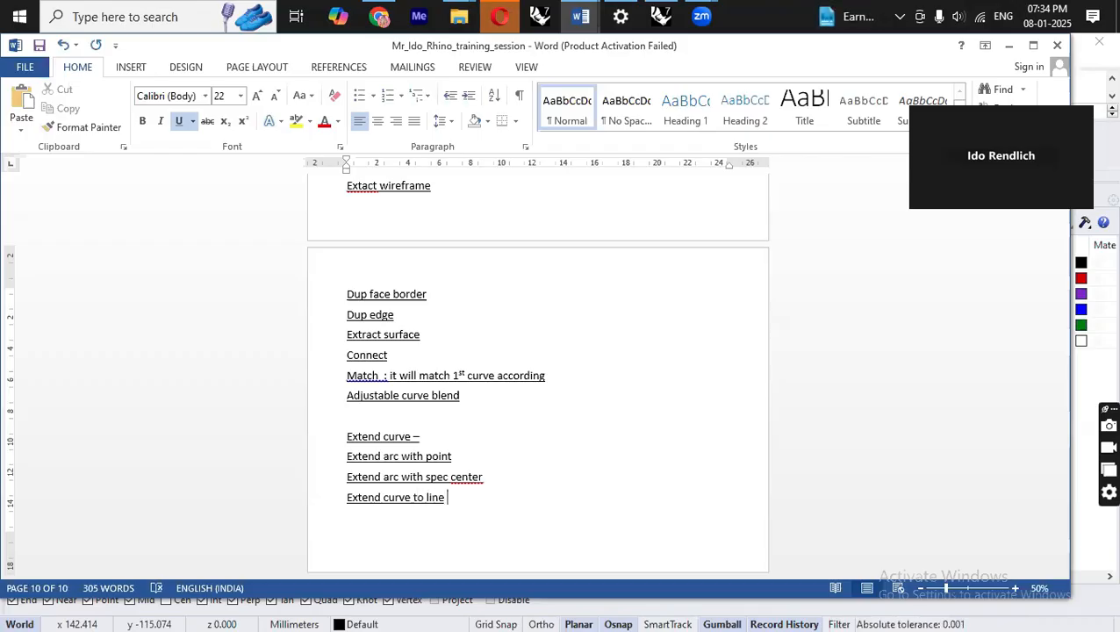
Check the Extend Curve command names, then change the last note to "Extend curve by line".
{"action": "key", "text": "alt+Tab"}
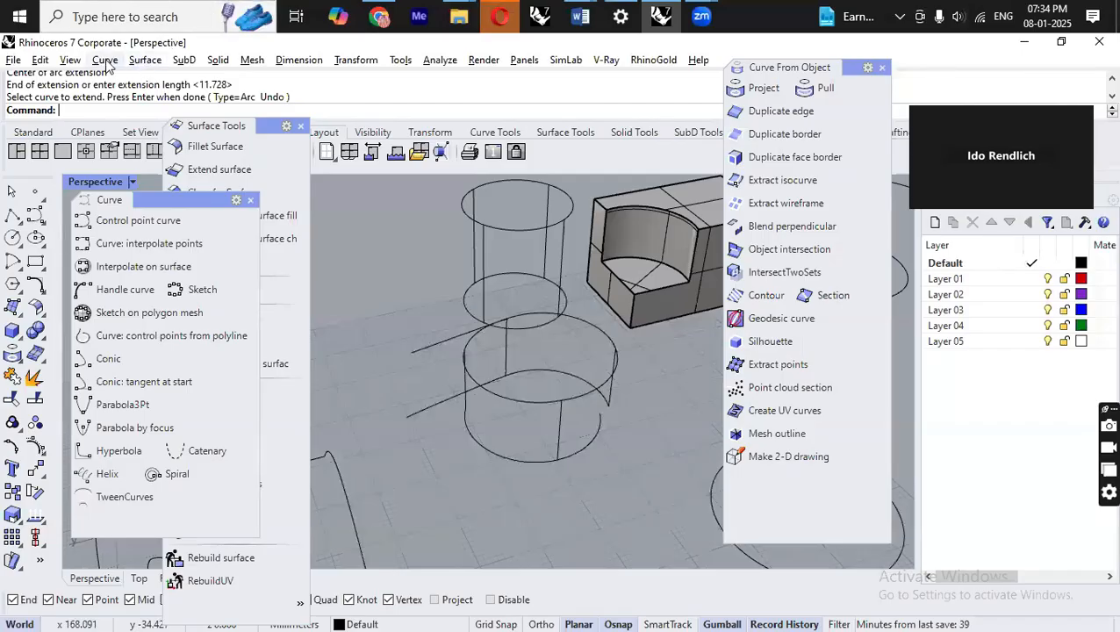
{"action": "mouse_move", "coordinate": [217, 387]}
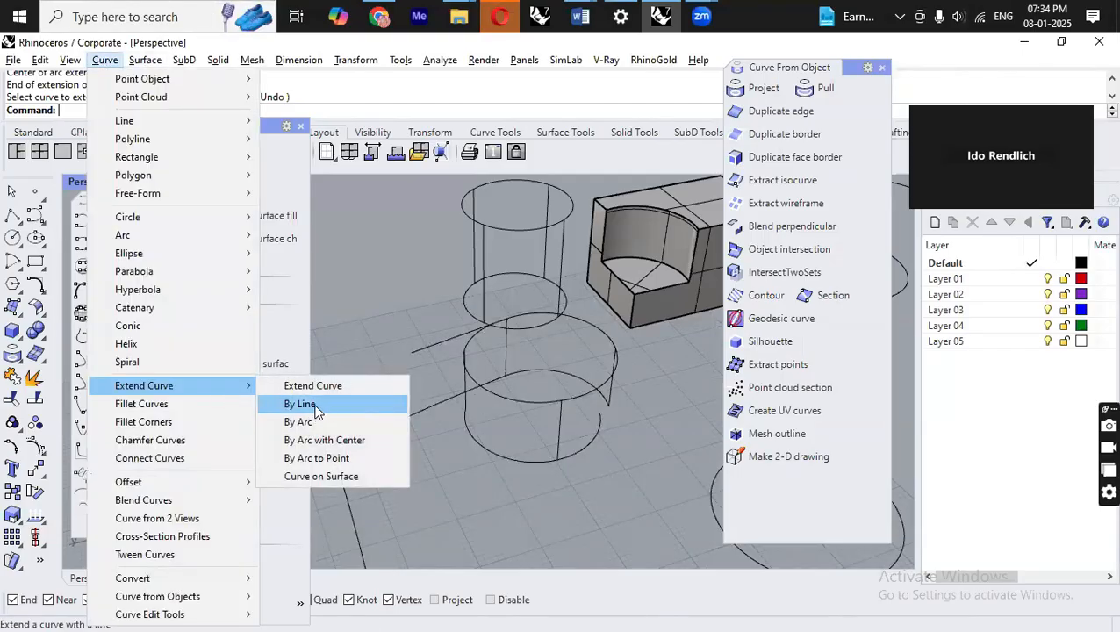
{"action": "key", "text": "alt+Tab"}
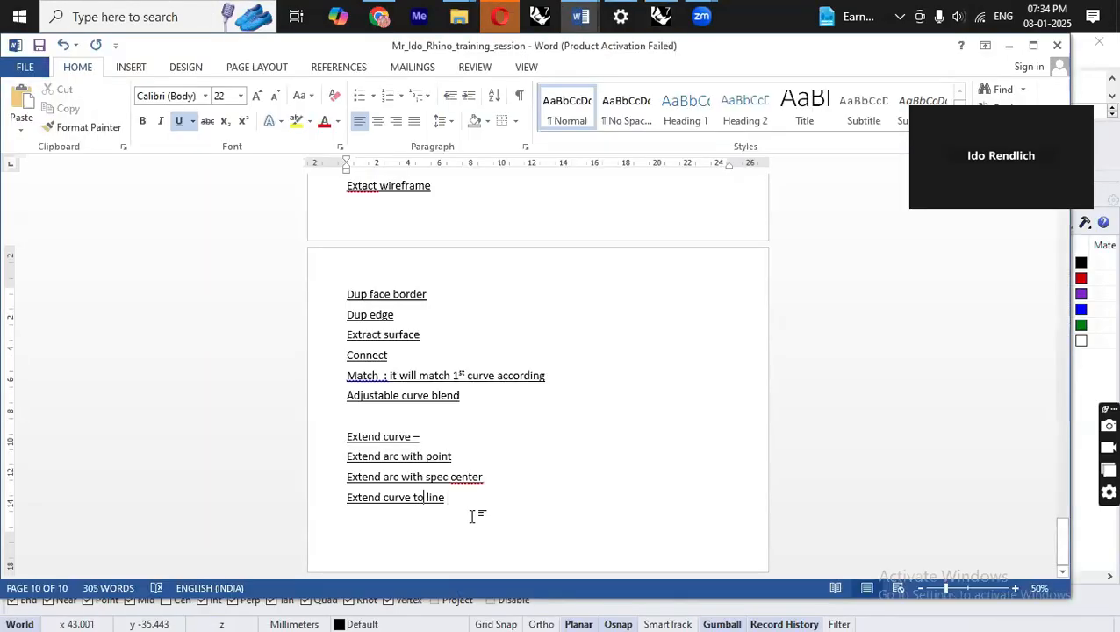
{"action": "key", "text": "BackSpace"}
{"action": "key", "text": "BackSpace"}
{"action": "key", "text": "BackSpace"}
{"action": "type", "text": "by"}
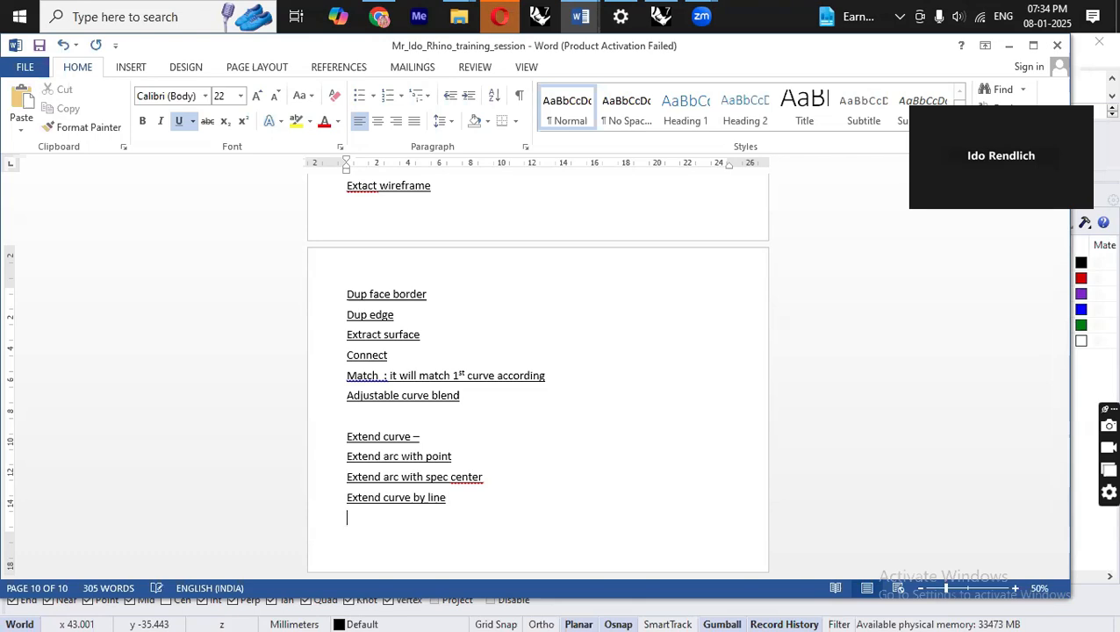
Add the line "Arc blend -" in the blank line above the extend entries in the notes.
{"action": "left_click", "coordinate": [464, 410]}
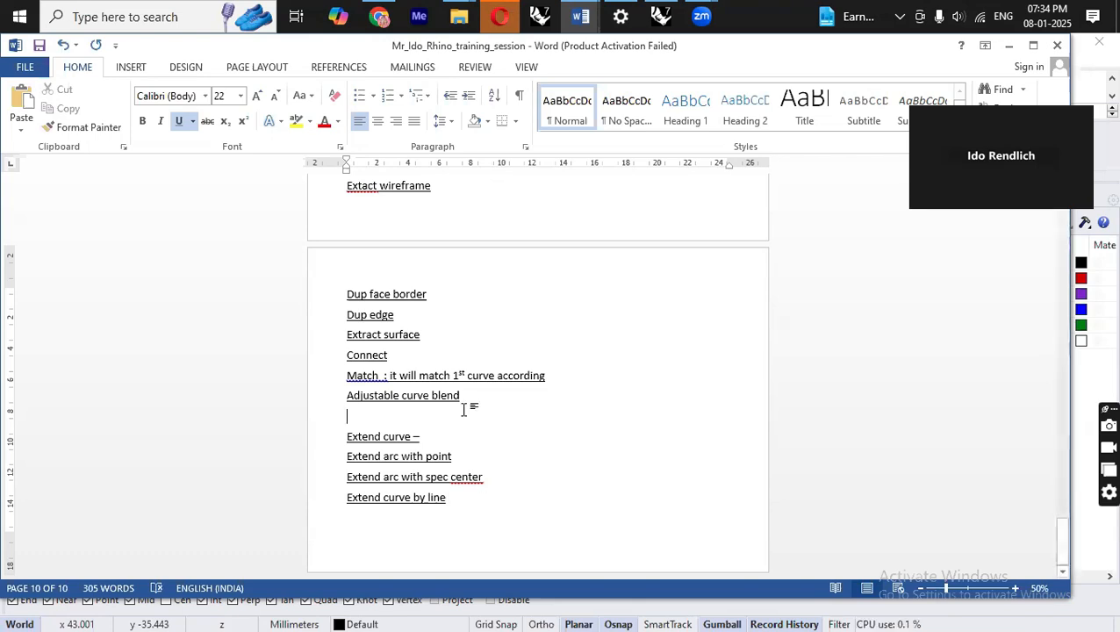
{"action": "type", "text": "Arc blend"}
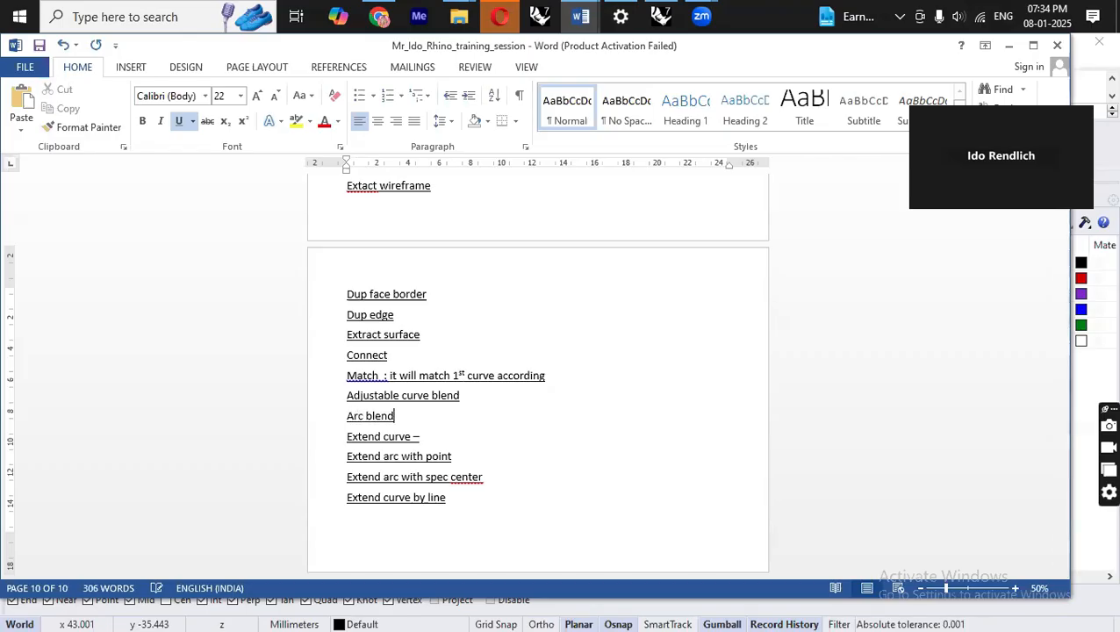
{"action": "type", "text": " -"}
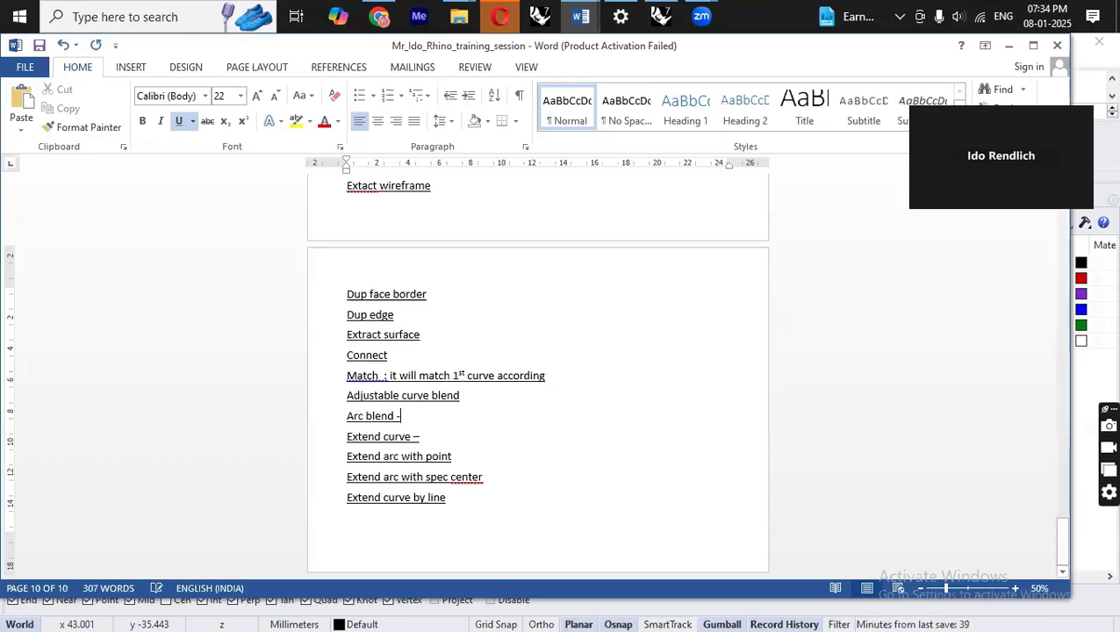
Switch back to Rhino and hide a group of curves selected with a window around the cylinder.
{"action": "key", "text": "alt+Tab"}
{"action": "right_click_drag", "start_coordinate": [502, 303], "coordinate": [576, 399]}
{"action": "scroll", "coordinate": [513, 396], "scroll_direction": "up", "scroll_amount": 7}
{"action": "scroll", "coordinate": [692, 343], "scroll_direction": "down", "scroll_amount": 4}
{"action": "left_click_drag", "start_coordinate": [445, 387], "coordinate": [447, 389]}
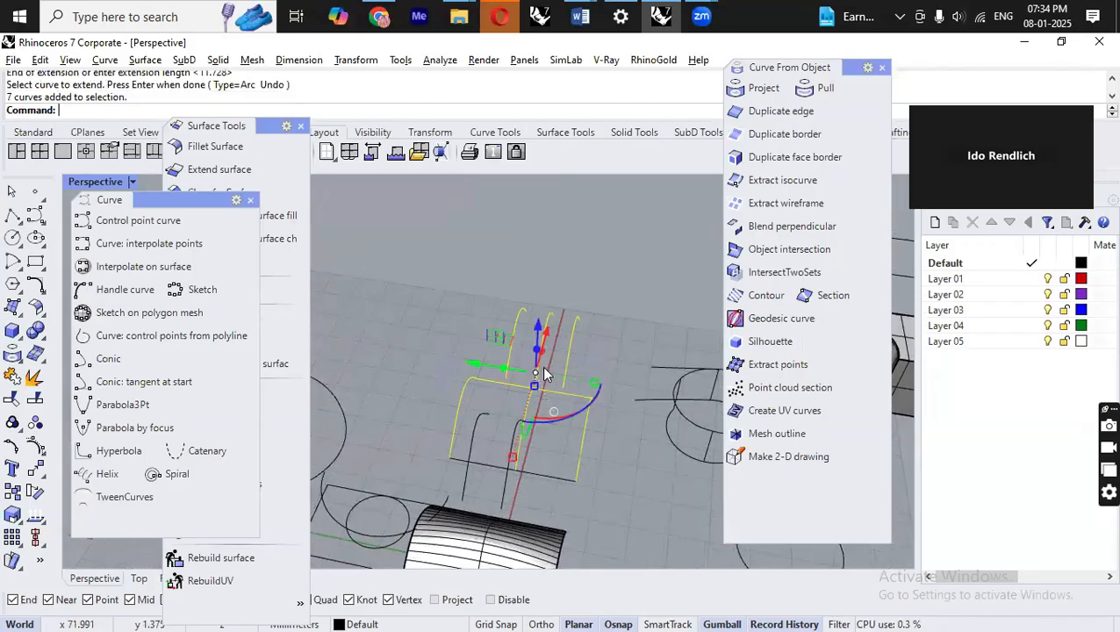
{"action": "key", "text": "ctrl+h"}
Select a curve and rotate it 90 degrees with the gumball.
{"action": "right_click_drag", "start_coordinate": [556, 412], "coordinate": [584, 468]}
{"action": "left_click", "coordinate": [428, 393]}
{"action": "left_click", "coordinate": [639, 474]}
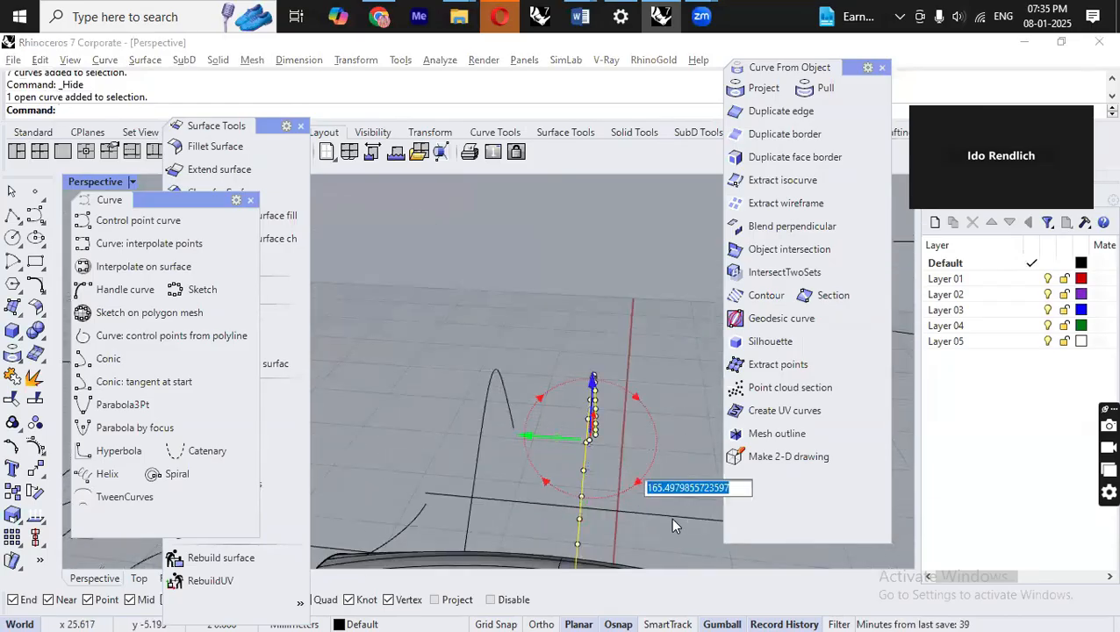
{"action": "type", "text": "90"}
{"action": "key", "text": "Return"}
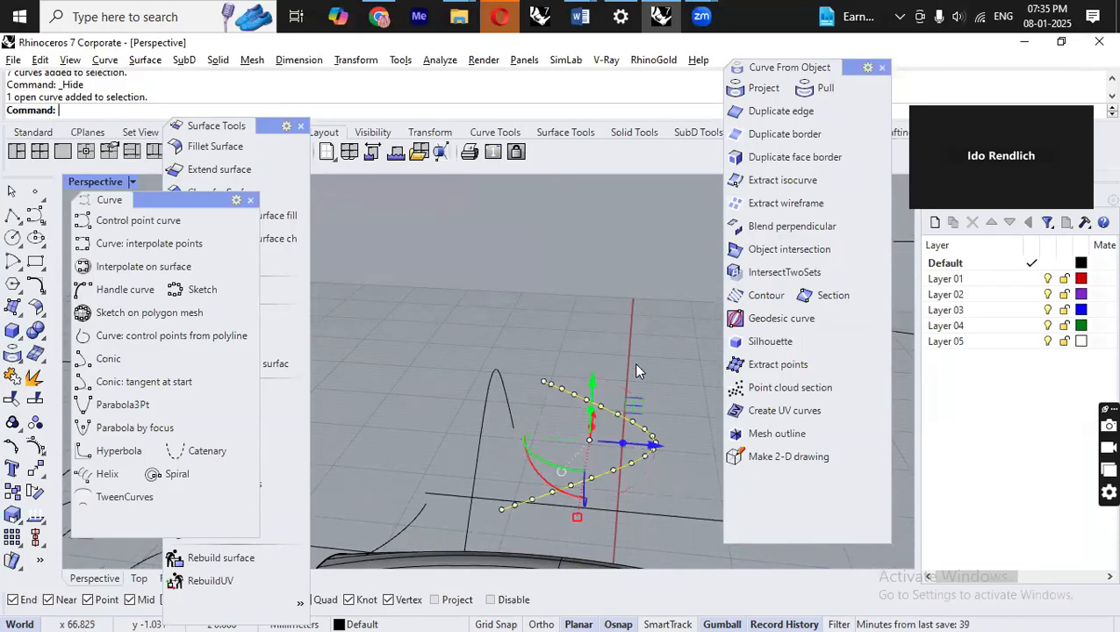
Reposition the curve by rotating and dragging it with the gumball.
{"action": "right_click_drag", "start_coordinate": [647, 513], "coordinate": [545, 491]}
{"action": "left_click", "coordinate": [545, 491]}
{"action": "key", "text": "Return"}
{"action": "left_click", "coordinate": [649, 323]}
{"action": "right_click_drag", "start_coordinate": [649, 323], "coordinate": [522, 435]}
{"action": "left_click", "coordinate": [523, 439]}
{"action": "mouse_move", "coordinate": [570, 490]}
{"action": "right_mouse_down"}
{"action": "mouse_move", "coordinate": [475, 457]}
{"action": "mouse_move", "coordinate": [492, 457]}
{"action": "right_mouse_up"}
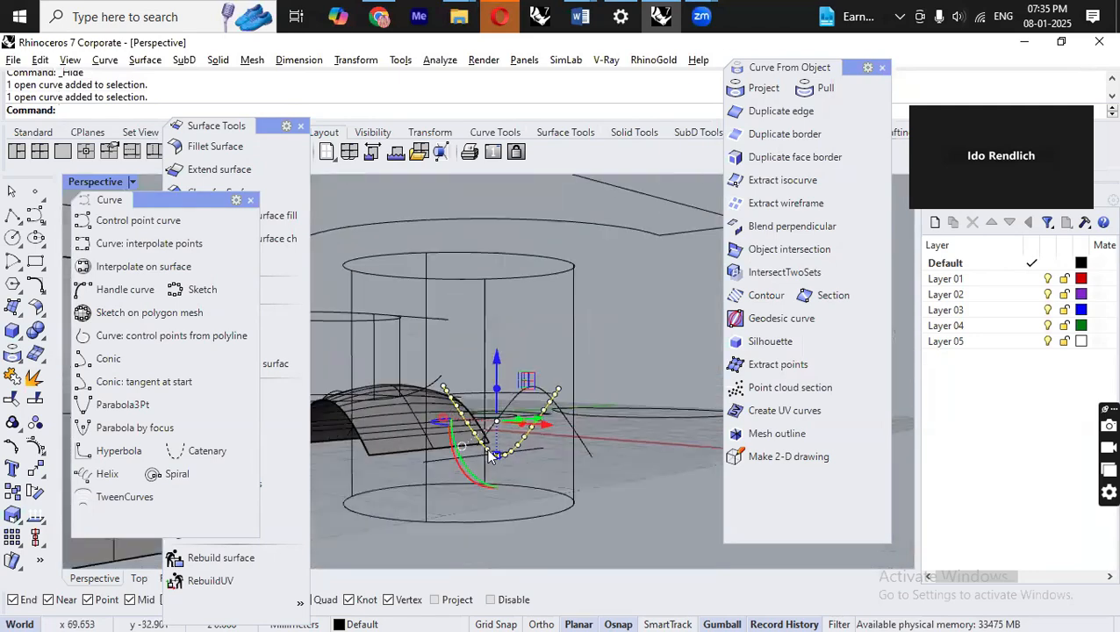
{"action": "left_click_drag", "start_coordinate": [496, 362], "coordinate": [525, 485]}
{"action": "right_click_drag", "start_coordinate": [575, 460], "coordinate": [573, 418]}
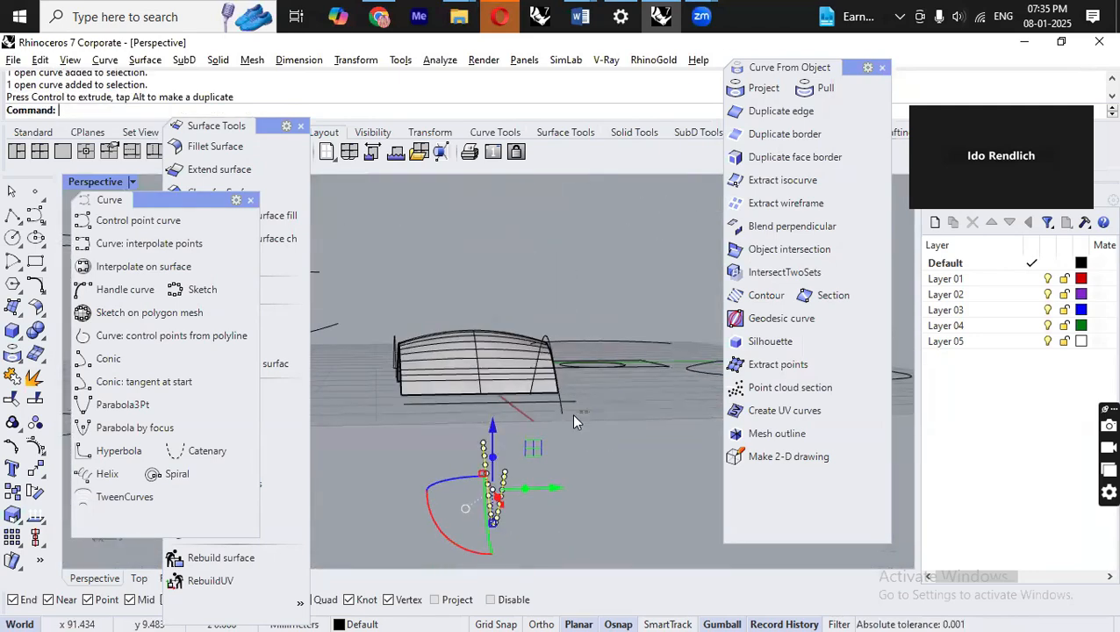
{"action": "left_click_drag", "start_coordinate": [555, 429], "coordinate": [556, 426], "text": "shift"}
{"action": "right_click_drag", "start_coordinate": [568, 421], "coordinate": [584, 444]}
{"action": "scroll", "coordinate": [583, 388], "scroll_direction": "down", "scroll_amount": 3}
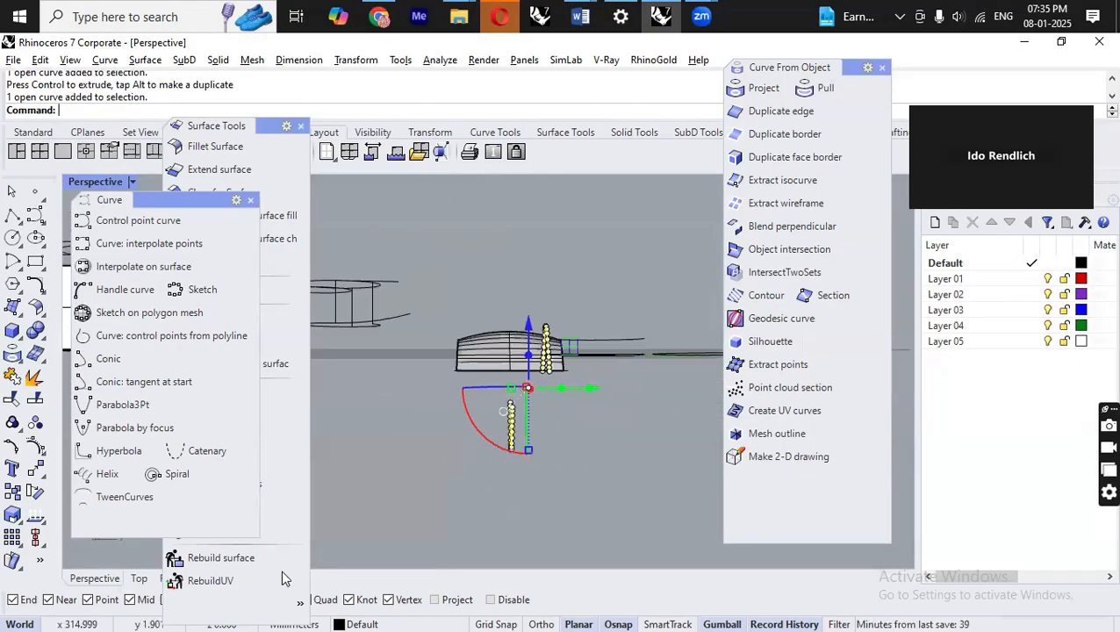
Align the selected curves by their vertical centres in the Right view, accepting the history warning.
{"action": "left_click_drag", "start_coordinate": [265, 126], "coordinate": [383, 223]}
{"action": "left_click", "coordinate": [206, 577]}
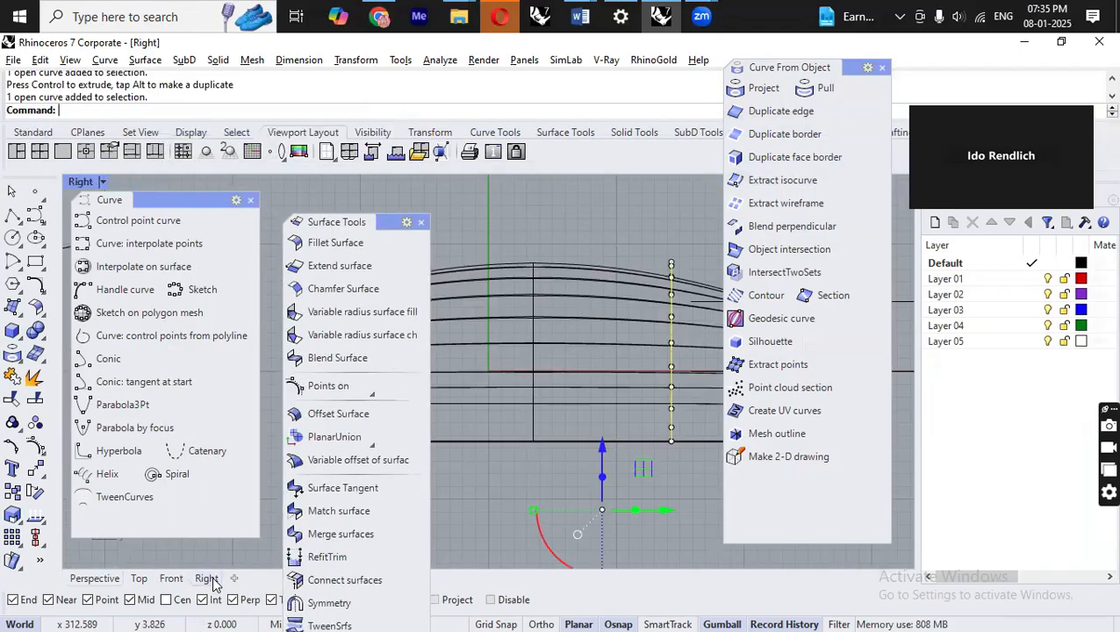
{"action": "scroll", "coordinate": [579, 386], "scroll_direction": "down", "scroll_amount": 3}
{"action": "scroll", "coordinate": [547, 439], "scroll_direction": "up", "scroll_amount": 3}
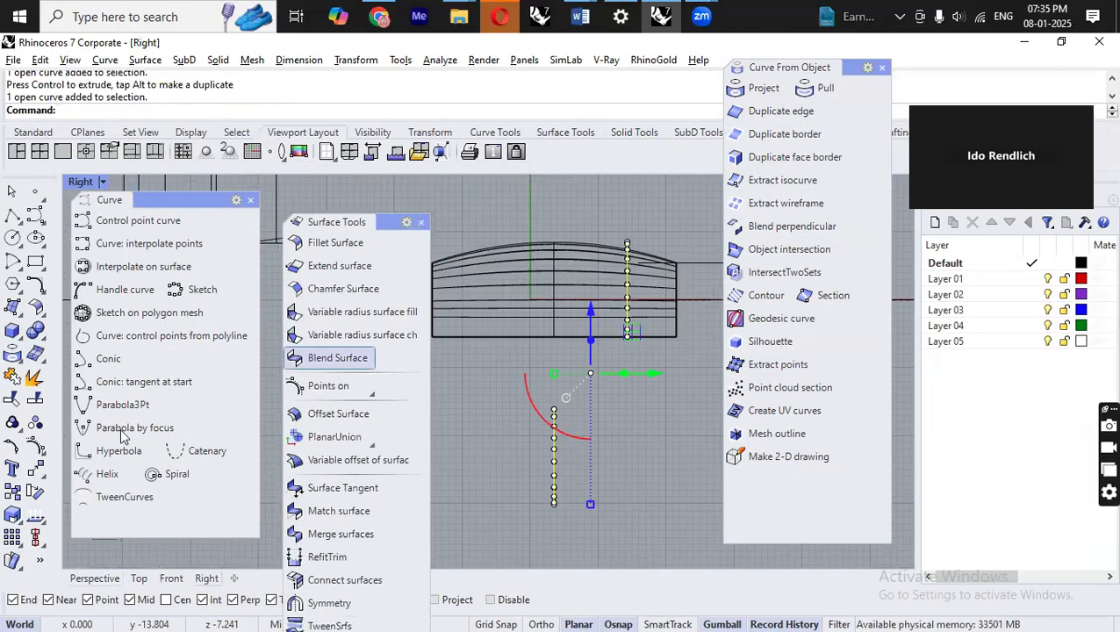
{"action": "left_click", "coordinate": [36, 527]}
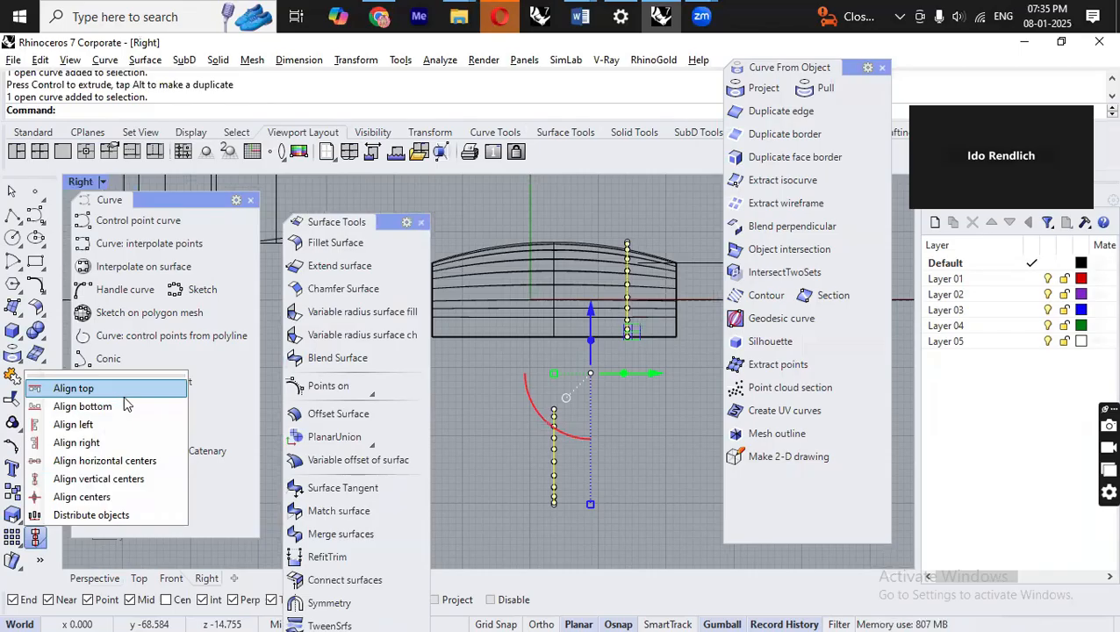
{"action": "left_click", "coordinate": [141, 479]}
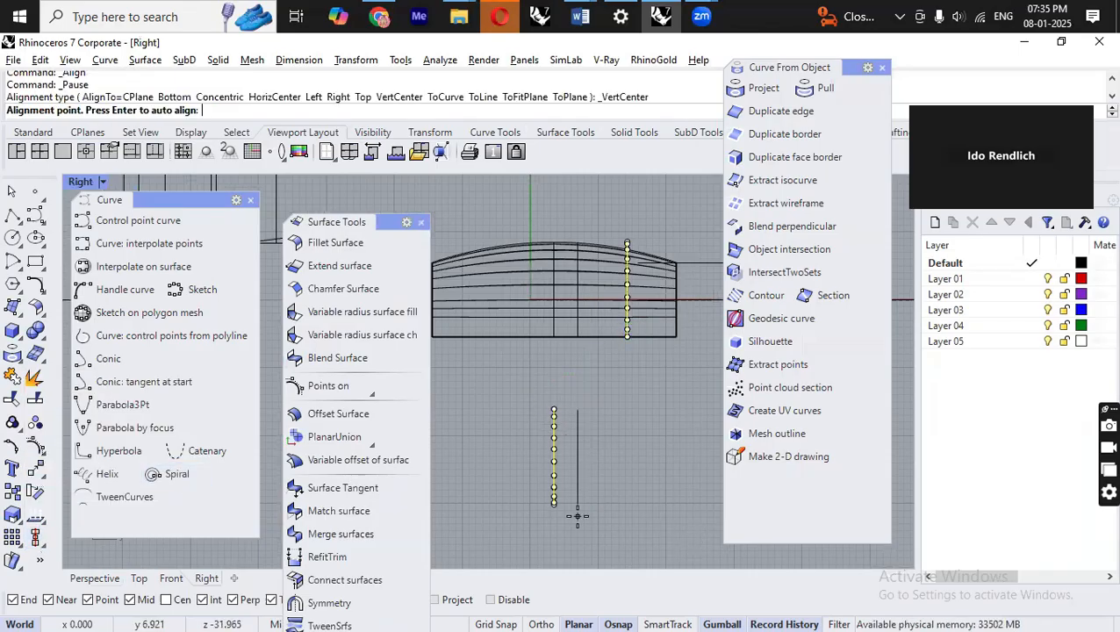
{"action": "left_click", "coordinate": [580, 511]}
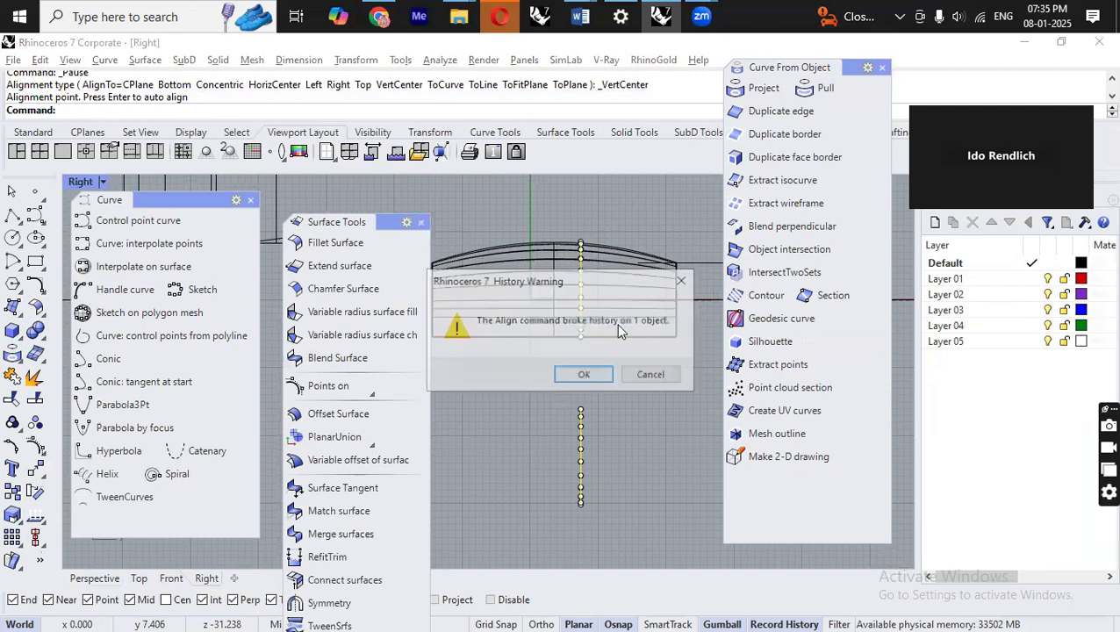
{"action": "left_click", "coordinate": [587, 374]}
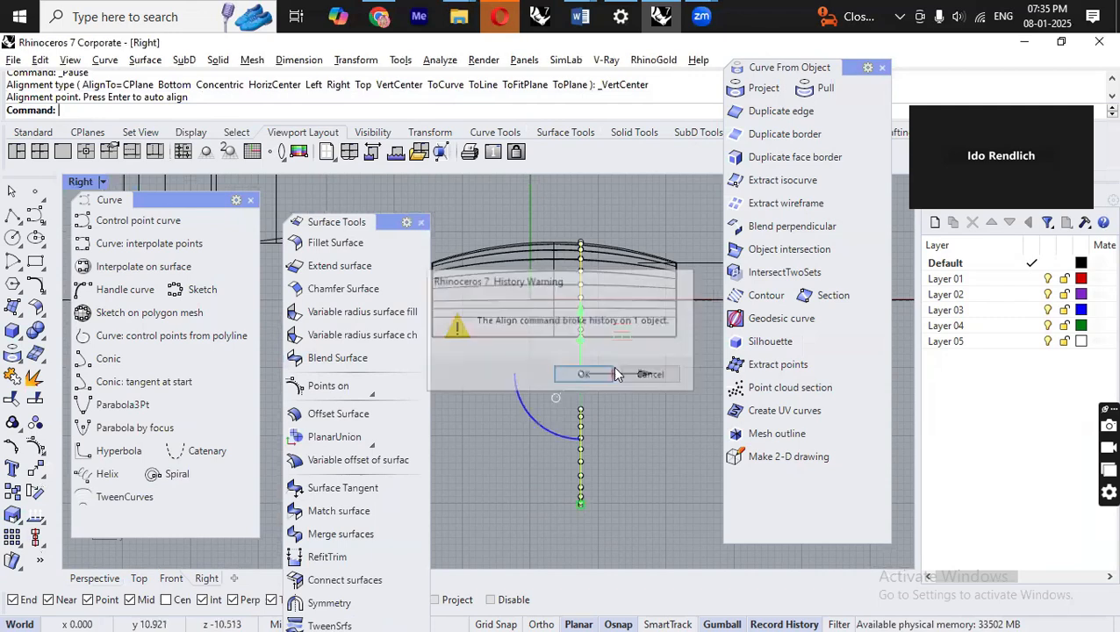
Create an arc blend between the near ends of the two curves in the Perspective view with ArcBlend.
{"action": "left_click", "coordinate": [95, 578]}
{"action": "right_click_drag", "start_coordinate": [571, 485], "coordinate": [644, 434]}
{"action": "key", "text": "Escape"}
{"action": "right_click_drag", "start_coordinate": [592, 393], "coordinate": [609, 304]}
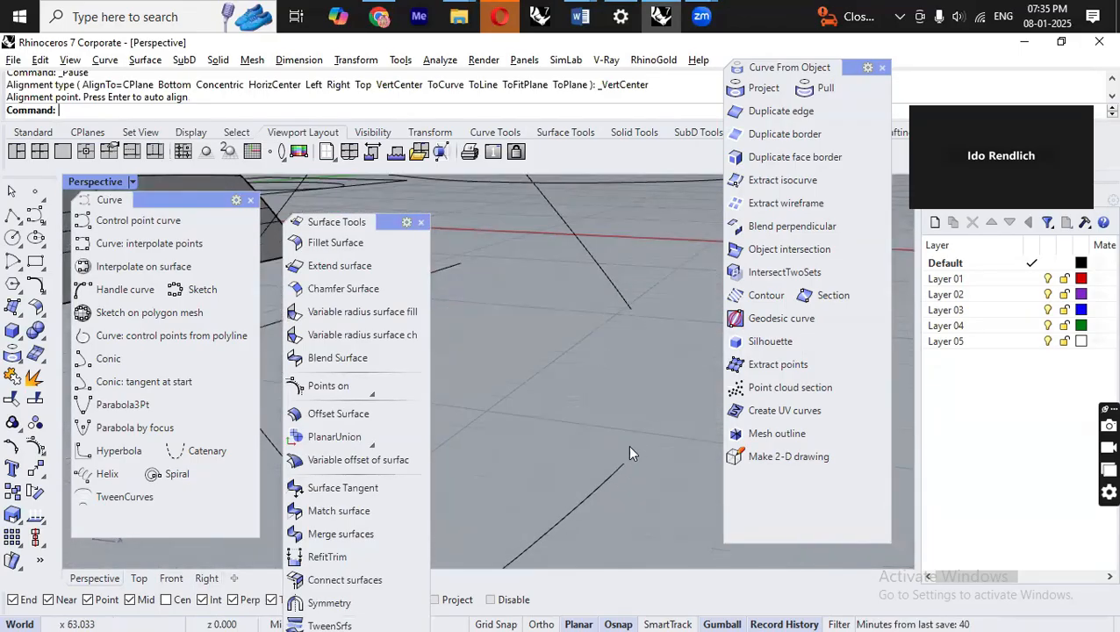
{"action": "type", "text": "Ac"}
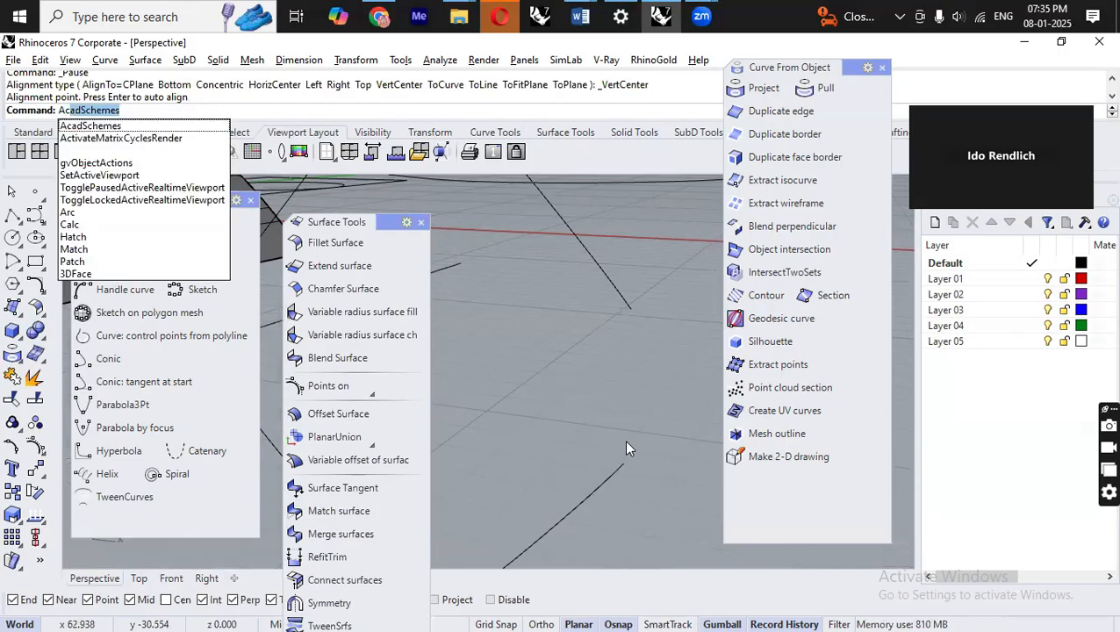
{"action": "key", "text": "BackSpace"}
{"action": "type", "text": "rc"}
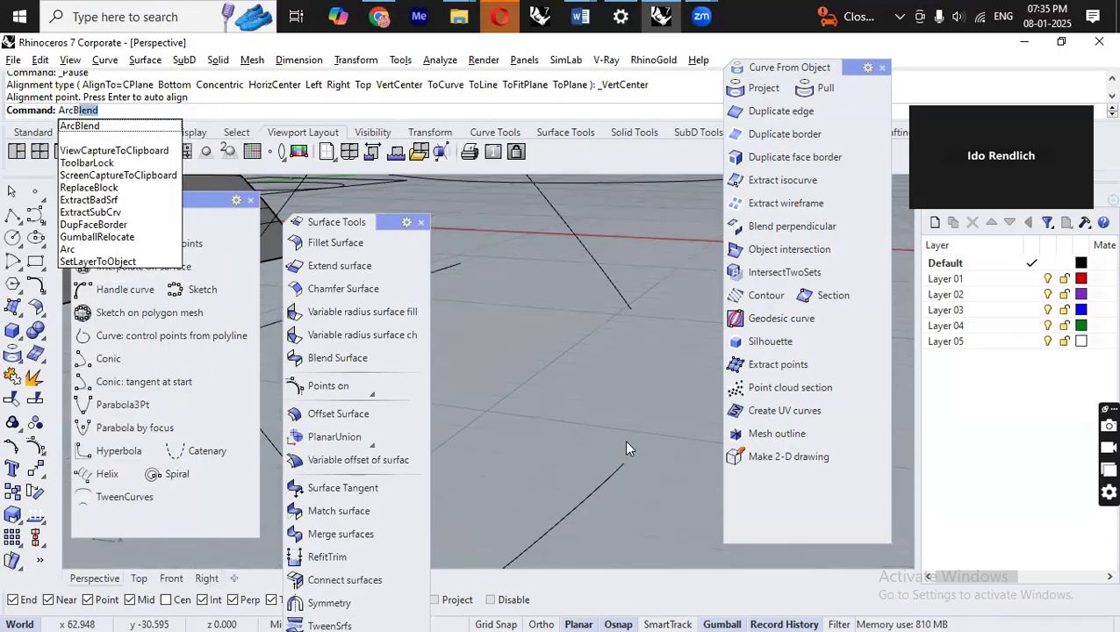
{"action": "left_click", "coordinate": [113, 124]}
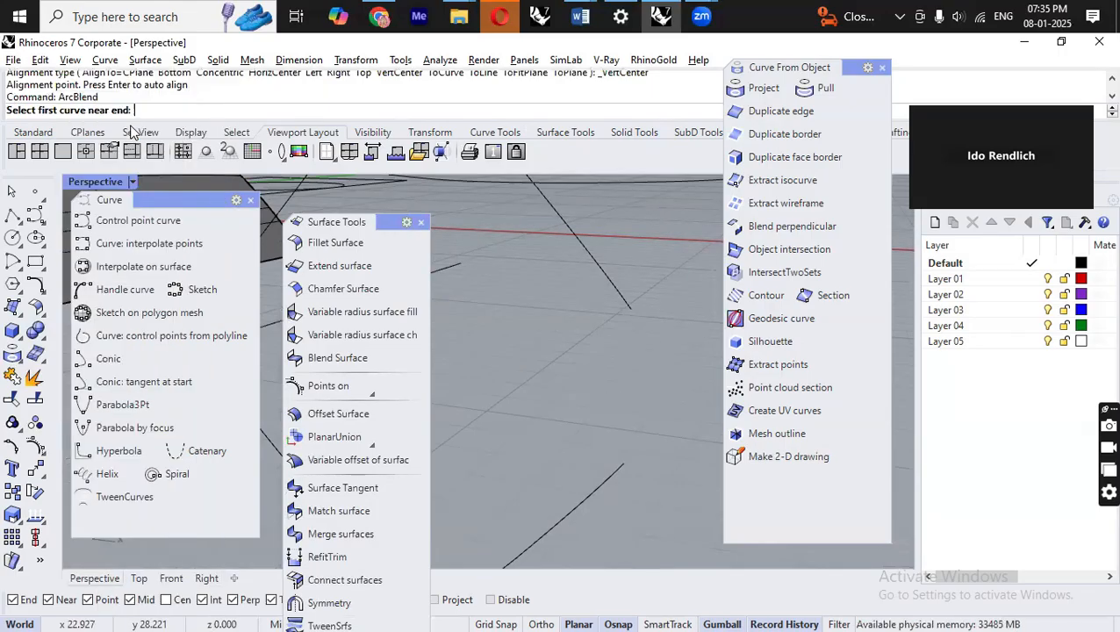
{"action": "left_click", "coordinate": [619, 299]}
{"action": "left_click", "coordinate": [614, 458]}
{"action": "right_click_drag", "start_coordinate": [621, 448], "coordinate": [731, 379]}
{"action": "scroll", "coordinate": [648, 328], "scroll_direction": "up", "scroll_amount": 10}
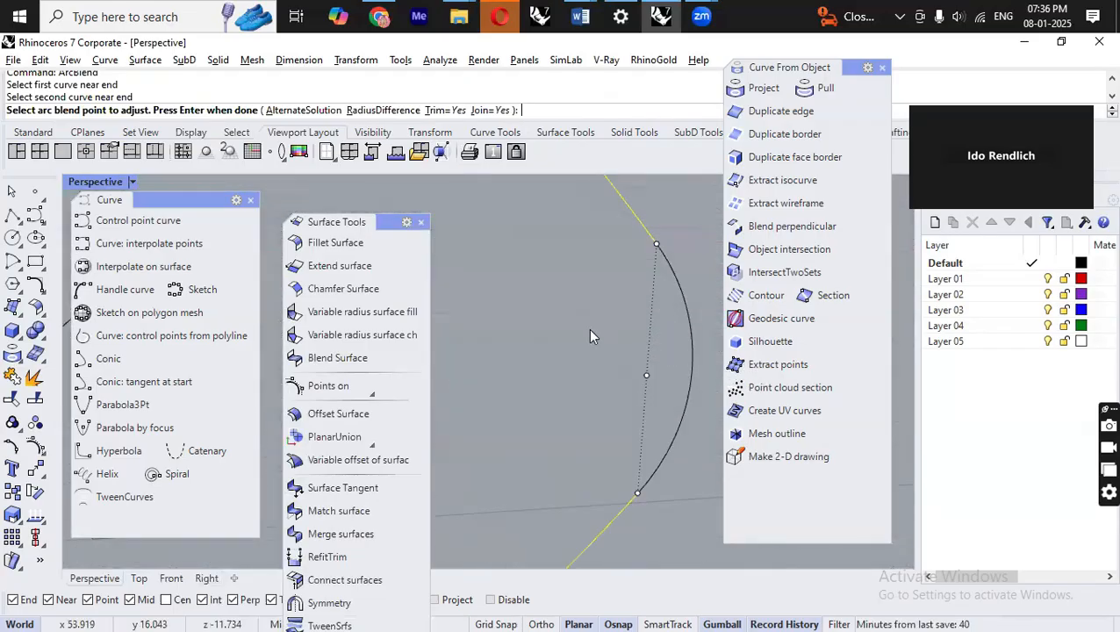
{"action": "key", "text": "Return"}
Tear off the Align flyout as a floating toolbar.
{"action": "scroll", "coordinate": [681, 296], "scroll_direction": "down", "scroll_amount": 5}
{"action": "right_click_drag", "start_coordinate": [687, 423], "coordinate": [540, 420]}
{"action": "left_click", "coordinate": [628, 482]}
{"action": "right_click_drag", "start_coordinate": [650, 423], "coordinate": [648, 369]}
{"action": "scroll", "coordinate": [627, 446], "scroll_direction": "down", "scroll_amount": 7}
{"action": "scroll", "coordinate": [647, 372], "scroll_direction": "up", "scroll_amount": 3}
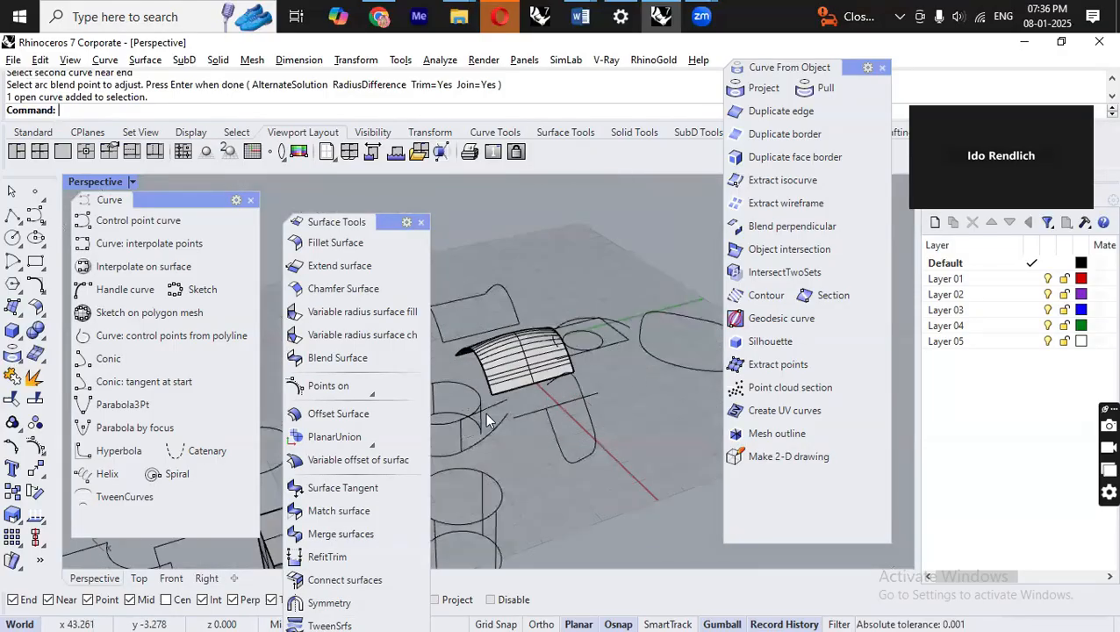
{"action": "left_click", "coordinate": [44, 545]}
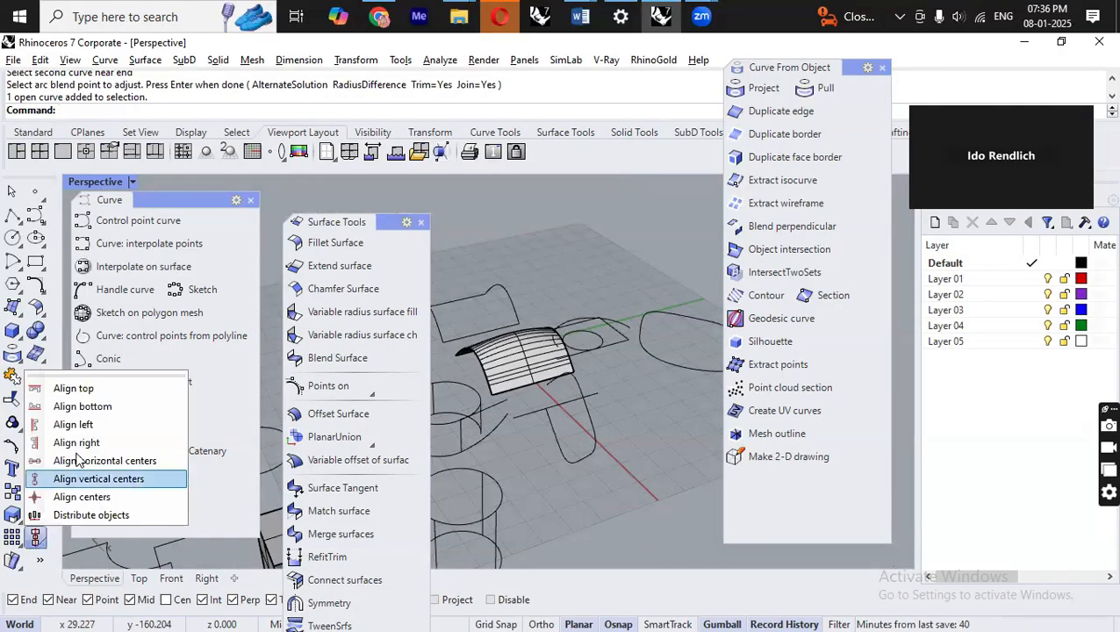
{"action": "left_click_drag", "start_coordinate": [107, 372], "coordinate": [623, 494]}
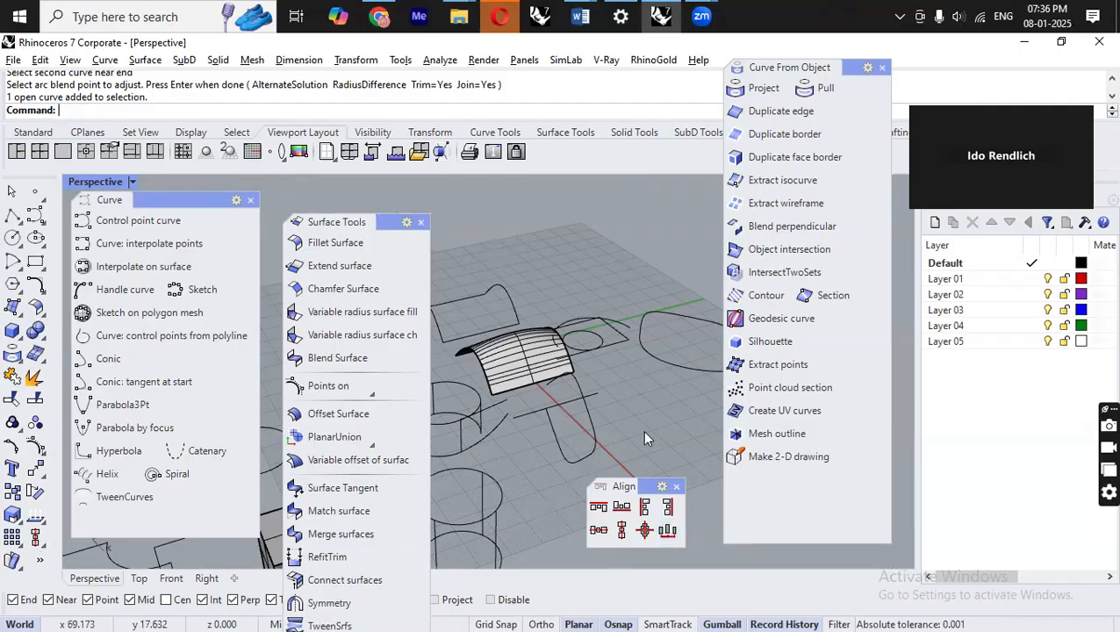
{"action": "scroll", "coordinate": [575, 360], "scroll_direction": "down", "scroll_amount": 10}
{"action": "right_click_drag", "start_coordinate": [590, 288], "coordinate": [508, 419]}
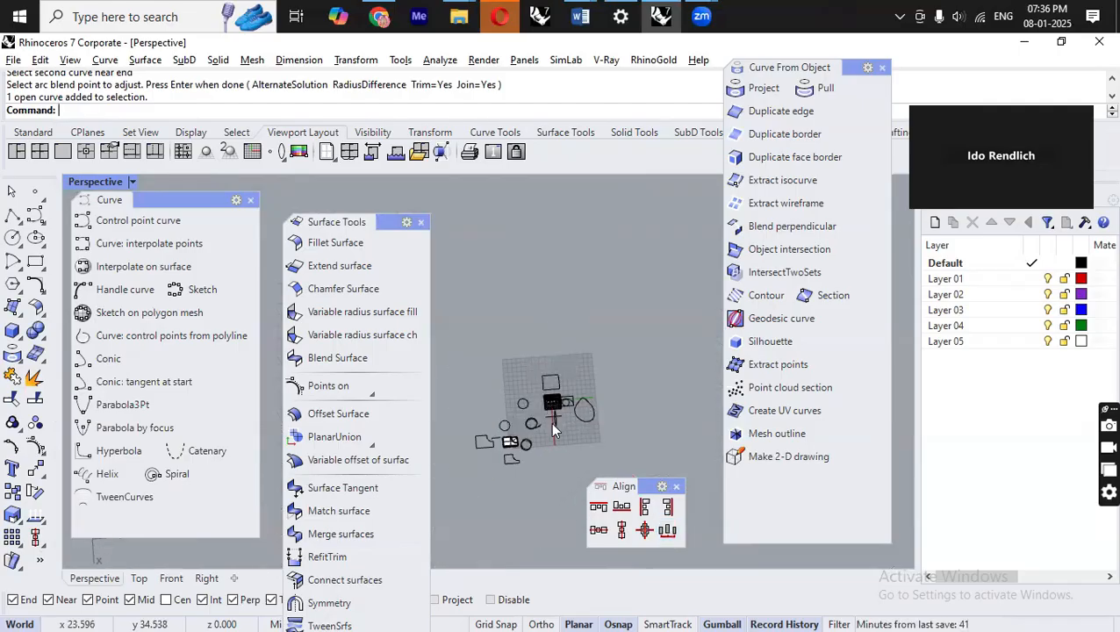
{"action": "scroll", "coordinate": [550, 421], "scroll_direction": "up", "scroll_amount": 5}
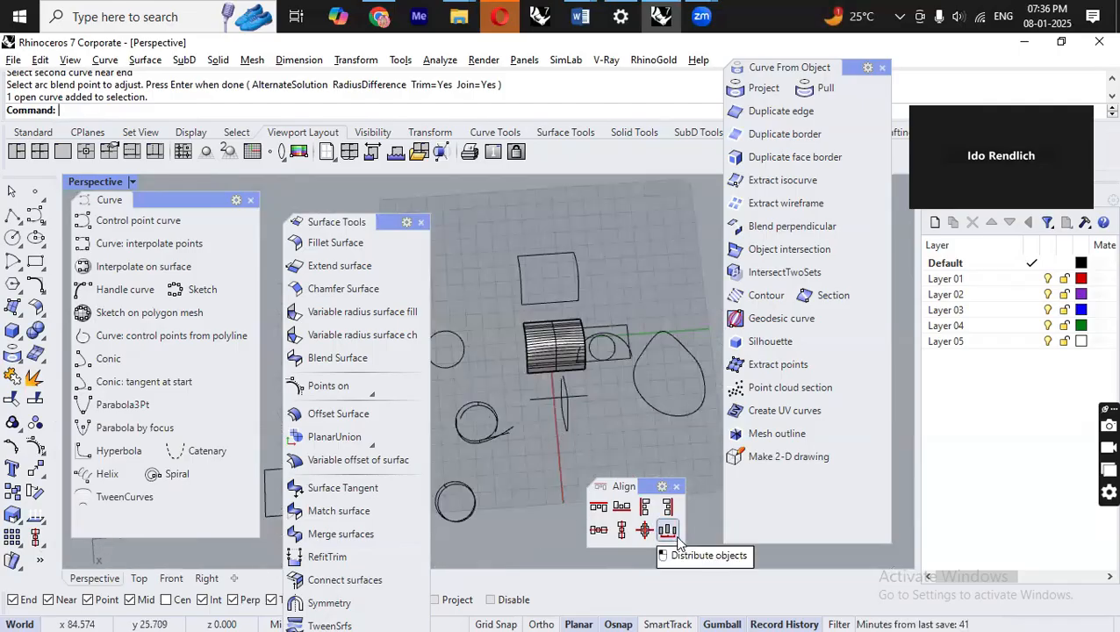
{"action": "scroll", "coordinate": [636, 369], "scroll_direction": "down", "scroll_amount": 3}
{"action": "mouse_move", "coordinate": [648, 369]}
{"action": "right_mouse_down"}
{"action": "mouse_move", "coordinate": [607, 372]}
{"action": "mouse_move", "coordinate": [659, 358]}
{"action": "right_mouse_up"}
{"action": "scroll", "coordinate": [597, 315], "scroll_direction": "up", "scroll_amount": 8}
{"action": "scroll", "coordinate": [590, 348], "scroll_direction": "down", "scroll_amount": 5}
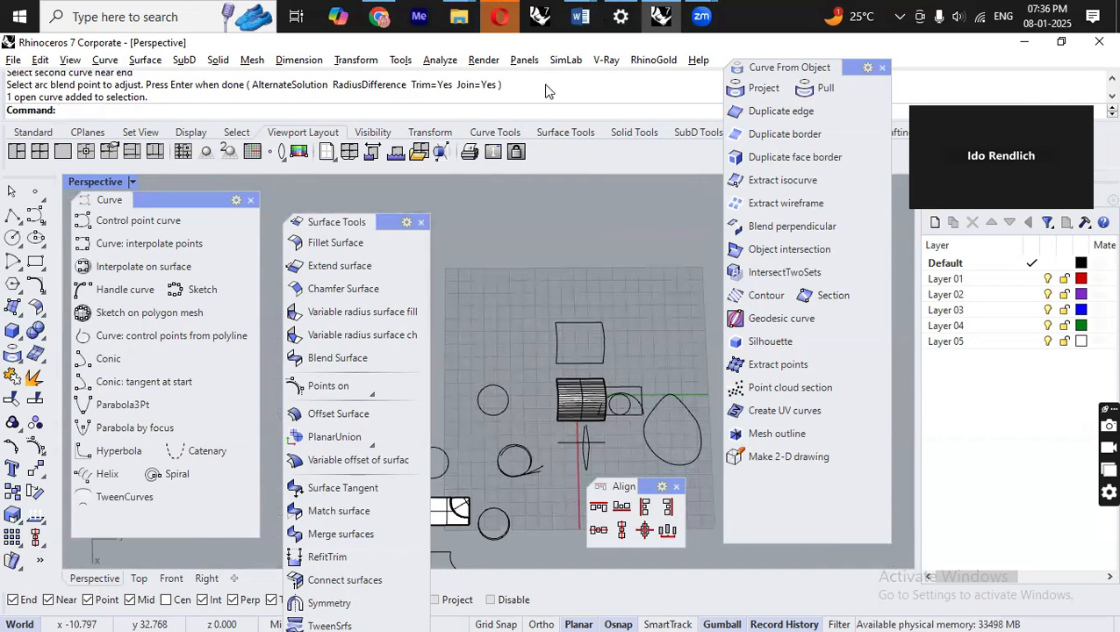
Switch to the Word notes and add the line "Arc blend -" at the end of the list.
{"action": "left_click", "coordinate": [580, 16]}
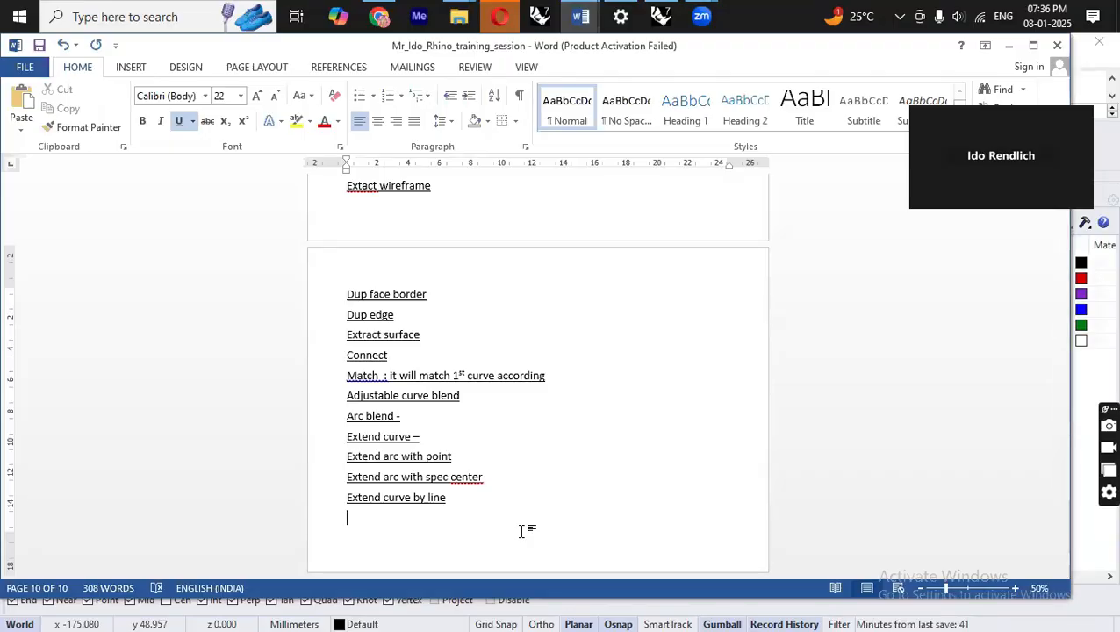
{"action": "type", "text": "Arc blend -"}
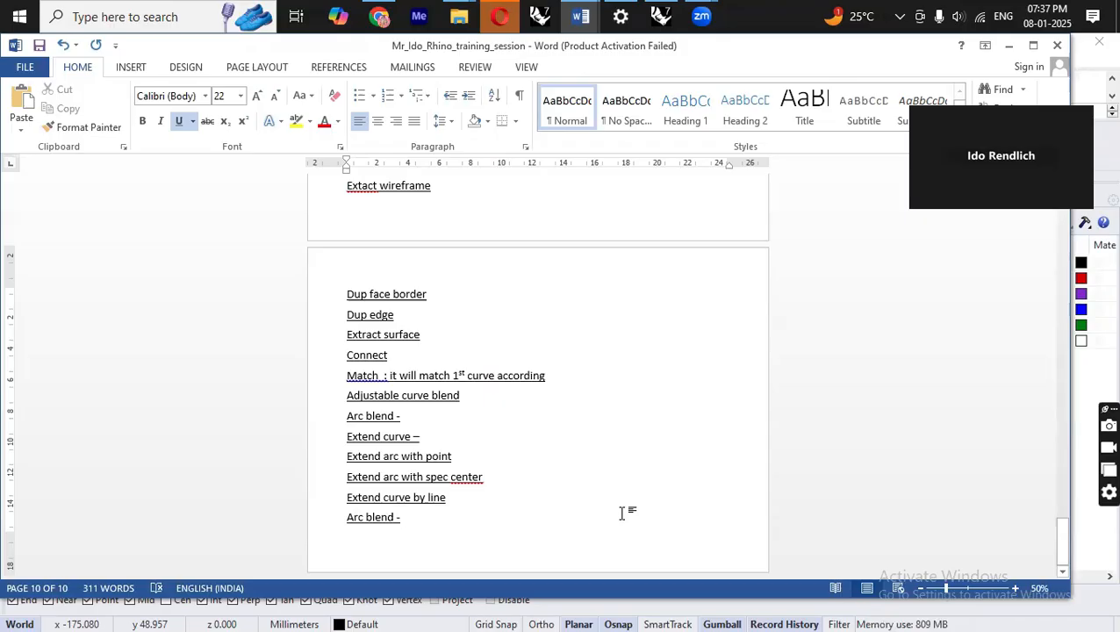
{"action": "left_click", "coordinate": [1032, 44]}
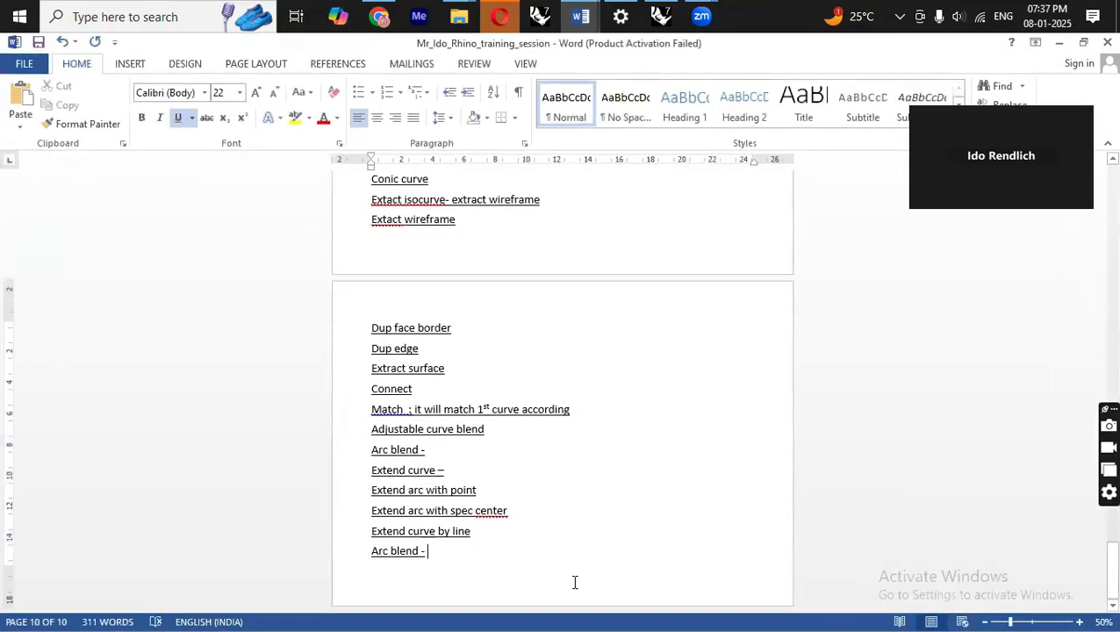
Start a new page and add the lines "Align center horizontally" and "Align top / right /".
{"action": "key", "text": "ctrl+Return"}
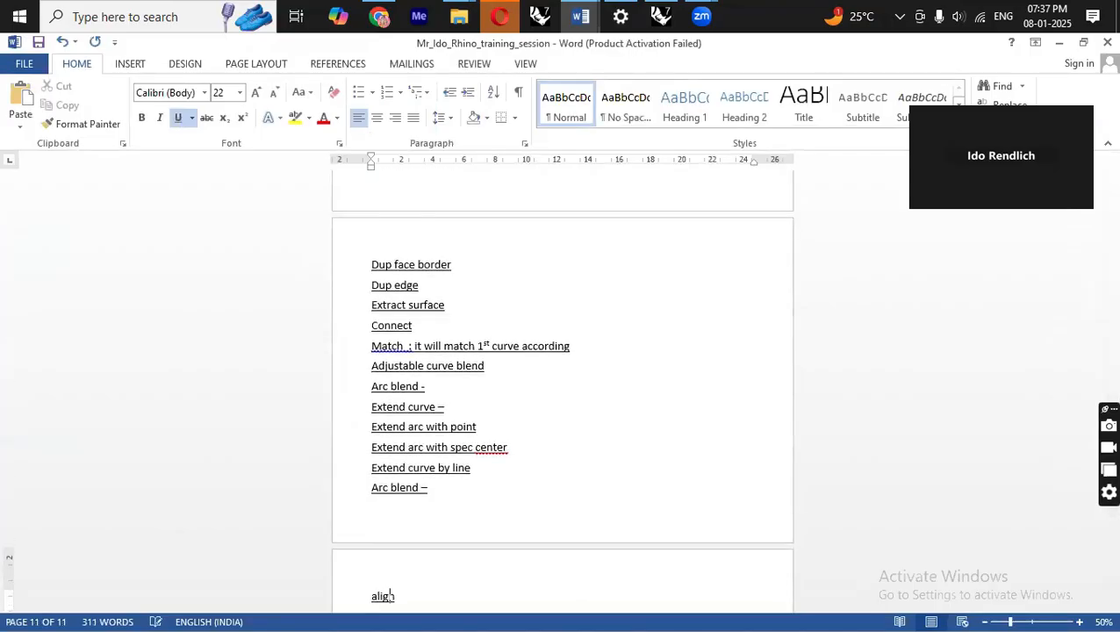
{"action": "type", "text": "Align center"}
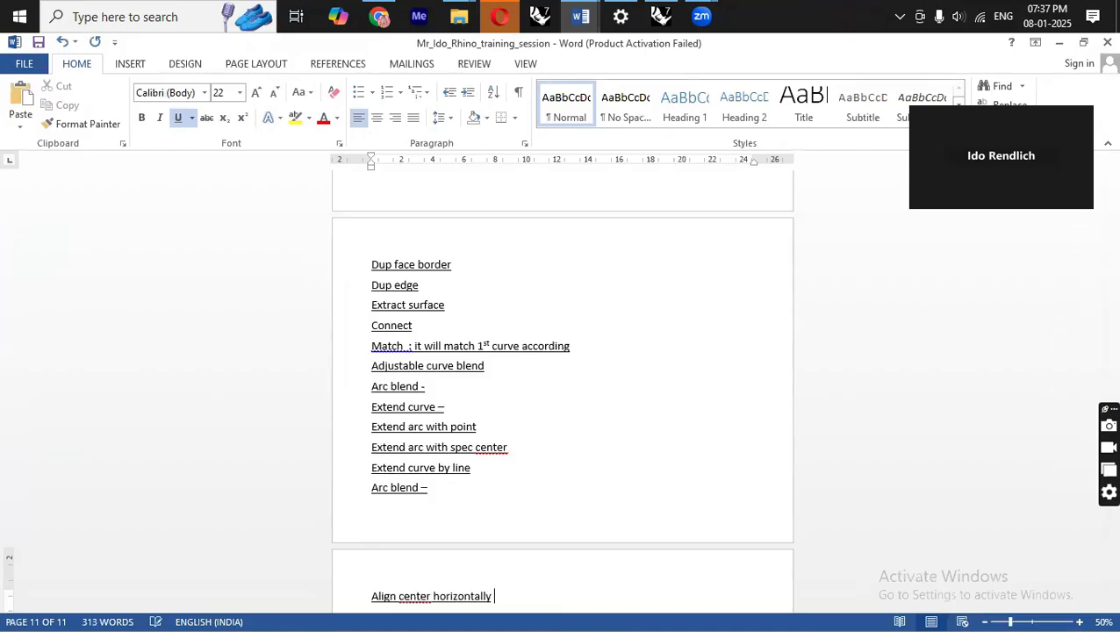
{"action": "type", "text": " horizontally"}
{"action": "key", "text": "Return"}
{"action": "scroll", "coordinate": [568, 535], "scroll_direction": "down", "scroll_amount": 5}
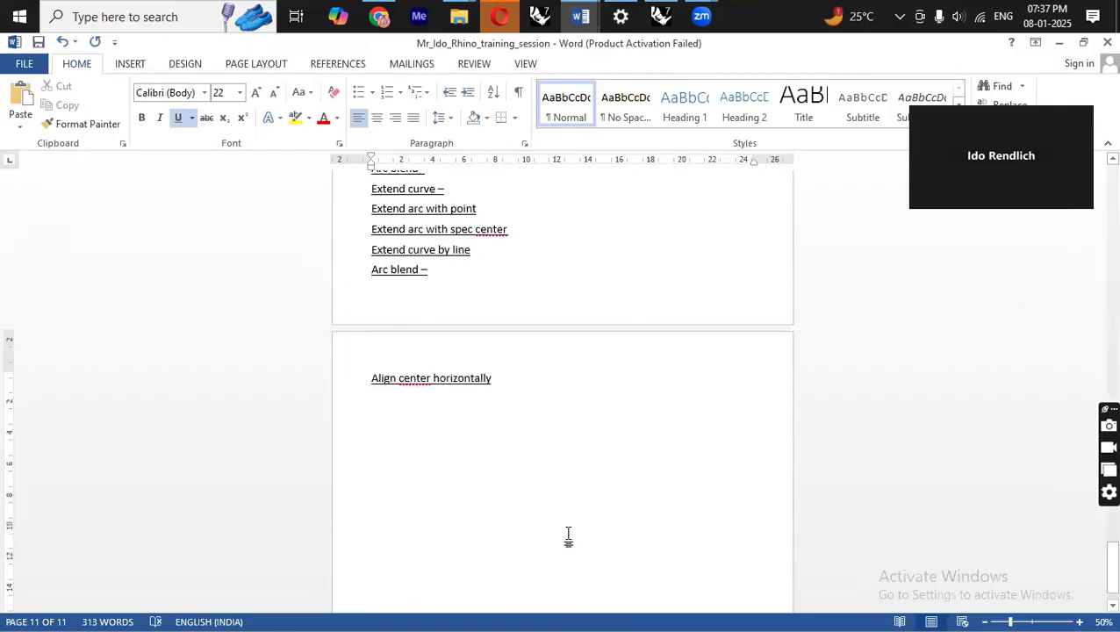
{"action": "type", "text": "Align top / right /"}
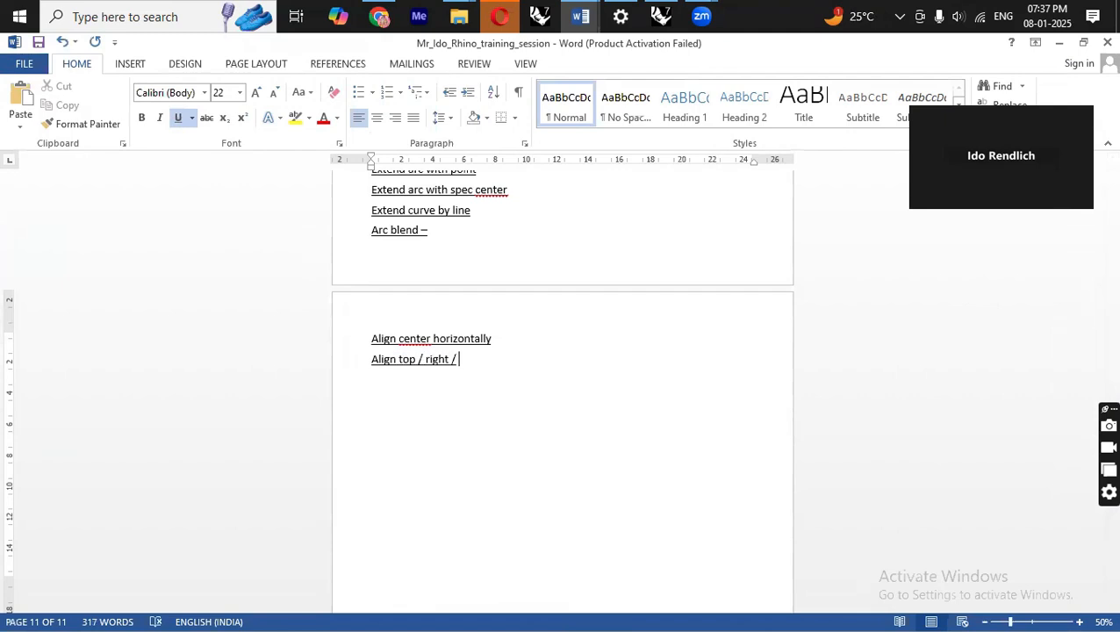
Switch back to Rhino and select the arched curve together with the closed curve.
{"action": "key", "text": "alt+Tab"}
{"action": "right_click_drag", "start_coordinate": [620, 334], "coordinate": [662, 349]}
{"action": "scroll", "coordinate": [658, 351], "scroll_direction": "up", "scroll_amount": 5}
{"action": "left_click_drag", "start_coordinate": [649, 241], "coordinate": [489, 416]}
{"action": "right_click_drag", "start_coordinate": [507, 370], "coordinate": [492, 320]}
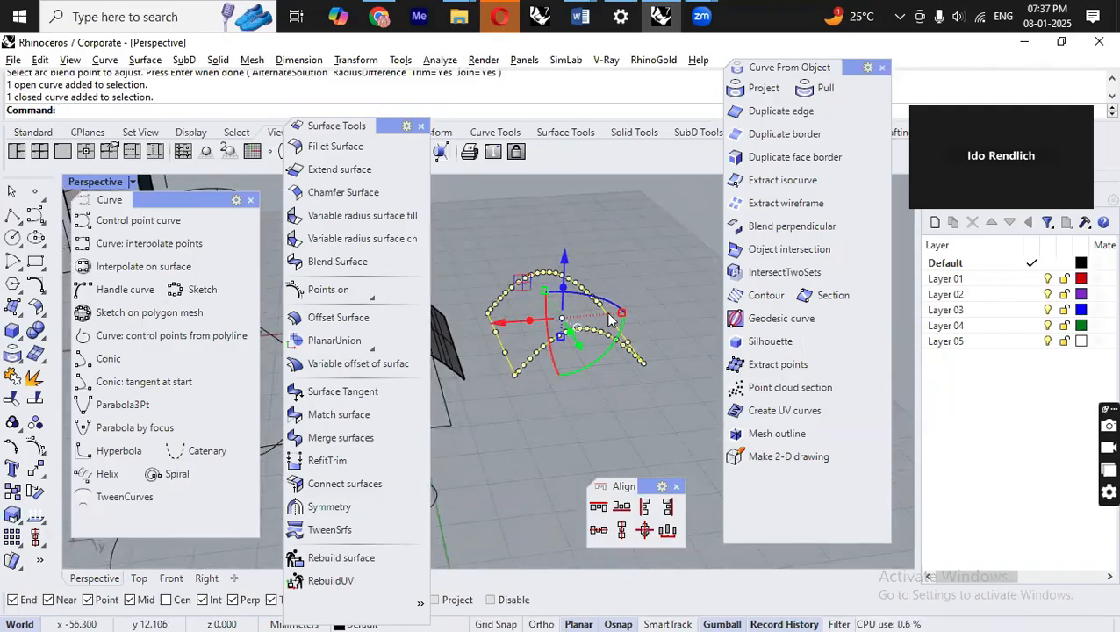
{"action": "right_click_drag", "start_coordinate": [532, 370], "coordinate": [537, 174]}
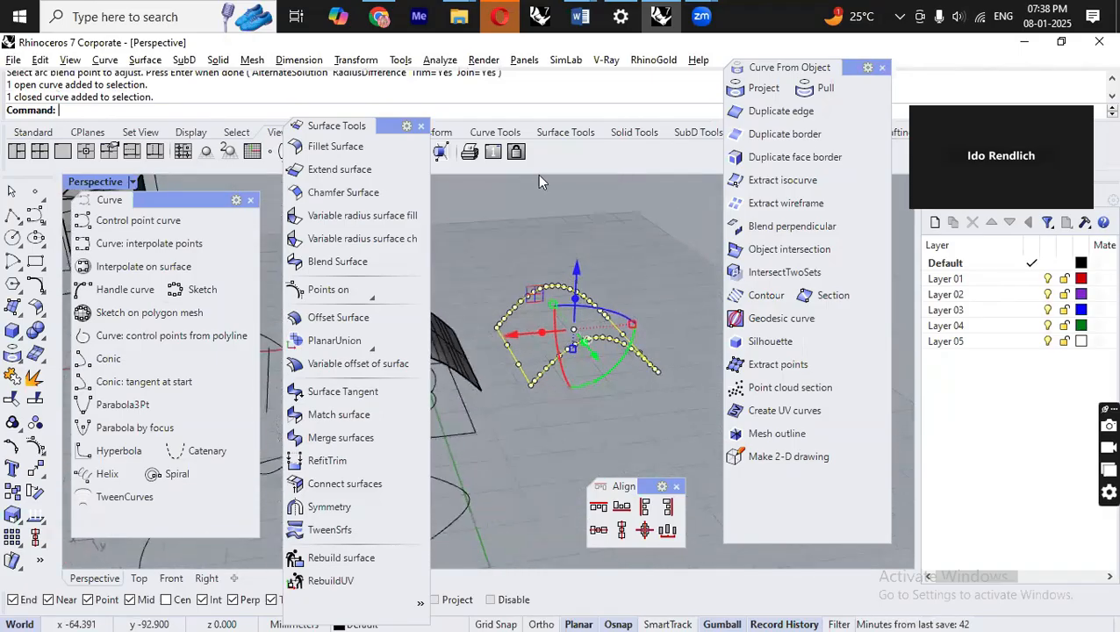
Try setting the selected curves' X and Z coordinates to a picked point with Set XYZ Coordinates, then undo it.
{"action": "left_click", "coordinate": [360, 59]}
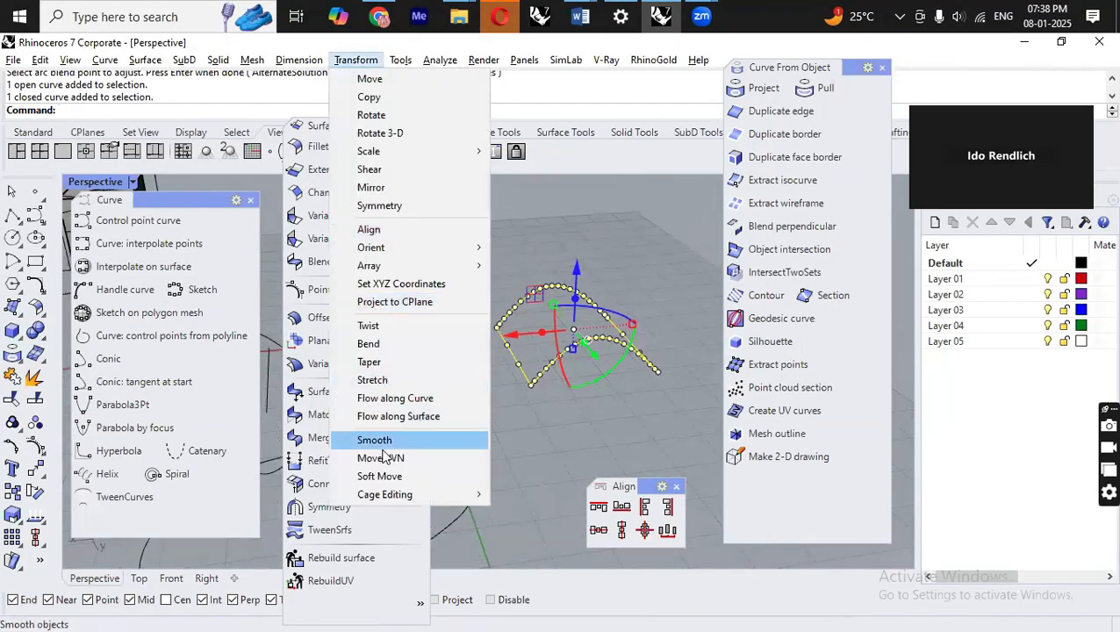
{"action": "left_click", "coordinate": [384, 285]}
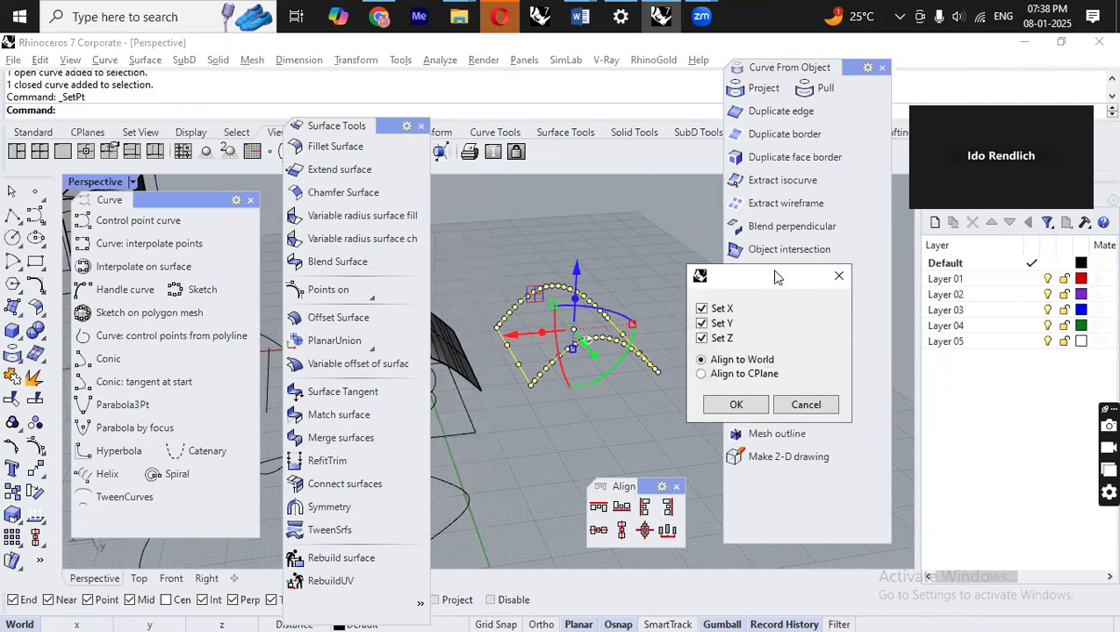
{"action": "left_click_drag", "start_coordinate": [776, 278], "coordinate": [771, 203]}
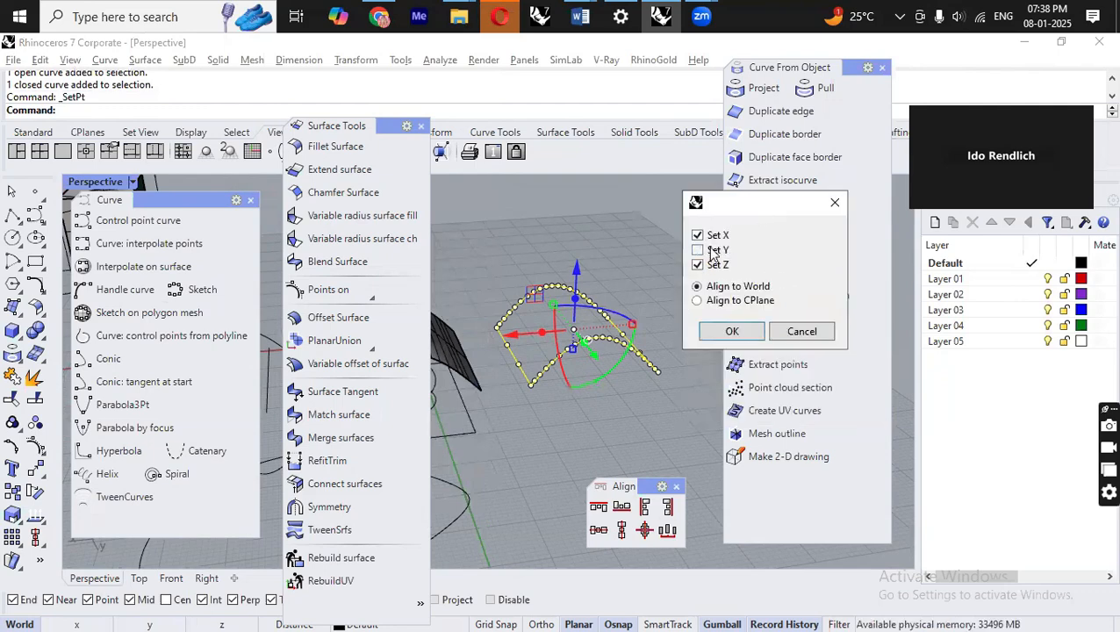
{"action": "left_click", "coordinate": [736, 333]}
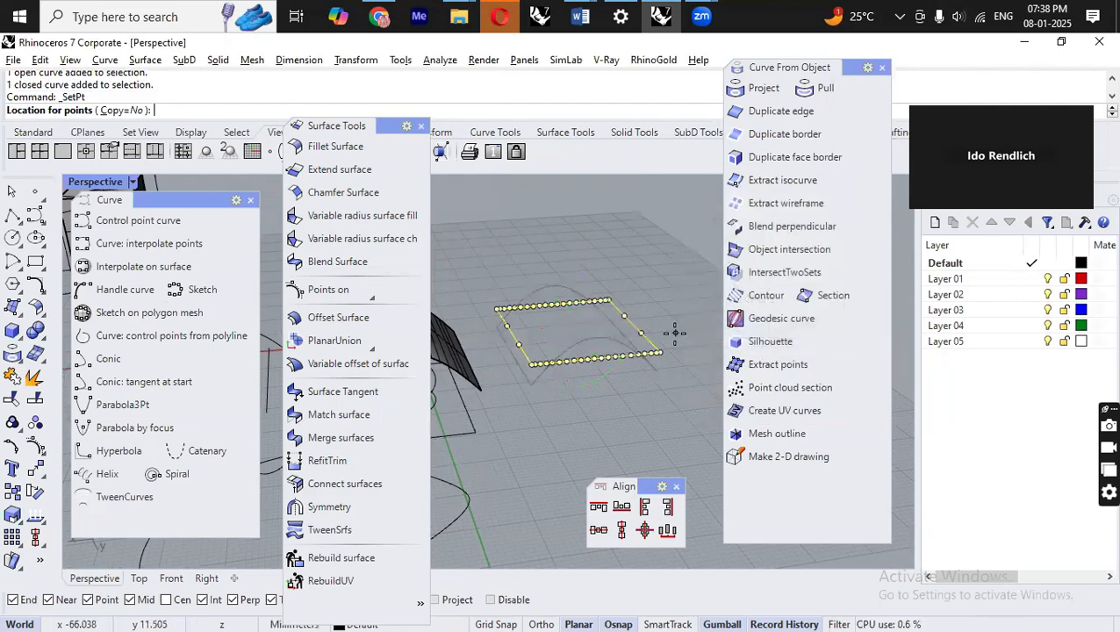
{"action": "left_click", "coordinate": [655, 372]}
{"action": "left_click", "coordinate": [659, 408]}
{"action": "mouse_move", "coordinate": [659, 408]}
{"action": "right_mouse_down"}
{"action": "mouse_move", "coordinate": [603, 392]}
{"action": "mouse_move", "coordinate": [660, 412]}
{"action": "right_mouse_up"}
{"action": "key", "text": "ctrl+z"}
Reselect the curves and copy them flattened to a picked height with Set XYZ Coordinates, setting only Z.
{"action": "left_click", "coordinate": [641, 312]}
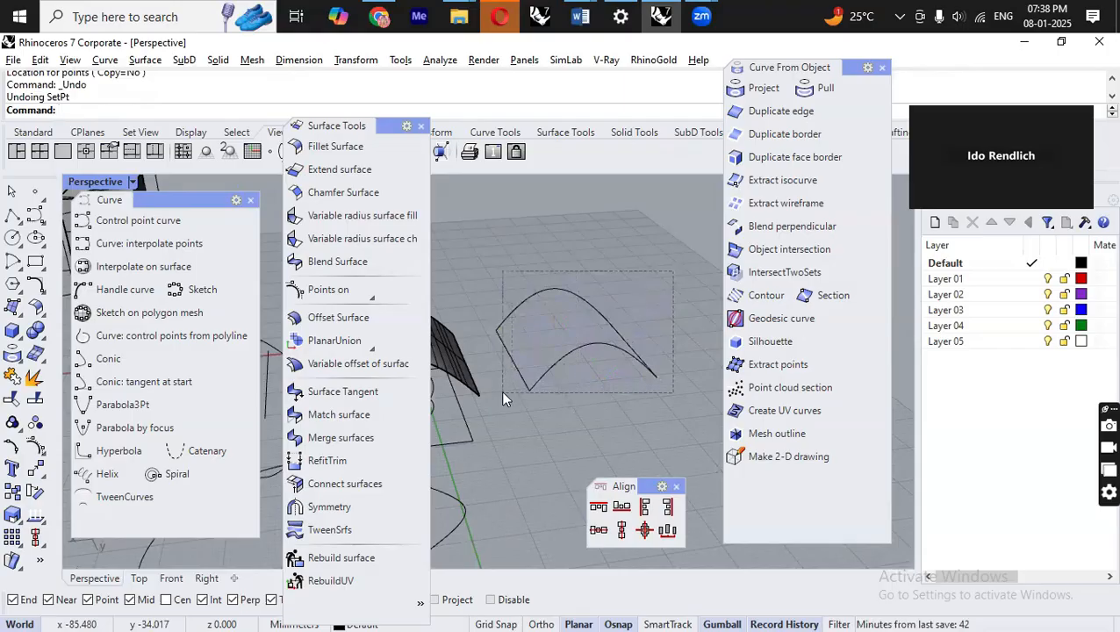
{"action": "left_click", "coordinate": [512, 364]}
{"action": "left_click", "coordinate": [371, 63]}
{"action": "left_click", "coordinate": [386, 282]}
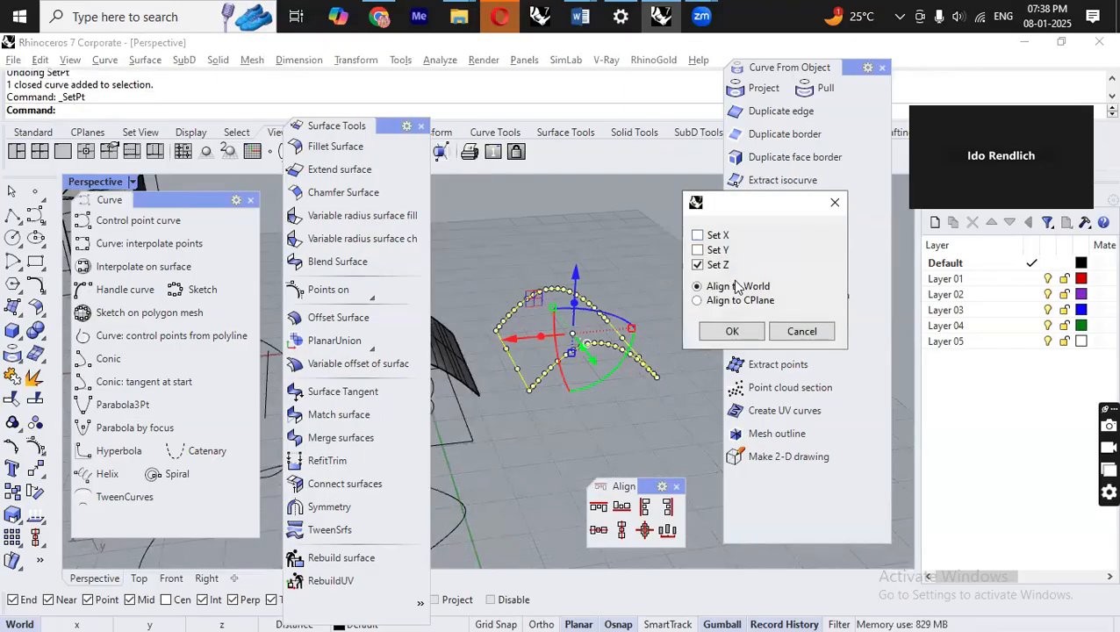
{"action": "left_click", "coordinate": [732, 330]}
{"action": "left_click", "coordinate": [125, 112]}
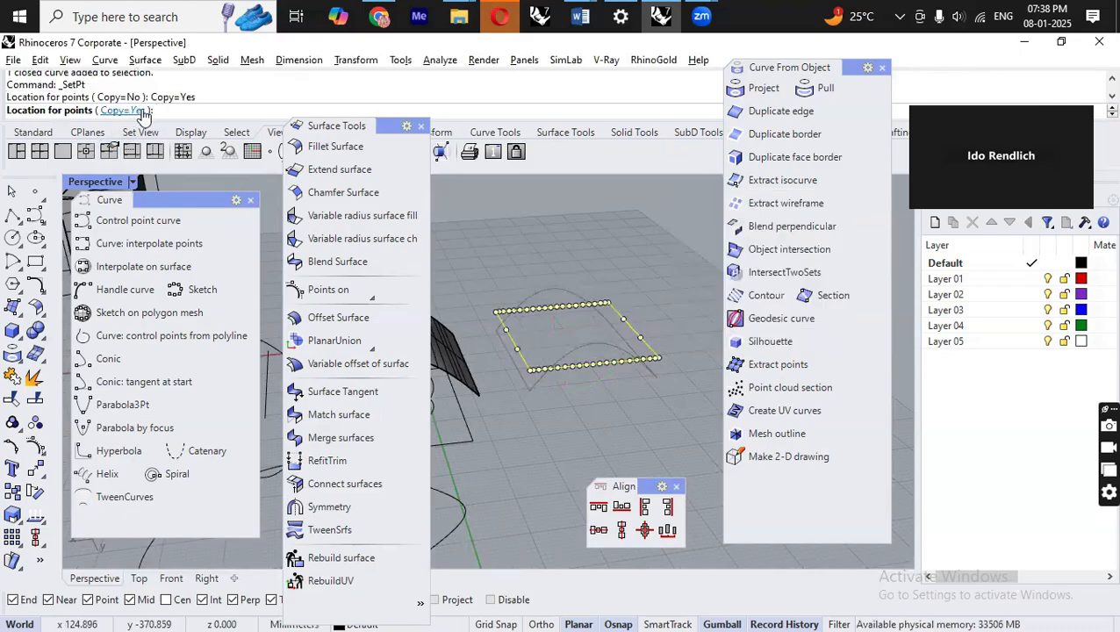
{"action": "left_click", "coordinate": [657, 372]}
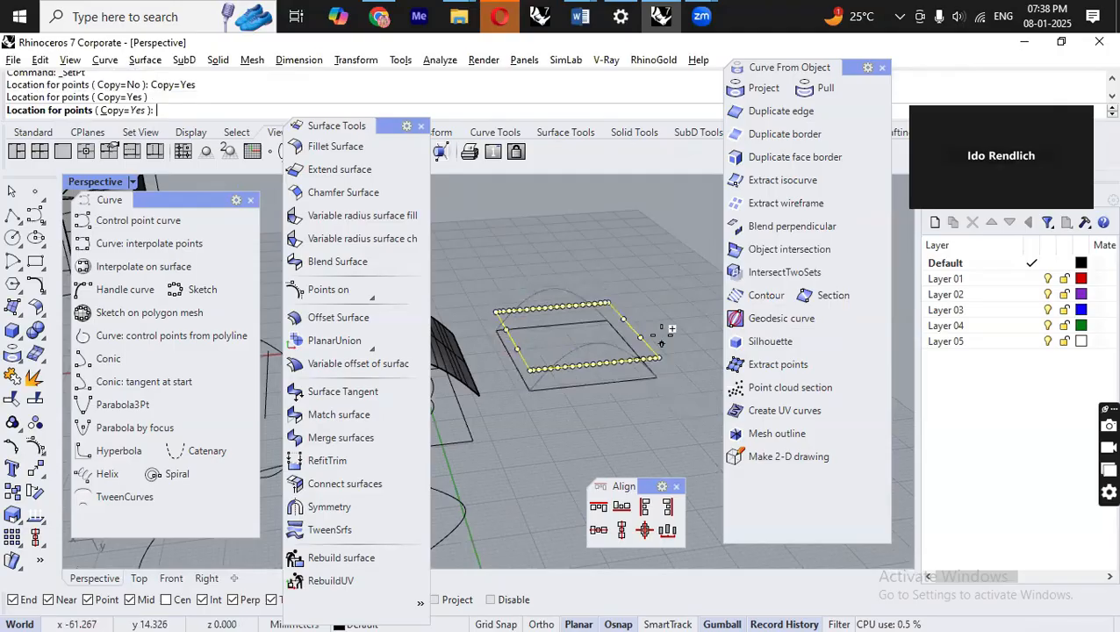
{"action": "key", "text": "Return"}
{"action": "left_click", "coordinate": [665, 298]}
{"action": "right_click_drag", "start_coordinate": [674, 309], "coordinate": [625, 390]}
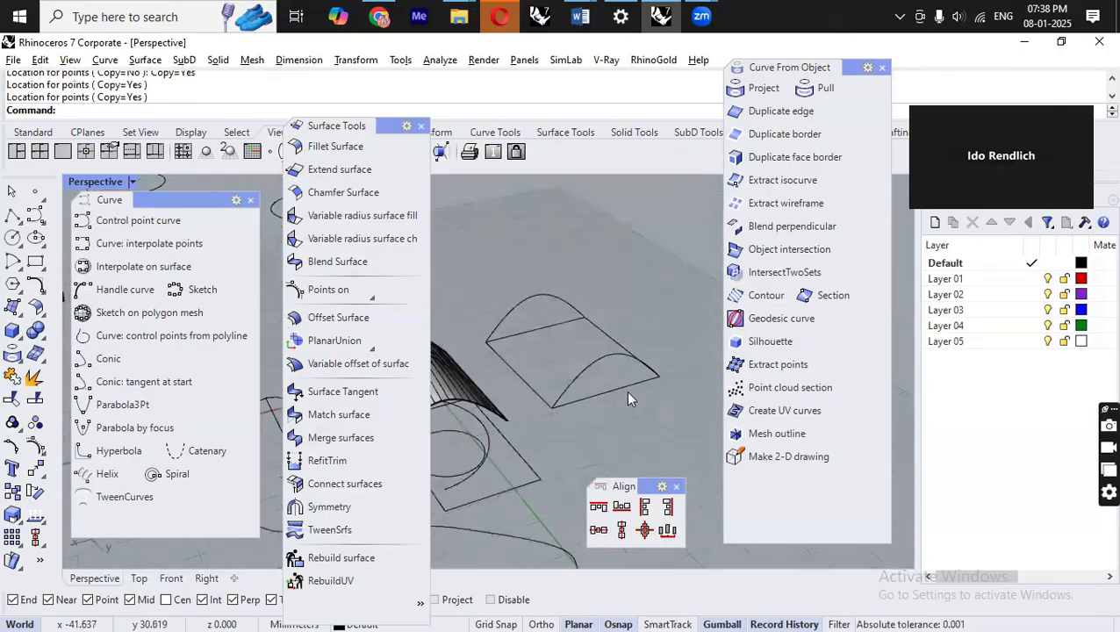
Switch to the Word notes and add the line "Set x,y,z coordinates" below the align notes.
{"action": "left_click", "coordinate": [356, 59]}
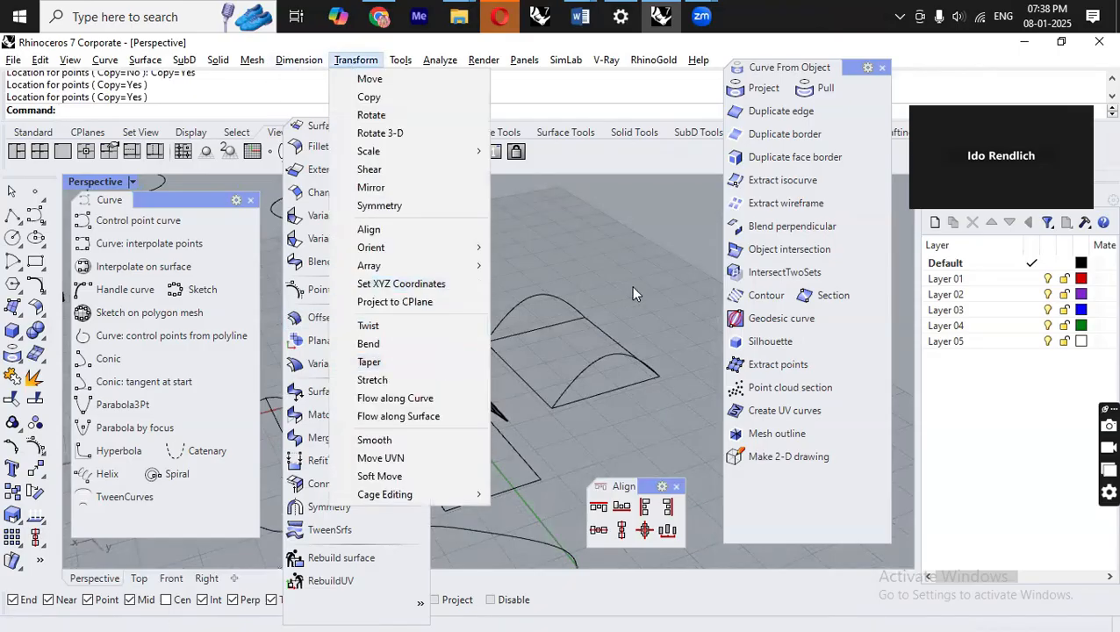
{"action": "left_click", "coordinate": [580, 16]}
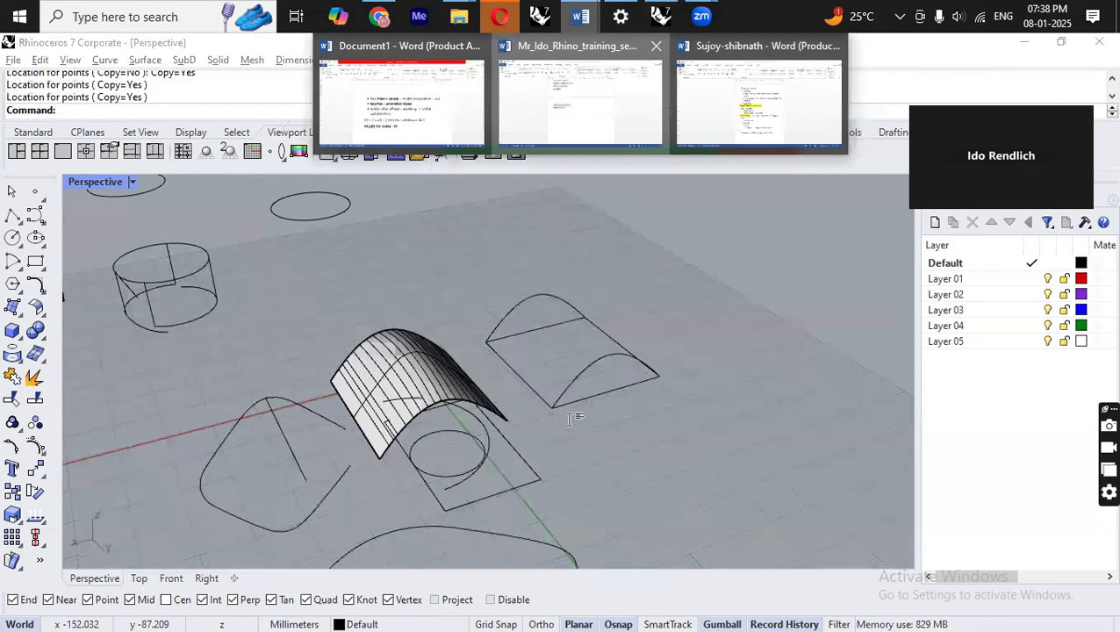
{"action": "left_click", "coordinate": [580, 96]}
{"action": "type", "text": "set "}
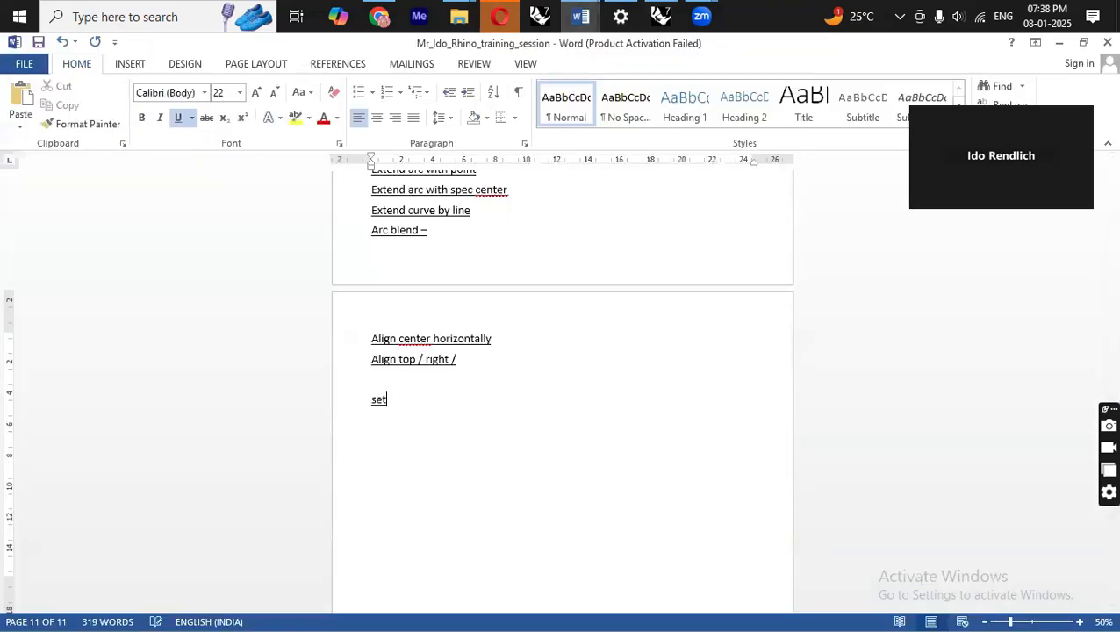
{"action": "type", "text": "x,y,z cordintes"}
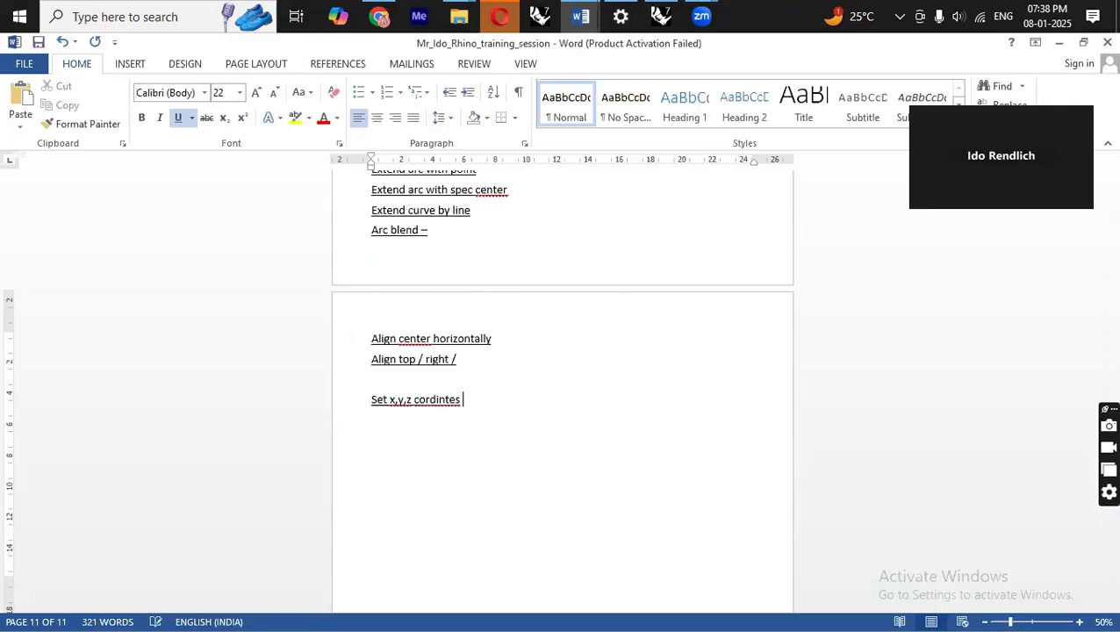
{"action": "key", "text": "BackSpace"}
{"action": "key", "text": "BackSpace"}
{"action": "key", "text": "BackSpace"}
{"action": "key", "text": "BackSpace"}
{"action": "key", "text": "BackSpace"}
{"action": "key", "text": "BackSpace"}
{"action": "key", "text": "BackSpace"}
{"action": "type", "text": "coordinates"}
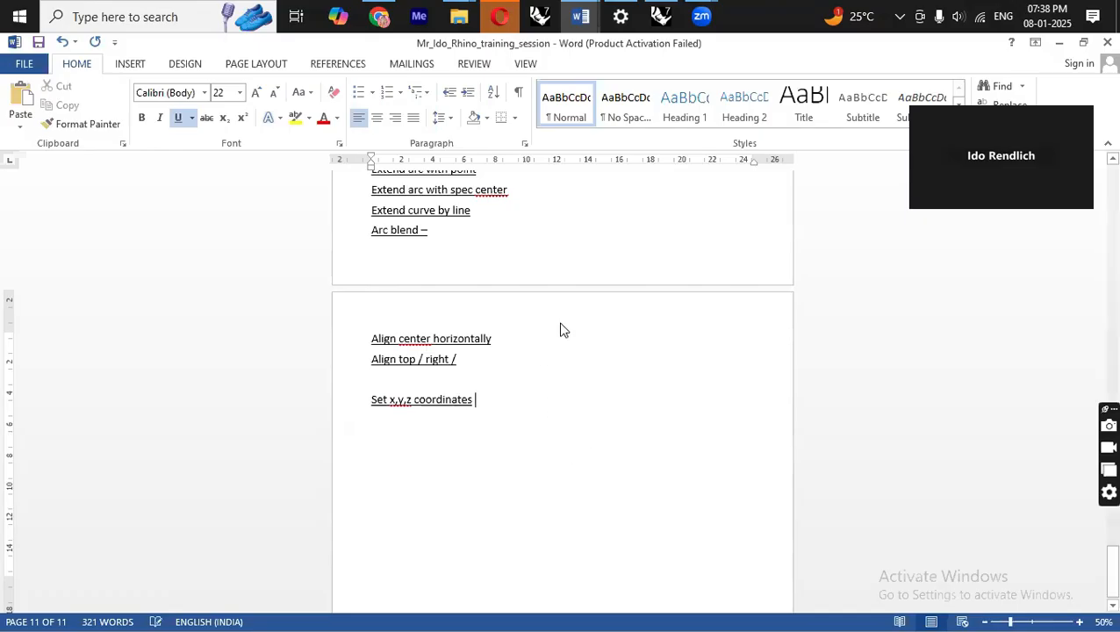
Return to Rhino and copy the arched curve flattened to a picked point with Set XYZ Coordinates, setting only Y.
{"action": "key", "text": "alt+Tab"}
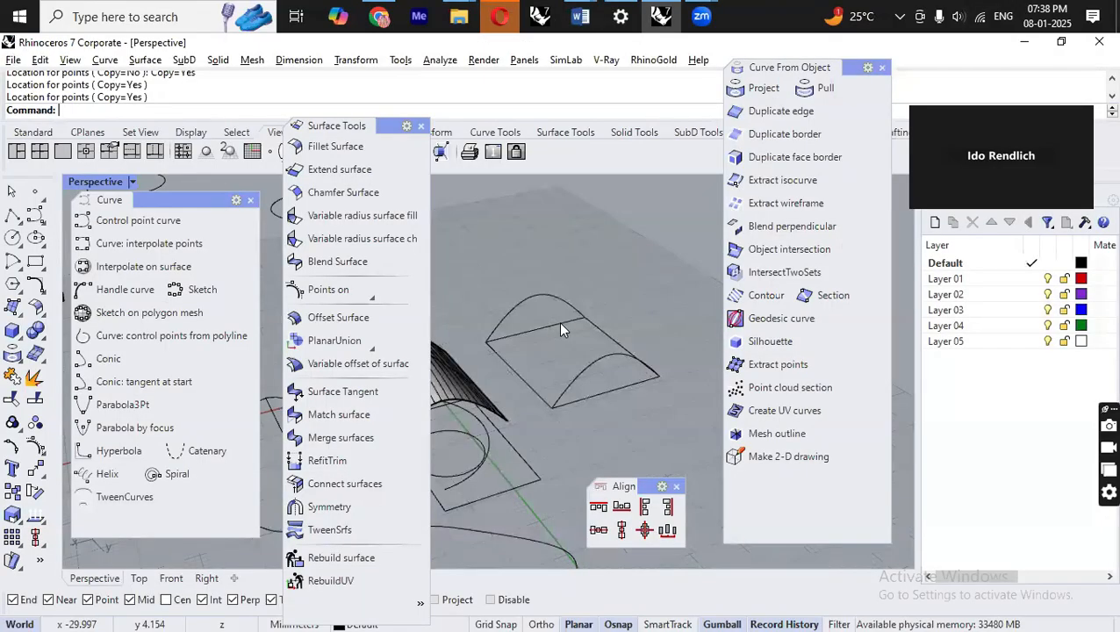
{"action": "left_click", "coordinate": [350, 61]}
{"action": "left_click", "coordinate": [423, 283]}
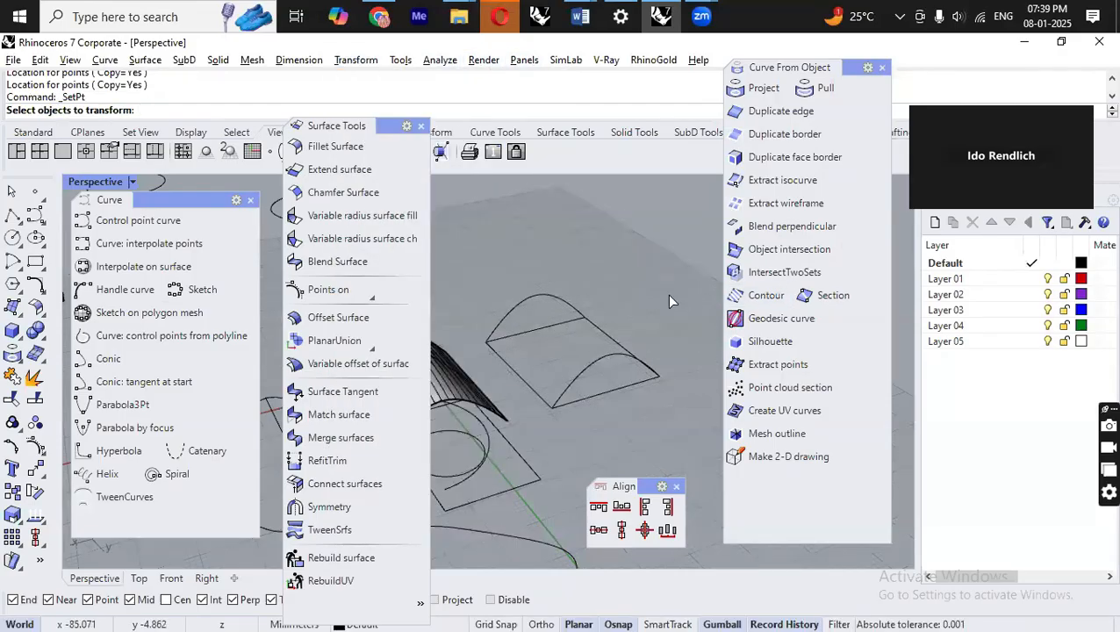
{"action": "left_click", "coordinate": [589, 361]}
{"action": "key", "text": "Return"}
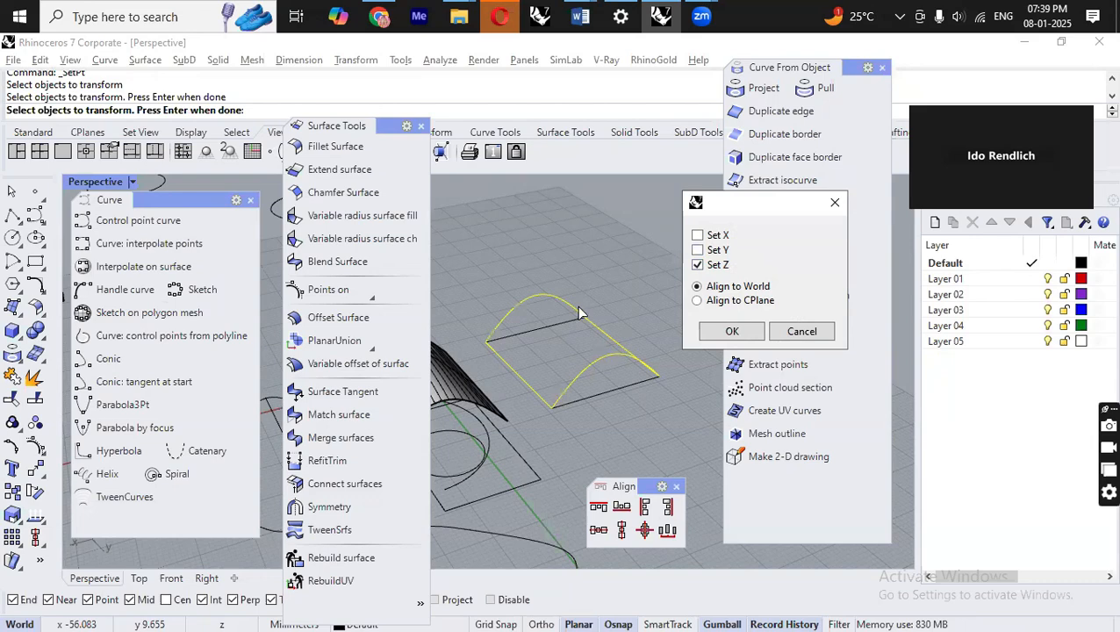
{"action": "scroll", "coordinate": [518, 383], "scroll_direction": "up", "scroll_amount": 4}
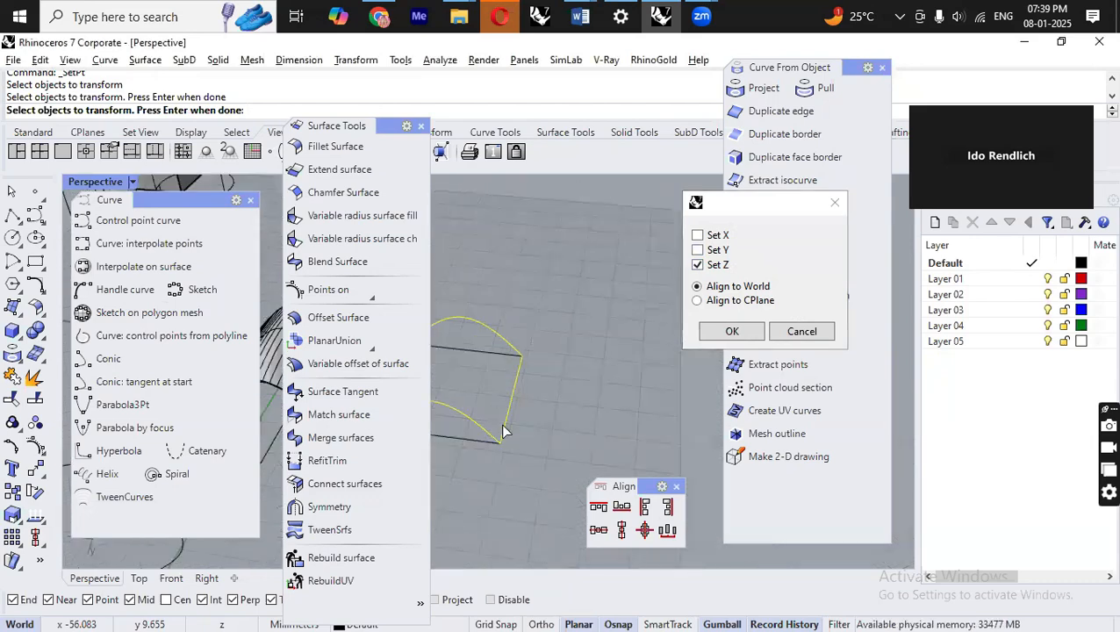
{"action": "scroll", "coordinate": [586, 407], "scroll_direction": "down", "scroll_amount": 6}
{"action": "right_click_drag", "start_coordinate": [586, 407], "coordinate": [512, 393]}
{"action": "scroll", "coordinate": [513, 392], "scroll_direction": "up", "scroll_amount": 7}
{"action": "scroll", "coordinate": [498, 333], "scroll_direction": "down", "scroll_amount": 5}
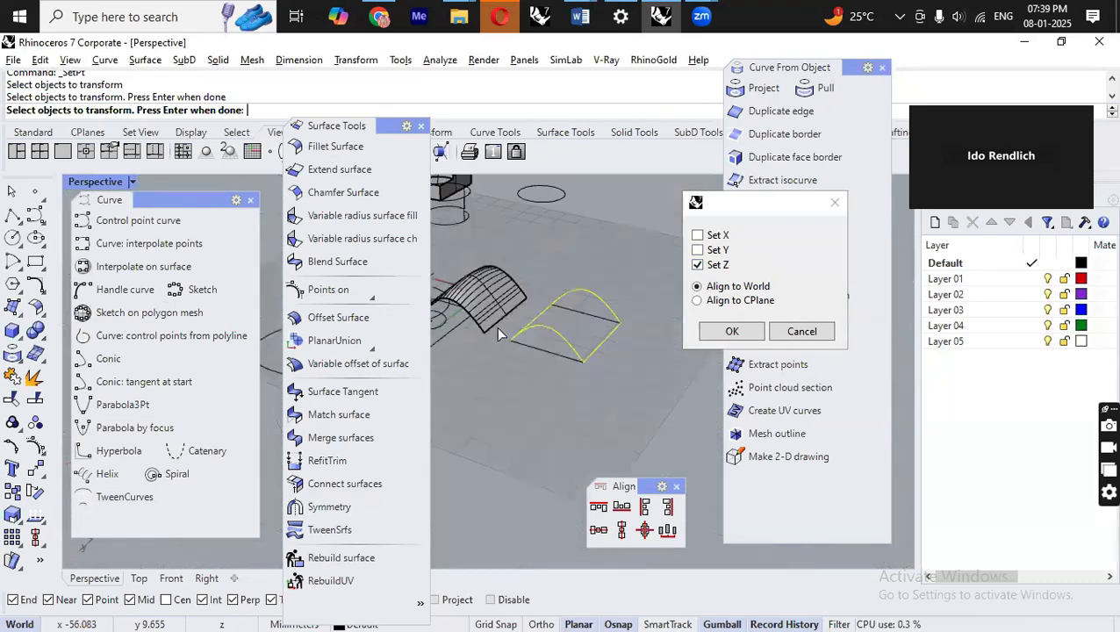
{"action": "scroll", "coordinate": [498, 334], "scroll_direction": "up", "scroll_amount": 3}
{"action": "left_click", "coordinate": [698, 250]}
{"action": "left_click", "coordinate": [698, 264]}
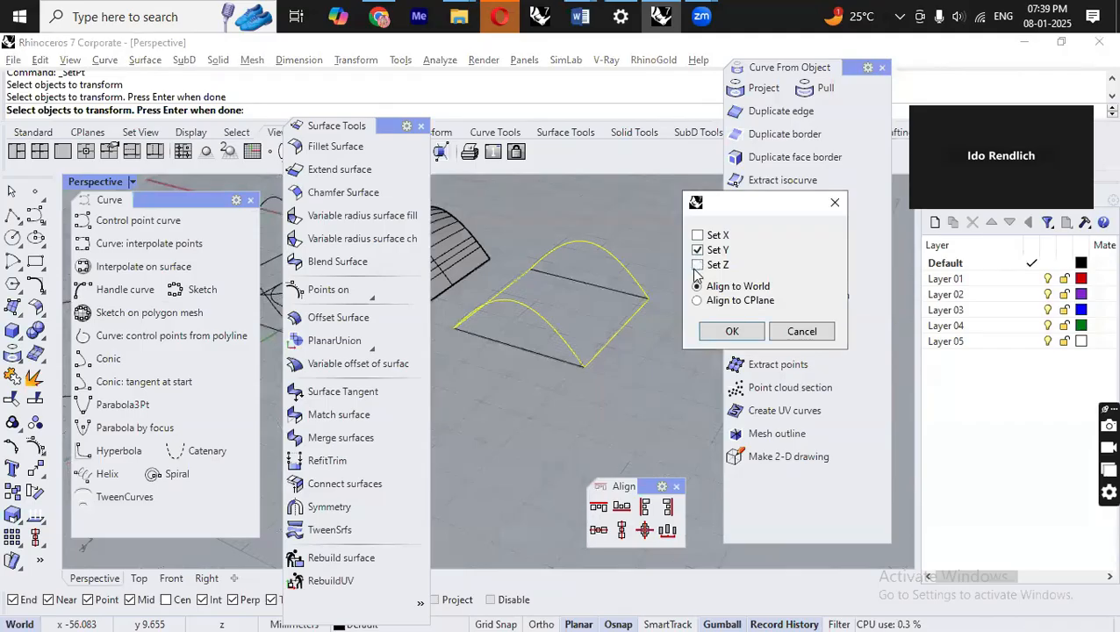
{"action": "left_click", "coordinate": [727, 331]}
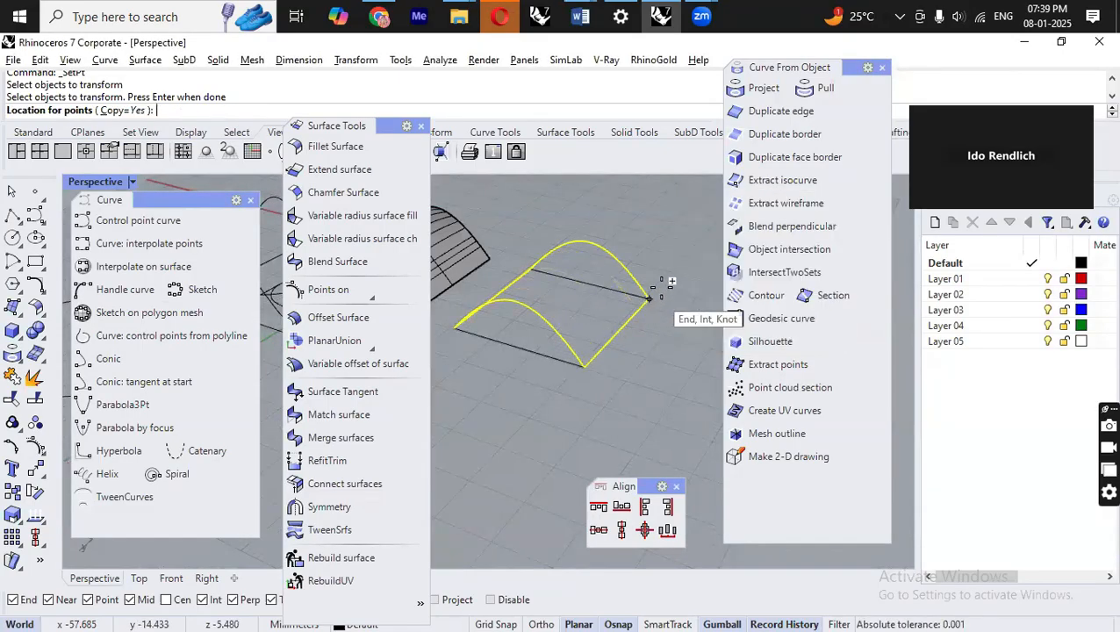
{"action": "left_click", "coordinate": [683, 261]}
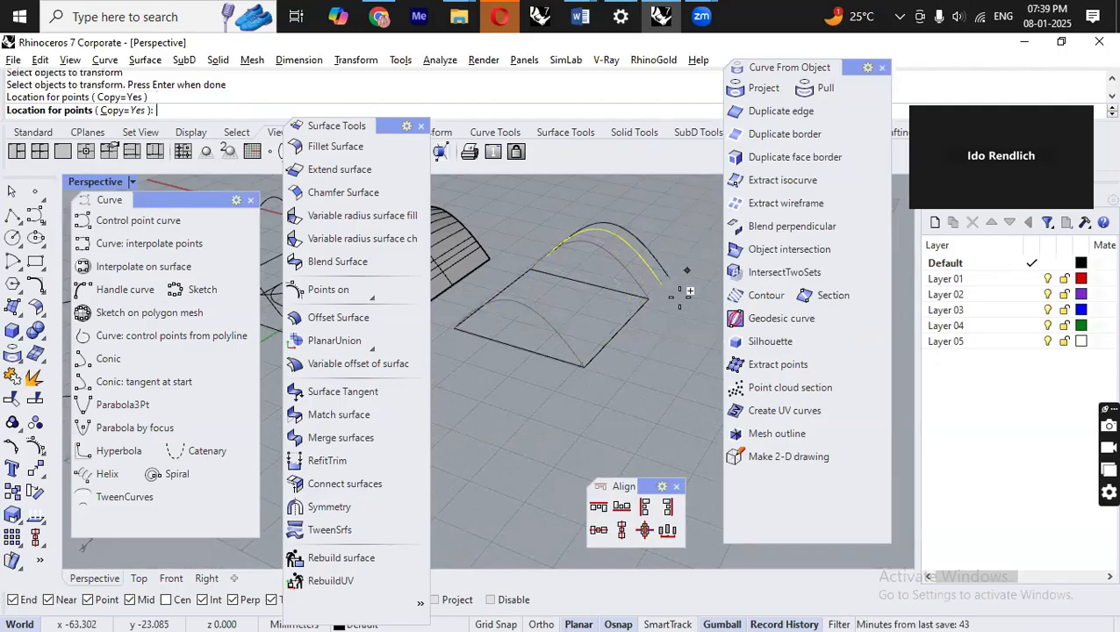
{"action": "right_click", "coordinate": [596, 388]}
Reselect the curves and rerun Set XYZ Coordinates, setting only X, copying them flat to a picked point.
{"action": "mouse_move", "coordinate": [619, 326]}
{"action": "right_mouse_down"}
{"action": "mouse_move", "coordinate": [573, 390]}
{"action": "mouse_move", "coordinate": [642, 334]}
{"action": "mouse_move", "coordinate": [615, 323]}
{"action": "right_mouse_up"}
{"action": "scroll", "coordinate": [615, 323], "scroll_direction": "up", "scroll_amount": 3}
{"action": "left_click", "coordinate": [640, 284]}
{"action": "right_click", "coordinate": [650, 338]}
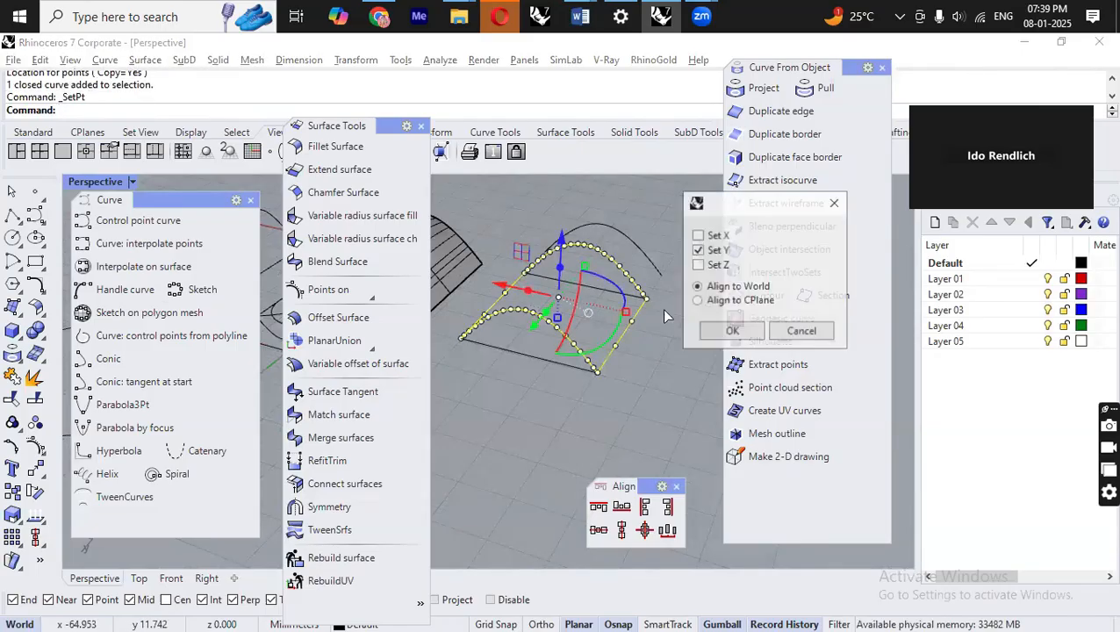
{"action": "left_click", "coordinate": [715, 236]}
{"action": "left_click", "coordinate": [716, 251]}
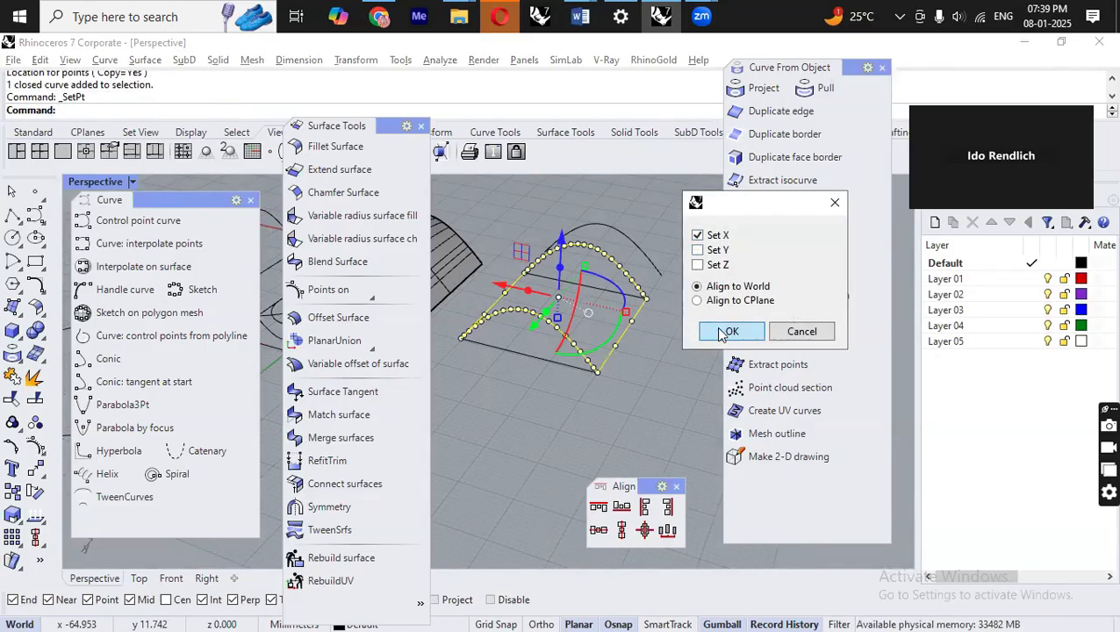
{"action": "left_click", "coordinate": [727, 331]}
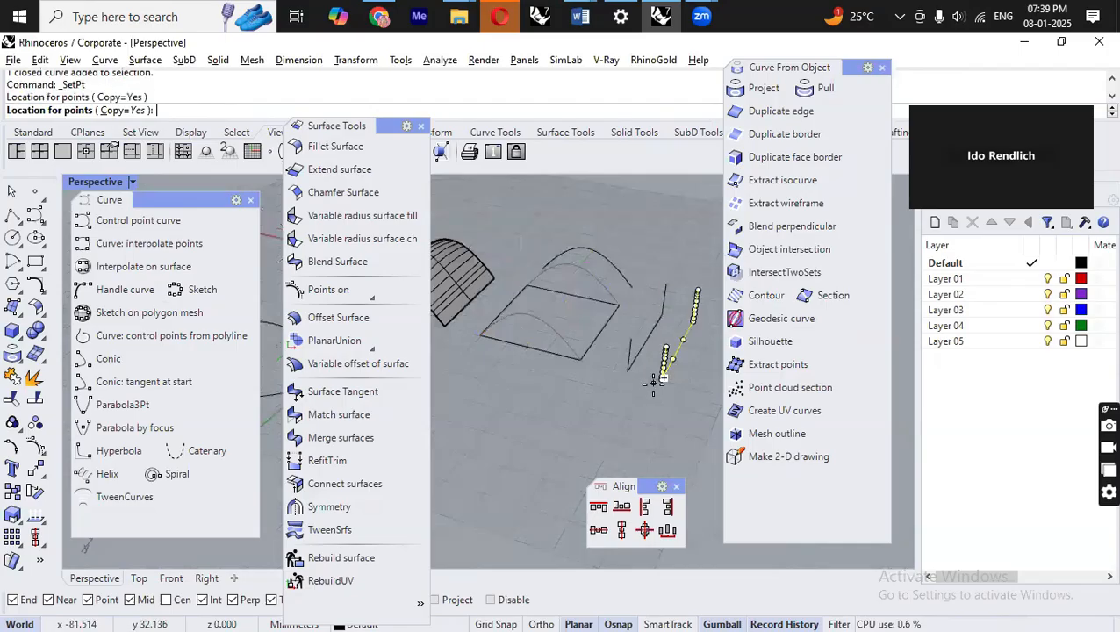
{"action": "left_click", "coordinate": [661, 373]}
Orbit and zoom around the perspective view to examine the flattened curve copies.
{"action": "scroll", "coordinate": [654, 369], "scroll_direction": "down", "scroll_amount": 6}
{"action": "right_click_drag", "start_coordinate": [537, 371], "coordinate": [662, 323]}
{"action": "scroll", "coordinate": [606, 324], "scroll_direction": "up", "scroll_amount": 8}
{"action": "left_click", "coordinate": [571, 322]}
{"action": "left_click", "coordinate": [651, 337]}
{"action": "scroll", "coordinate": [614, 263], "scroll_direction": "down", "scroll_amount": 7}
{"action": "right_click_drag", "start_coordinate": [623, 268], "coordinate": [607, 303]}
{"action": "scroll", "coordinate": [654, 275], "scroll_direction": "up", "scroll_amount": 3}
{"action": "scroll", "coordinate": [652, 281], "scroll_direction": "down", "scroll_amount": 5}
{"action": "right_click_drag", "start_coordinate": [612, 359], "coordinate": [477, 282]}
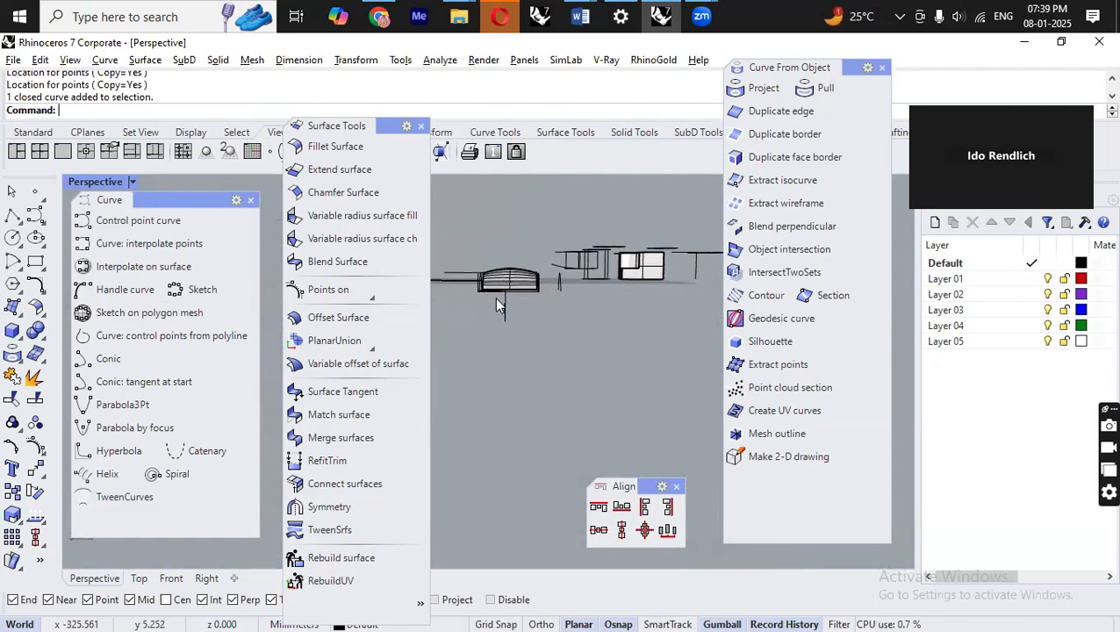
{"action": "right_click_drag", "start_coordinate": [477, 271], "coordinate": [435, 304]}
{"action": "scroll", "coordinate": [461, 275], "scroll_direction": "up", "scroll_amount": 8}
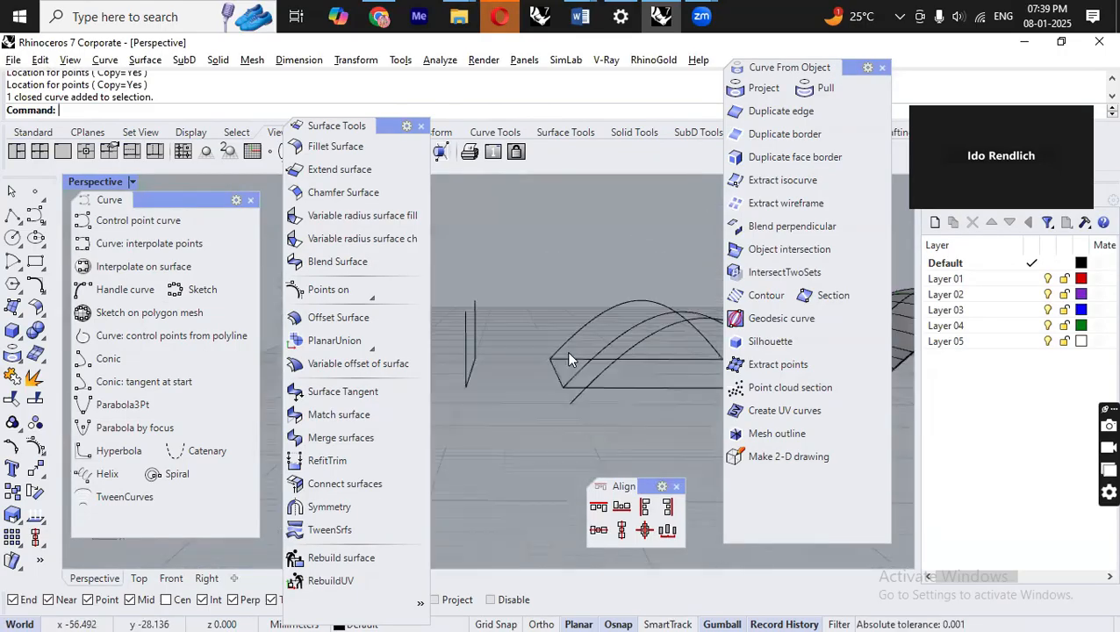
{"action": "scroll", "coordinate": [632, 316], "scroll_direction": "down", "scroll_amount": 5}
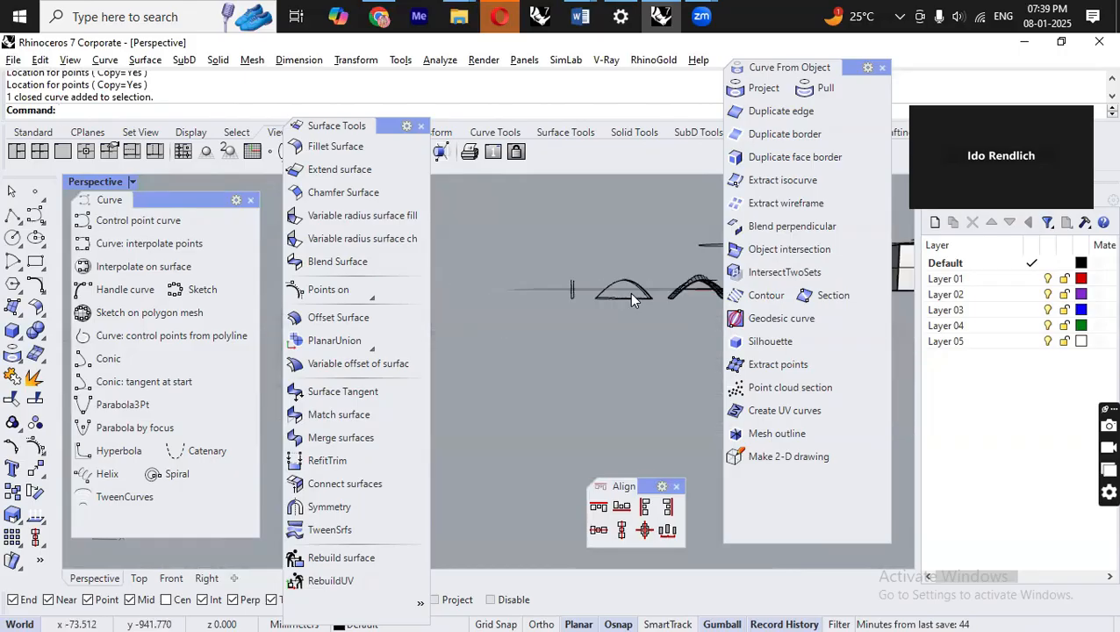
{"action": "scroll", "coordinate": [635, 341], "scroll_direction": "up", "scroll_amount": 6}
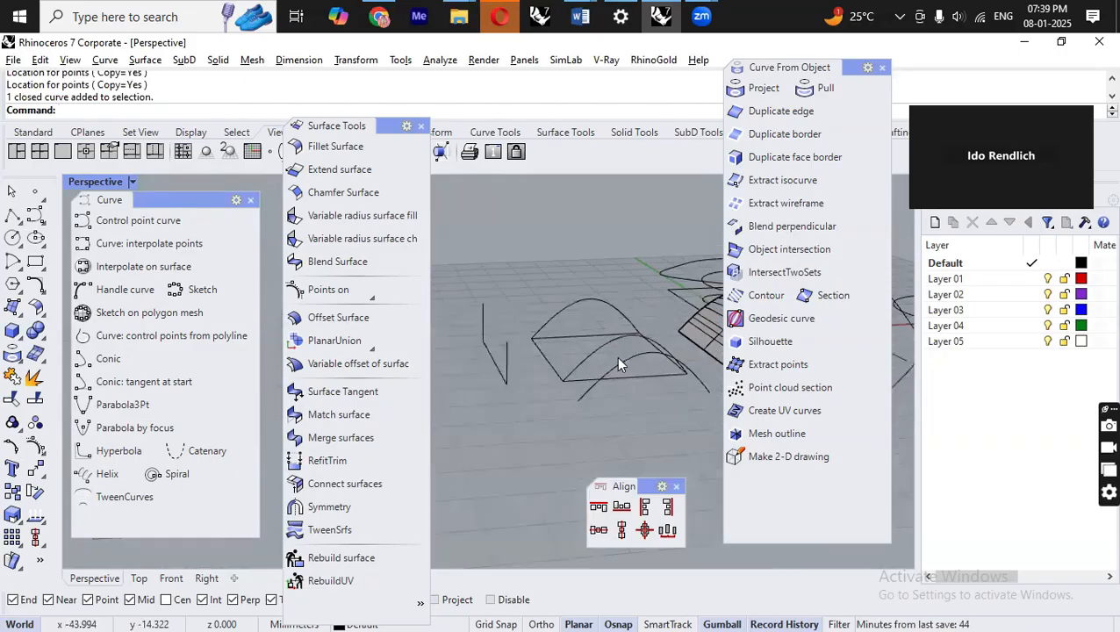
{"action": "scroll", "coordinate": [626, 323], "scroll_direction": "down", "scroll_amount": 2}
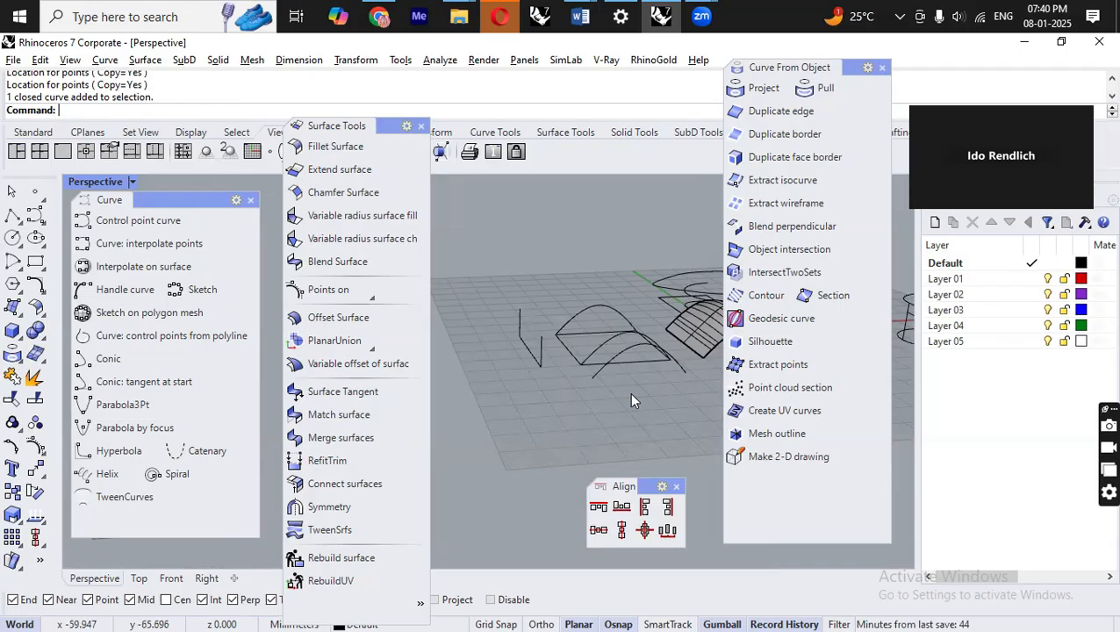
Select the arched curve and inspect it in the Right view and back in the perspective view.
{"action": "left_click", "coordinate": [602, 309]}
{"action": "right_click_drag", "start_coordinate": [655, 399], "coordinate": [614, 412]}
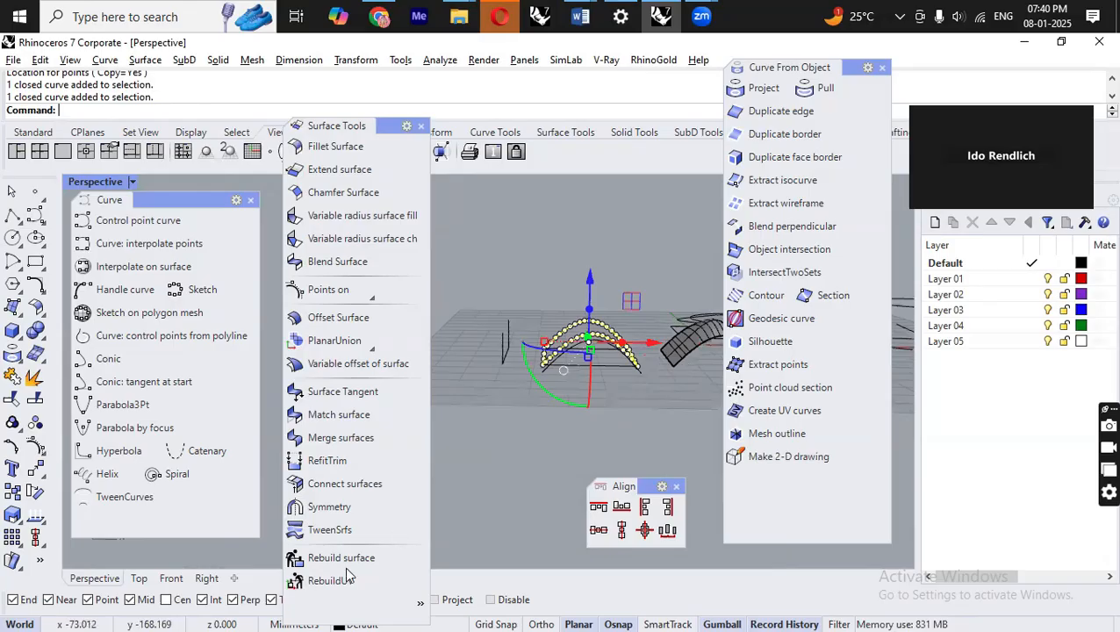
{"action": "left_click", "coordinate": [207, 578]}
{"action": "scroll", "coordinate": [629, 307], "scroll_direction": "up", "scroll_amount": 6}
{"action": "scroll", "coordinate": [613, 349], "scroll_direction": "down", "scroll_amount": 6}
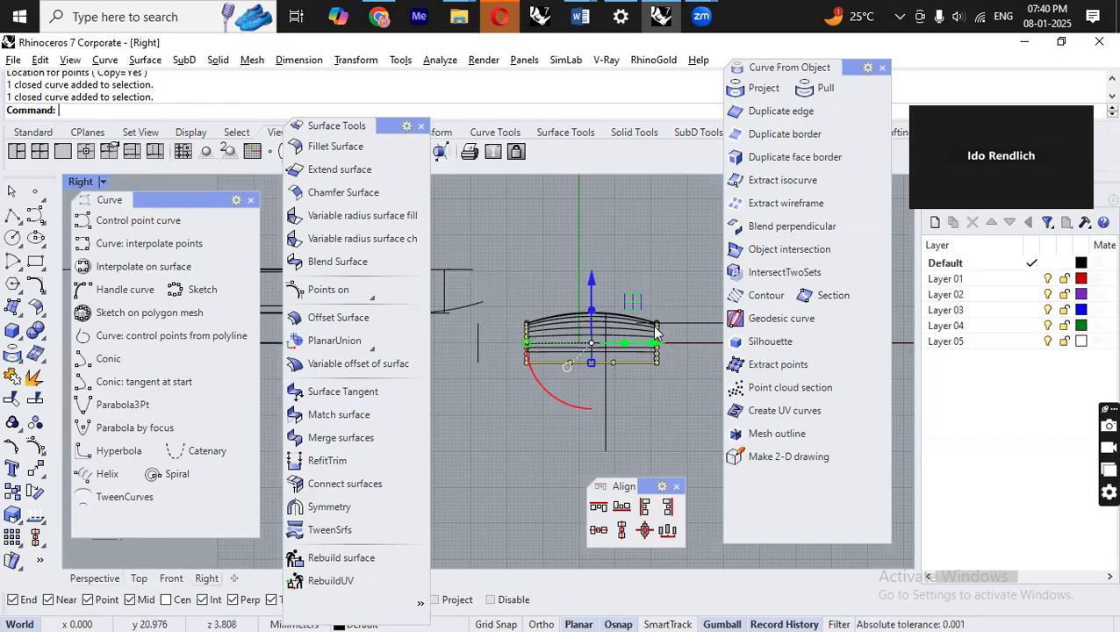
{"action": "left_click", "coordinate": [95, 579]}
{"action": "left_click", "coordinate": [633, 423]}
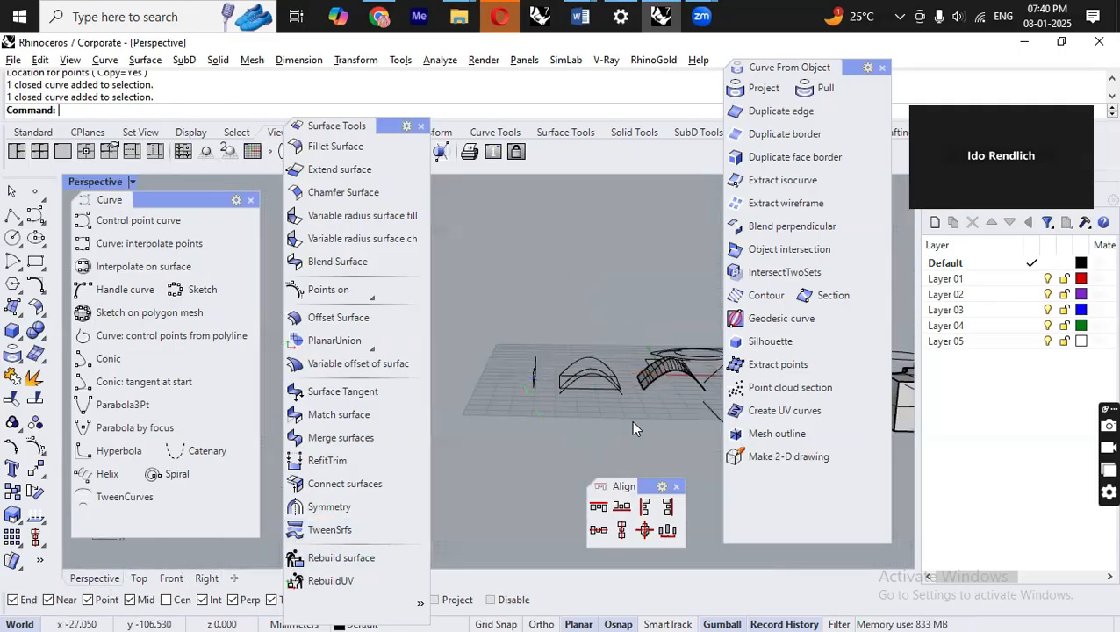
{"action": "scroll", "coordinate": [570, 367], "scroll_direction": "up", "scroll_amount": 7}
{"action": "right_click_drag", "start_coordinate": [570, 367], "coordinate": [690, 416]}
{"action": "scroll", "coordinate": [497, 354], "scroll_direction": "down", "scroll_amount": 5}
{"action": "right_click_drag", "start_coordinate": [498, 355], "coordinate": [682, 443]}
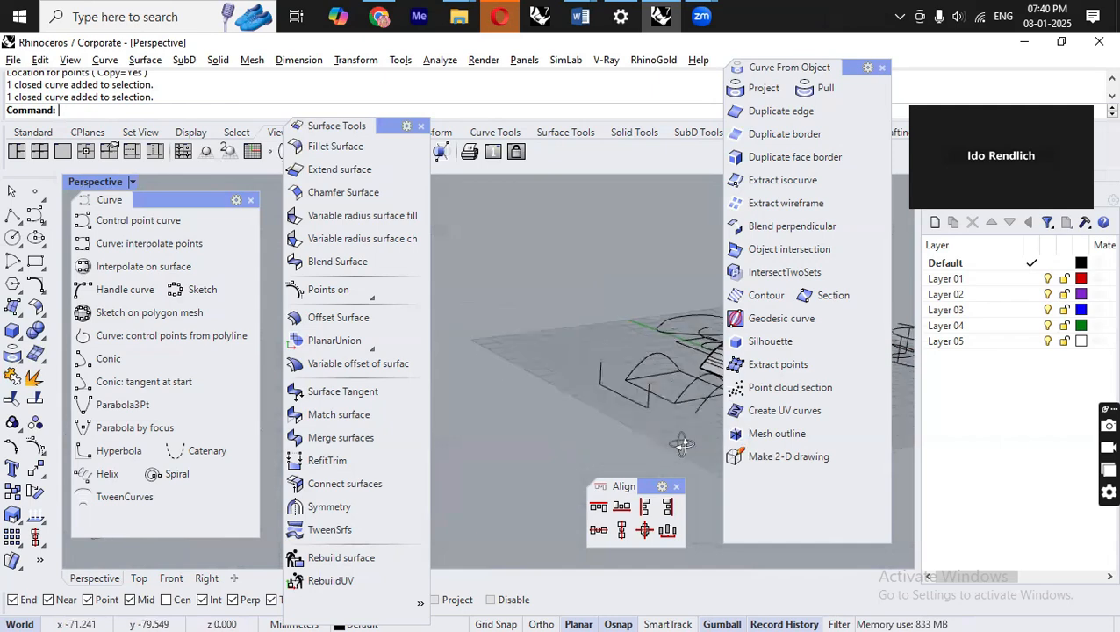
{"action": "right_click_drag", "start_coordinate": [587, 392], "coordinate": [571, 389]}
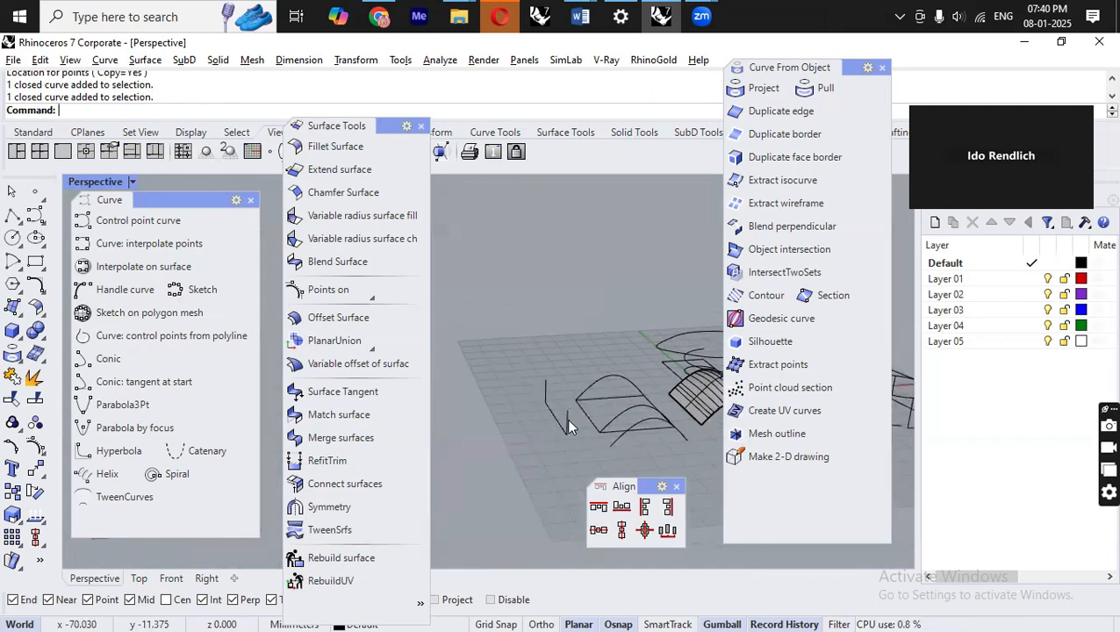
{"action": "left_click", "coordinate": [616, 375]}
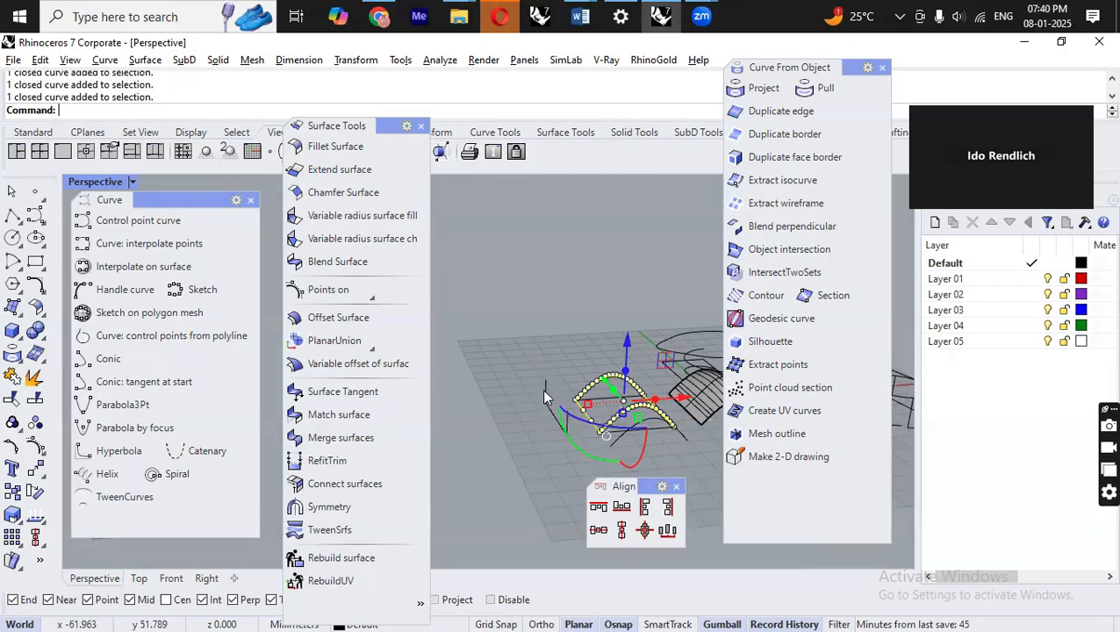
{"action": "left_click", "coordinate": [665, 450]}
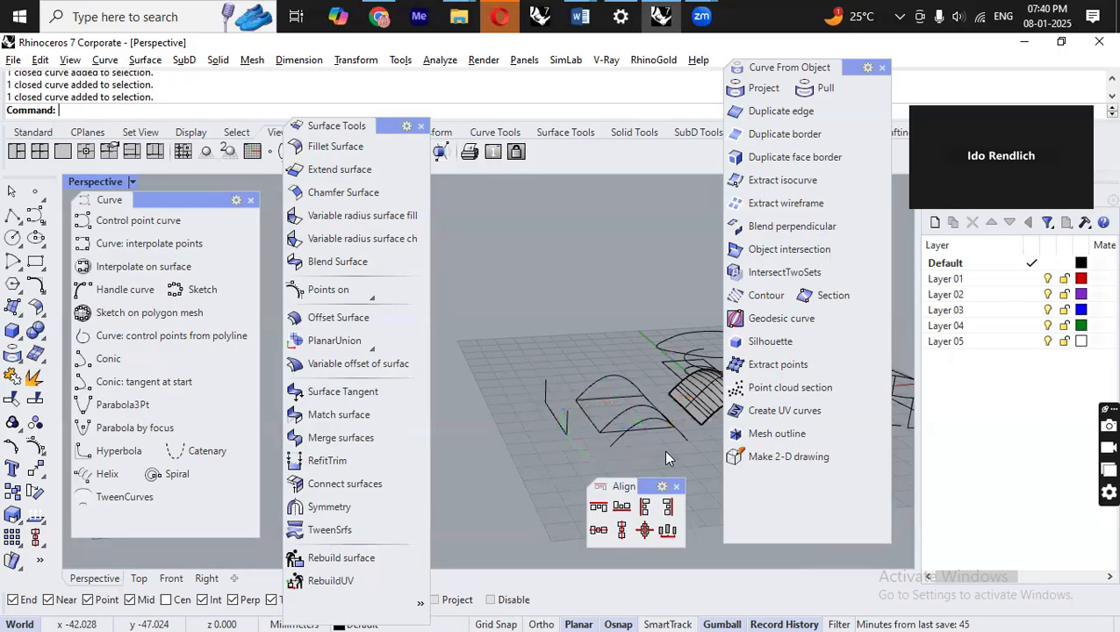